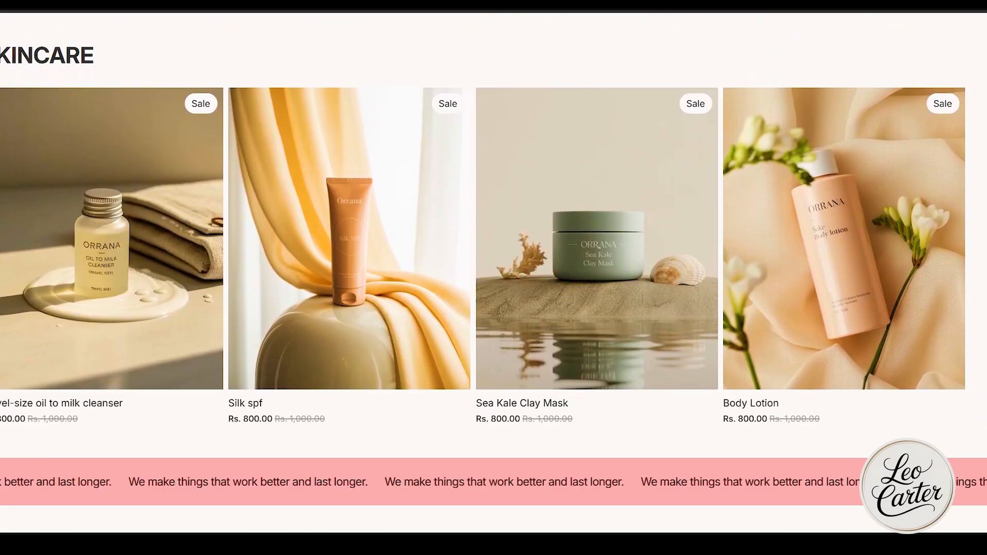
{"action": "scroll", "coordinate": [494, 278], "scroll_direction": "down", "scroll_amount": 12}
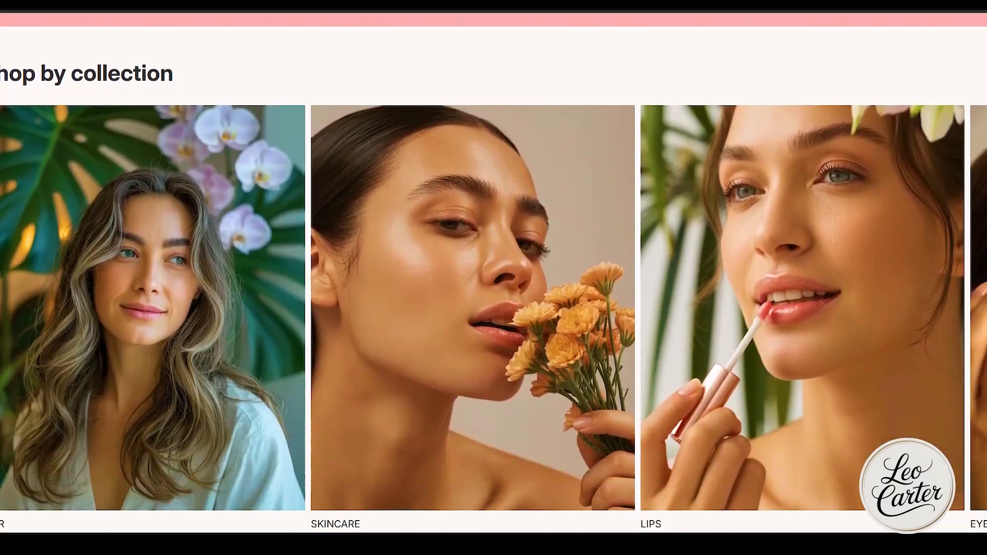
{"action": "scroll", "coordinate": [494, 278], "scroll_direction": "down", "scroll_amount": 18}
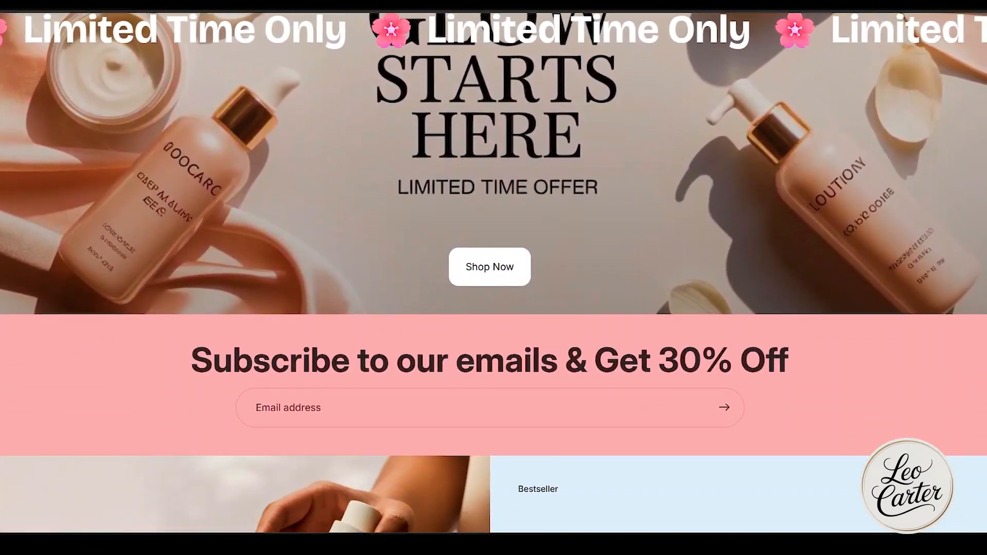
{"action": "scroll", "coordinate": [494, 278], "scroll_direction": "down", "scroll_amount": 9}
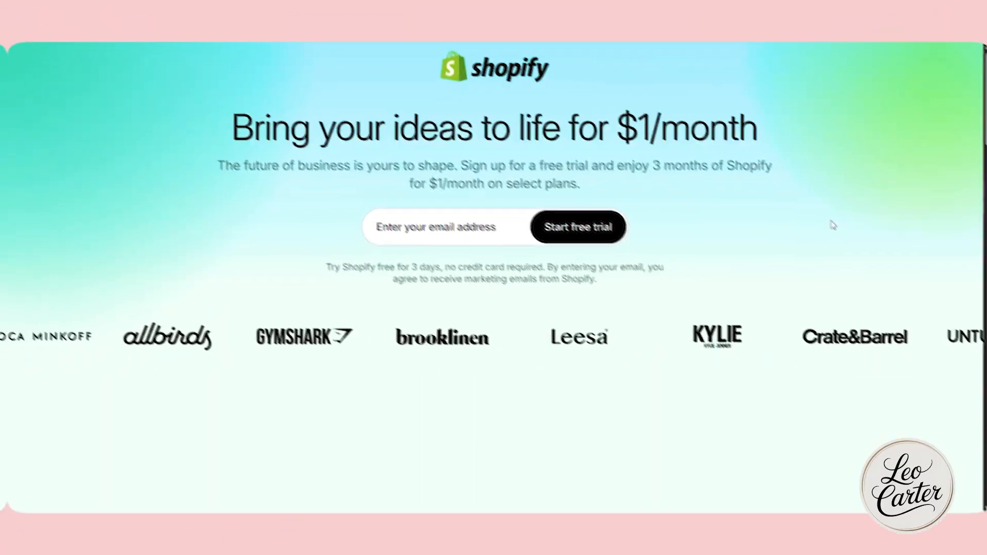
{"action": "left_click_drag", "start_coordinate": [612, 129], "coordinate": [758, 131]}
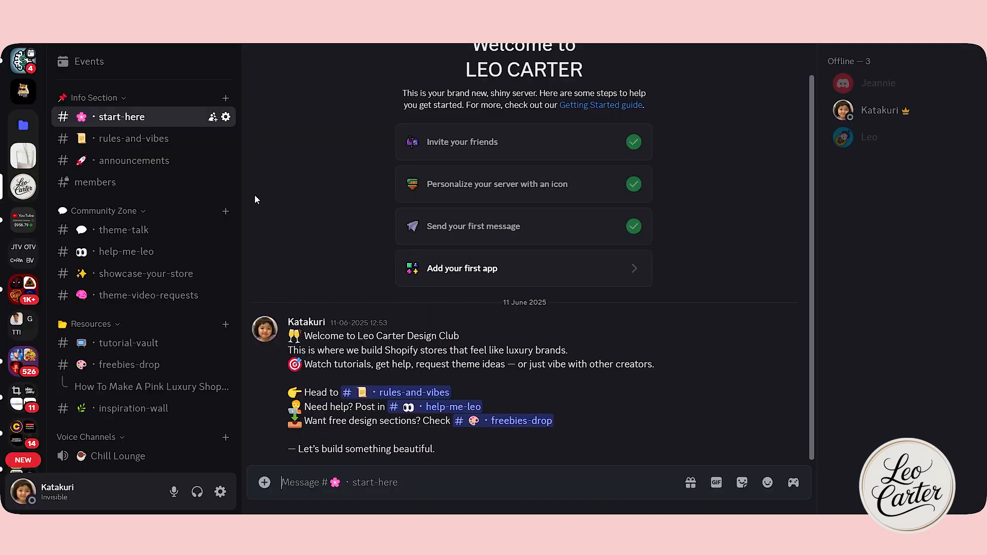
Open the Google Drive resources shared in the Discord freebies-drop channel and look through the beauty product images.
{"action": "left_click", "coordinate": [129, 365]}
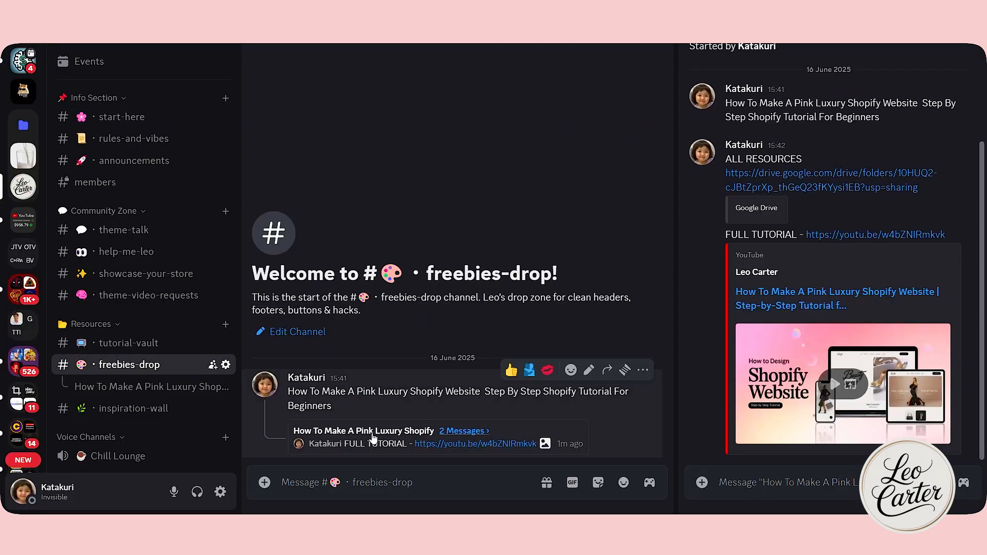
{"action": "left_click", "coordinate": [741, 208]}
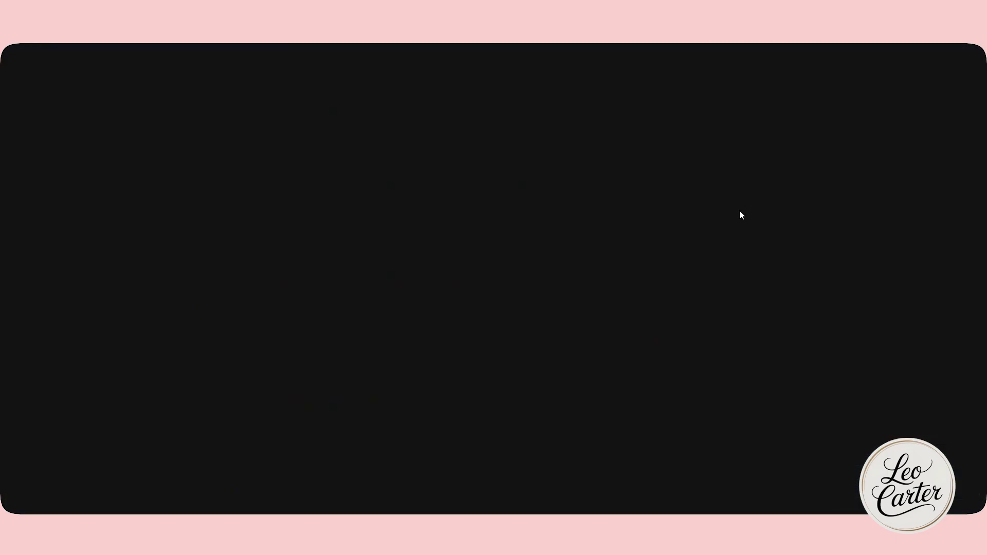
{"action": "double_click", "coordinate": [294, 205]}
{"action": "left_click", "coordinate": [960, 280]}
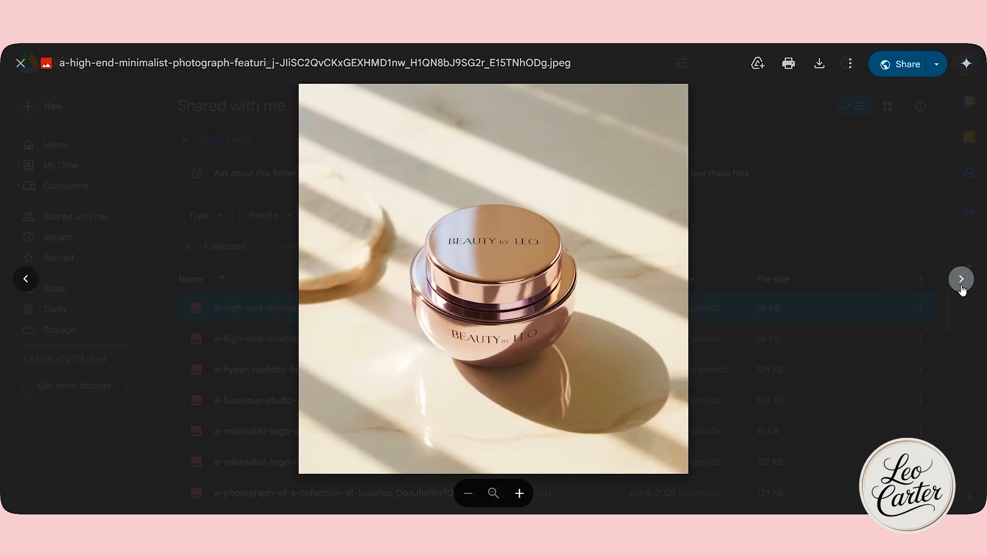
{"action": "left_click", "coordinate": [961, 281]}
{"action": "left_click", "coordinate": [961, 284]}
{"action": "left_click", "coordinate": [962, 287]}
{"action": "left_click", "coordinate": [962, 287]}
{"action": "left_click", "coordinate": [963, 288]}
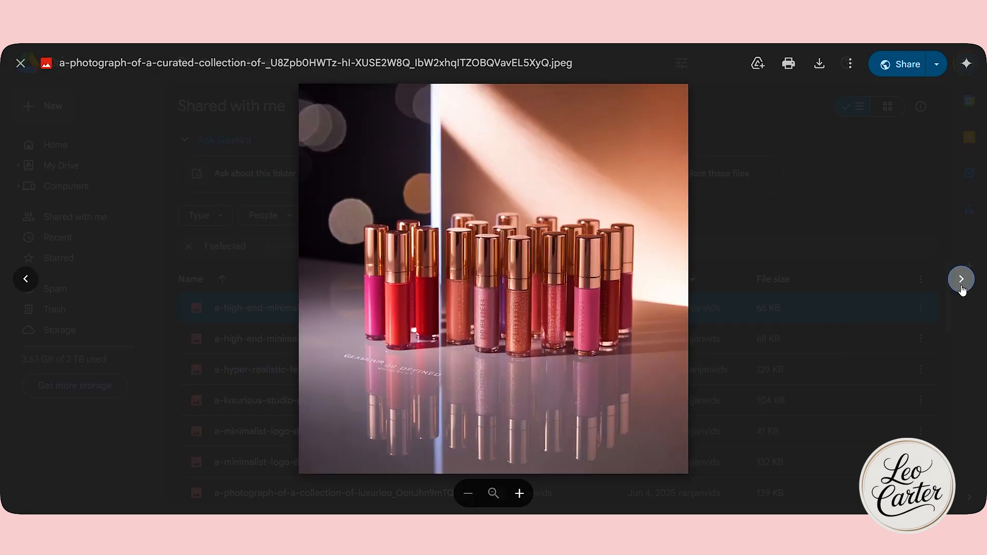
{"action": "left_click", "coordinate": [962, 288]}
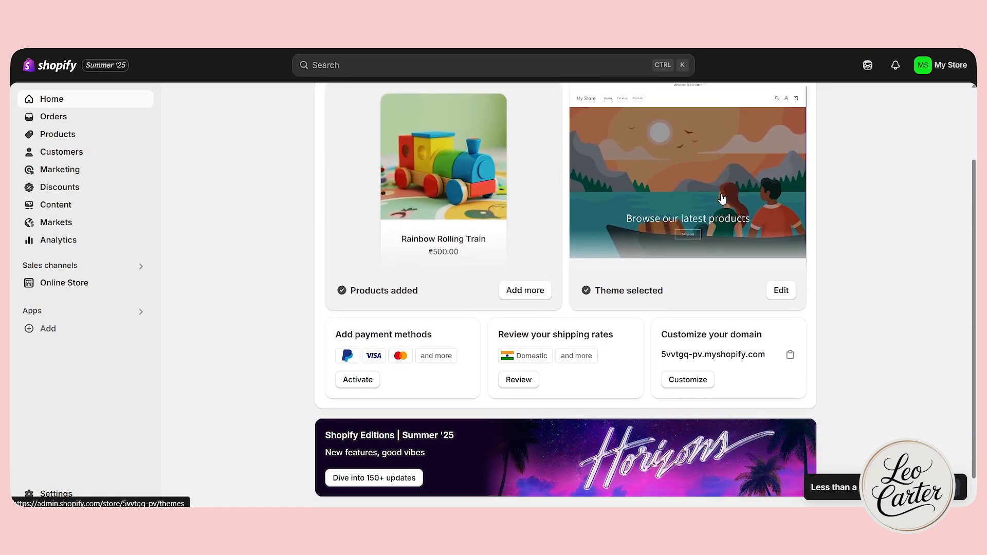
Add the free Horizon theme to the online store's theme library and open it for customizing.
{"action": "scroll", "coordinate": [416, 223], "scroll_direction": "down", "scroll_amount": 1}
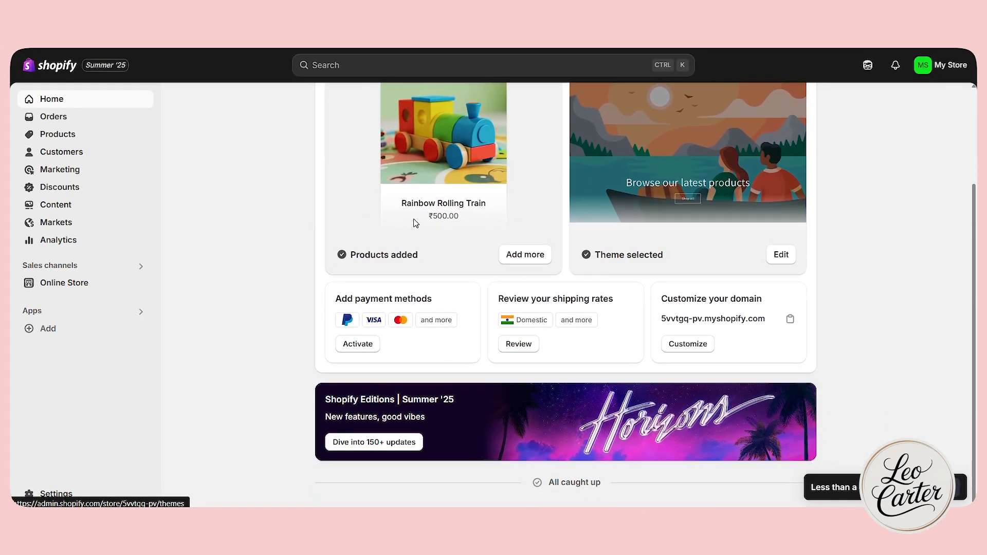
{"action": "left_click", "coordinate": [87, 284]}
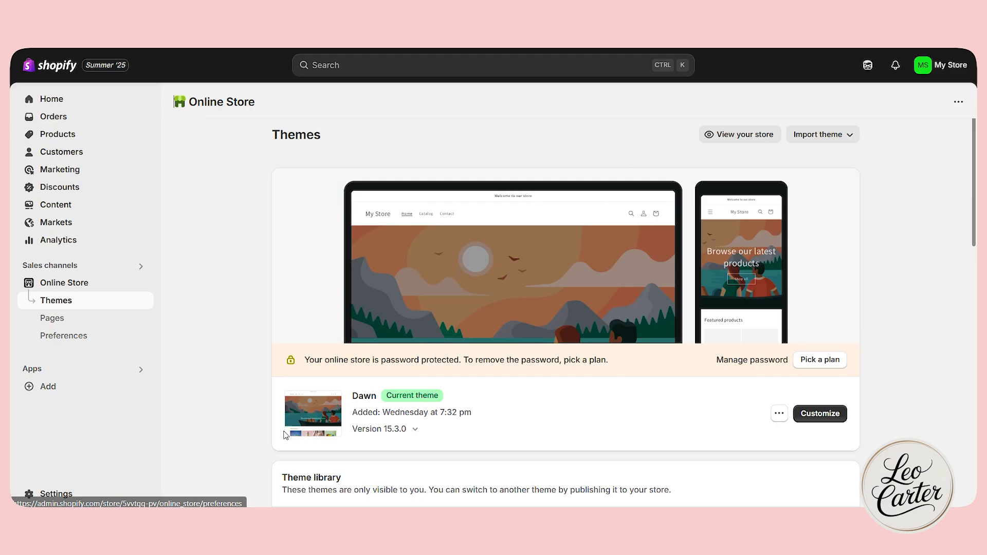
{"action": "scroll", "coordinate": [426, 395], "scroll_direction": "down", "scroll_amount": 6}
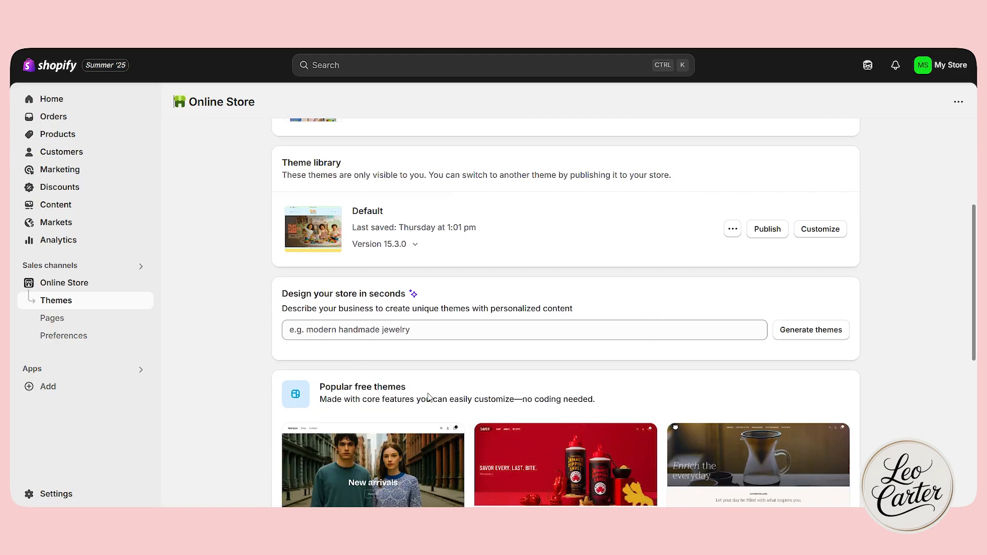
{"action": "scroll", "coordinate": [429, 396], "scroll_direction": "down", "scroll_amount": 4}
{"action": "scroll", "coordinate": [506, 379], "scroll_direction": "down", "scroll_amount": 2}
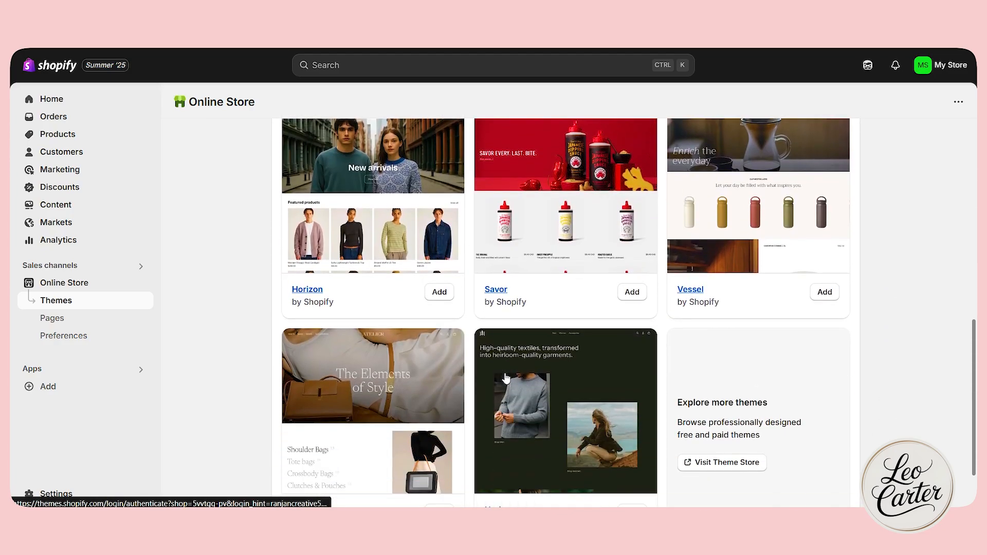
{"action": "scroll", "coordinate": [506, 379], "scroll_direction": "down", "scroll_amount": 1}
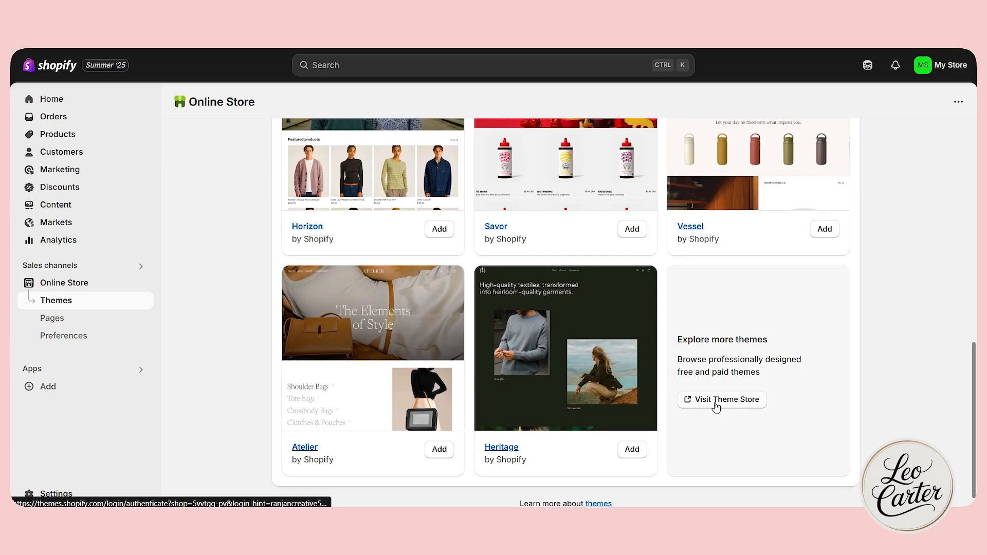
{"action": "scroll", "coordinate": [903, 348], "scroll_direction": "up", "scroll_amount": 3}
{"action": "scroll", "coordinate": [690, 361], "scroll_direction": "down", "scroll_amount": 1}
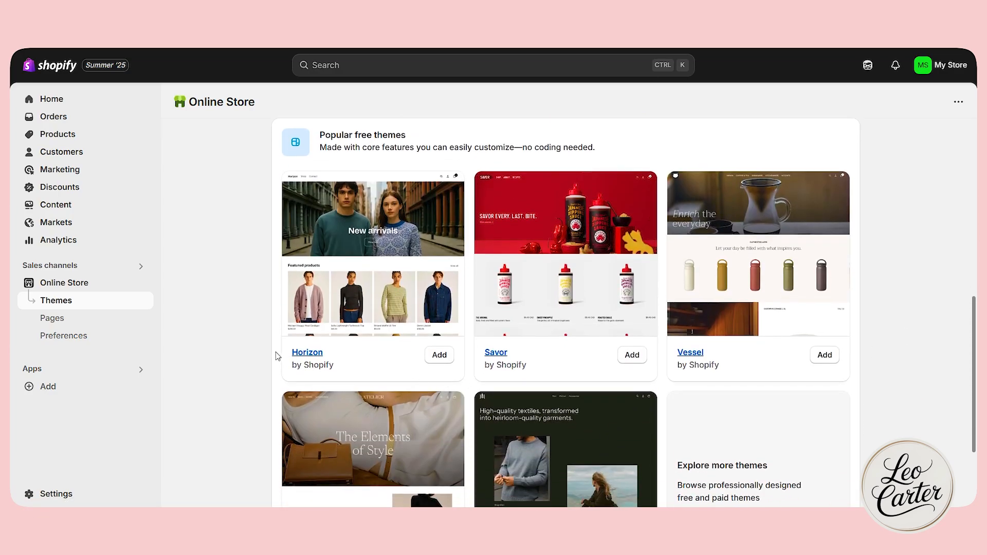
{"action": "left_click", "coordinate": [439, 357]}
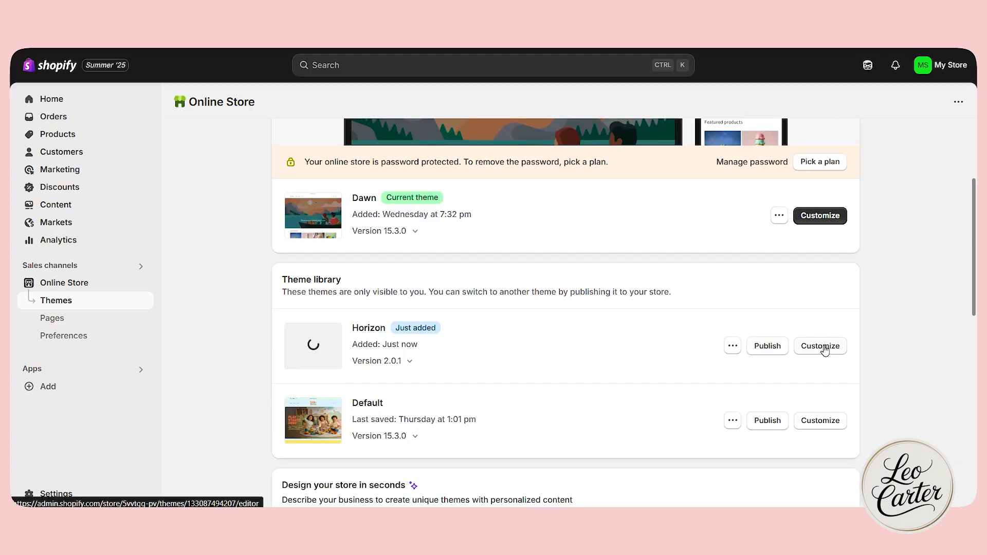
{"action": "left_click", "coordinate": [825, 348]}
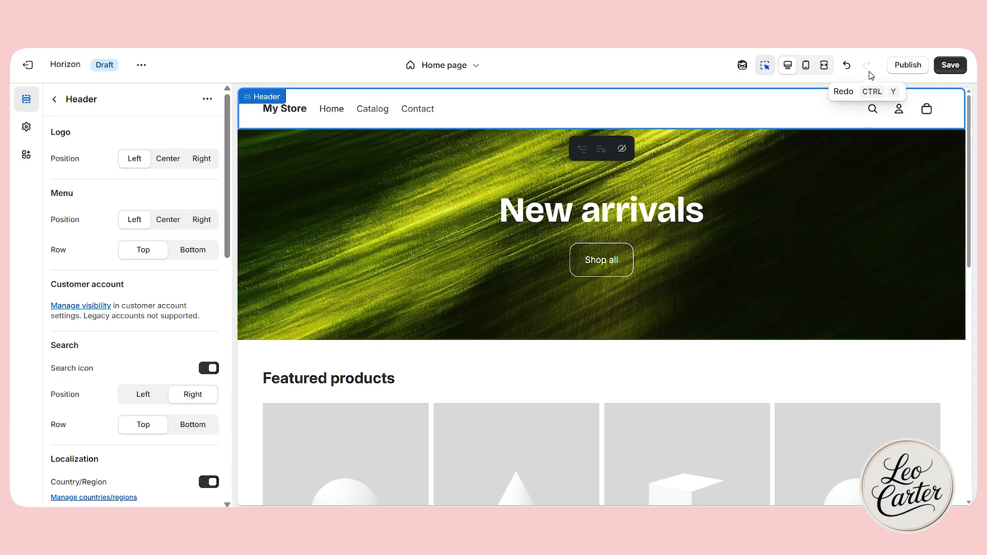
Check the home page layout in fullscreen, mobile and desktop views, and open the Horizon theme's preview.
{"action": "left_click", "coordinate": [824, 65]}
{"action": "scroll", "coordinate": [671, 326], "scroll_direction": "down", "scroll_amount": 10}
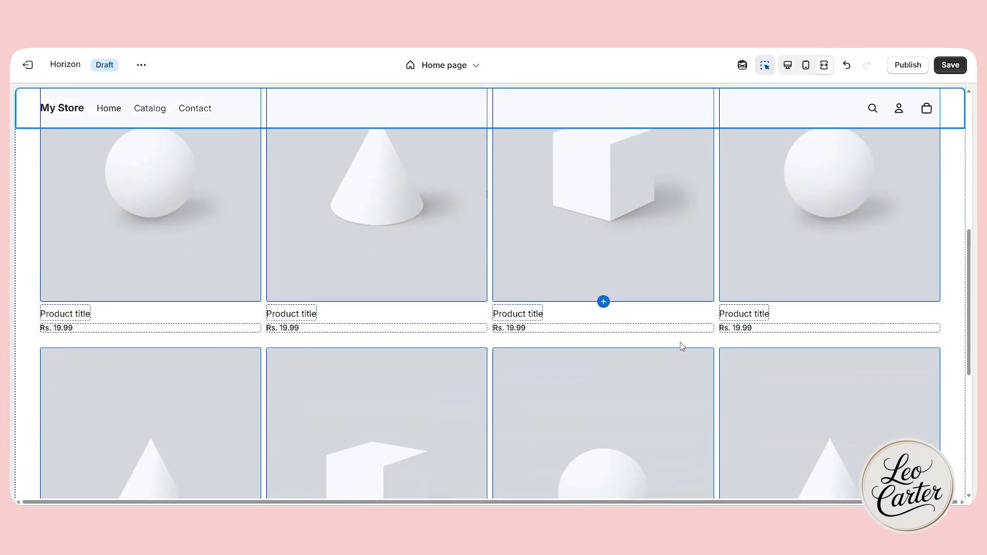
{"action": "scroll", "coordinate": [683, 342], "scroll_direction": "up", "scroll_amount": 10}
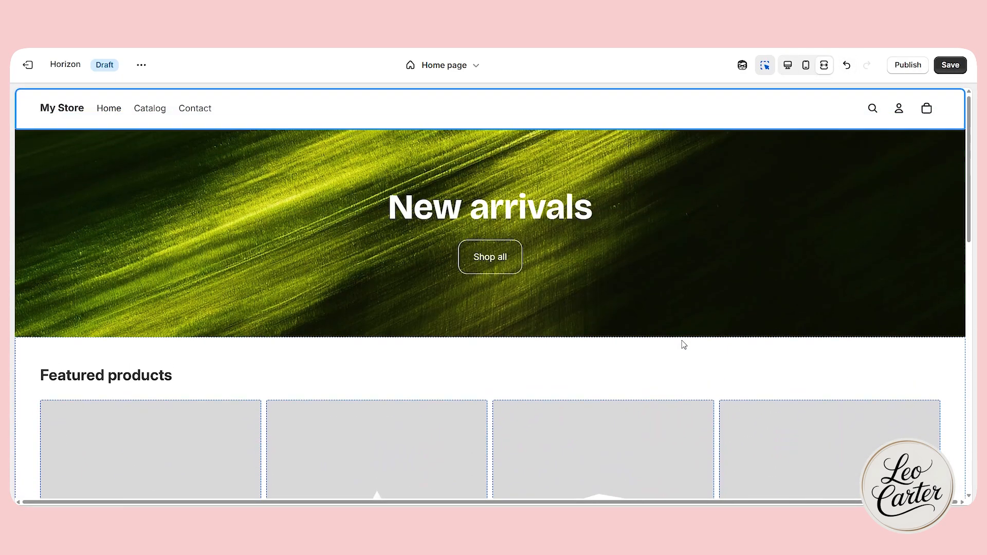
{"action": "left_click", "coordinate": [803, 66]}
{"action": "scroll", "coordinate": [628, 404], "scroll_direction": "down", "scroll_amount": 10}
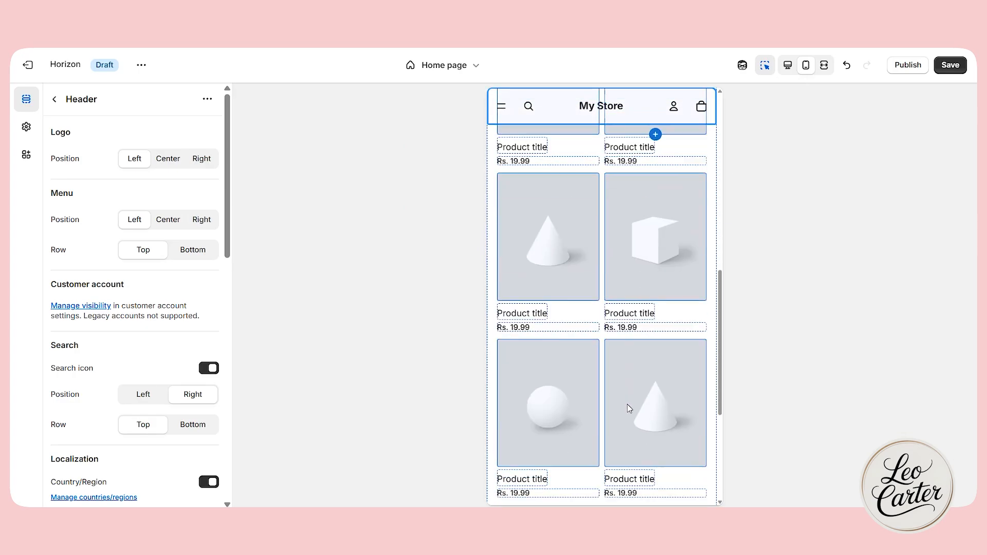
{"action": "left_click", "coordinate": [787, 65]}
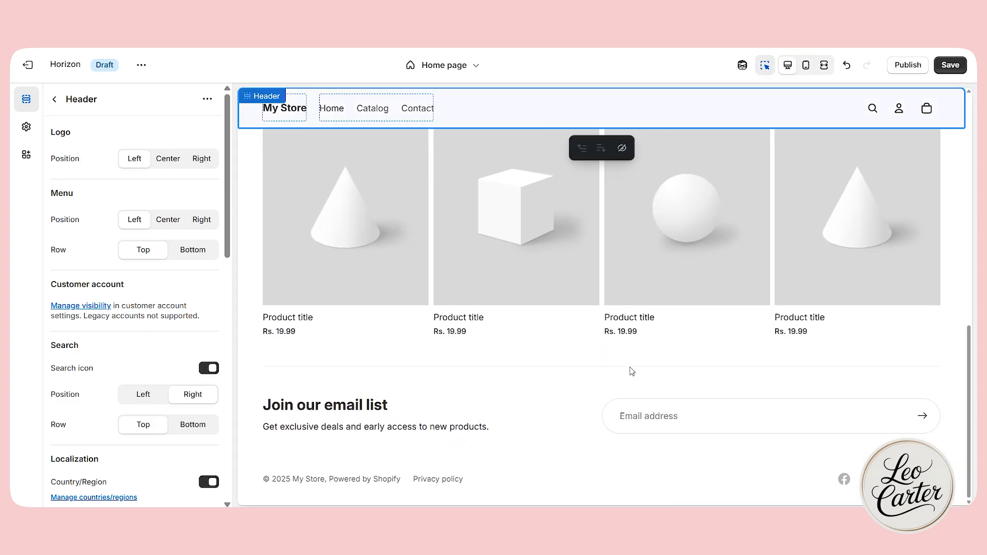
{"action": "scroll", "coordinate": [630, 365], "scroll_direction": "up", "scroll_amount": 5}
{"action": "scroll", "coordinate": [626, 359], "scroll_direction": "up", "scroll_amount": 5}
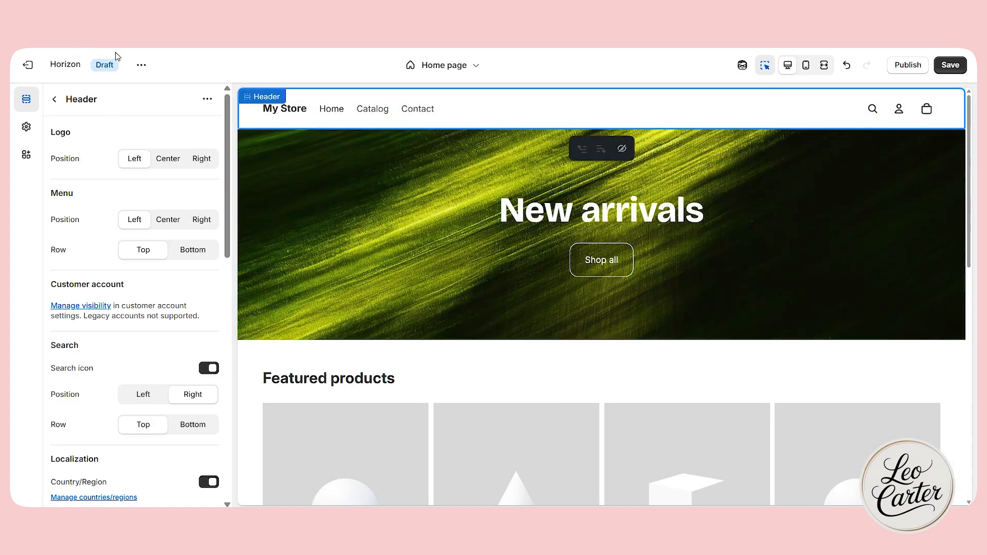
{"action": "left_click", "coordinate": [142, 67]}
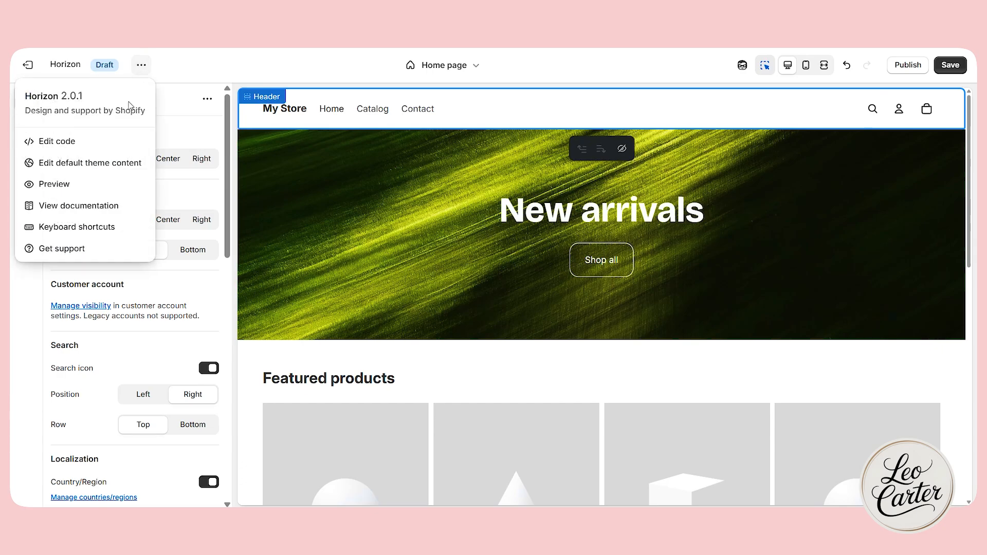
{"action": "left_click", "coordinate": [92, 186]}
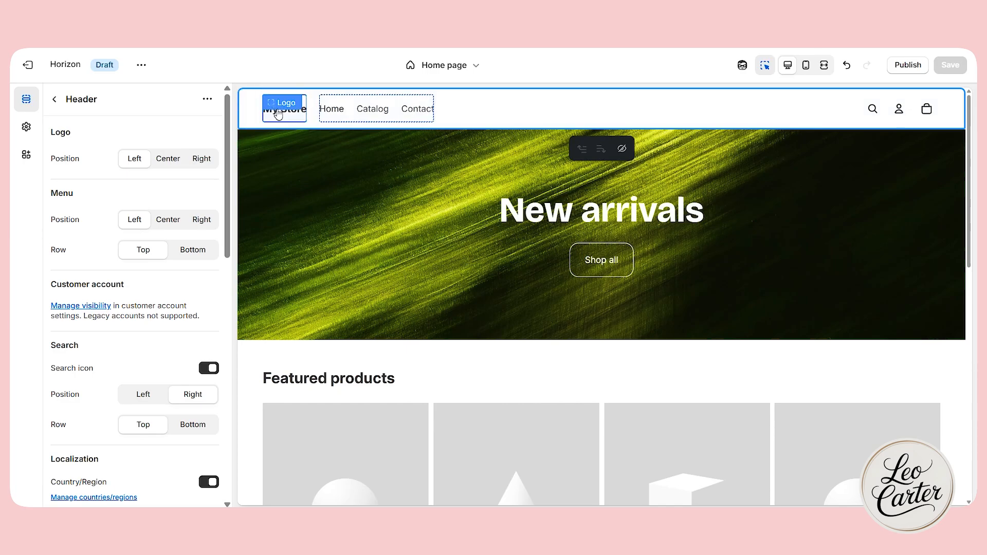
Center the logo in the header and add an Announcement bar section placed above the header.
{"action": "left_click", "coordinate": [170, 160]}
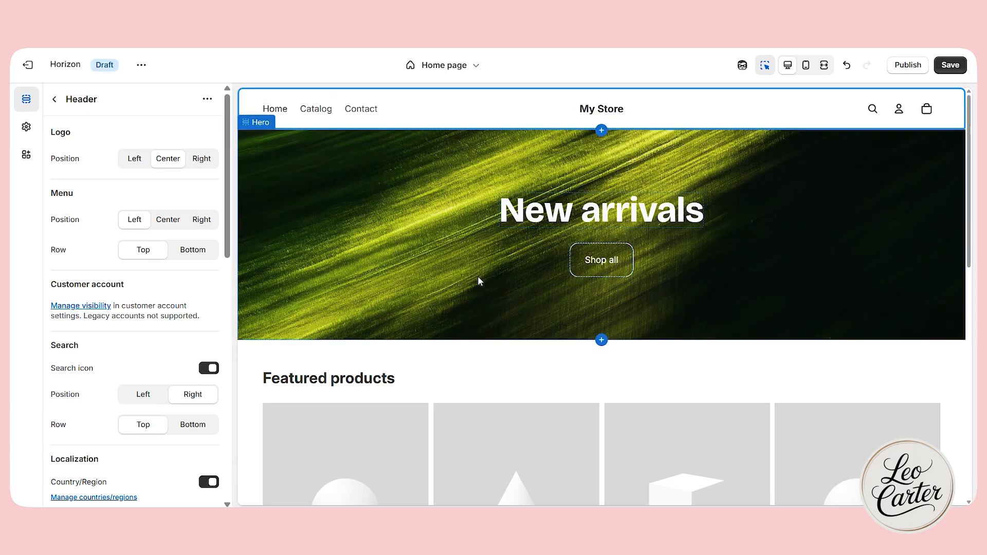
{"action": "mouse_move", "coordinate": [600, 129]}
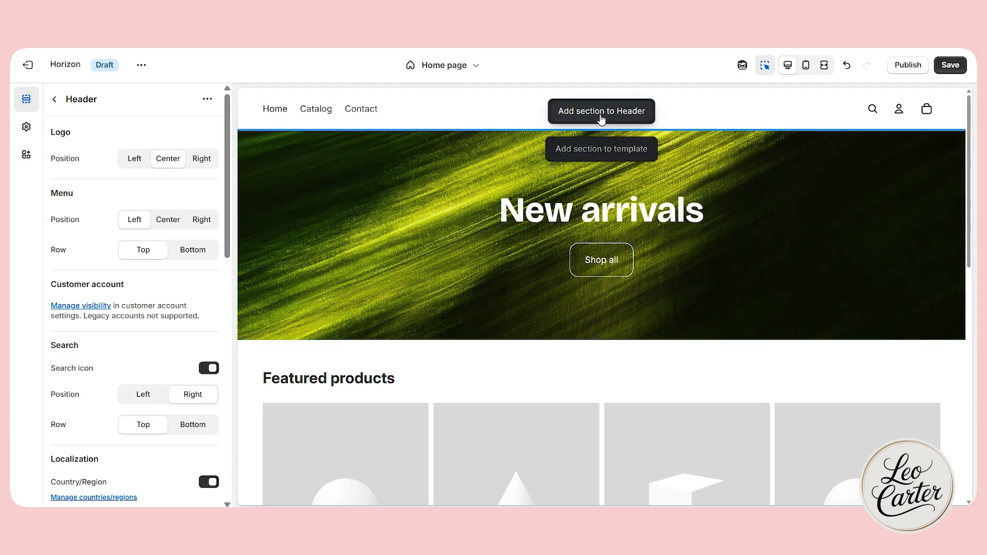
{"action": "left_click", "coordinate": [601, 118]}
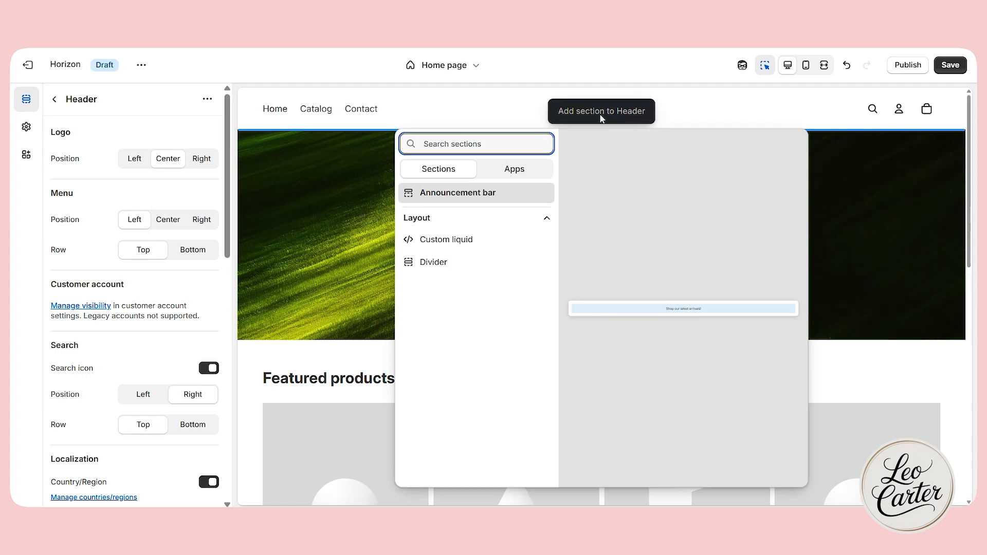
{"action": "left_click", "coordinate": [462, 199]}
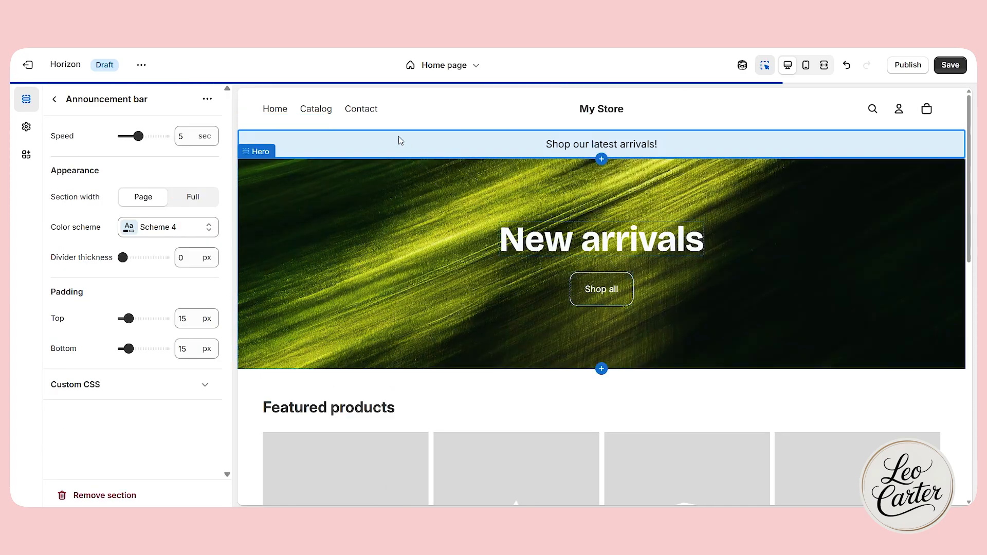
{"action": "left_click", "coordinate": [54, 99]}
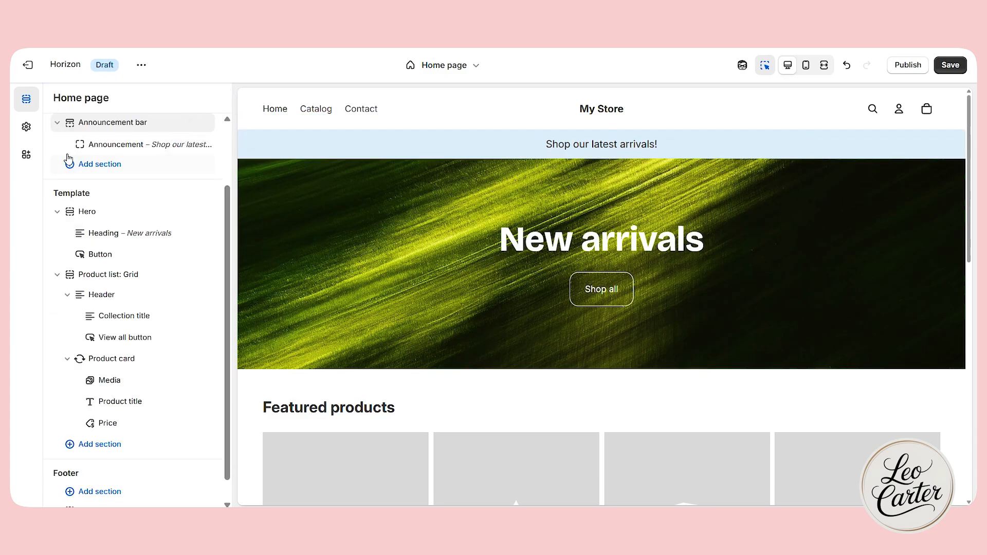
{"action": "left_click_drag", "start_coordinate": [68, 158], "coordinate": [59, 138]}
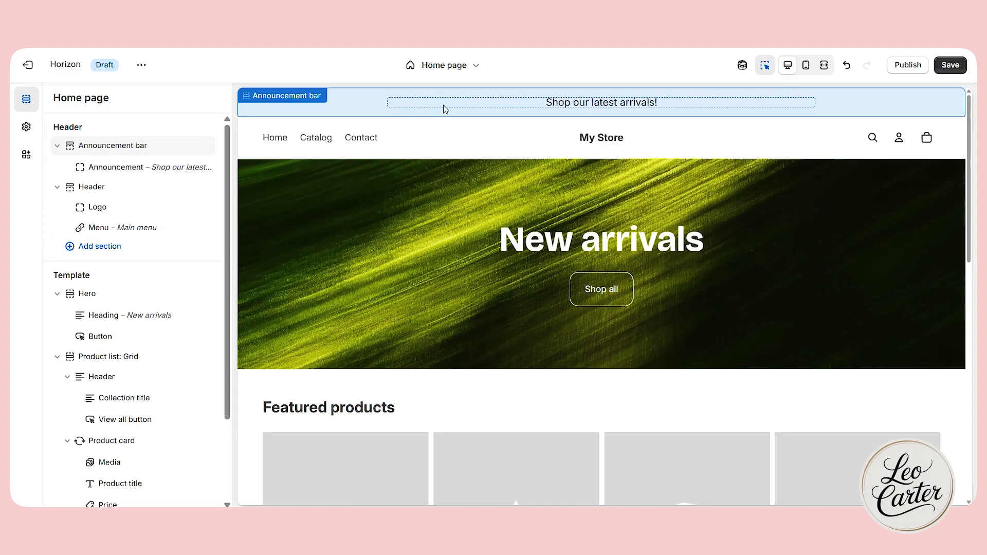
Check the text and link options of the announcement block and save the theme.
{"action": "left_click", "coordinate": [599, 102]}
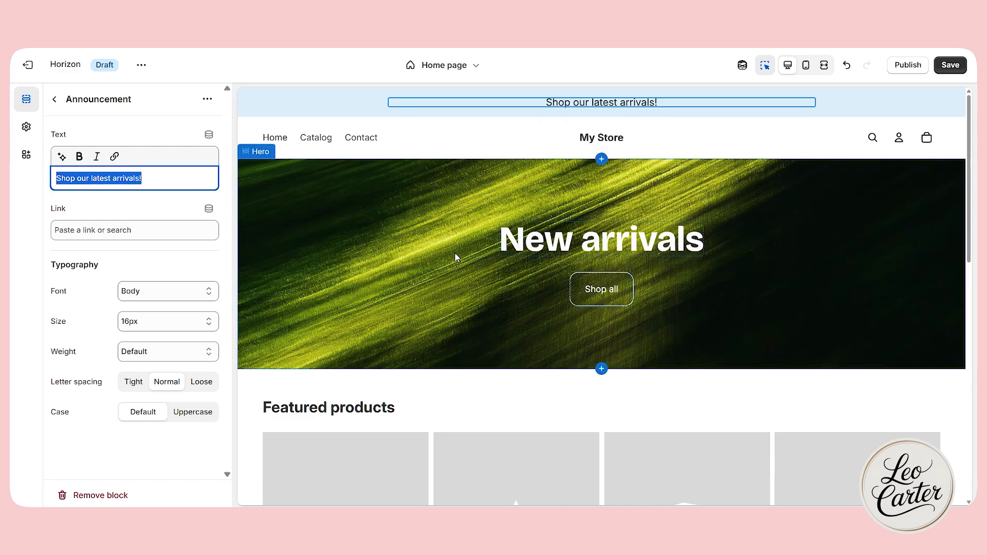
{"action": "scroll", "coordinate": [465, 302], "scroll_direction": "down", "scroll_amount": 3}
{"action": "scroll", "coordinate": [467, 303], "scroll_direction": "up", "scroll_amount": 3}
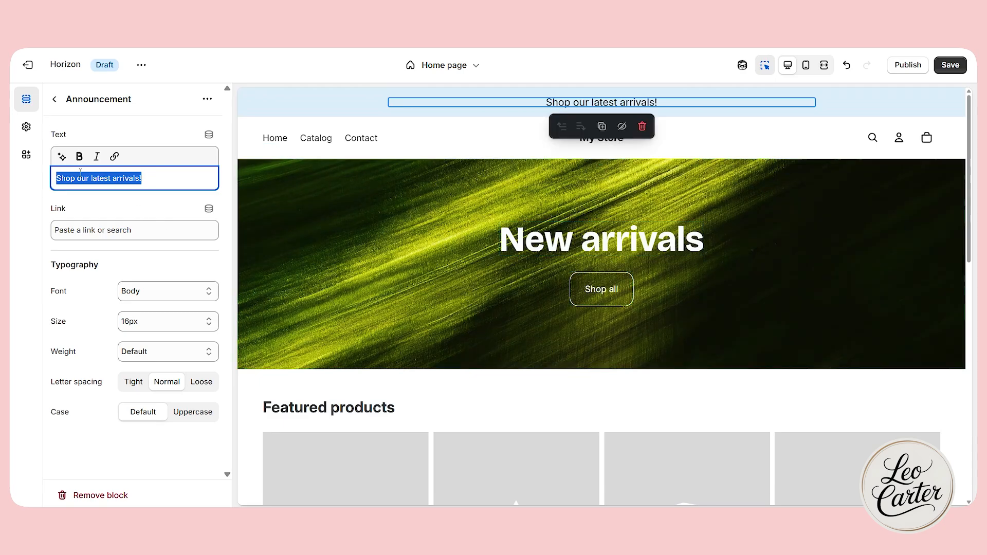
{"action": "left_click", "coordinate": [118, 233]}
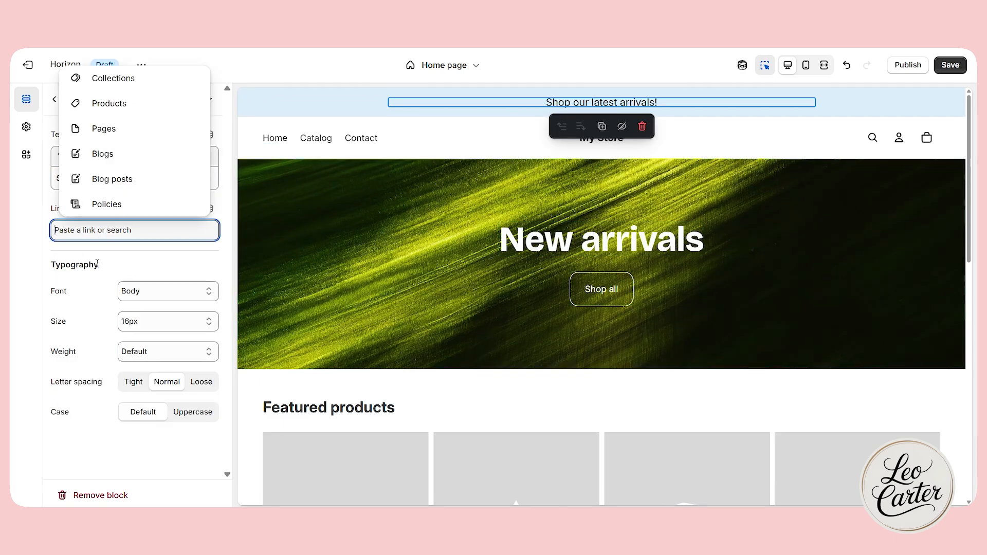
{"action": "left_click", "coordinate": [134, 261]}
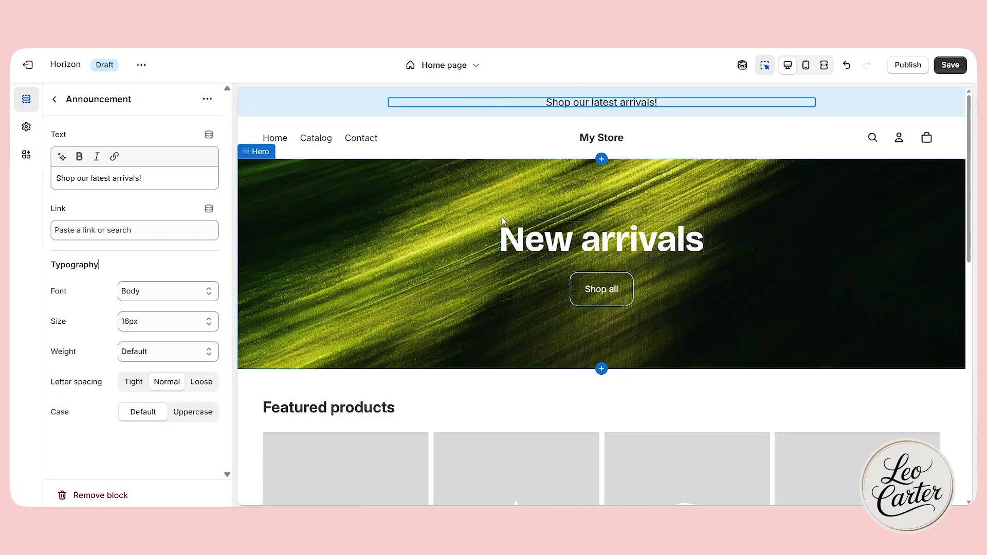
{"action": "key", "text": "ctrl+s"}
{"action": "left_click", "coordinate": [679, 138]}
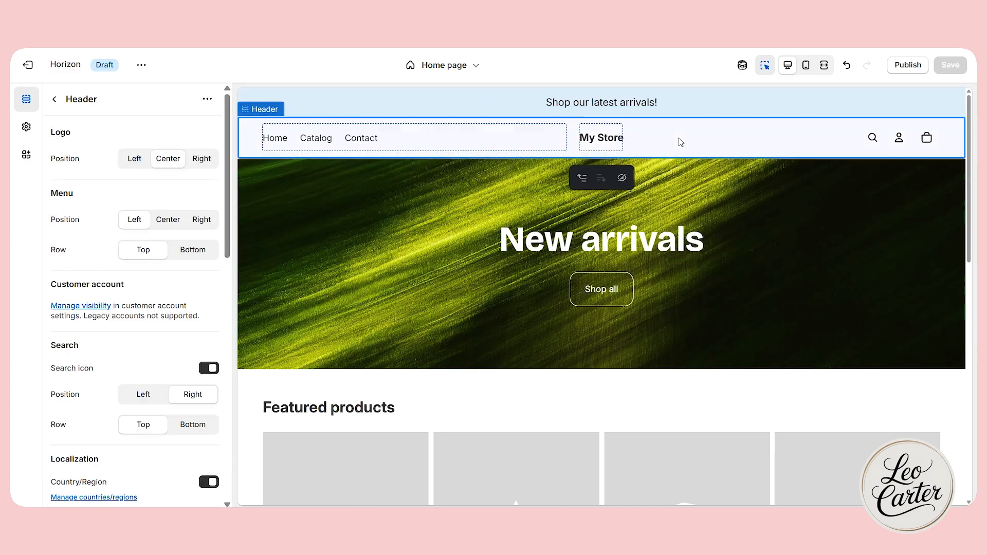
Set the uploaded Orrana logo image as the default logo in the theme settings.
{"action": "left_click", "coordinate": [25, 127]}
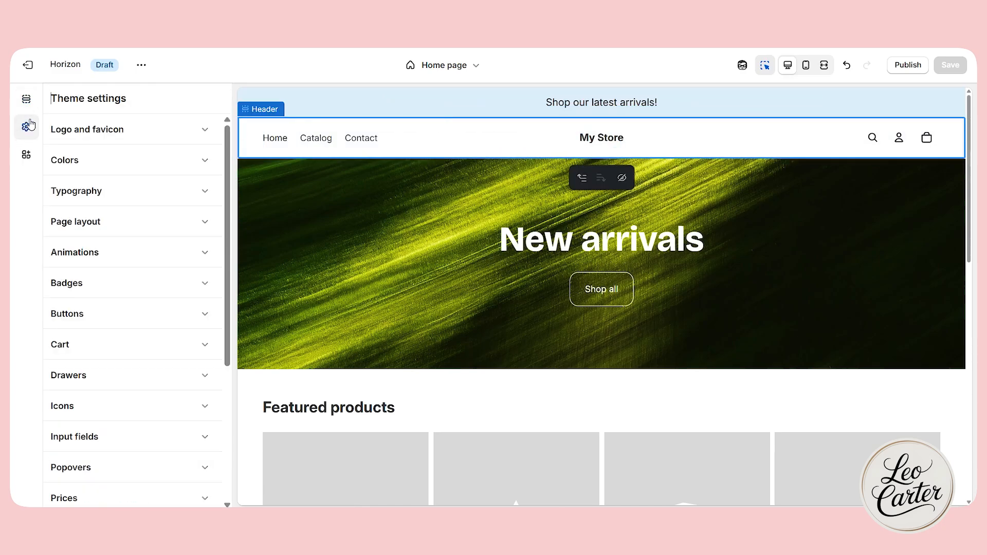
{"action": "left_click", "coordinate": [139, 132]}
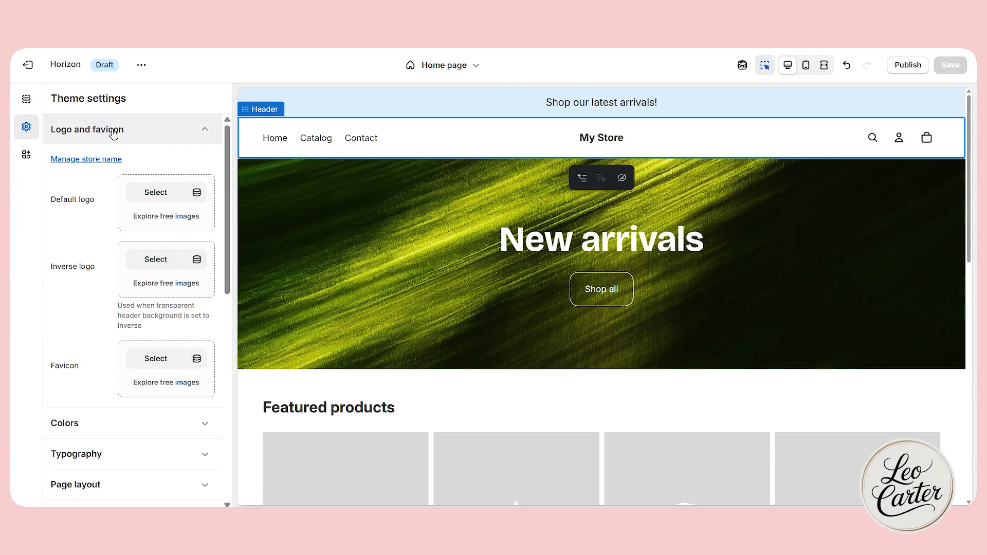
{"action": "left_click", "coordinate": [165, 193]}
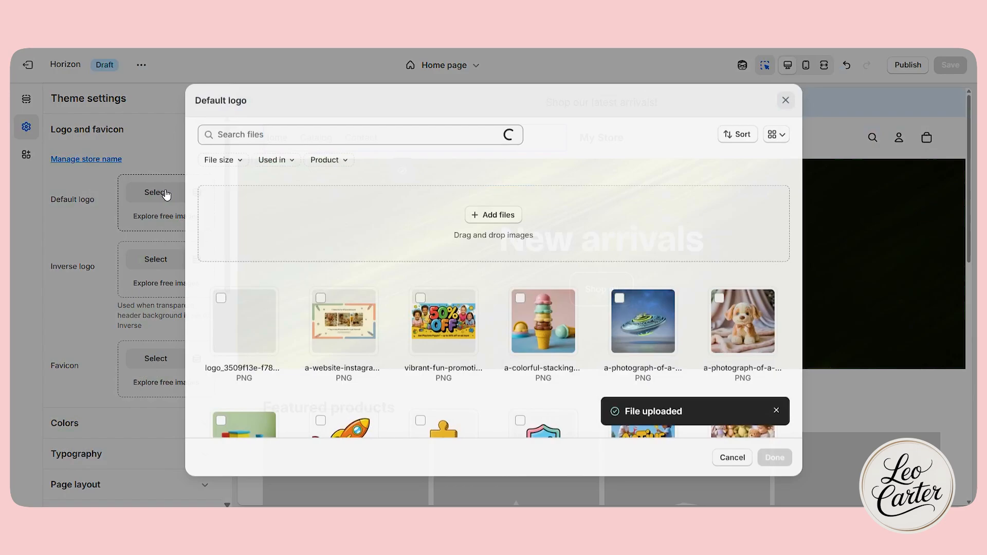
{"action": "left_click", "coordinate": [259, 321]}
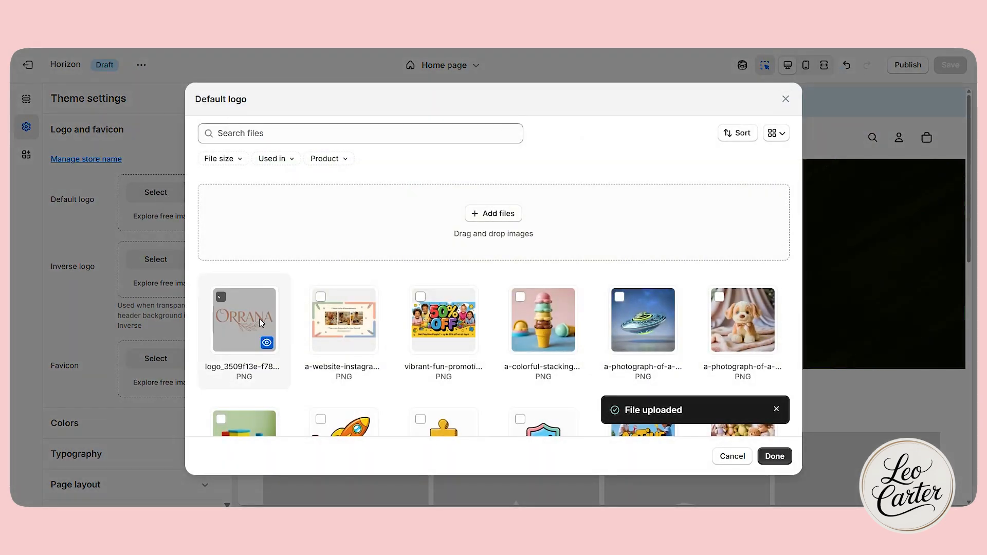
{"action": "left_click", "coordinate": [775, 456]}
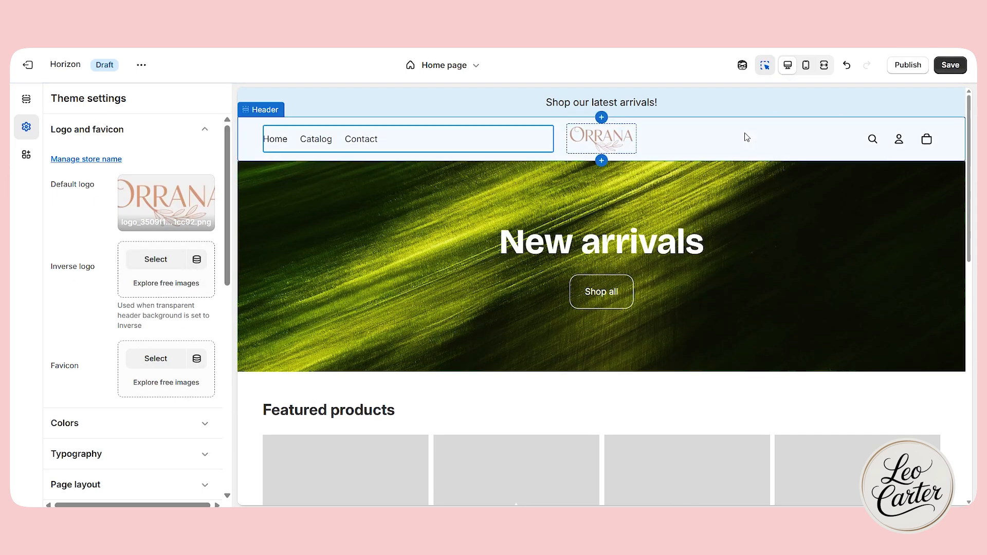
Set the header logo's desktop height to 100 px.
{"action": "left_click", "coordinate": [805, 143]}
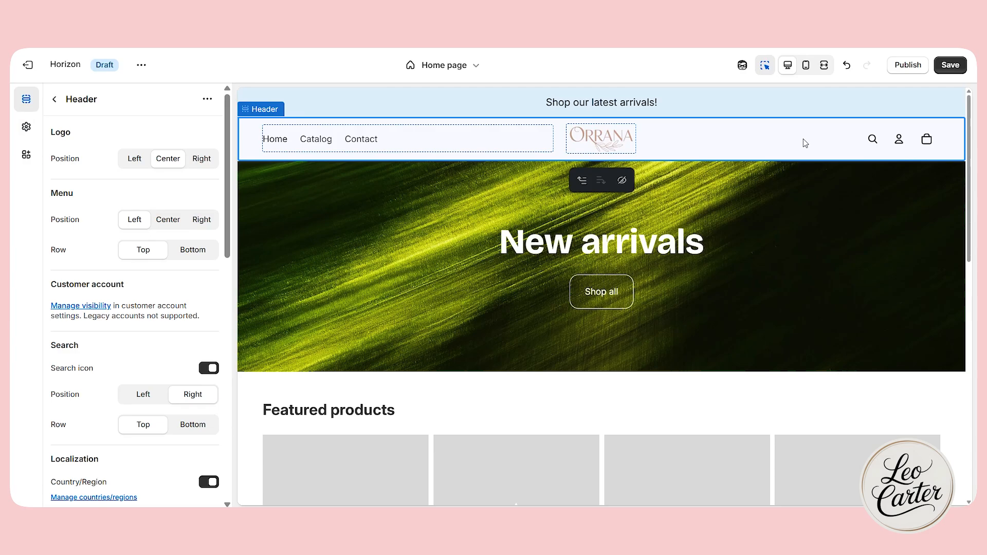
{"action": "left_click", "coordinate": [601, 138]}
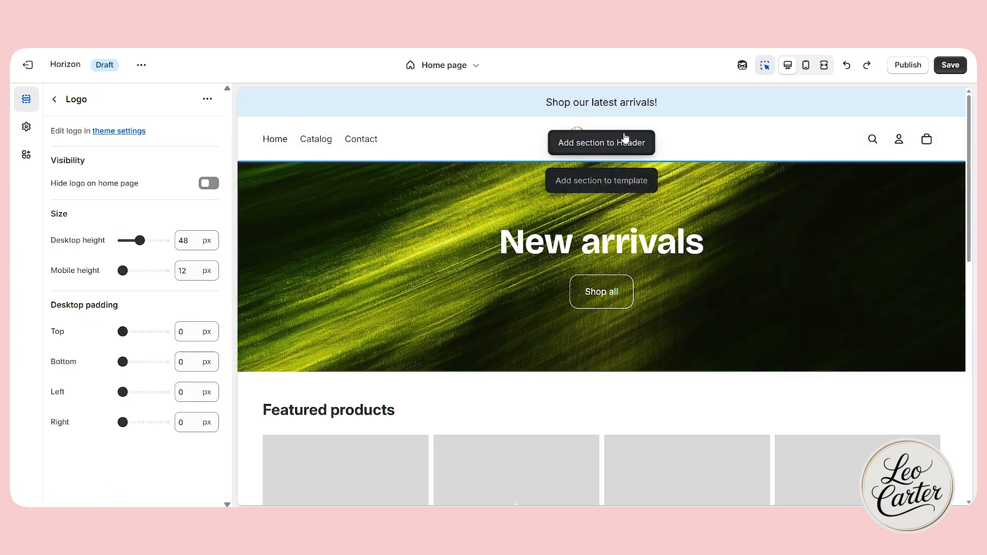
{"action": "left_click", "coordinate": [750, 142]}
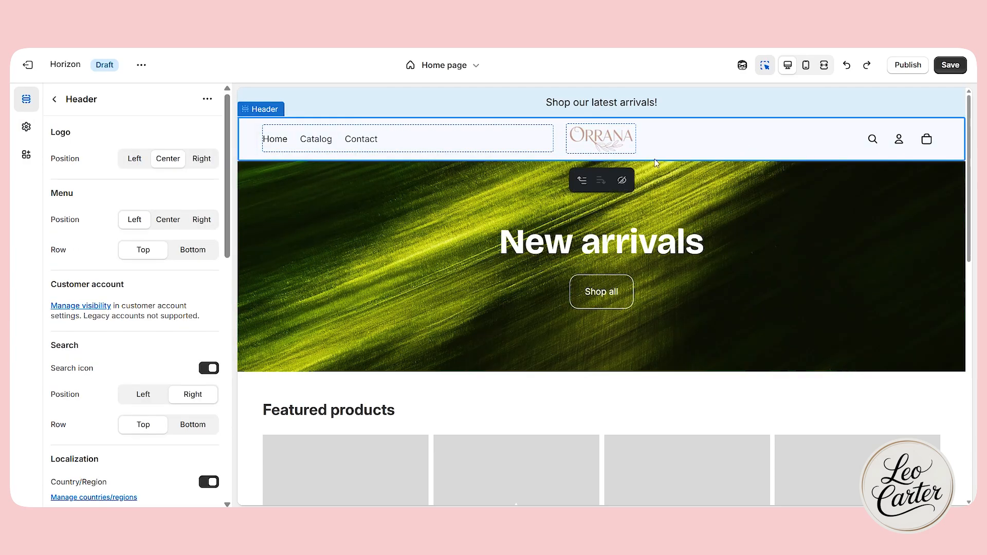
{"action": "scroll", "coordinate": [170, 335], "scroll_direction": "down", "scroll_amount": 2}
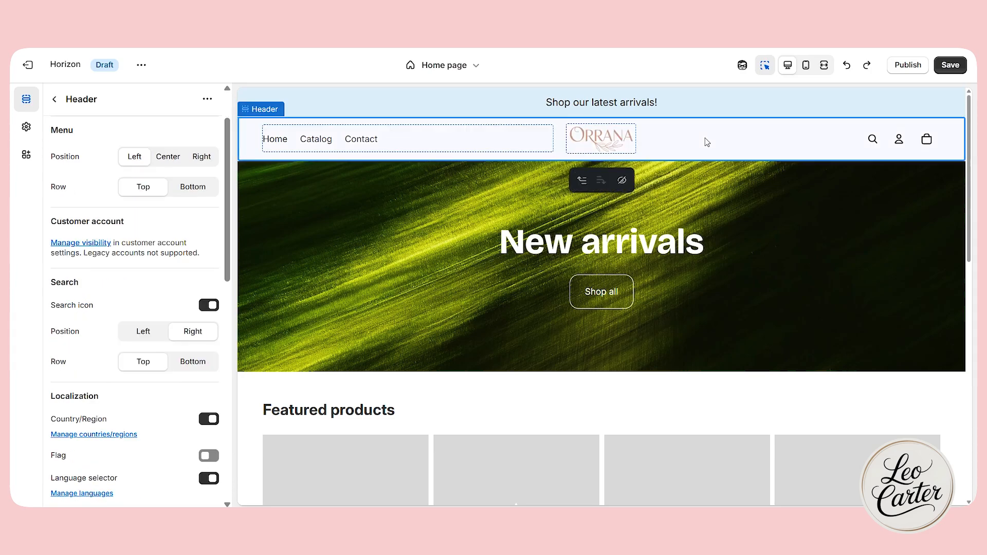
{"action": "left_click", "coordinate": [602, 138]}
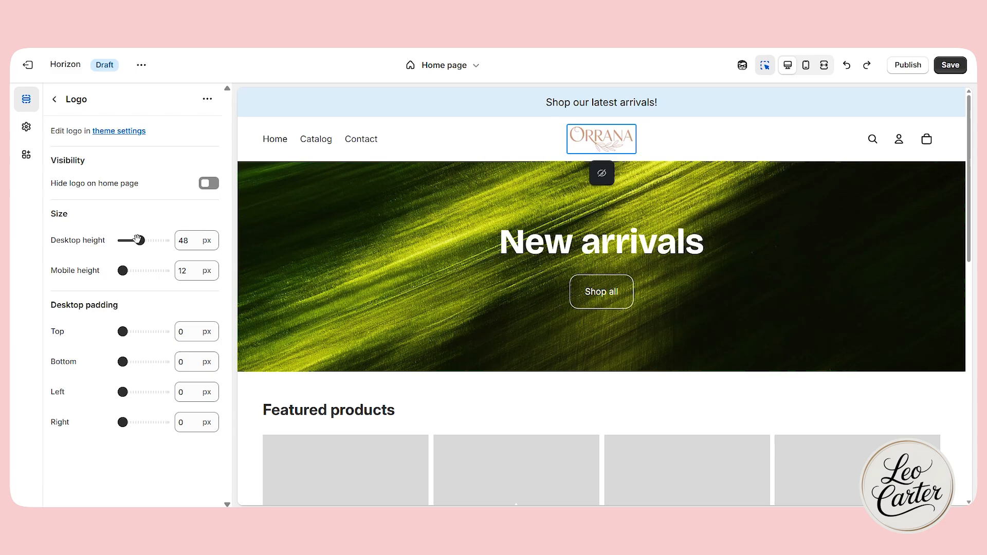
{"action": "left_click_drag", "start_coordinate": [140, 240], "coordinate": [164, 240]}
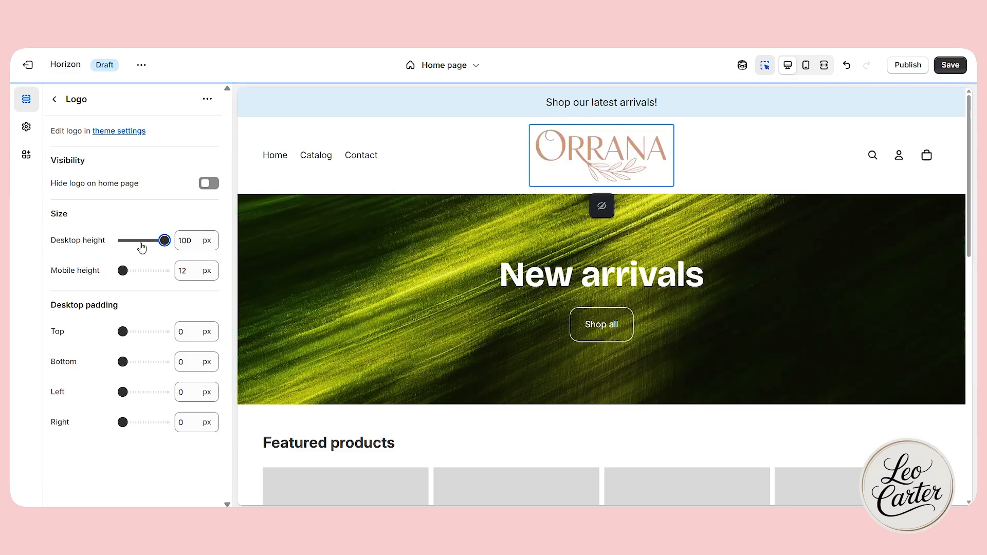
Set the logo's mobile height to 66 px while previewing the mobile layout, and return to the desktop layout.
{"action": "left_click", "coordinate": [807, 68]}
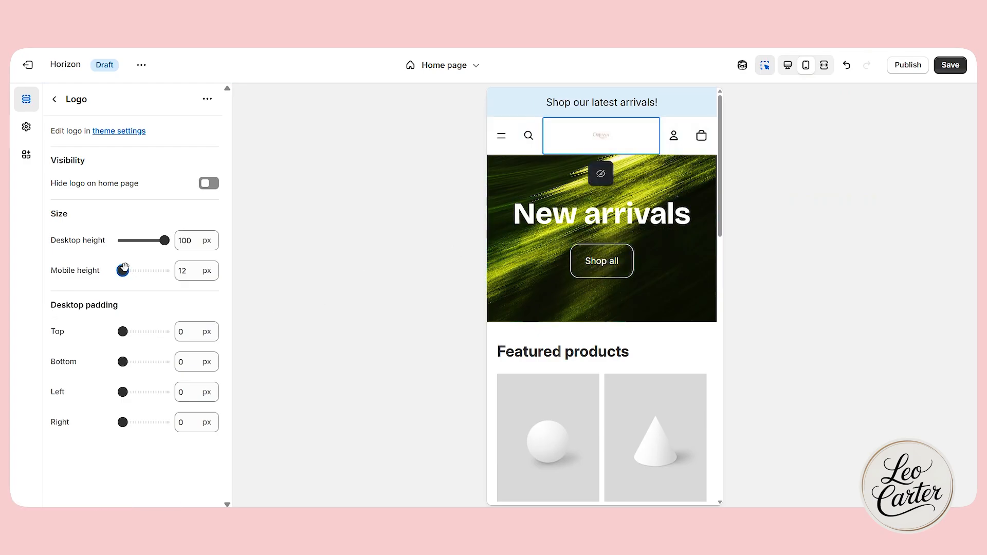
{"action": "left_click_drag", "start_coordinate": [123, 270], "coordinate": [165, 270]}
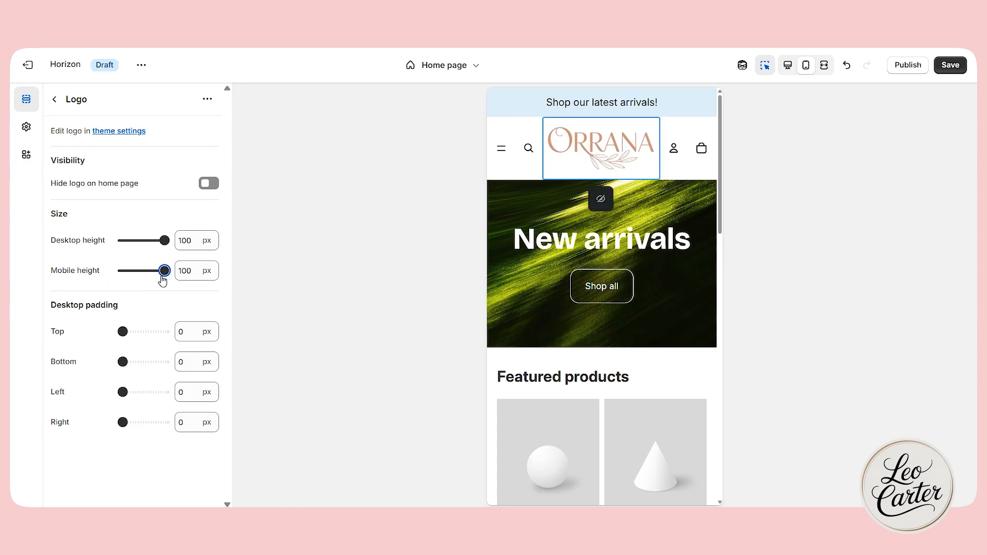
{"action": "left_click_drag", "start_coordinate": [163, 280], "coordinate": [148, 278]}
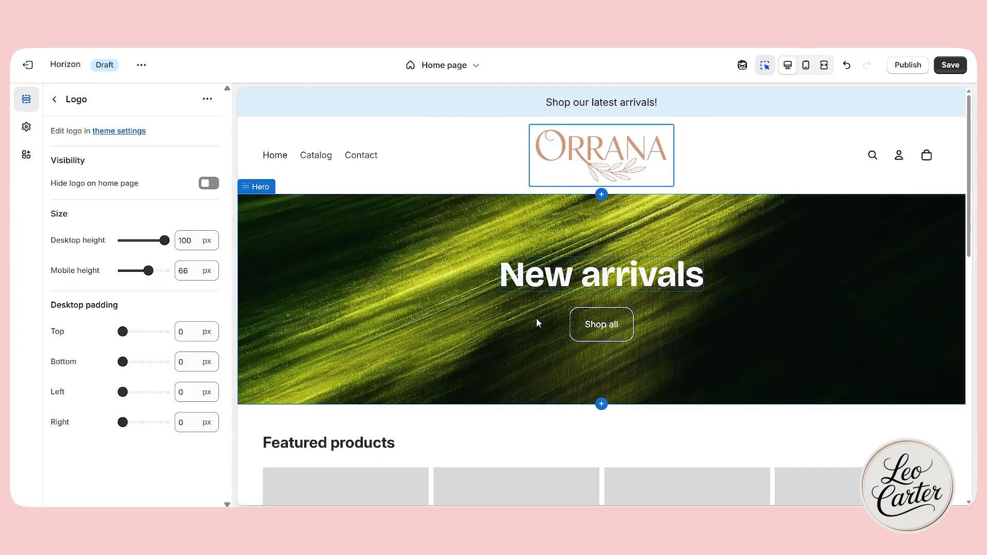
Set the background of color Scheme 1 to #FAF9F6 in the theme's color settings.
{"action": "left_click", "coordinate": [26, 126]}
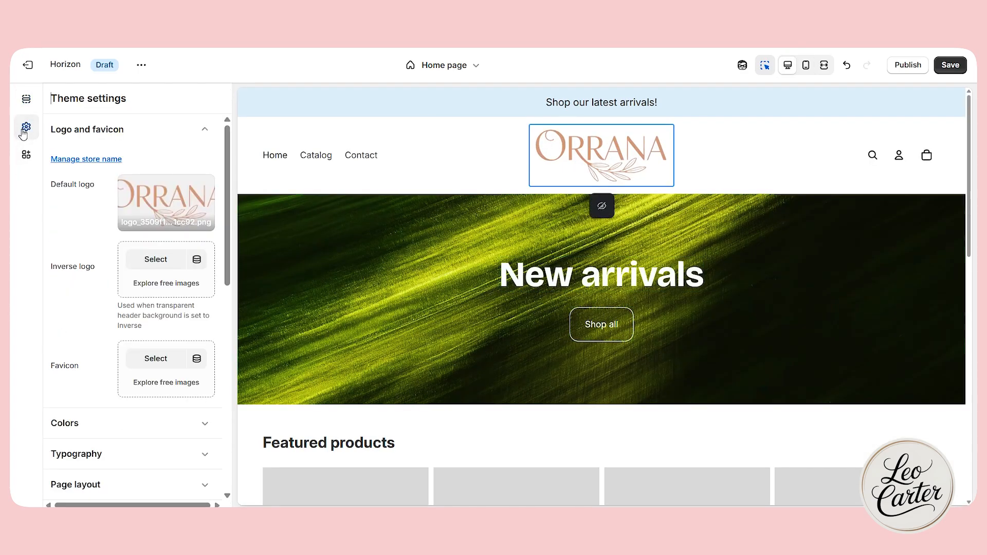
{"action": "left_click", "coordinate": [123, 131]}
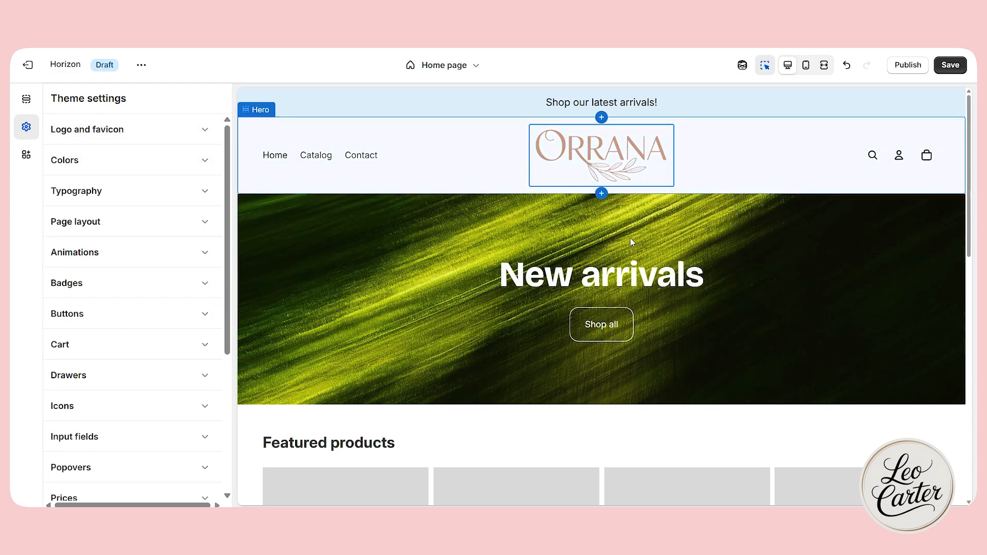
{"action": "scroll", "coordinate": [635, 243], "scroll_direction": "down", "scroll_amount": 4}
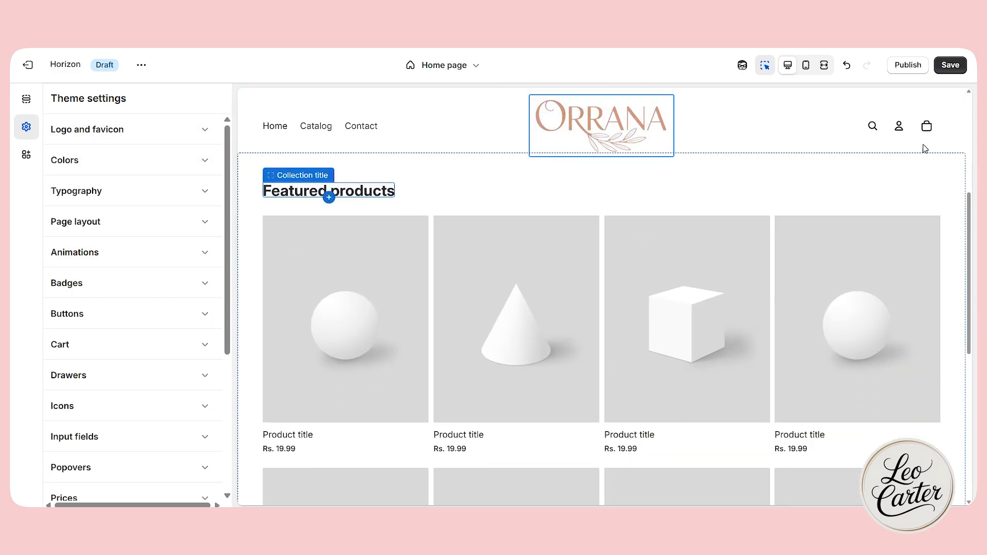
{"action": "scroll", "coordinate": [897, 309], "scroll_direction": "down", "scroll_amount": 6}
{"action": "scroll", "coordinate": [897, 308], "scroll_direction": "up", "scroll_amount": 10}
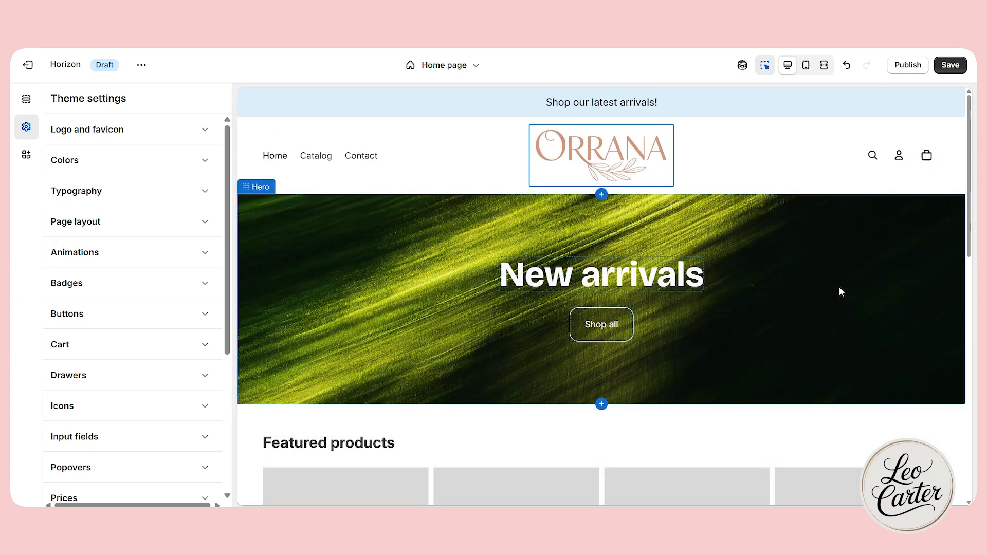
{"action": "left_click", "coordinate": [185, 159]}
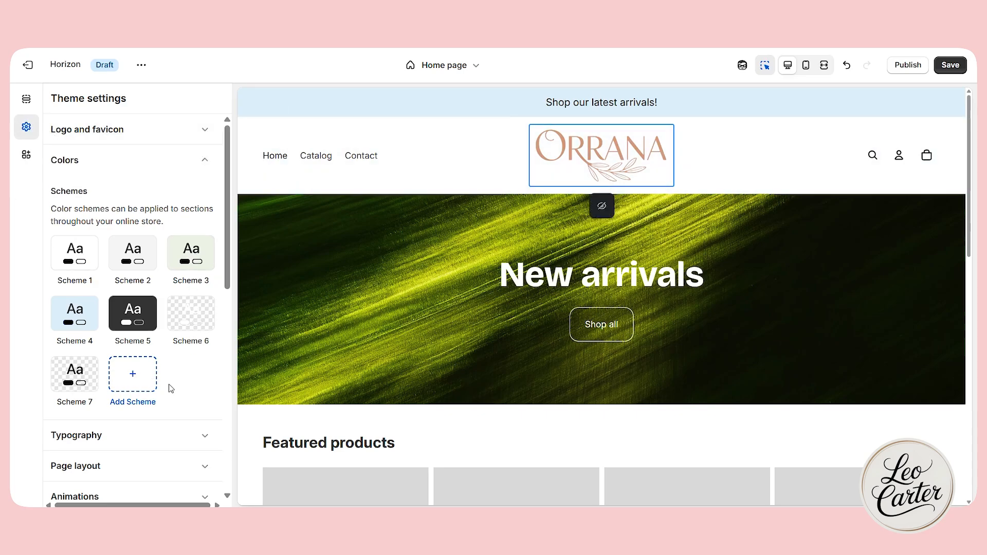
{"action": "left_click", "coordinate": [80, 268]}
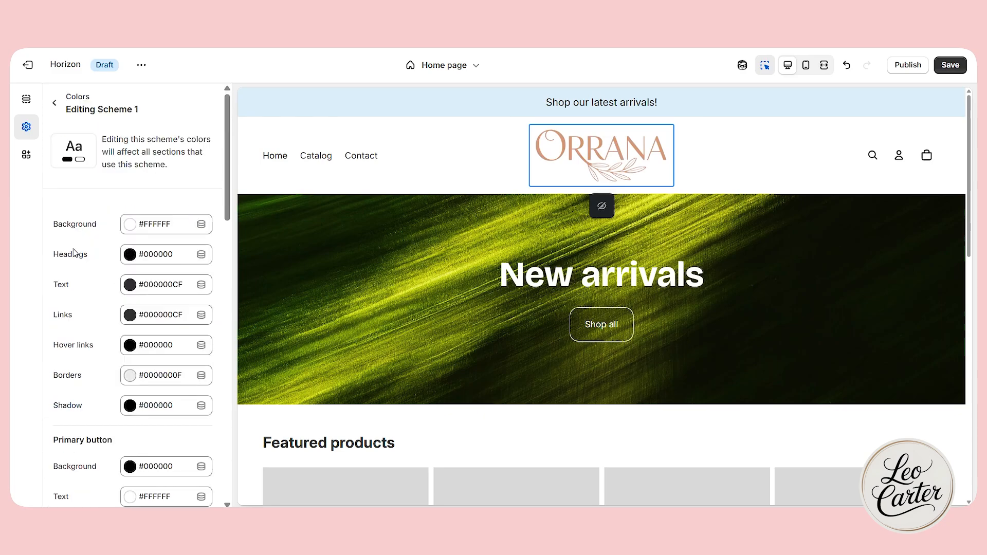
{"action": "left_click", "coordinate": [150, 229]}
{"action": "key", "text": "ctrl+a"}
{"action": "type", "text": "FAF9F6"}
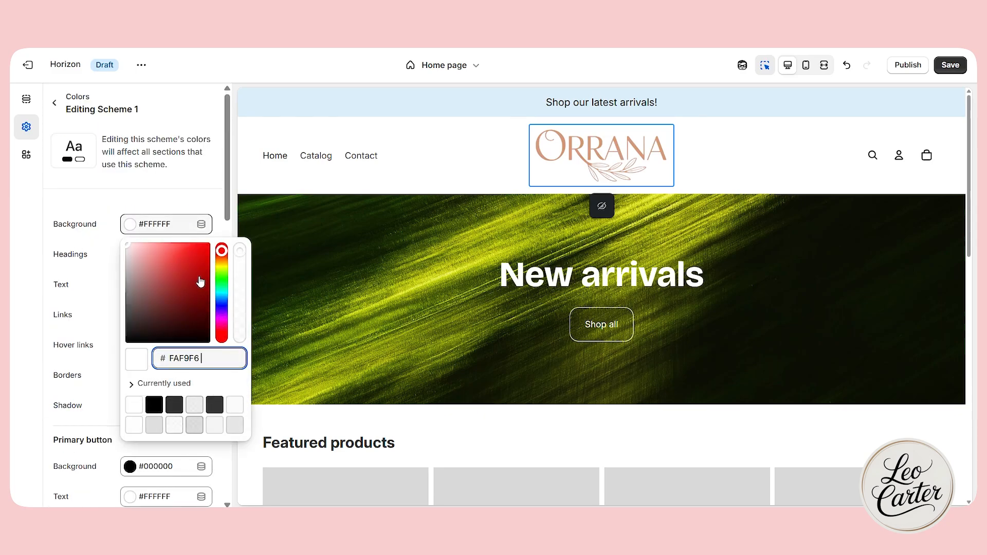
{"action": "left_click", "coordinate": [163, 201]}
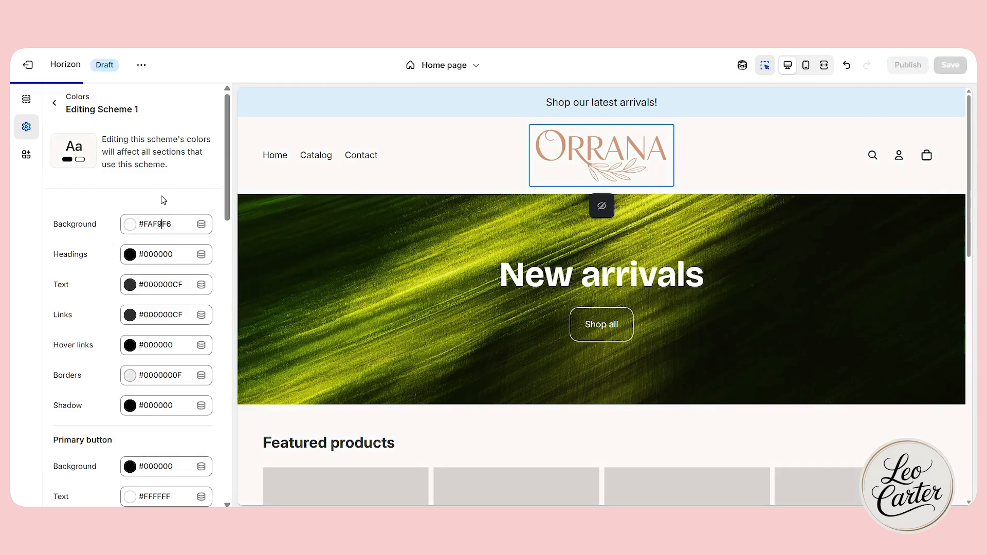
Try #F2D6D0 and #F4F2F1 as the Scheme 1 background on the home page, and undo both changes.
{"action": "scroll", "coordinate": [432, 205], "scroll_direction": "down", "scroll_amount": 5}
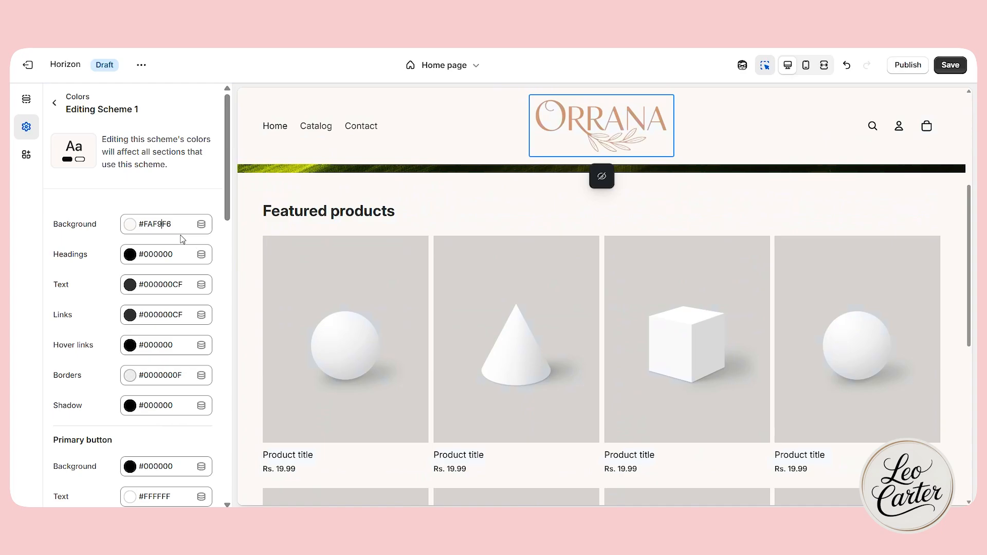
{"action": "scroll", "coordinate": [452, 234], "scroll_direction": "up", "scroll_amount": 3}
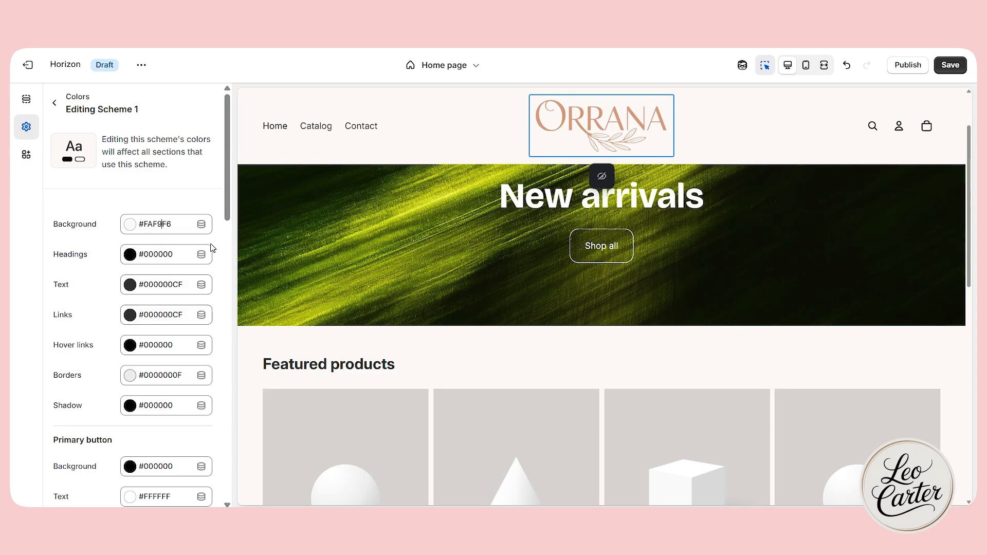
{"action": "scroll", "coordinate": [193, 286], "scroll_direction": "down", "scroll_amount": 1}
{"action": "scroll", "coordinate": [176, 290], "scroll_direction": "up", "scroll_amount": 1}
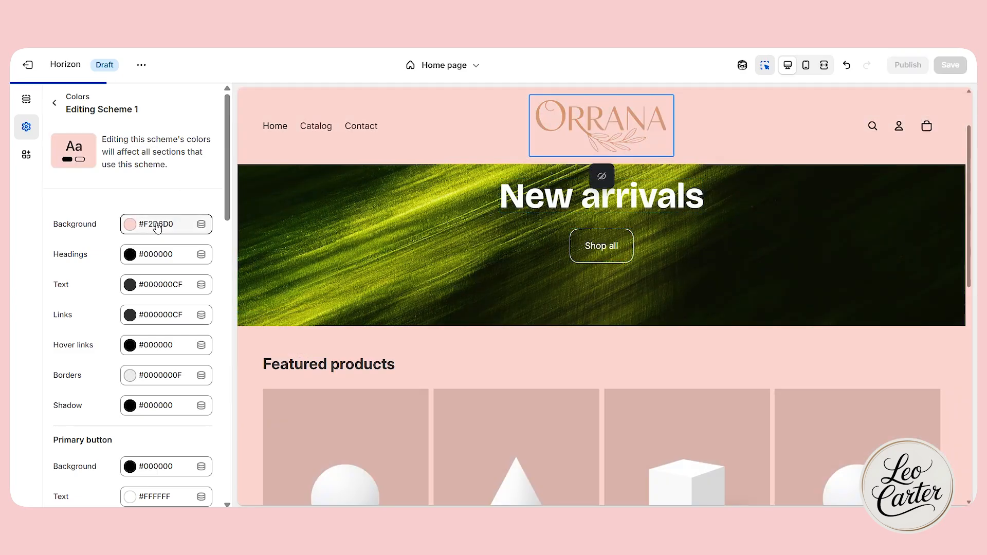
{"action": "left_click", "coordinate": [157, 225]}
{"action": "scroll", "coordinate": [465, 370], "scroll_direction": "down", "scroll_amount": 4}
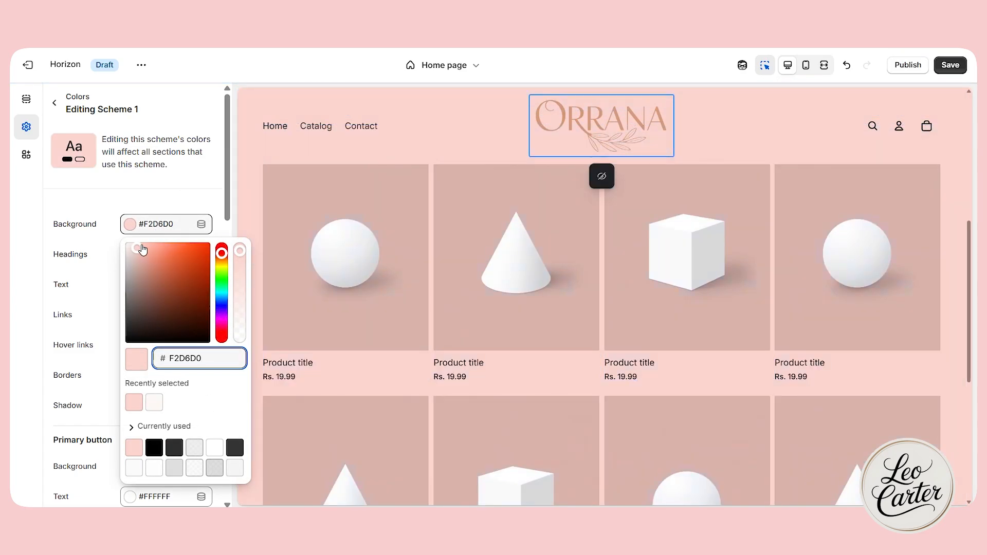
{"action": "left_click_drag", "start_coordinate": [142, 250], "coordinate": [128, 252]}
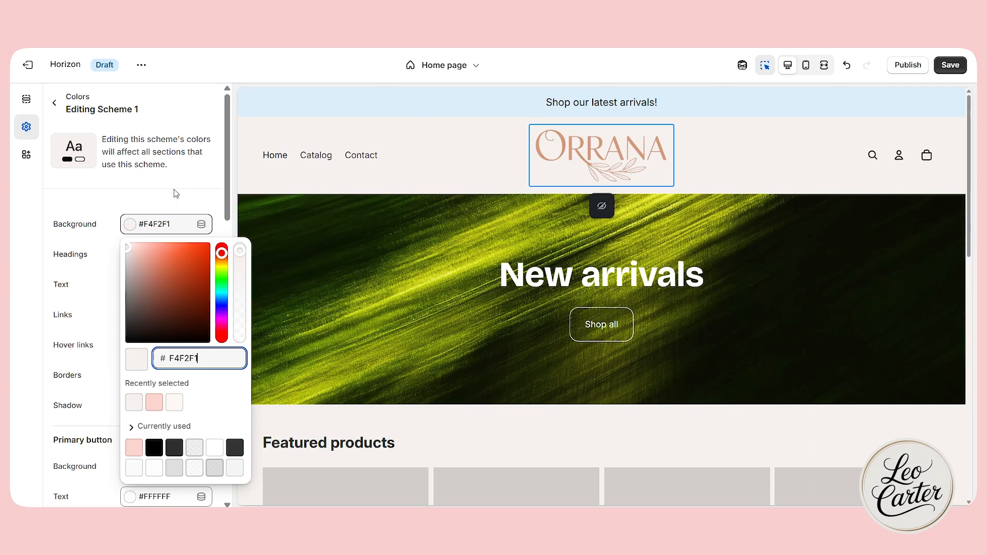
{"action": "key", "text": "ctrl+z"}
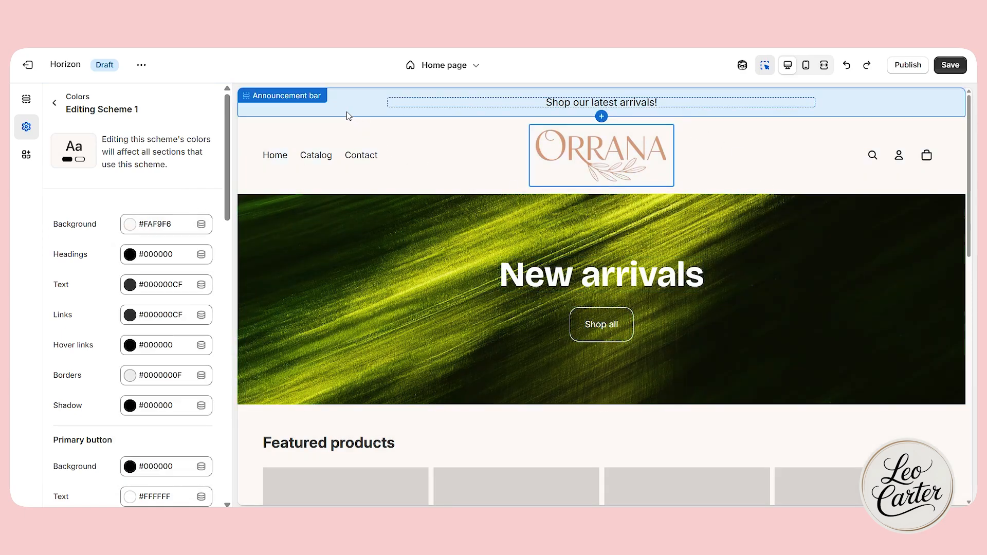
Check the new background color across the whole home page in fullscreen view, down to the footer, and return to desktop view.
{"action": "left_click", "coordinate": [824, 65]}
{"action": "left_click", "coordinate": [765, 67]}
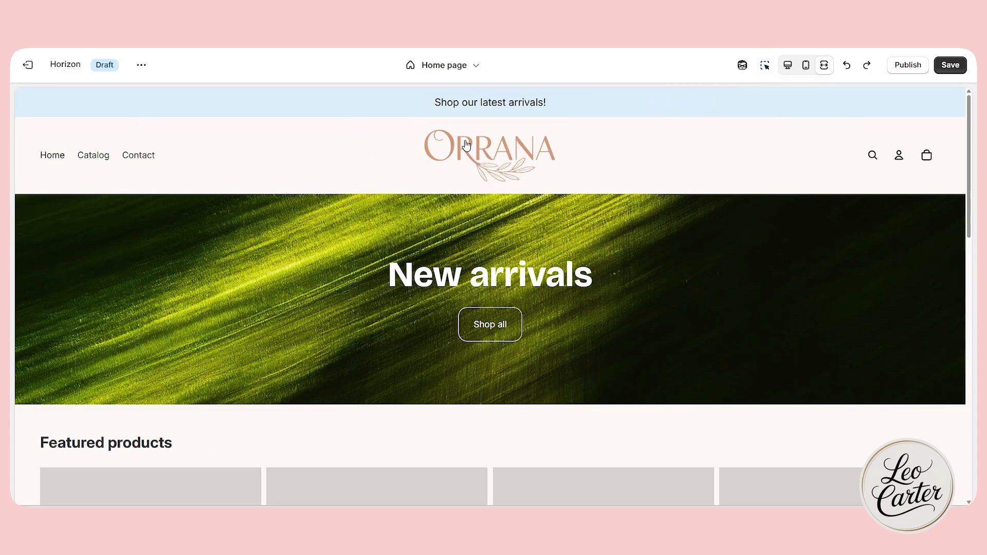
{"action": "scroll", "coordinate": [778, 183], "scroll_direction": "down", "scroll_amount": 5}
{"action": "scroll", "coordinate": [735, 185], "scroll_direction": "up", "scroll_amount": 5}
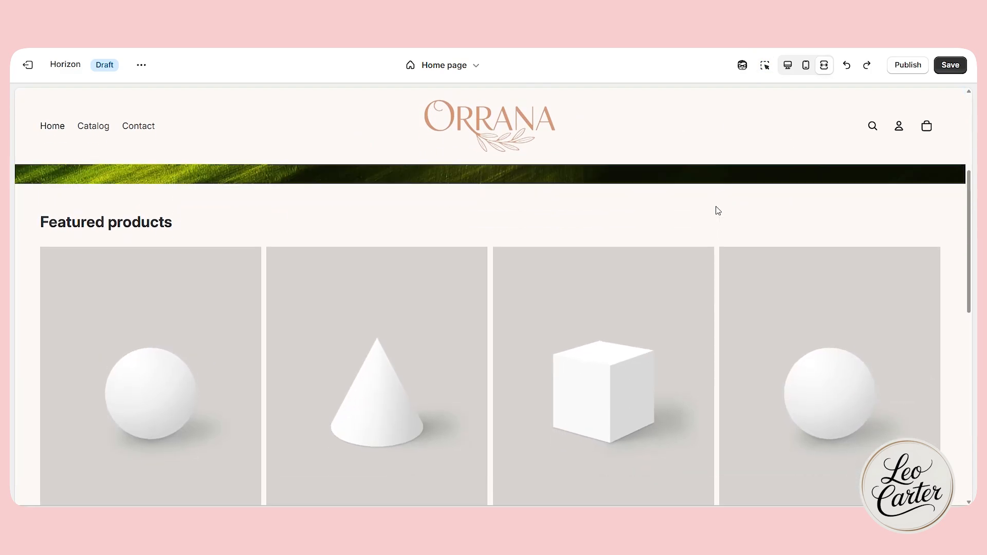
{"action": "left_click", "coordinate": [766, 66]}
{"action": "left_click", "coordinate": [788, 66]}
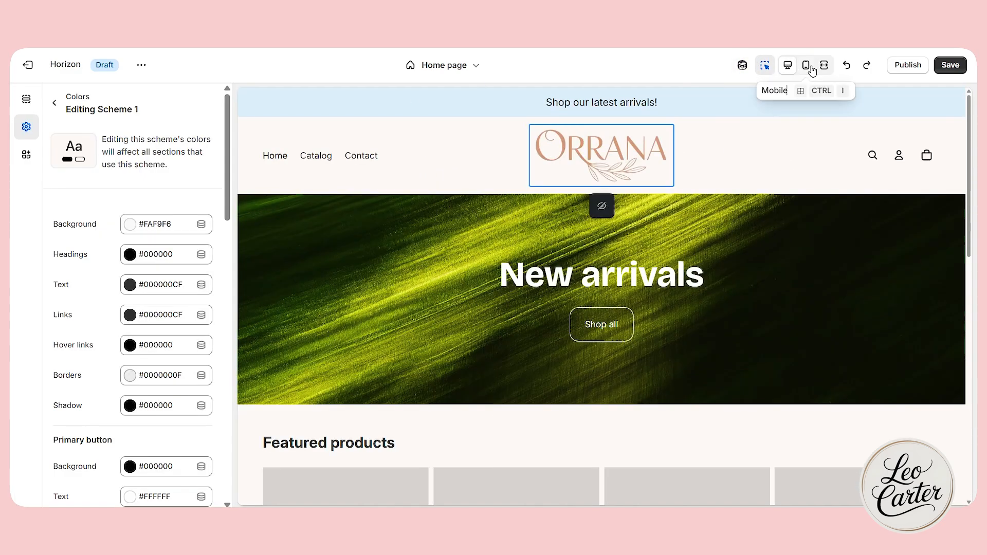
{"action": "left_click", "coordinate": [824, 66]}
{"action": "scroll", "coordinate": [712, 350], "scroll_direction": "down", "scroll_amount": 7}
{"action": "scroll", "coordinate": [711, 357], "scroll_direction": "down", "scroll_amount": 3}
{"action": "scroll", "coordinate": [712, 357], "scroll_direction": "up", "scroll_amount": 10}
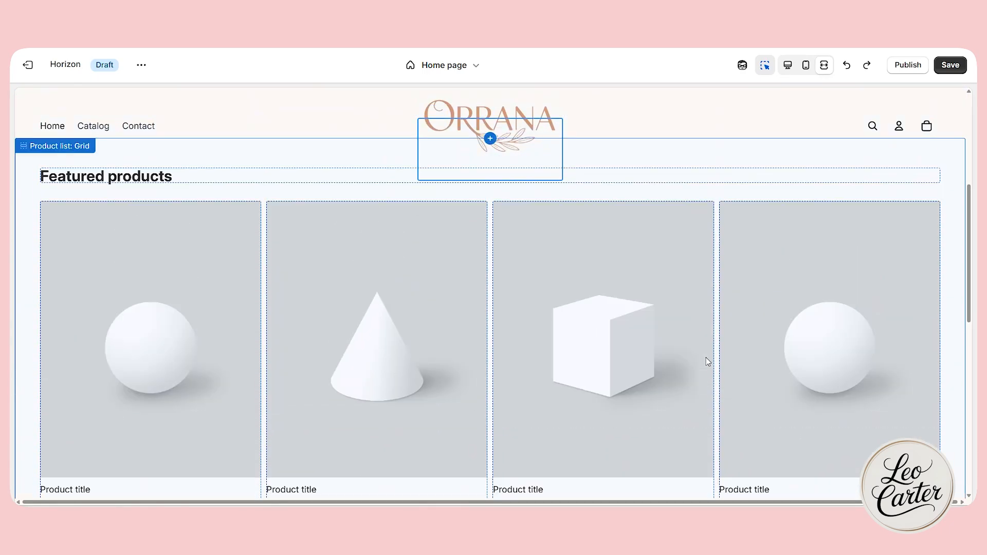
{"action": "scroll", "coordinate": [793, 216], "scroll_direction": "down", "scroll_amount": 8}
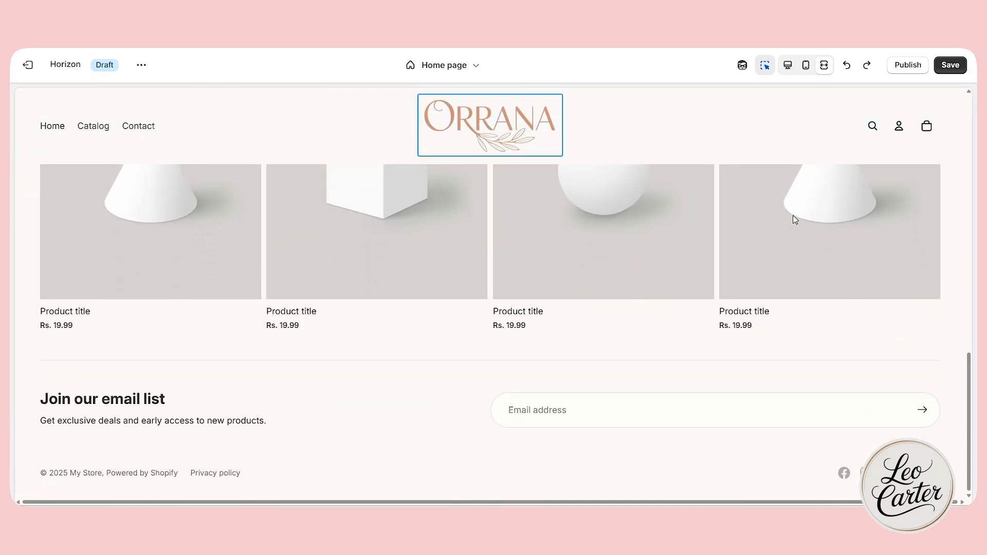
{"action": "left_click", "coordinate": [788, 66]}
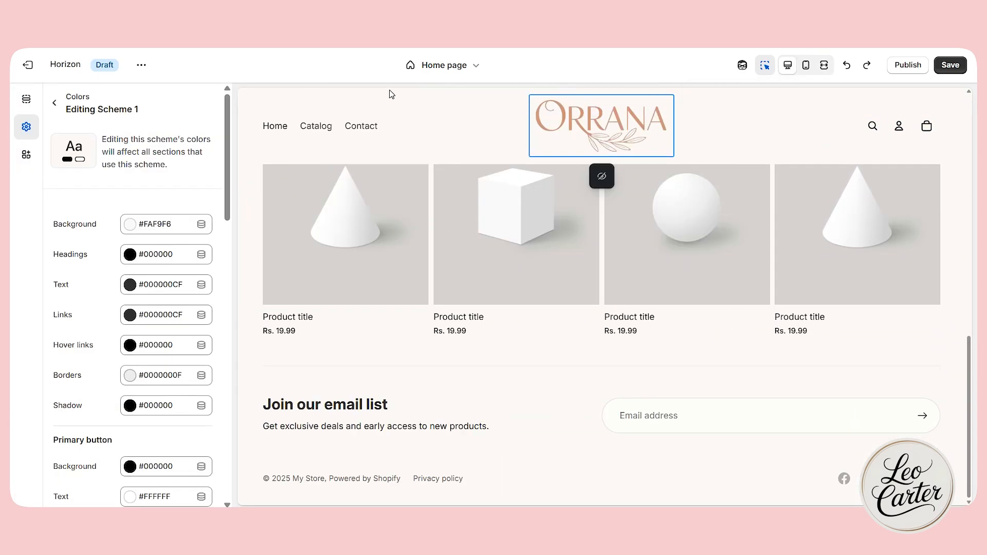
Set the header's Sticky header option to Never and check the effect by scrolling through the home page preview.
{"action": "left_click", "coordinate": [463, 103]}
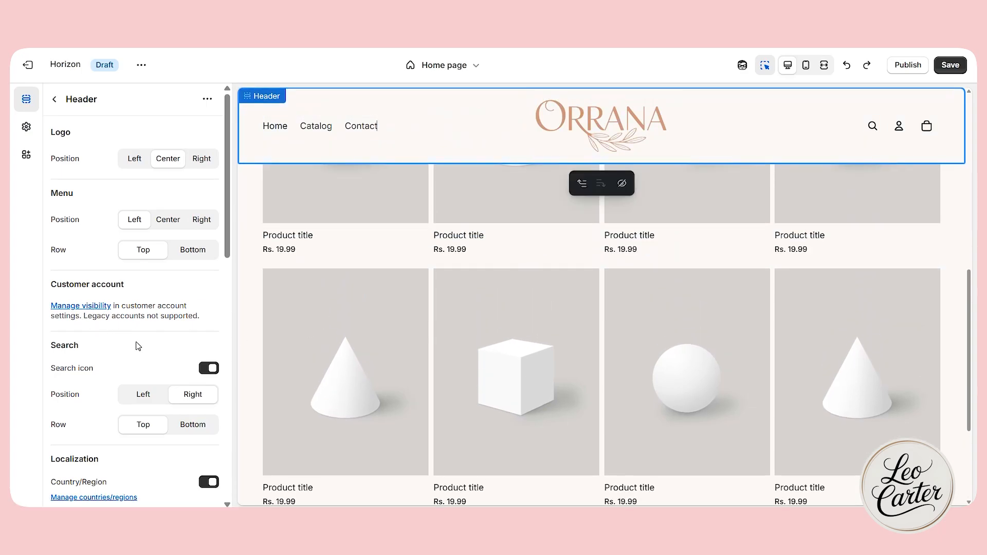
{"action": "scroll", "coordinate": [137, 345], "scroll_direction": "down", "scroll_amount": 5}
{"action": "scroll", "coordinate": [138, 345], "scroll_direction": "down", "scroll_amount": 7}
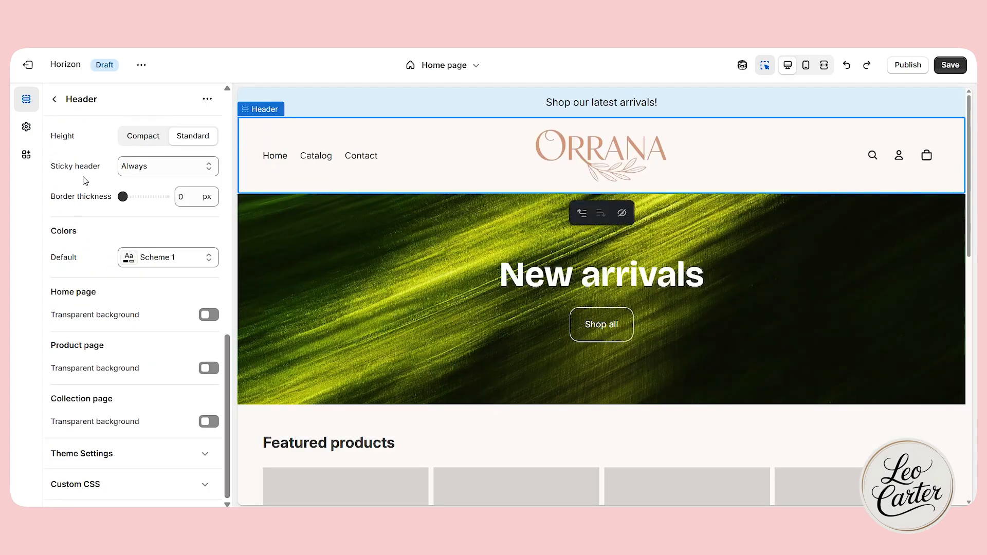
{"action": "left_click_drag", "start_coordinate": [58, 169], "coordinate": [100, 167]}
{"action": "left_click", "coordinate": [153, 165]}
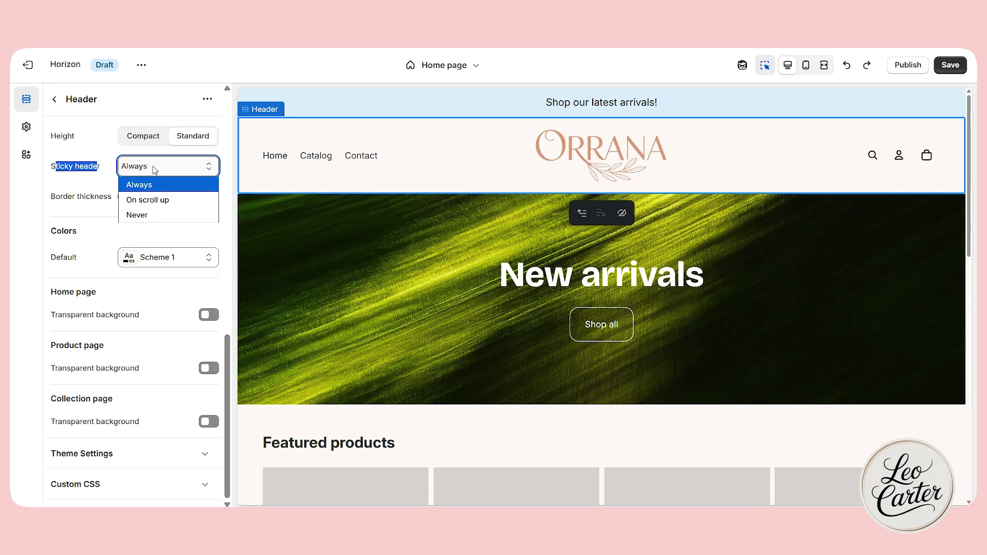
{"action": "left_click", "coordinate": [145, 214]}
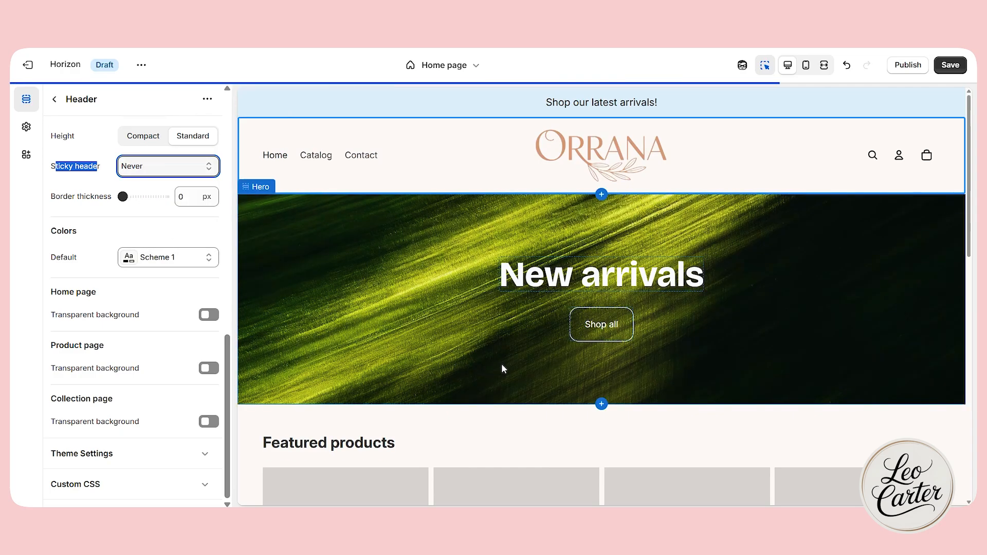
{"action": "scroll", "coordinate": [501, 364], "scroll_direction": "down", "scroll_amount": 6}
{"action": "left_click", "coordinate": [163, 168]}
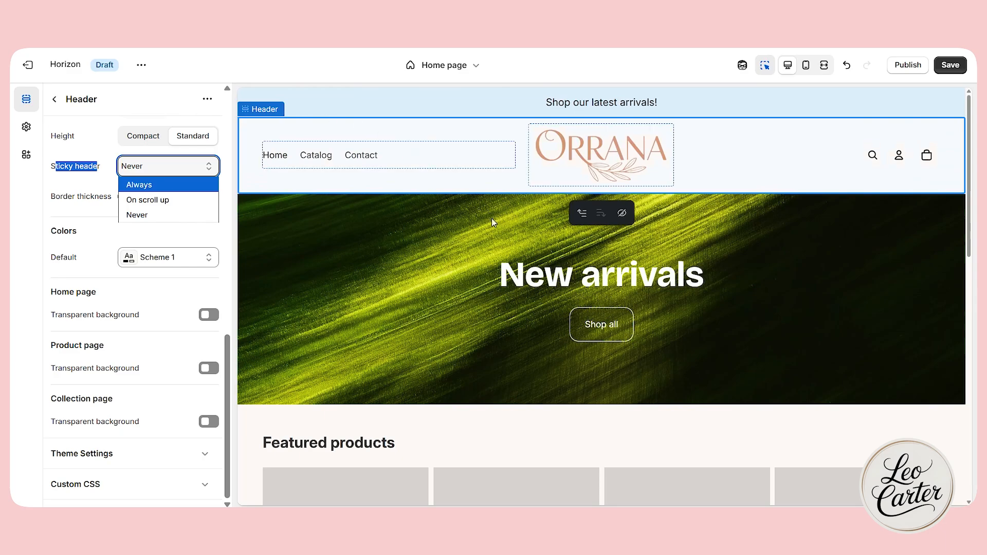
{"action": "scroll", "coordinate": [365, 363], "scroll_direction": "down", "scroll_amount": 2}
Open the Hero section of the home page and look through its appearance and layout settings.
{"action": "left_click", "coordinate": [328, 249]}
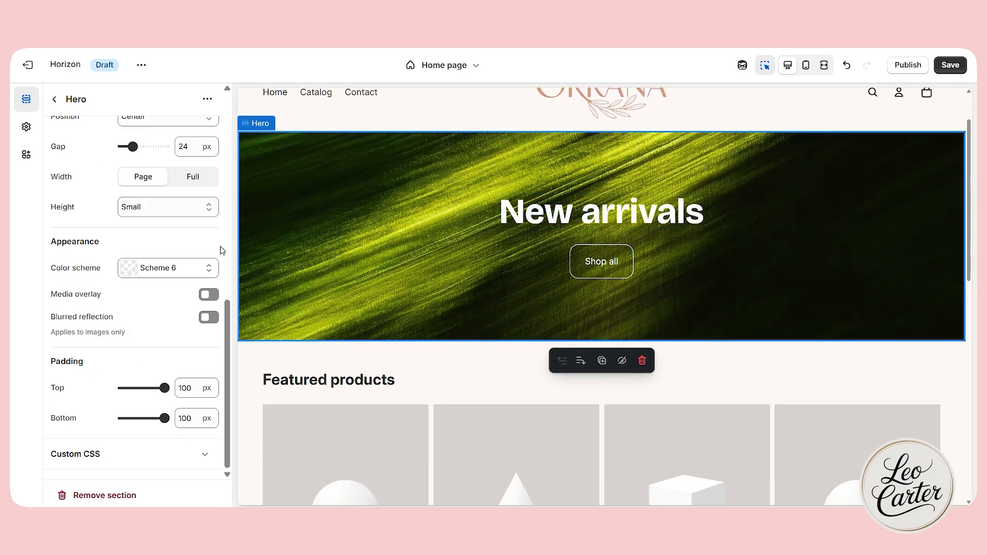
{"action": "scroll", "coordinate": [348, 216], "scroll_direction": "up", "scroll_amount": 2}
{"action": "scroll", "coordinate": [95, 307], "scroll_direction": "up", "scroll_amount": 5}
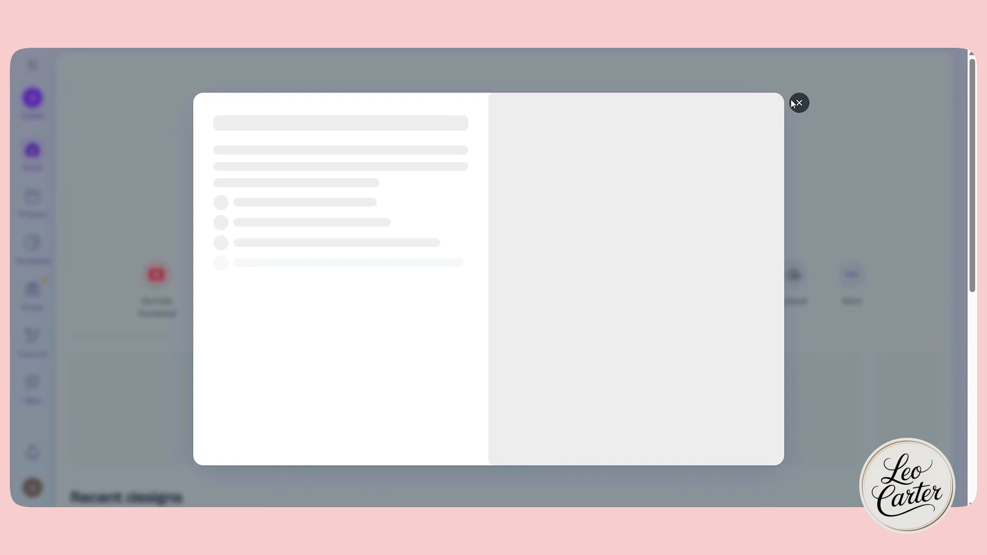
Switch to Canva and create a blank custom-size design of 4320 × 2160 px.
{"action": "left_click", "coordinate": [796, 103]}
{"action": "scroll", "coordinate": [828, 276], "scroll_direction": "down", "scroll_amount": 1}
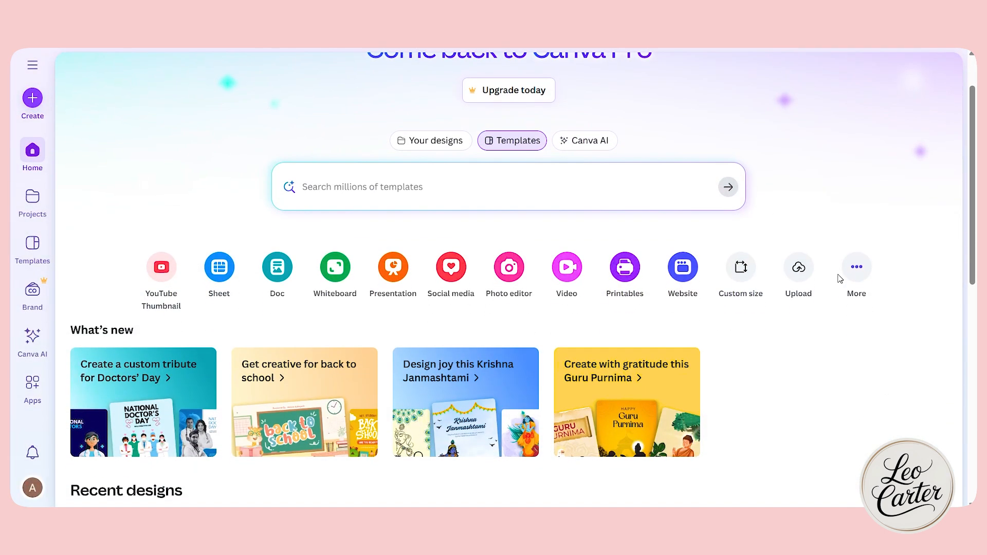
{"action": "left_click", "coordinate": [741, 267]}
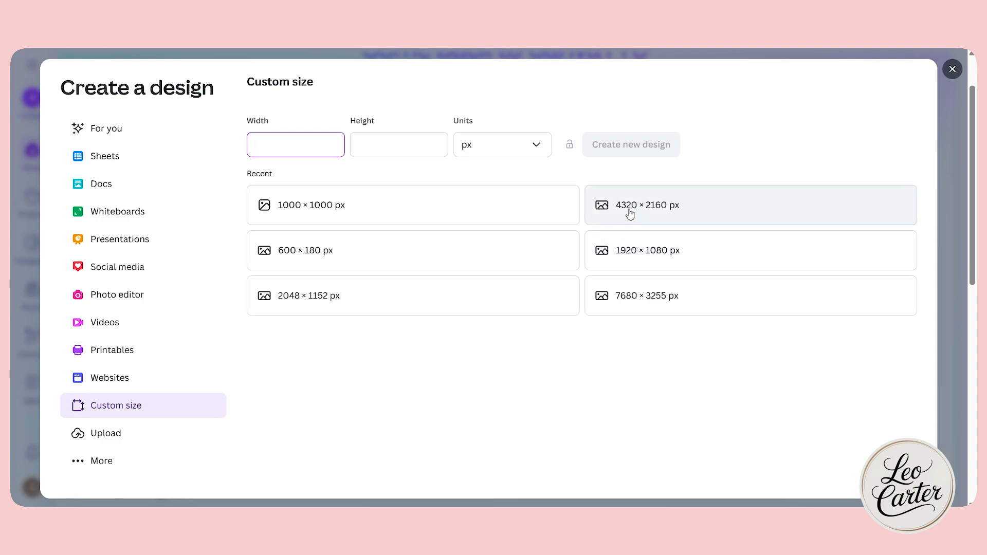
{"action": "left_click", "coordinate": [671, 211]}
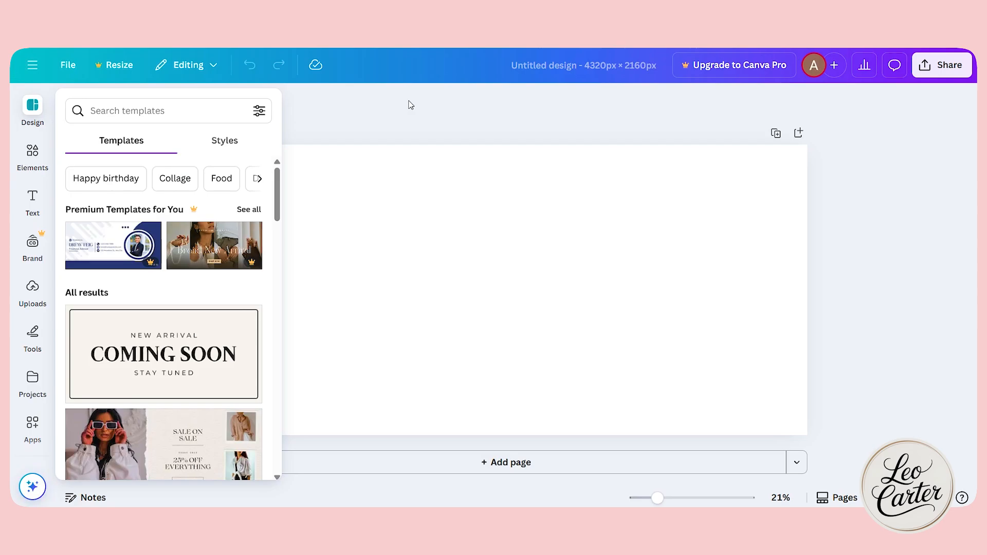
Look through the available elements, and place the uploaded photo of gold jewelry on the page.
{"action": "left_click", "coordinate": [386, 113]}
{"action": "left_click", "coordinate": [33, 154]}
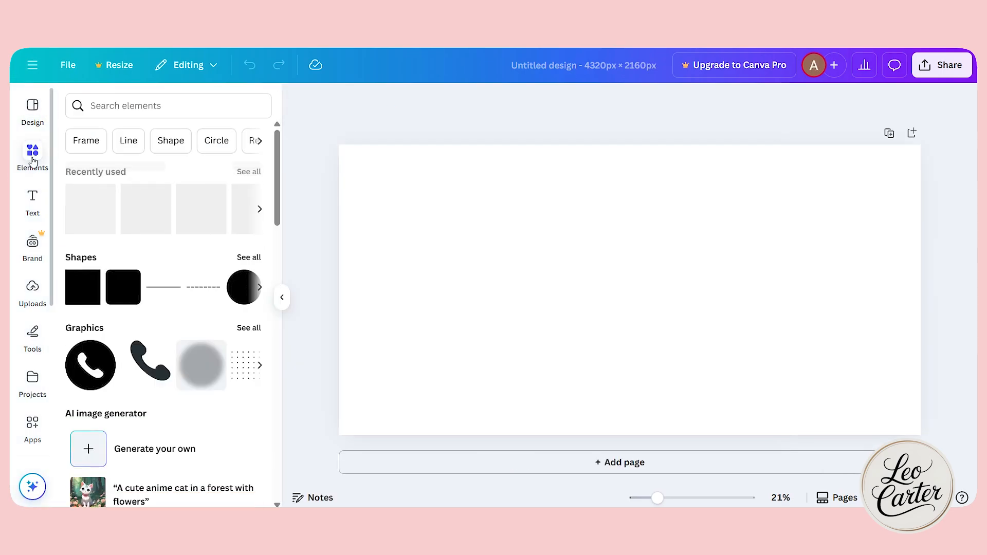
{"action": "scroll", "coordinate": [141, 337], "scroll_direction": "down", "scroll_amount": 15}
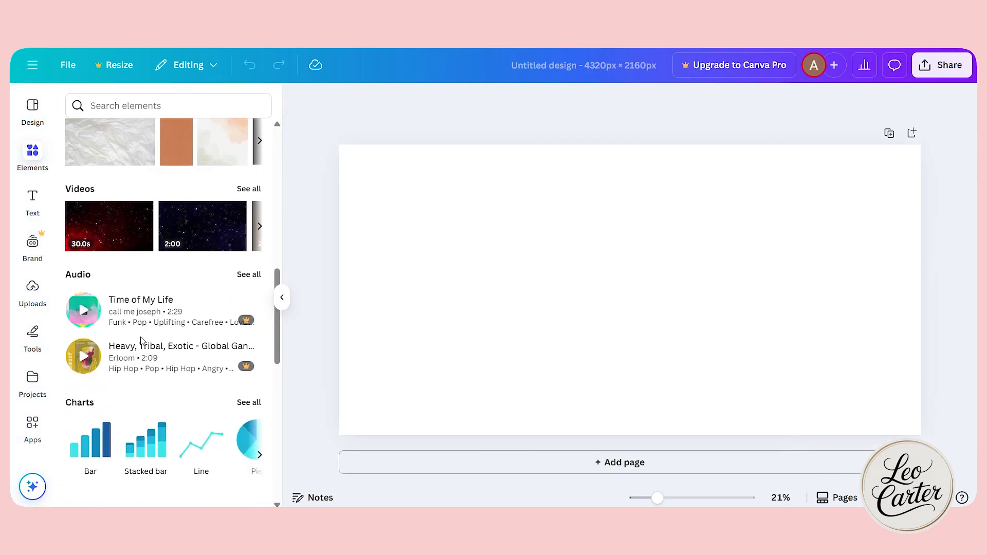
{"action": "scroll", "coordinate": [142, 341], "scroll_direction": "down", "scroll_amount": 4}
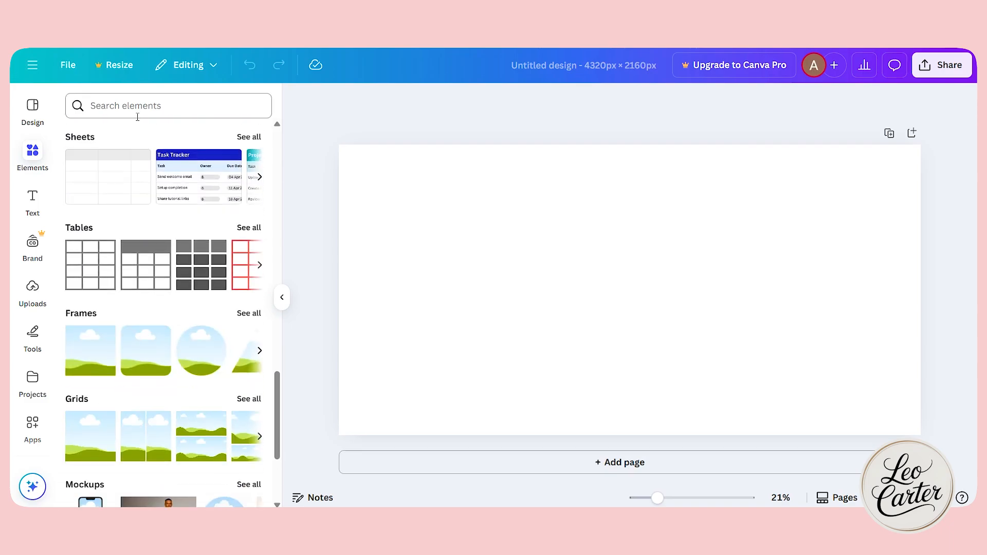
{"action": "left_click", "coordinate": [137, 107]}
{"action": "left_click", "coordinate": [295, 129]}
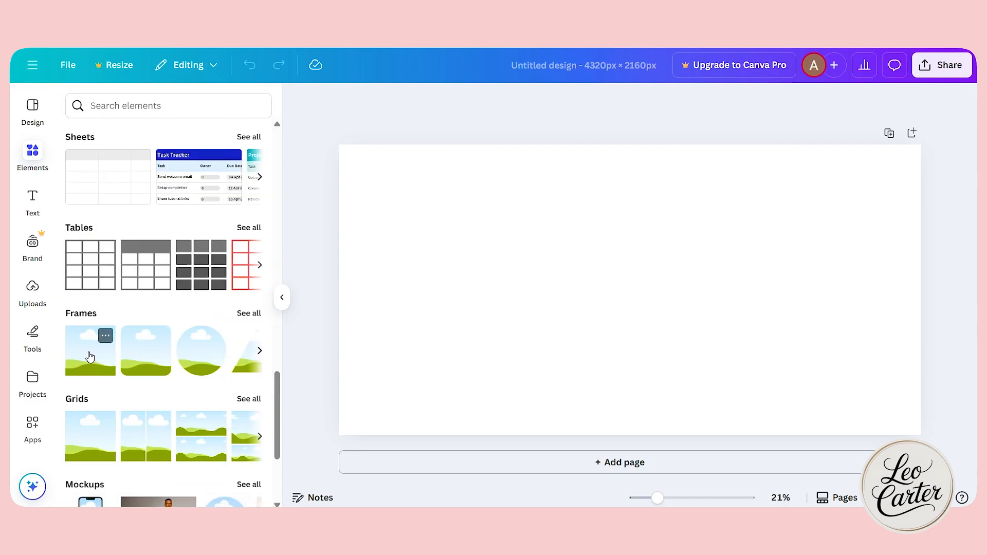
{"action": "left_click", "coordinate": [32, 289]}
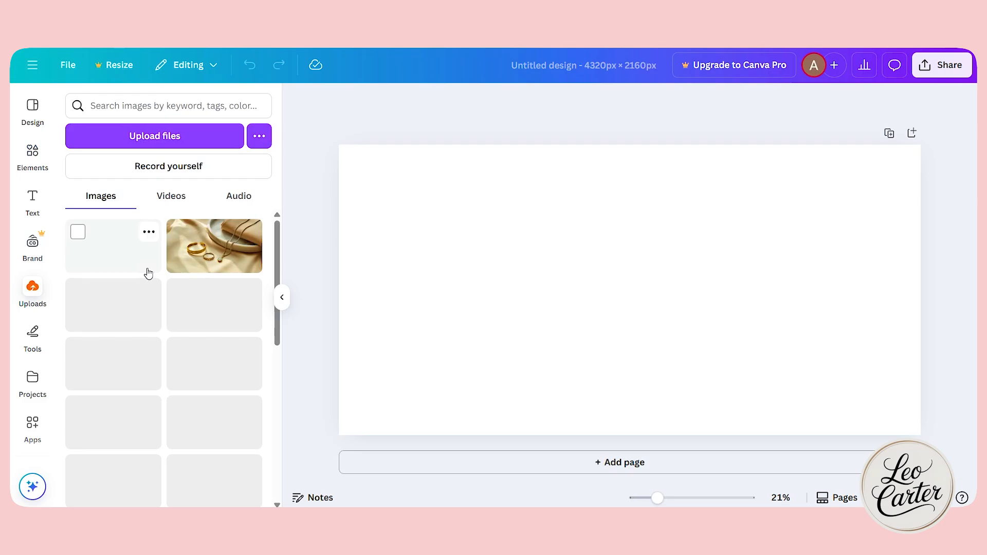
{"action": "left_click", "coordinate": [198, 260]}
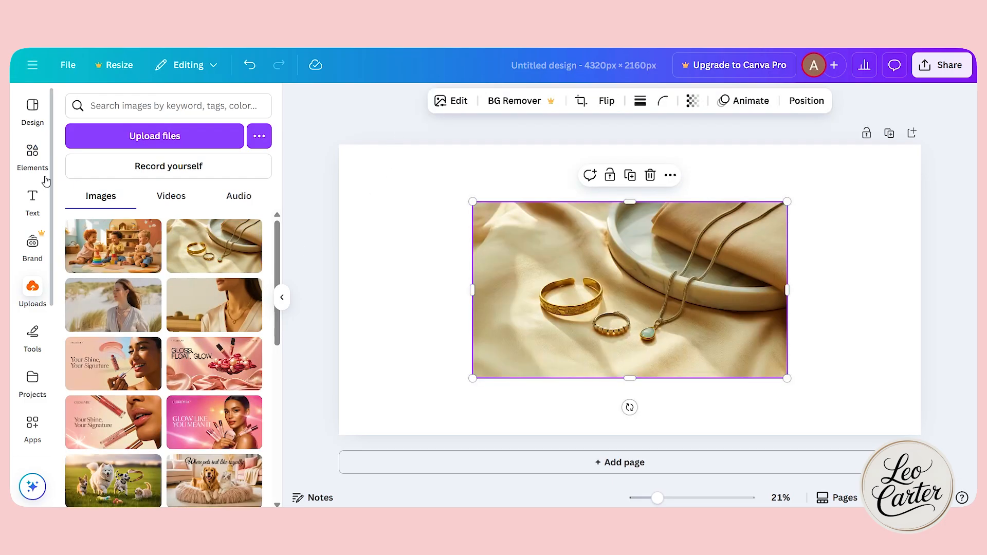
Add a rounded square frame to the left part of the page and shift the jewelry photo to the right edge.
{"action": "left_click", "coordinate": [33, 152]}
{"action": "scroll", "coordinate": [136, 329], "scroll_direction": "down", "scroll_amount": 6}
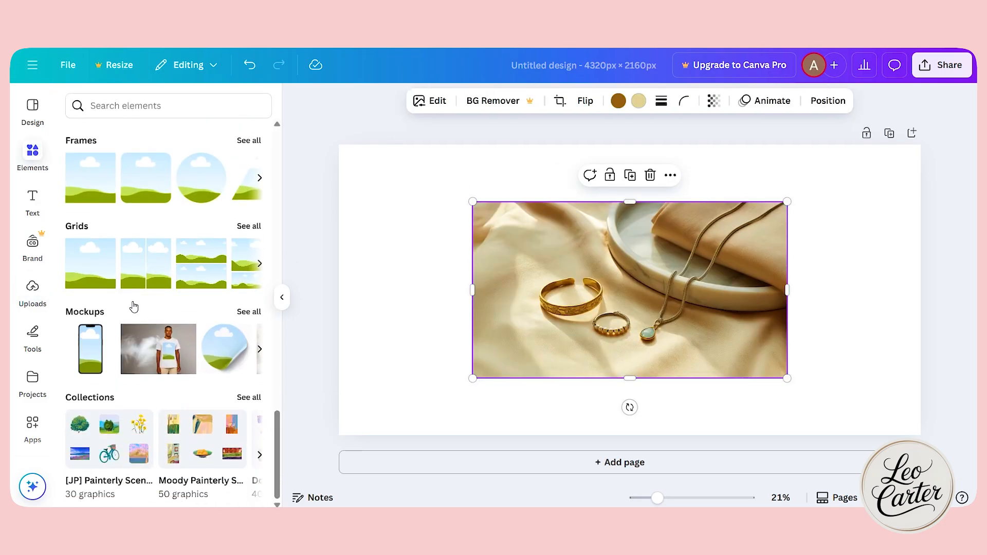
{"action": "scroll", "coordinate": [103, 191], "scroll_direction": "up", "scroll_amount": 5}
{"action": "scroll", "coordinate": [93, 203], "scroll_direction": "down", "scroll_amount": 5}
{"action": "left_click", "coordinate": [148, 185]}
{"action": "left_click_drag", "start_coordinate": [744, 297], "coordinate": [879, 284]}
{"action": "left_click_drag", "start_coordinate": [581, 298], "coordinate": [387, 277]}
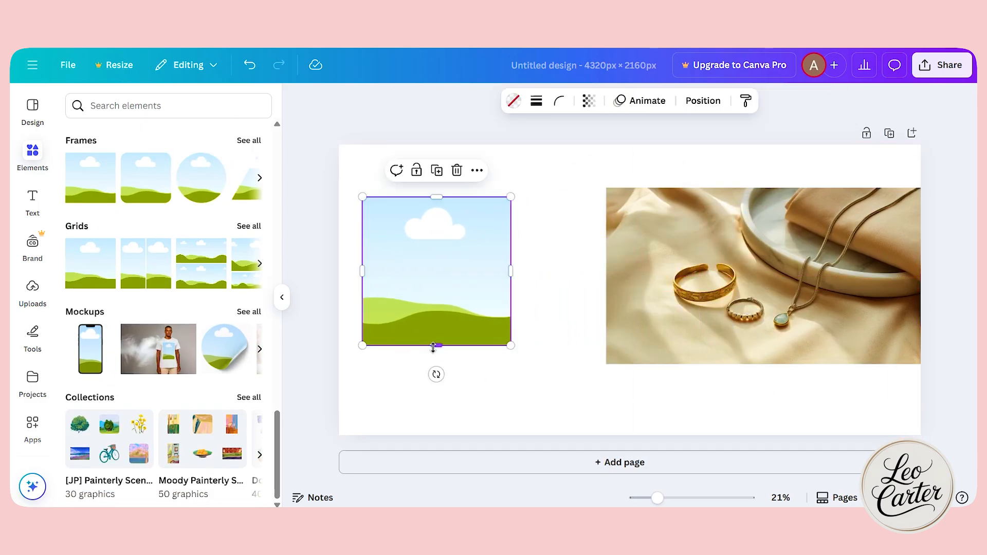
Enlarge the rounded frame to about 1,934 px high and widen it, and remove the loose jewelry photo from the page.
{"action": "left_click_drag", "start_coordinate": [435, 346], "coordinate": [431, 416]}
{"action": "left_click", "coordinate": [750, 257]}
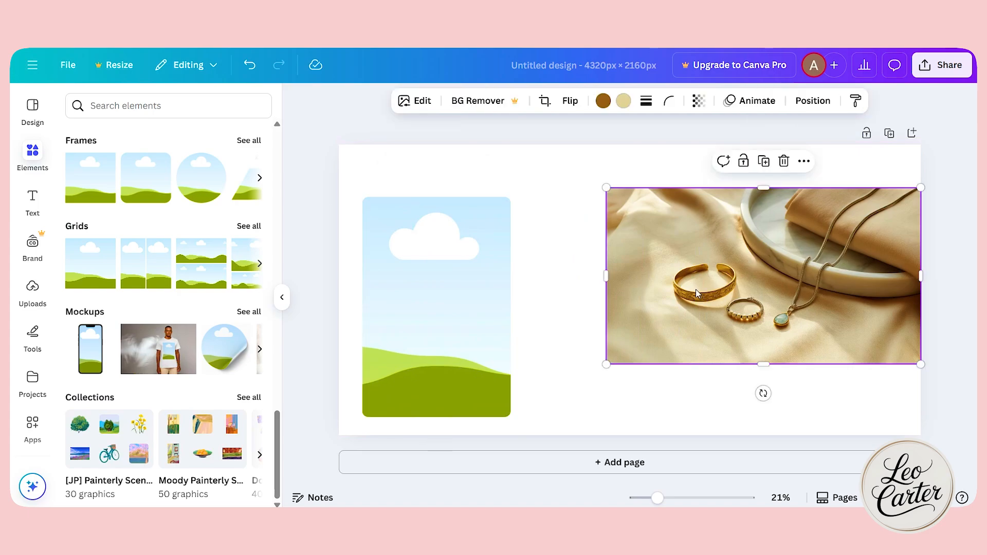
{"action": "left_click_drag", "start_coordinate": [696, 289], "coordinate": [574, 306]}
{"action": "left_click_drag", "start_coordinate": [469, 195], "coordinate": [469, 153]}
{"action": "left_click", "coordinate": [322, 306]}
Insert the uploaded gold jewelry photo into the rounded frame.
{"action": "left_click", "coordinate": [32, 290]}
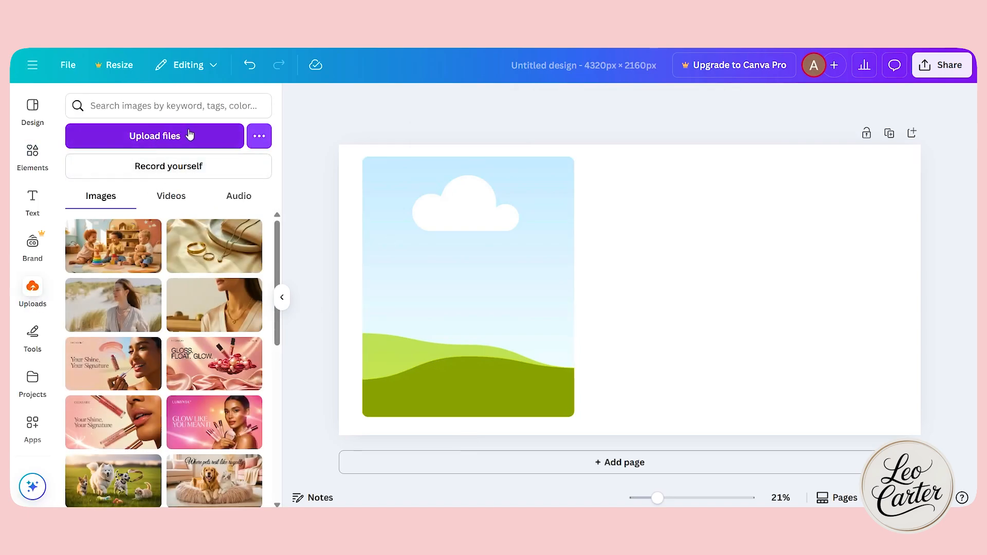
{"action": "left_click", "coordinate": [201, 243]}
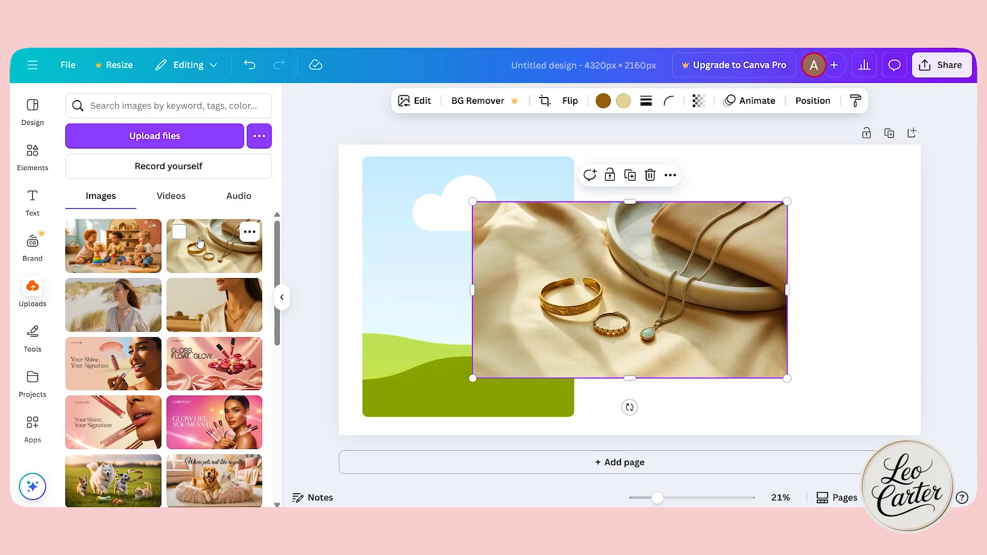
{"action": "left_click_drag", "start_coordinate": [684, 262], "coordinate": [509, 257]}
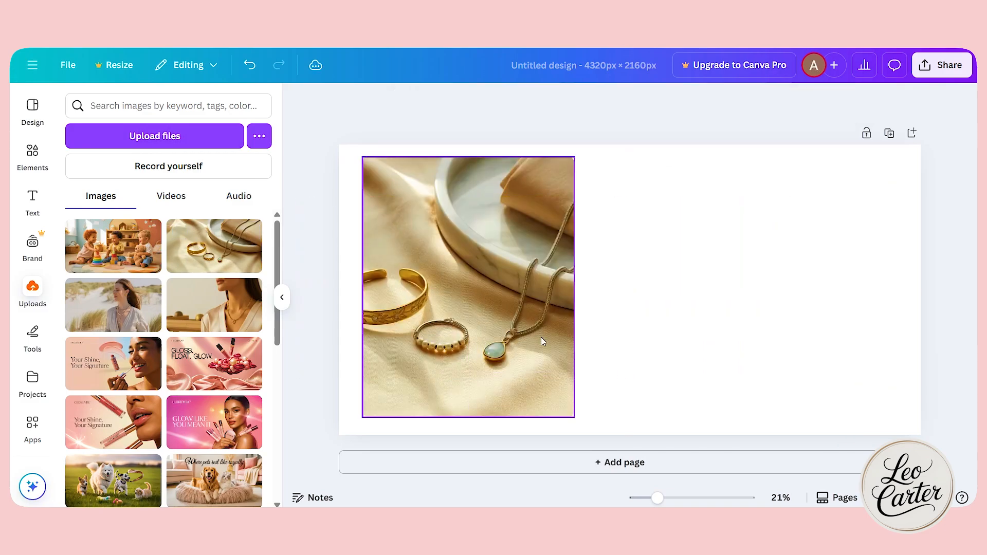
Reposition the photo within its frame to show the bracelet and ring, and narrow the frame to about 1,452 px wide.
{"action": "double_click", "coordinate": [446, 290]}
{"action": "left_click_drag", "start_coordinate": [596, 303], "coordinate": [432, 300]}
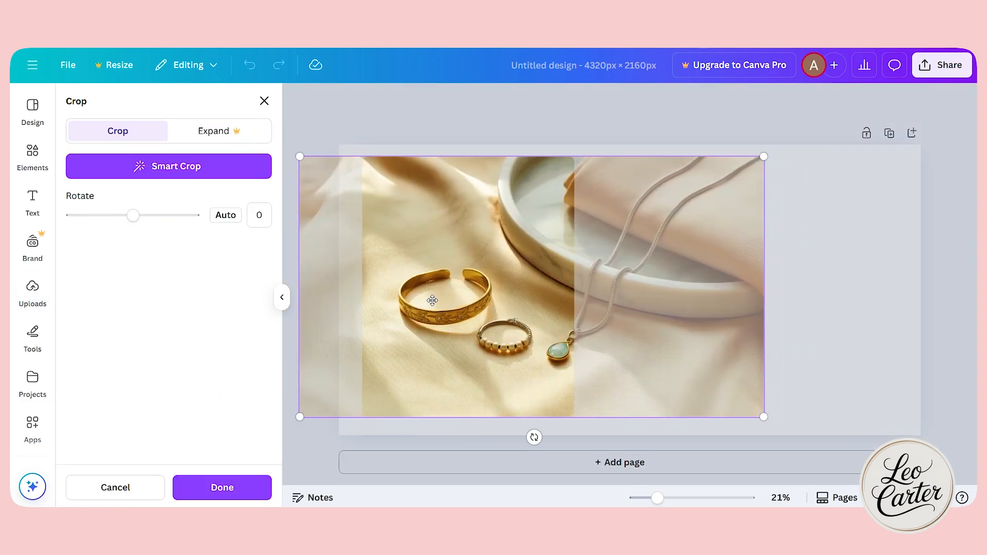
{"action": "left_click", "coordinate": [906, 308]}
{"action": "mouse_move", "coordinate": [578, 283]}
{"action": "left_mouse_down"}
{"action": "mouse_move", "coordinate": [862, 280]}
{"action": "mouse_move", "coordinate": [513, 277]}
{"action": "mouse_move", "coordinate": [560, 282]}
{"action": "left_mouse_up"}
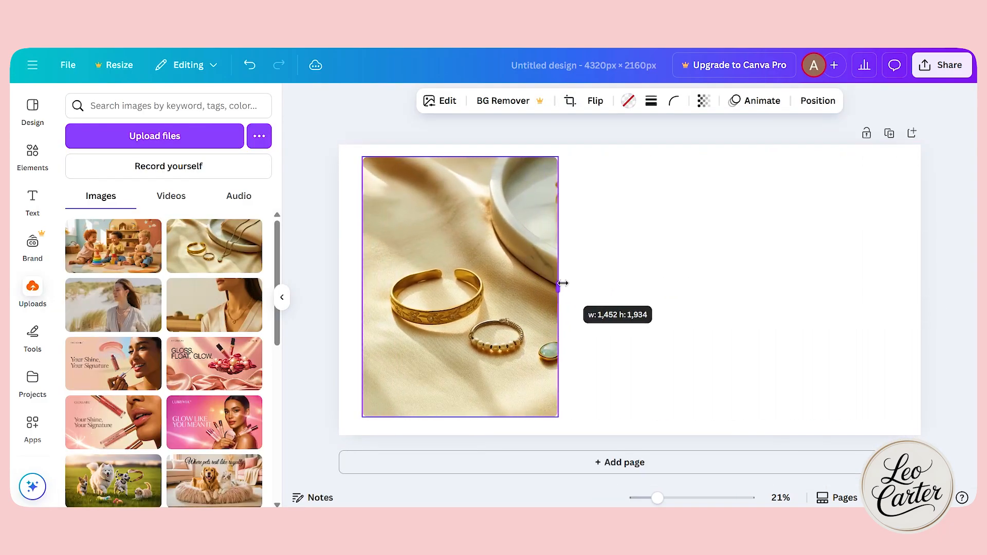
Set the page background to the cream Brand Kit color #FCF8EF.
{"action": "left_click", "coordinate": [716, 311]}
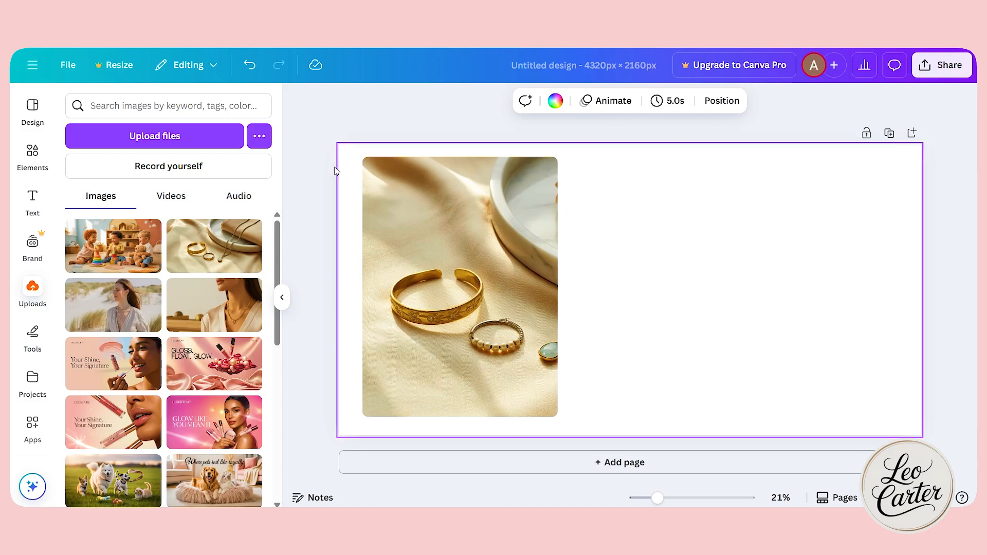
{"action": "left_click", "coordinate": [555, 101]}
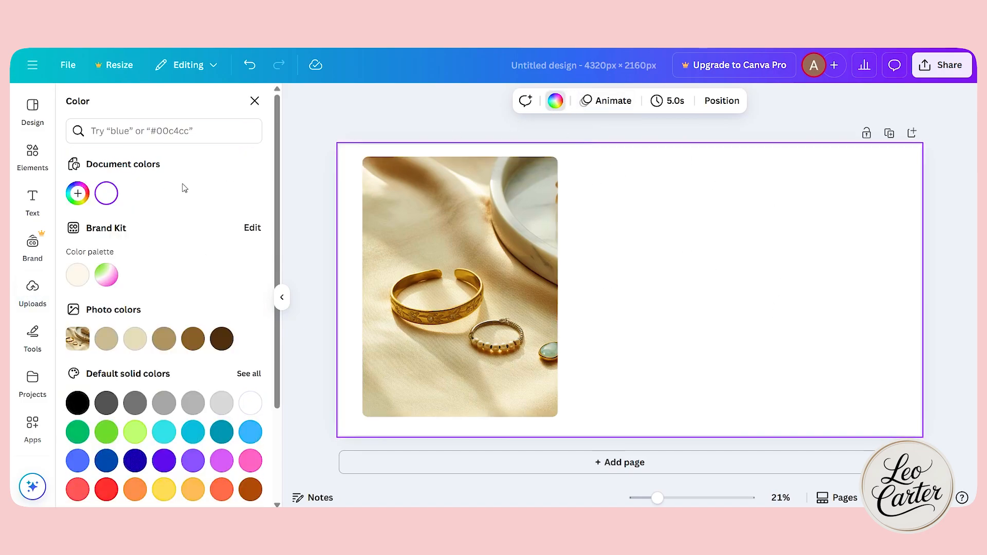
{"action": "left_click", "coordinate": [76, 280]}
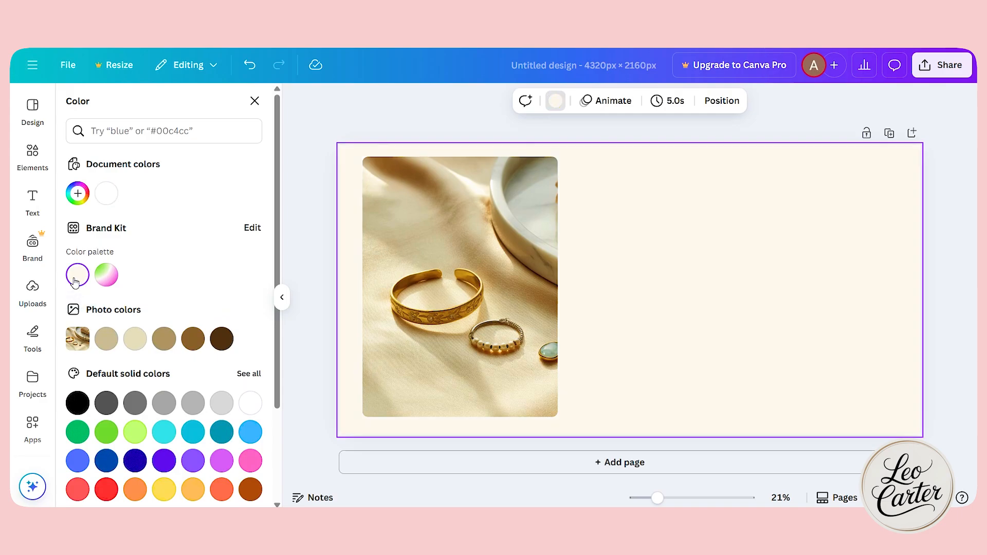
{"action": "left_click", "coordinate": [88, 191]}
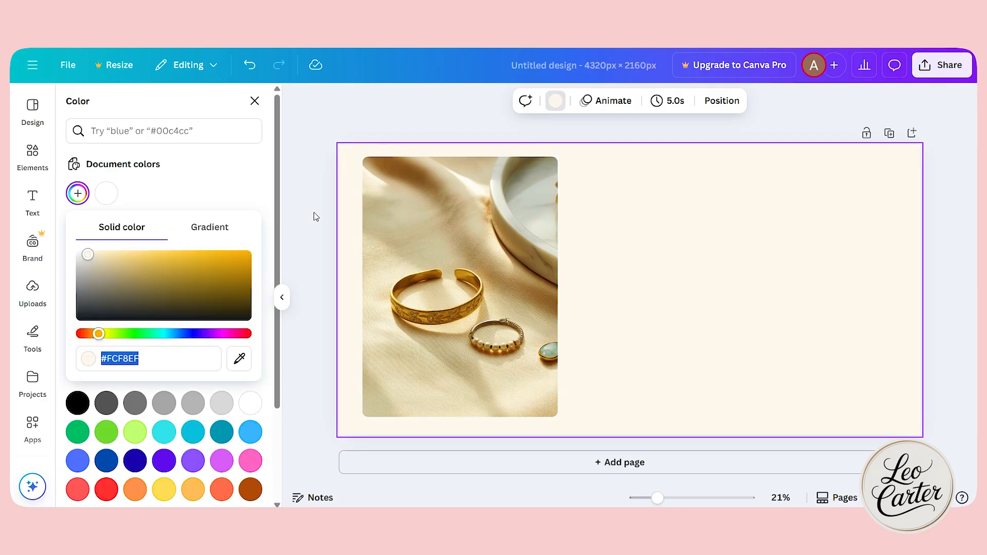
{"action": "key", "text": "Escape"}
{"action": "key", "text": "Escape"}
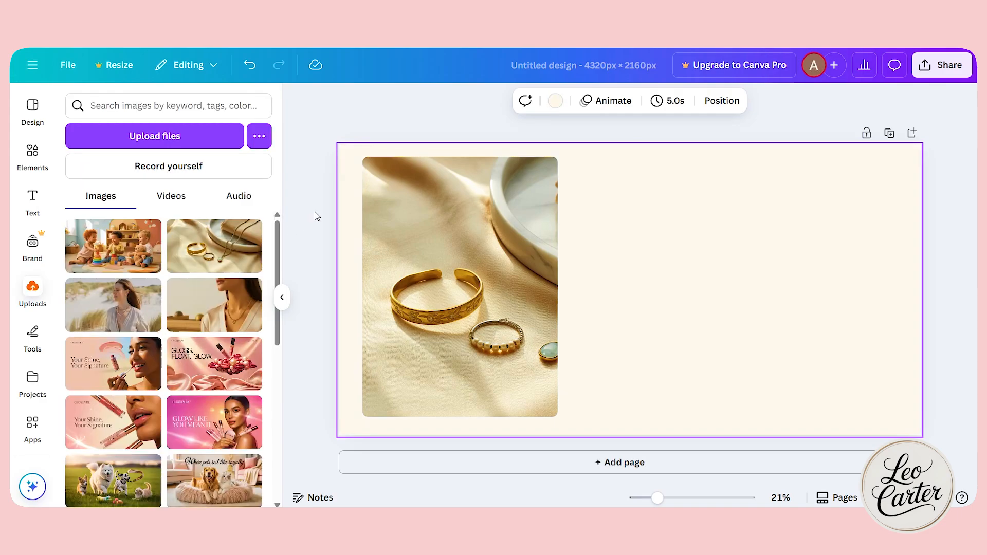
Add the recently used "1,286 New documents created" font combination, enlarge it and place it in the empty area beside the photo.
{"action": "left_click", "coordinate": [32, 200]}
{"action": "scroll", "coordinate": [134, 298], "scroll_direction": "down", "scroll_amount": 6}
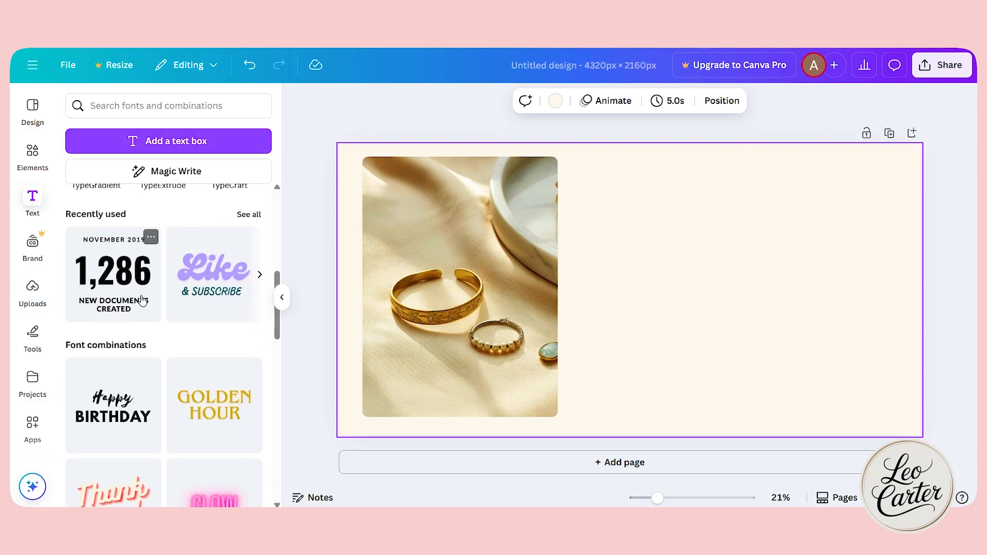
{"action": "scroll", "coordinate": [143, 301], "scroll_direction": "down", "scroll_amount": 5}
{"action": "scroll", "coordinate": [142, 301], "scroll_direction": "down", "scroll_amount": 3}
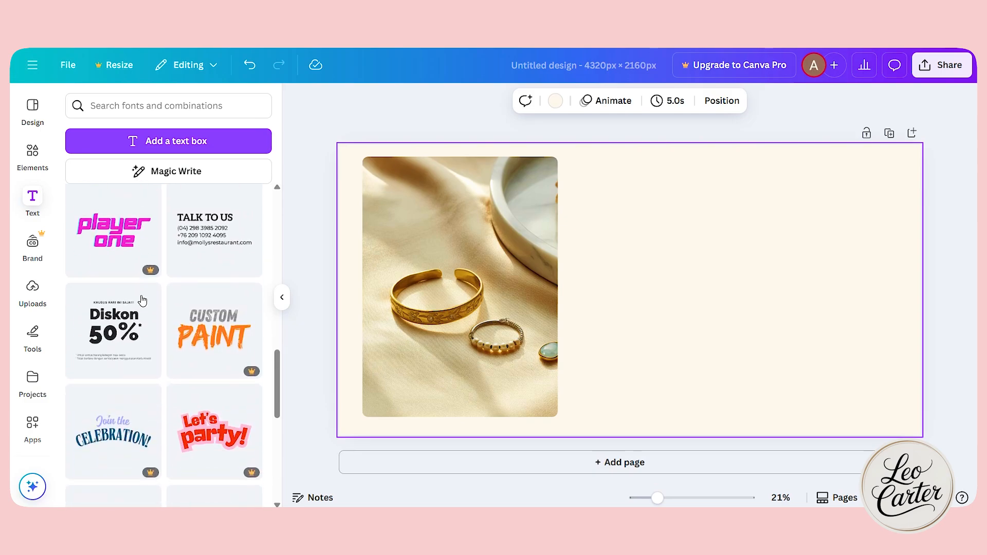
{"action": "scroll", "coordinate": [142, 301], "scroll_direction": "up", "scroll_amount": 6}
{"action": "scroll", "coordinate": [143, 300], "scroll_direction": "up", "scroll_amount": 2}
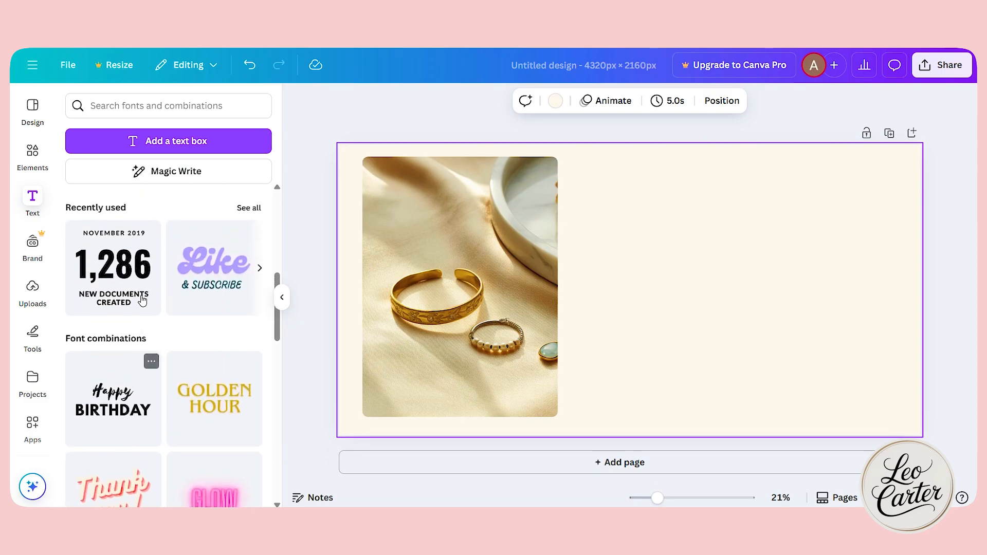
{"action": "left_click", "coordinate": [143, 301]}
{"action": "left_click_drag", "start_coordinate": [618, 296], "coordinate": [718, 264]}
{"action": "left_click_drag", "start_coordinate": [775, 291], "coordinate": [888, 372]}
{"action": "left_click_drag", "start_coordinate": [784, 300], "coordinate": [753, 283]}
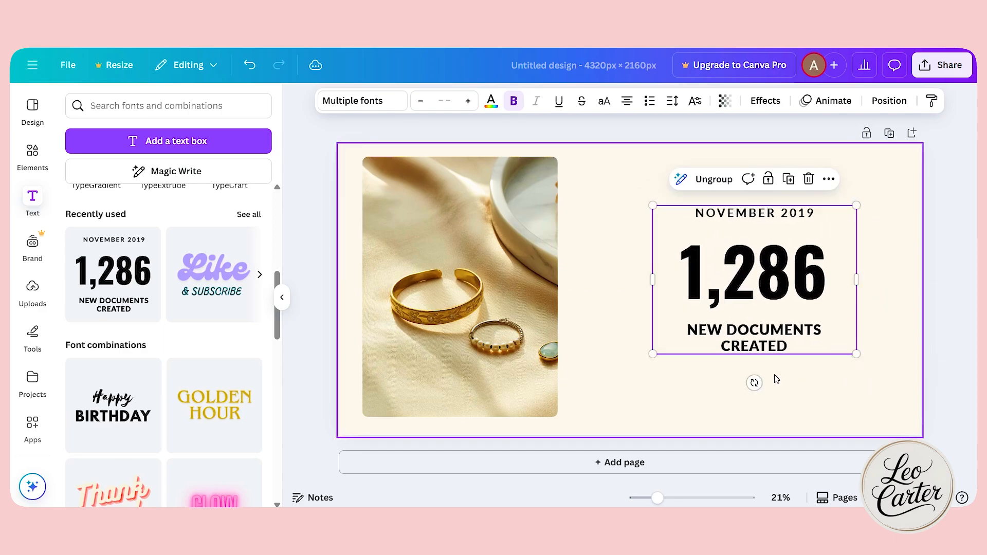
Delete the "New documents created" and "November 2019" lines from the text group and replace "1,286" with "hi".
{"action": "left_click", "coordinate": [791, 397]}
{"action": "double_click", "coordinate": [755, 337]}
{"action": "key", "text": "Delete"}
{"action": "left_click", "coordinate": [733, 220]}
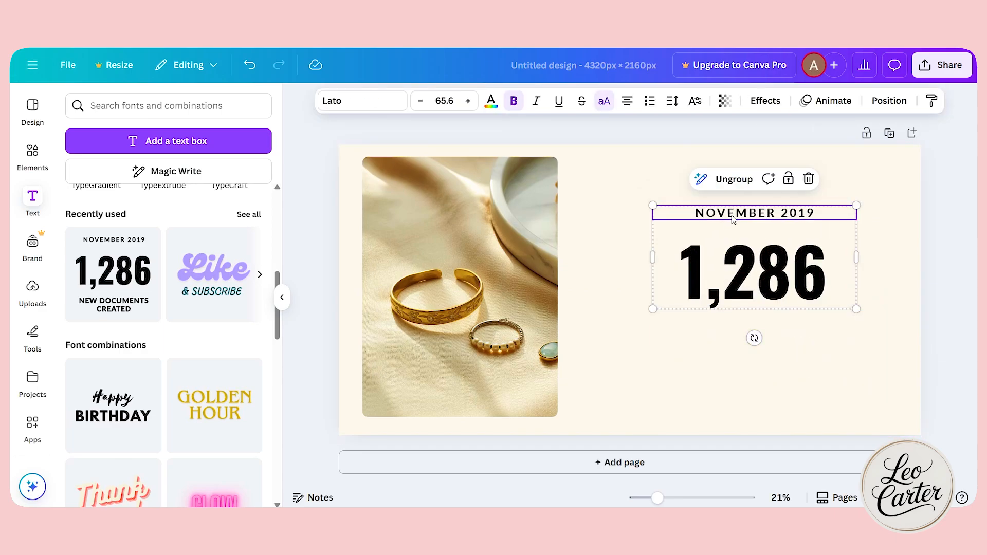
{"action": "key", "text": "Delete"}
{"action": "double_click", "coordinate": [759, 279]}
{"action": "type", "text": "hi"}
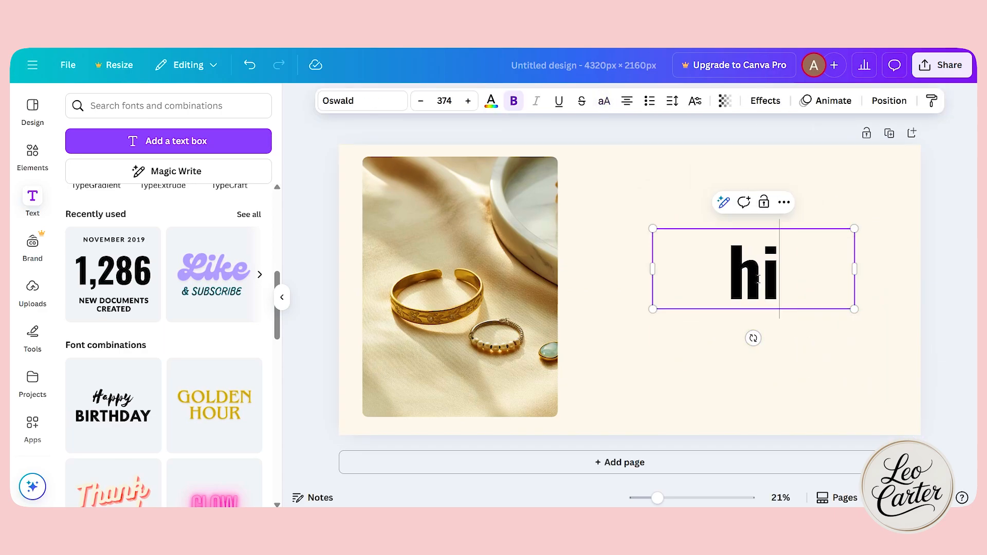
Clear the "hi" text from the text box beside the photo.
{"action": "key", "text": "BackSpace"}
{"action": "key", "text": "BackSpace"}
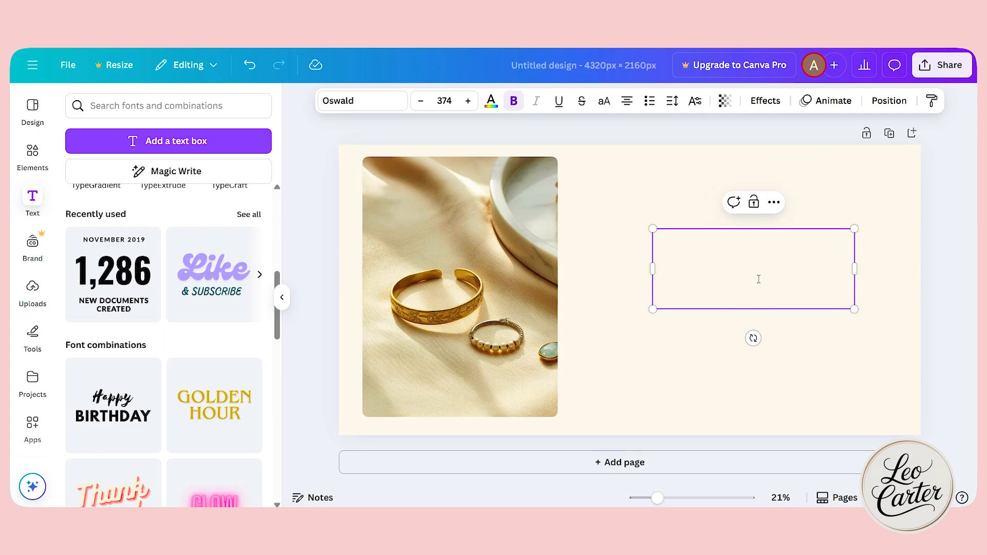
{"action": "left_click", "coordinate": [801, 377]}
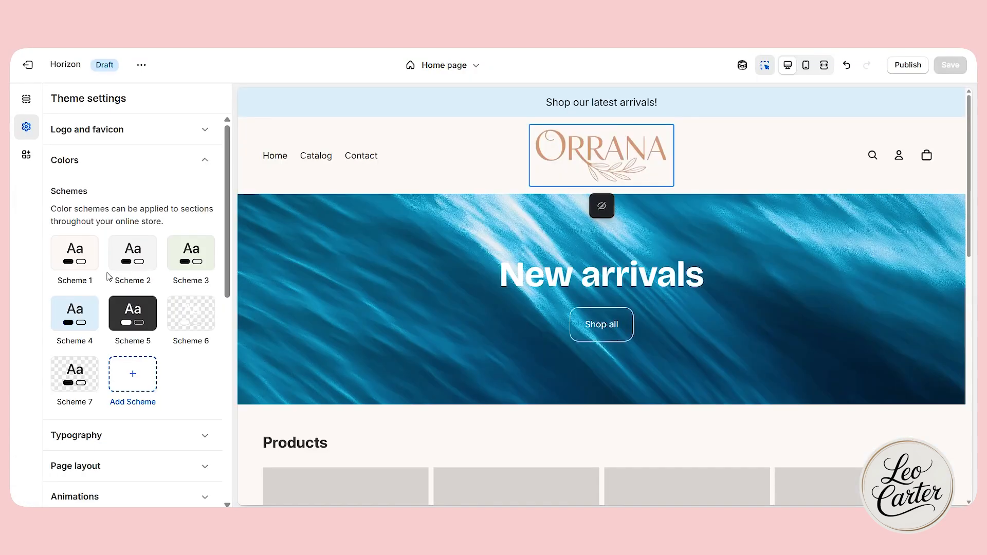
In the Shopify theme editor, set the background color of Scheme 2 to #C79B84.
{"action": "left_click", "coordinate": [133, 257]}
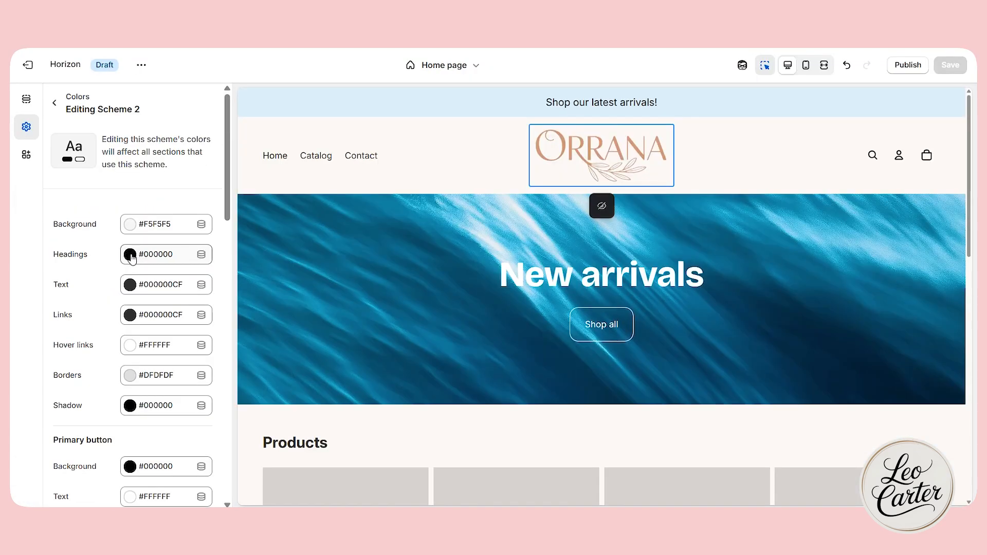
{"action": "left_click", "coordinate": [153, 231]}
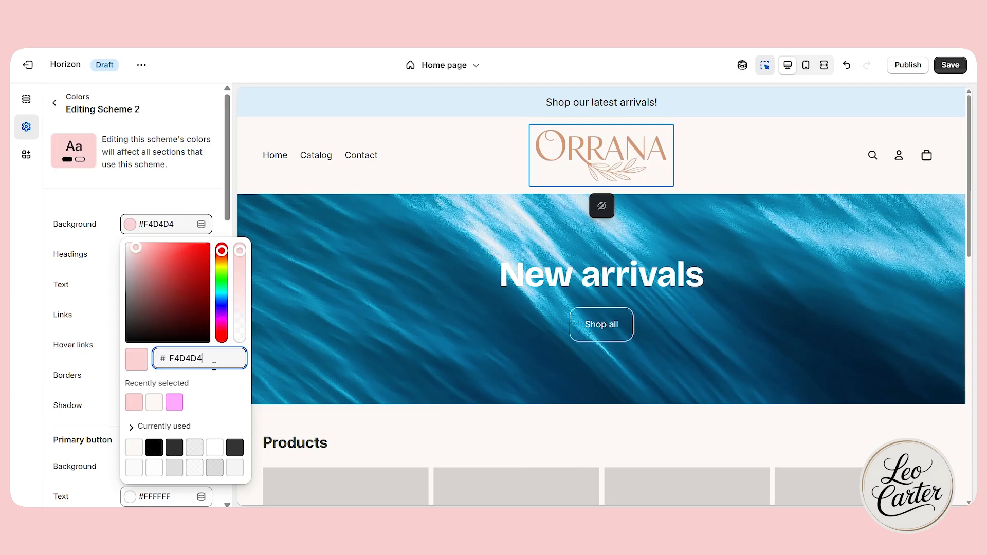
{"action": "key", "text": "ctrl+a"}
{"action": "type", "text": "C79B84"}
{"action": "left_click", "coordinate": [160, 202]}
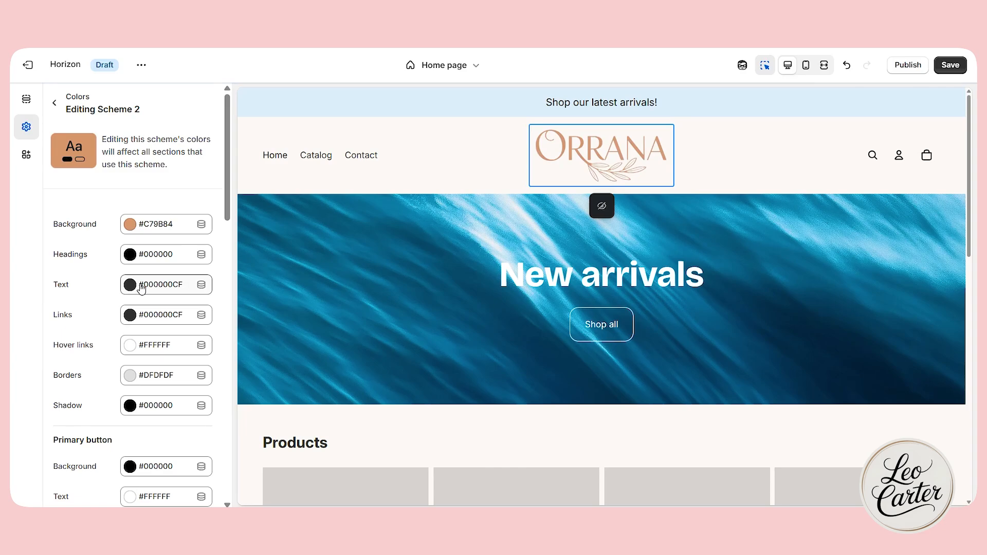
Apply the Scheme 2 color scheme to the announcement bar.
{"action": "left_click", "coordinate": [269, 106]}
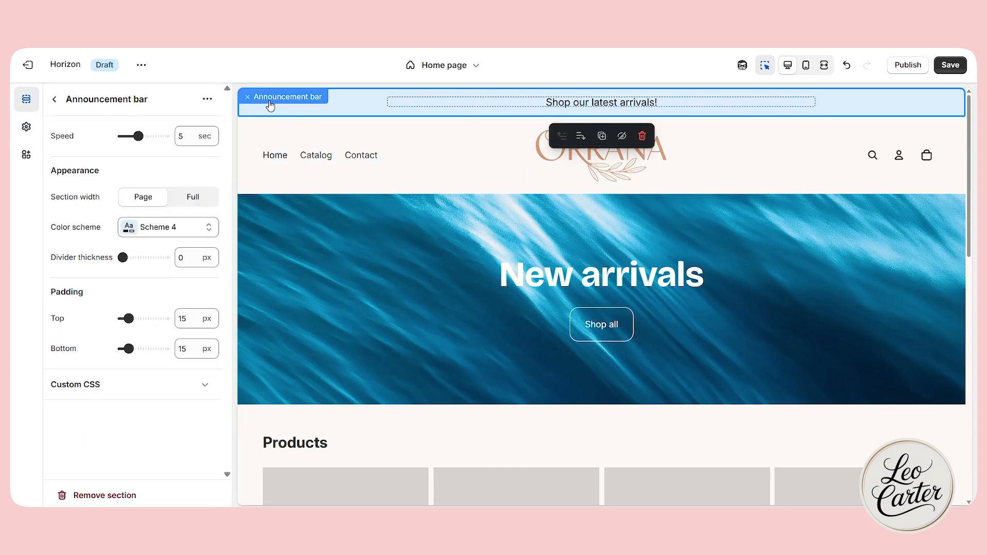
{"action": "left_click", "coordinate": [160, 234]}
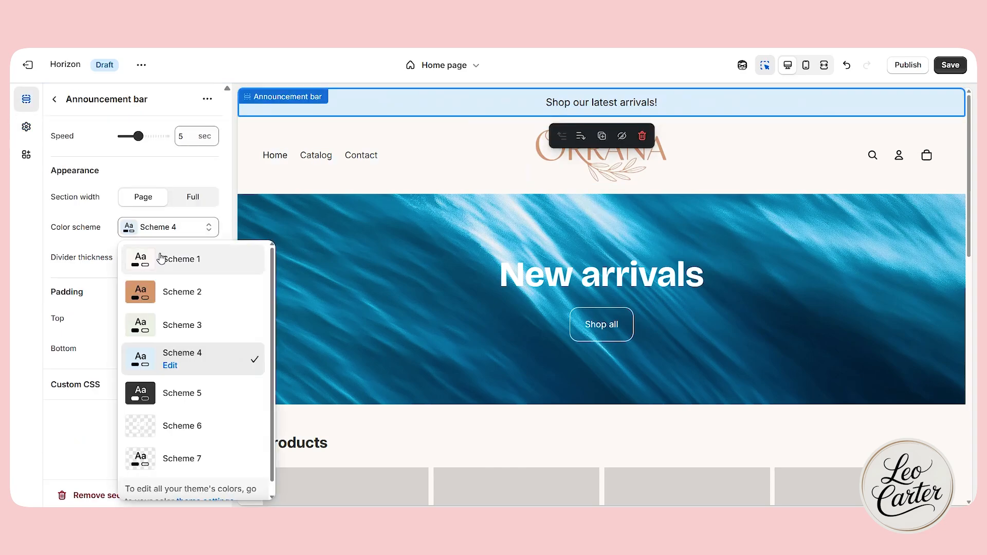
{"action": "left_click", "coordinate": [168, 290]}
{"action": "scroll", "coordinate": [580, 236], "scroll_direction": "down", "scroll_amount": 8}
{"action": "scroll", "coordinate": [579, 234], "scroll_direction": "up", "scroll_amount": 8}
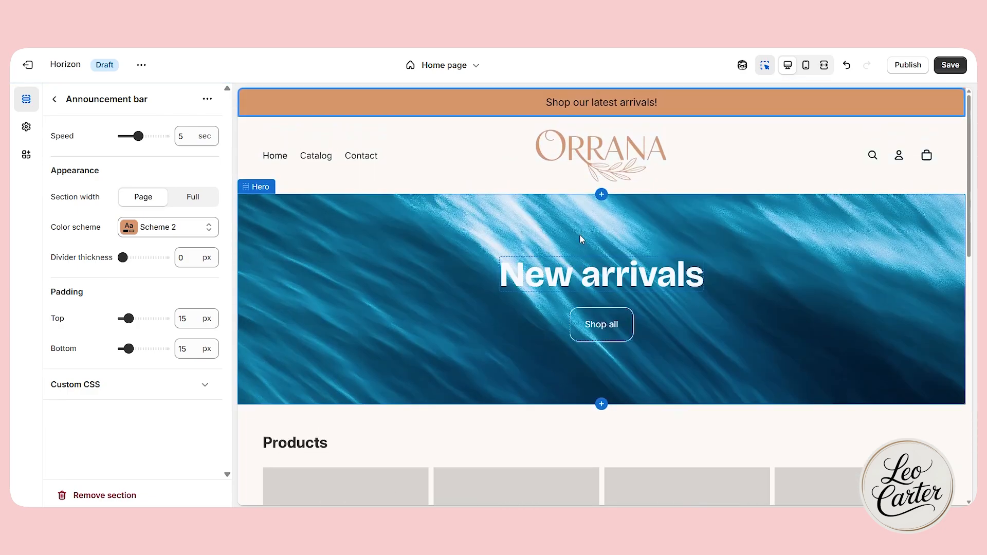
{"action": "scroll", "coordinate": [463, 237], "scroll_direction": "down", "scroll_amount": 1}
{"action": "scroll", "coordinate": [350, 231], "scroll_direction": "up", "scroll_amount": 1}
Open the Hero section's settings, and create a new 4320 × 2160 px design in Canva in a separate browser tab.
{"action": "left_click", "coordinate": [320, 229]}
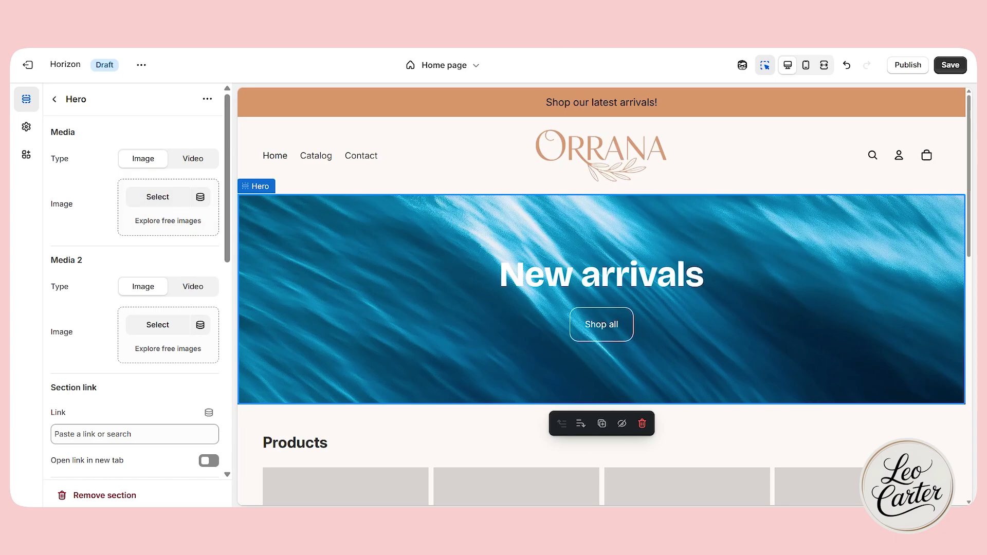
{"action": "key", "text": "ctrl+t"}
{"action": "type", "text": "canva"}
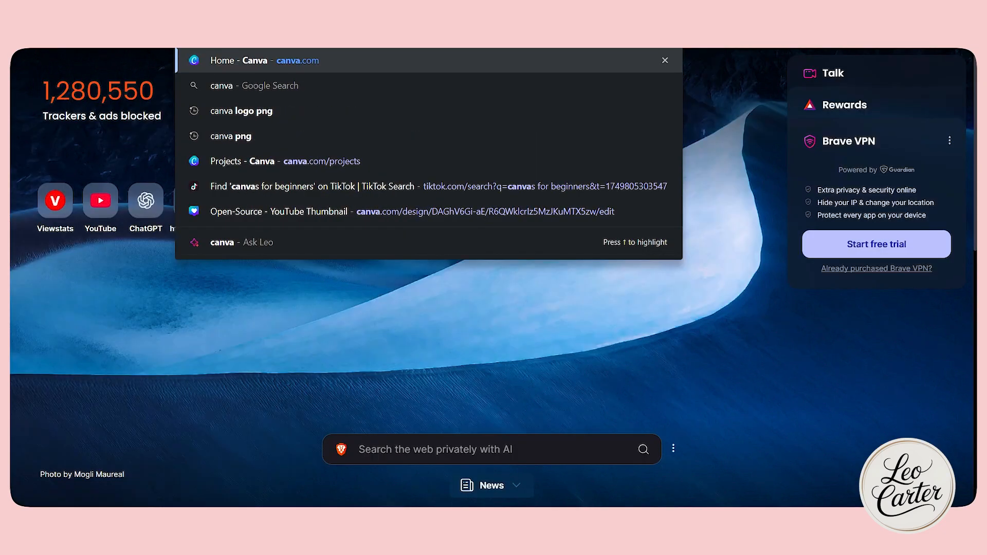
{"action": "key", "text": "Return"}
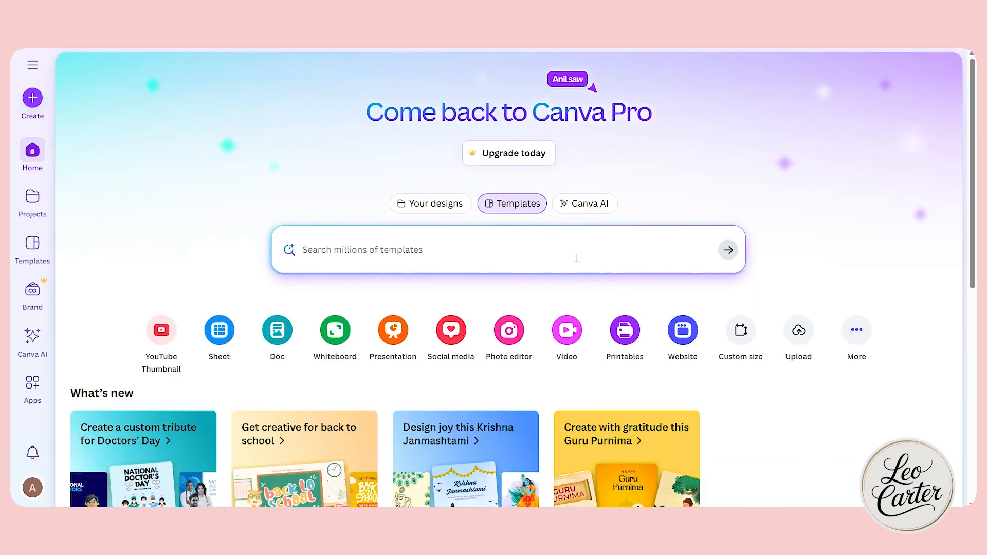
{"action": "scroll", "coordinate": [577, 257], "scroll_direction": "down", "scroll_amount": 3}
{"action": "left_click", "coordinate": [742, 207]}
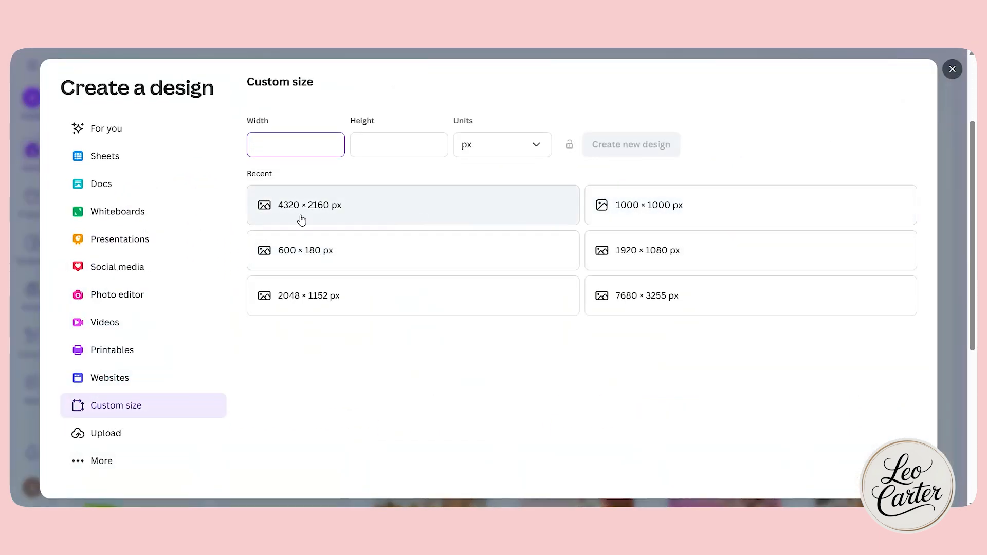
{"action": "left_click", "coordinate": [358, 210]}
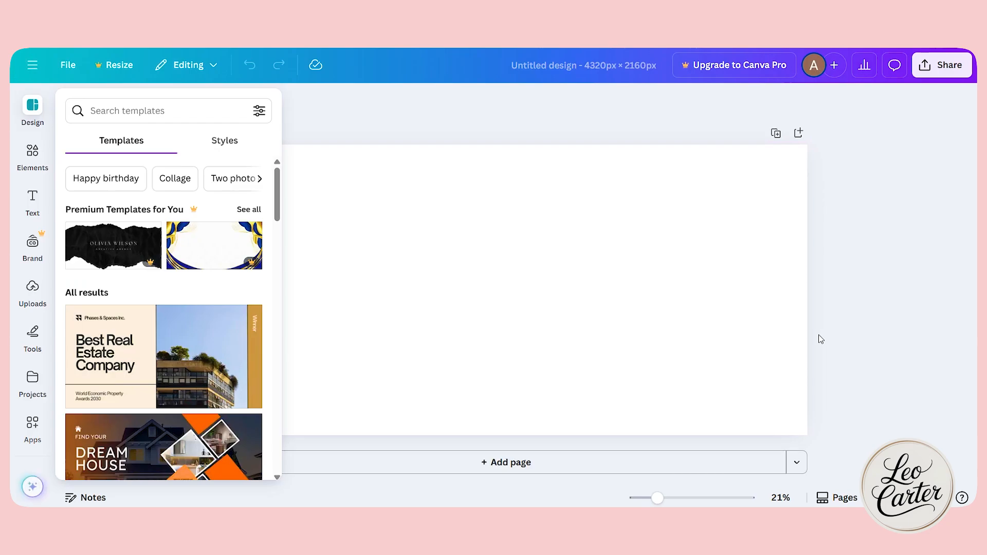
Browse the design elements library through its shapes, graphics, stickers, photos, videos, audio and charts.
{"action": "left_click", "coordinate": [361, 116]}
{"action": "left_click", "coordinate": [24, 110]}
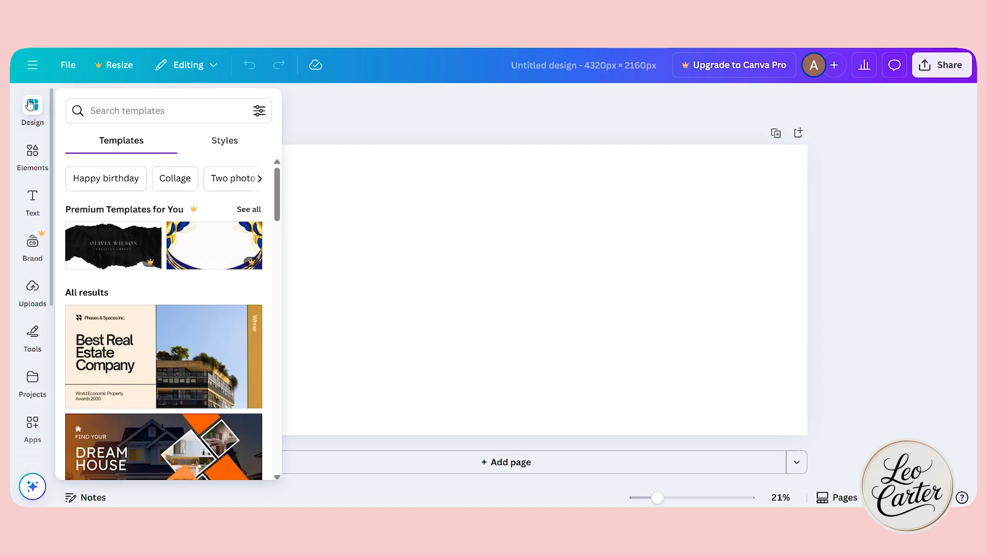
{"action": "left_click", "coordinate": [32, 150]}
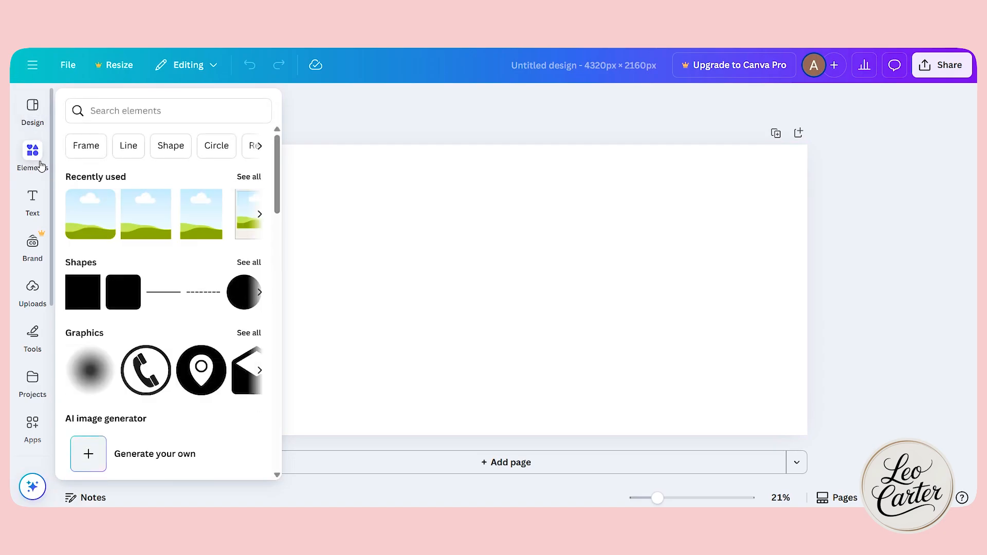
{"action": "scroll", "coordinate": [160, 341], "scroll_direction": "down", "scroll_amount": 3}
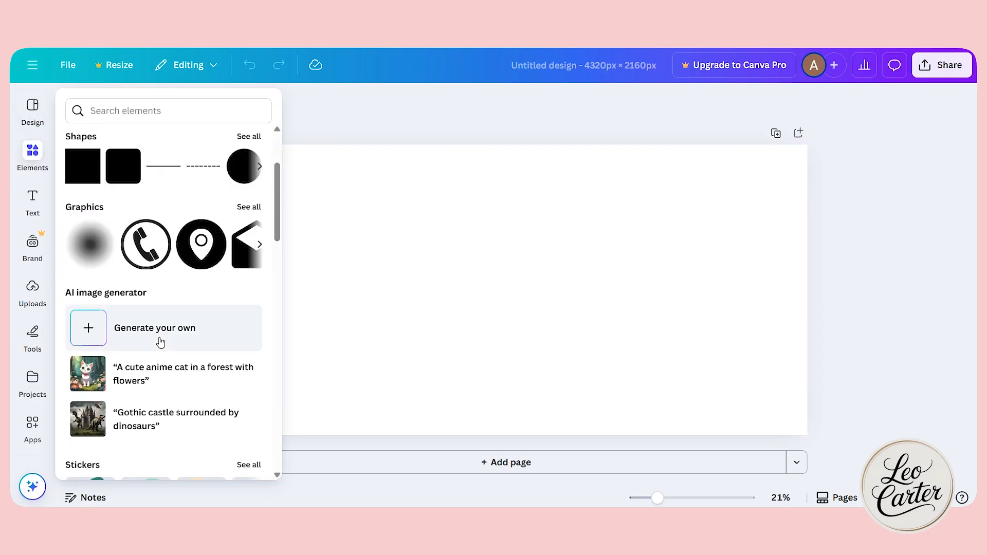
{"action": "scroll", "coordinate": [160, 340], "scroll_direction": "up", "scroll_amount": 3}
{"action": "scroll", "coordinate": [161, 341], "scroll_direction": "down", "scroll_amount": 2}
{"action": "scroll", "coordinate": [160, 341], "scroll_direction": "up", "scroll_amount": 2}
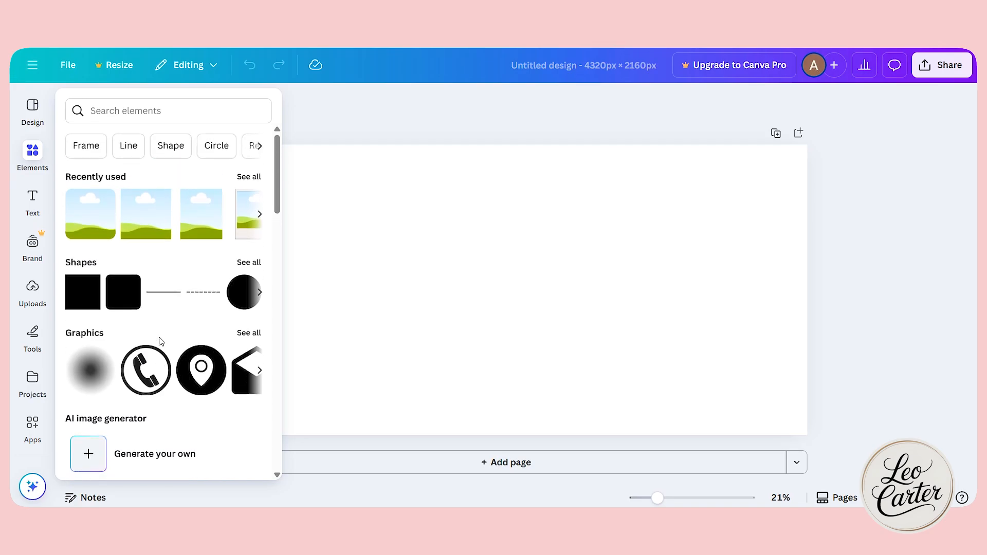
{"action": "scroll", "coordinate": [183, 368], "scroll_direction": "down", "scroll_amount": 15}
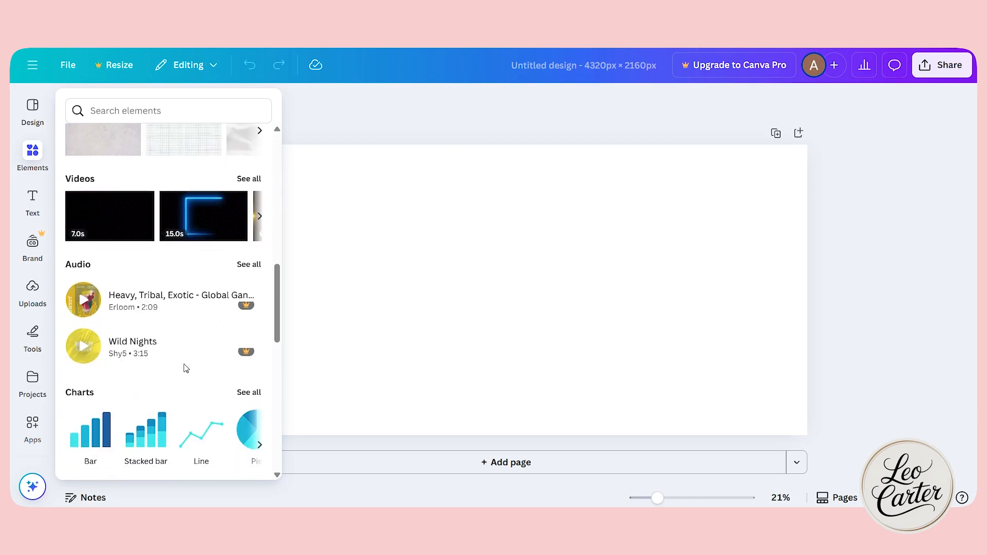
{"action": "scroll", "coordinate": [172, 360], "scroll_direction": "up", "scroll_amount": 15}
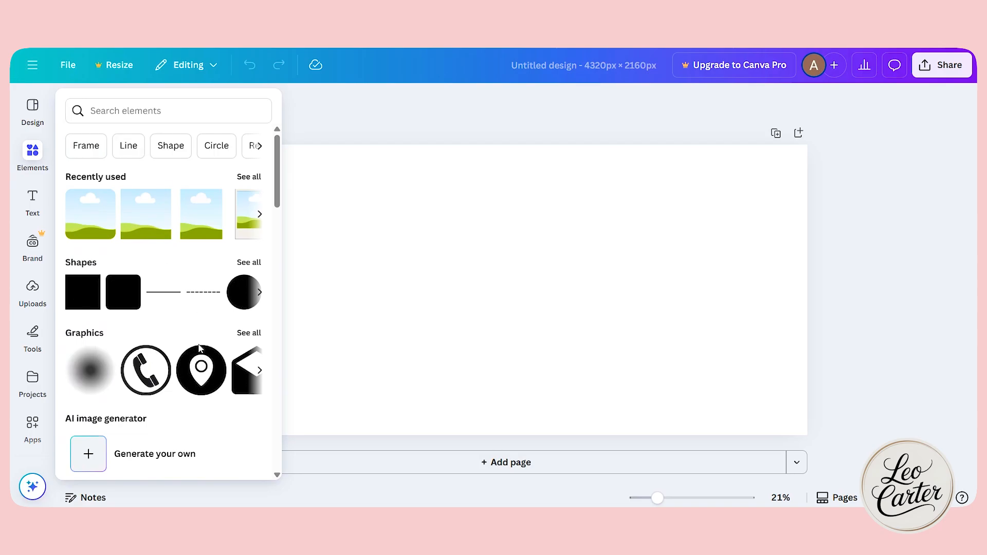
{"action": "scroll", "coordinate": [200, 350], "scroll_direction": "down", "scroll_amount": 5}
{"action": "scroll", "coordinate": [198, 349], "scroll_direction": "down", "scroll_amount": 3}
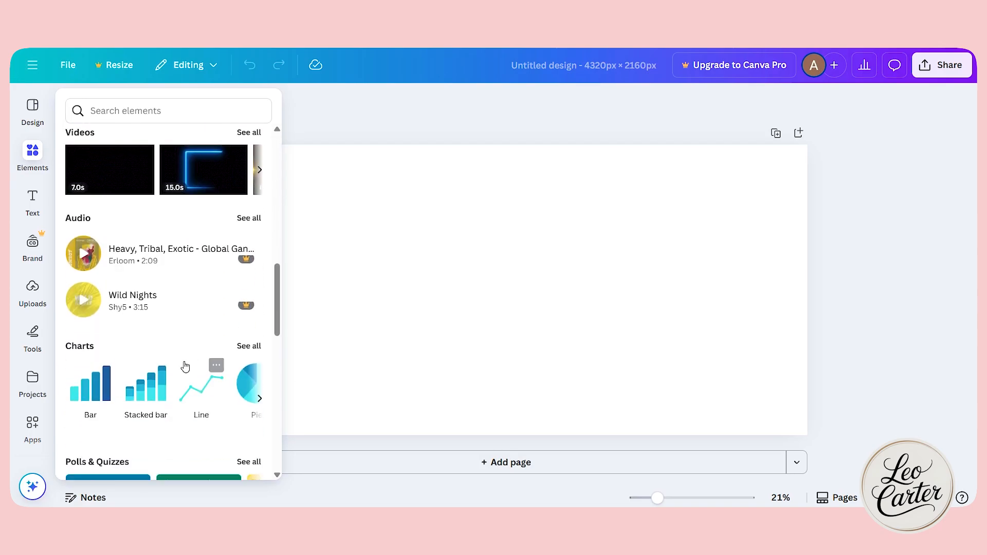
{"action": "scroll", "coordinate": [214, 353], "scroll_direction": "up", "scroll_amount": 3}
{"action": "scroll", "coordinate": [195, 347], "scroll_direction": "up", "scroll_amount": 5}
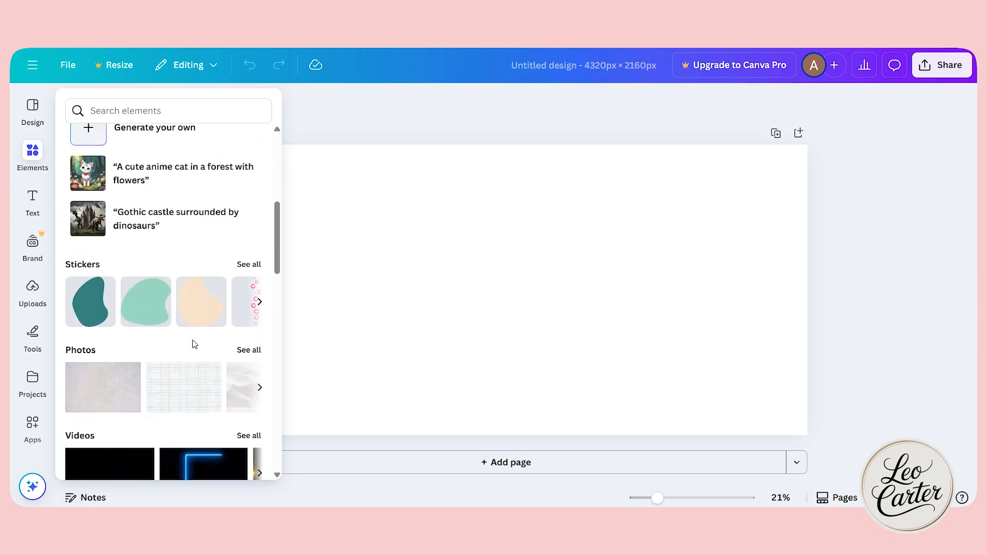
Search the elements for "Photo frames", add a wide rectangular frame, enlarge it and place it in the right half of the page.
{"action": "left_click", "coordinate": [123, 111]}
{"action": "type", "text": "frames"}
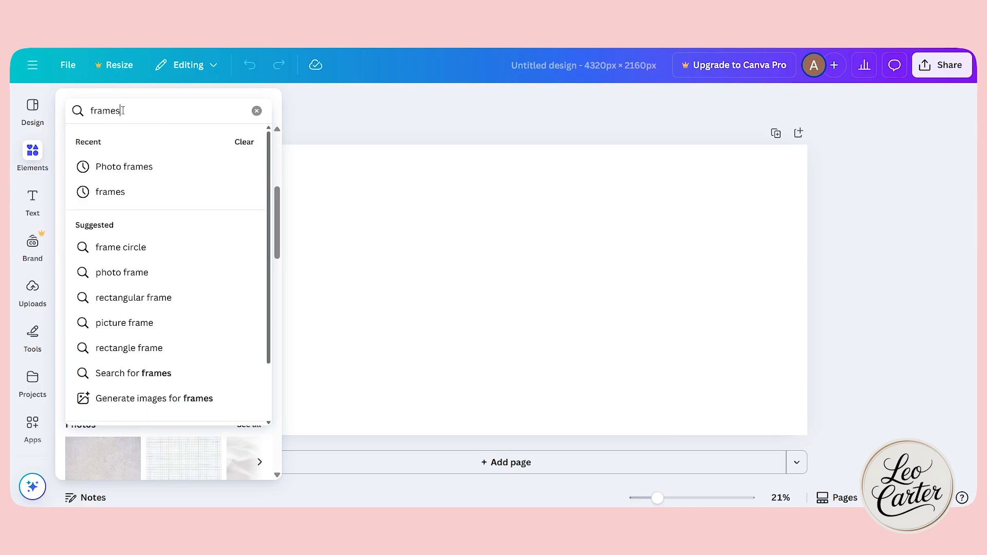
{"action": "left_click", "coordinate": [128, 174]}
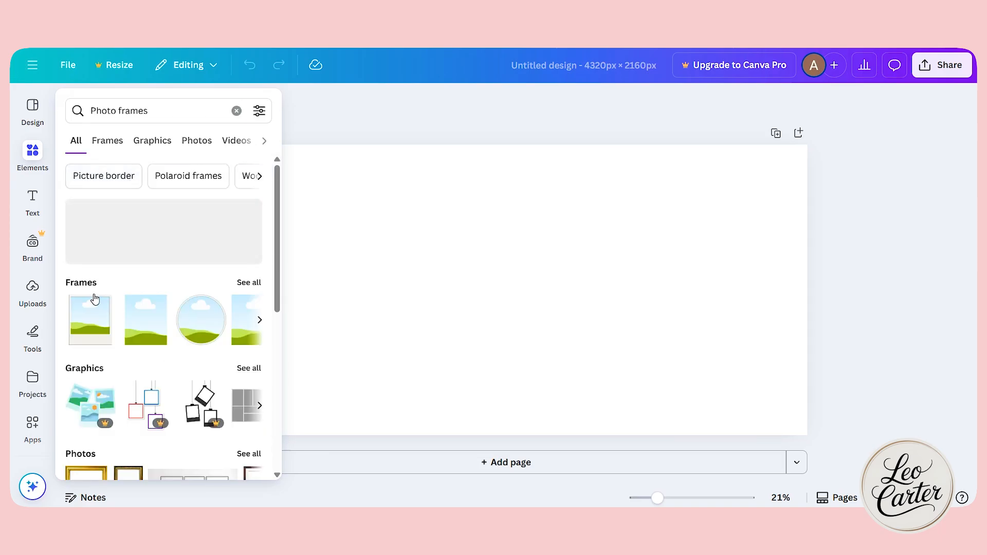
{"action": "left_click", "coordinate": [245, 283]}
{"action": "scroll", "coordinate": [216, 295], "scroll_direction": "down", "scroll_amount": 5}
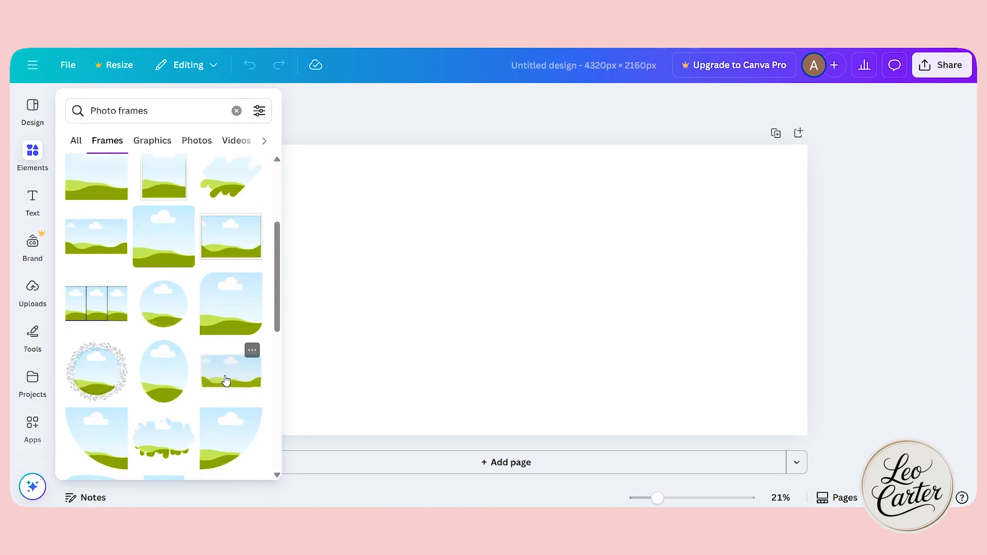
{"action": "left_click_drag", "start_coordinate": [92, 188], "coordinate": [431, 256]}
{"action": "left_click_drag", "start_coordinate": [550, 279], "coordinate": [713, 284]}
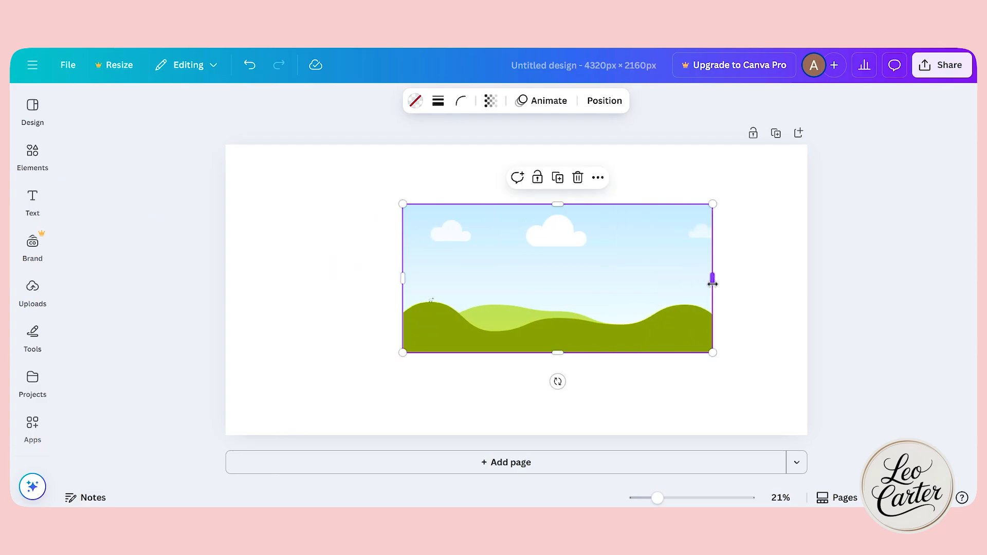
{"action": "left_click_drag", "start_coordinate": [497, 301], "coordinate": [564, 306]}
Fill the frame with the uploaded gold jewelry photo and shift the photo slightly upward within the frame.
{"action": "left_click", "coordinate": [31, 287]}
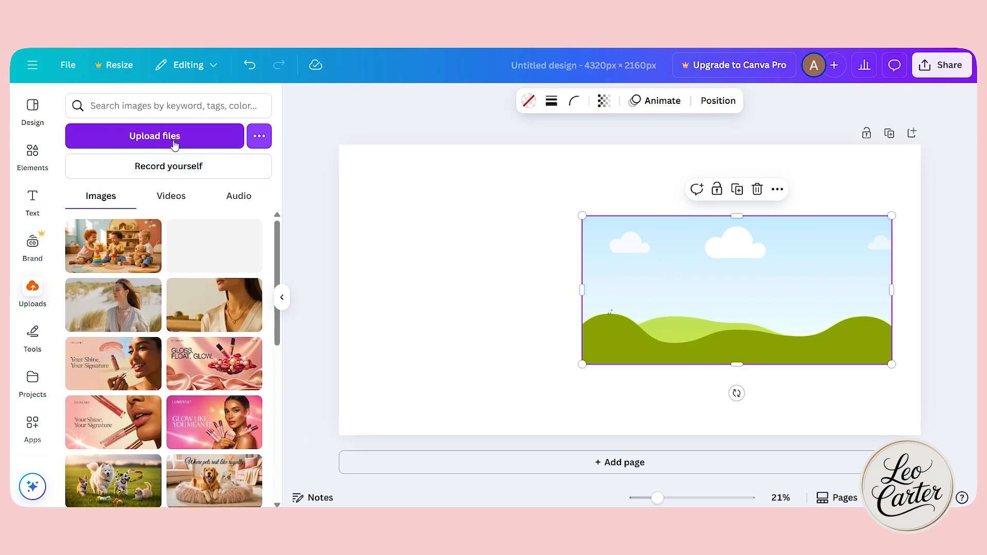
{"action": "left_click_drag", "start_coordinate": [208, 252], "coordinate": [669, 271]}
{"action": "double_click", "coordinate": [741, 312]}
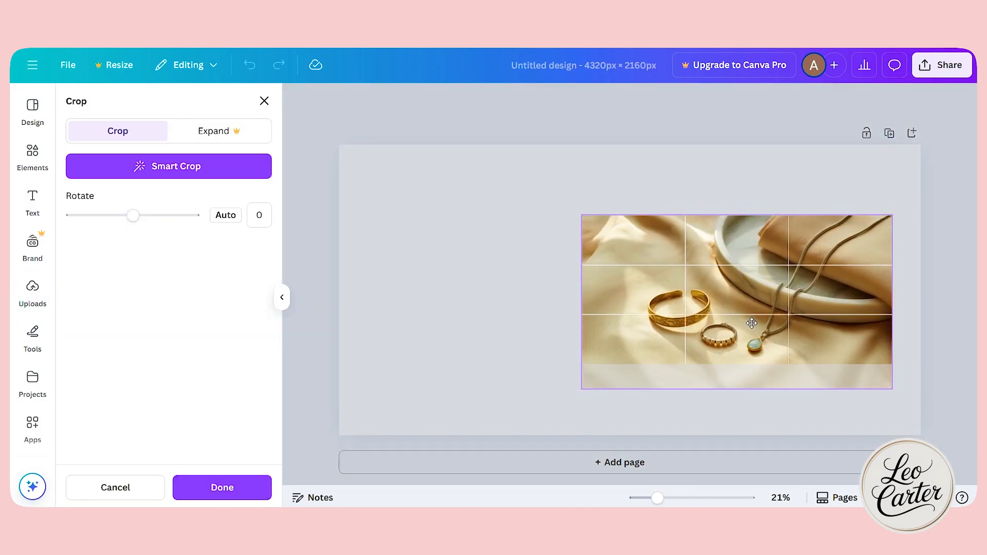
{"action": "mouse_move", "coordinate": [752, 323]}
{"action": "left_mouse_down"}
{"action": "mouse_move", "coordinate": [750, 306]}
{"action": "mouse_move", "coordinate": [750, 315]}
{"action": "left_mouse_up"}
{"action": "left_click", "coordinate": [500, 293]}
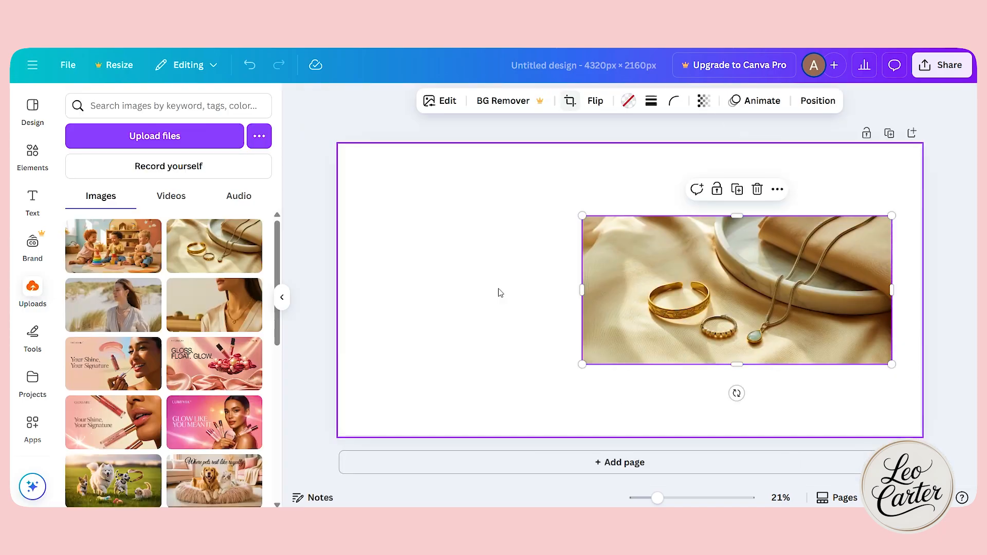
Set the blank page's background to the cream Brand Kit color #FCF8EF.
{"action": "left_click", "coordinate": [544, 156]}
{"action": "left_click", "coordinate": [556, 100]}
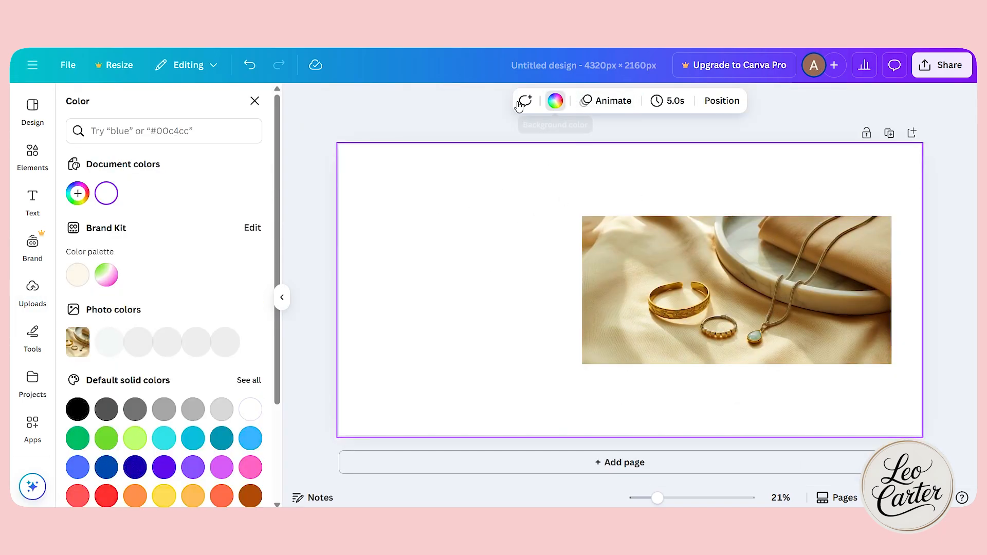
{"action": "left_click", "coordinate": [79, 275]}
{"action": "left_click", "coordinate": [79, 194]}
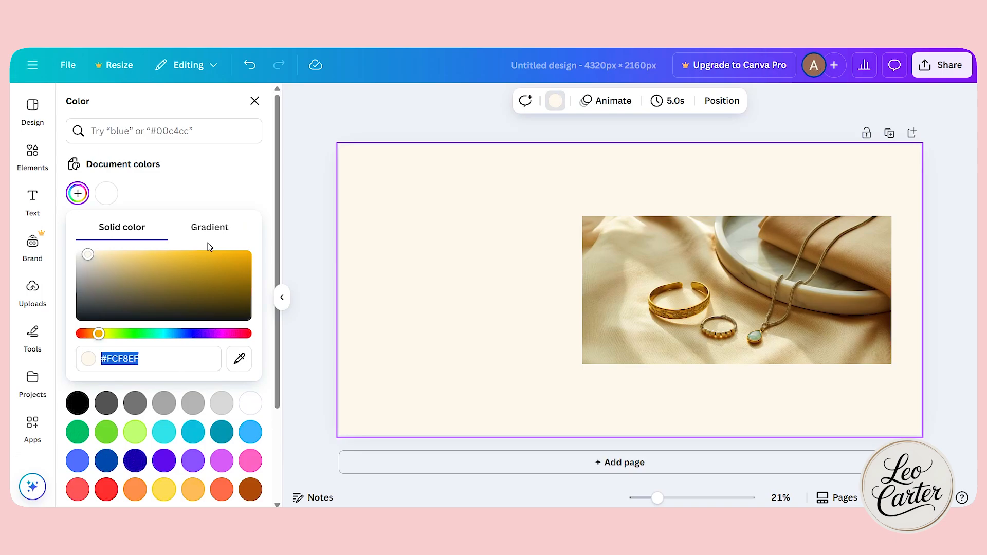
{"action": "left_click", "coordinate": [294, 230]}
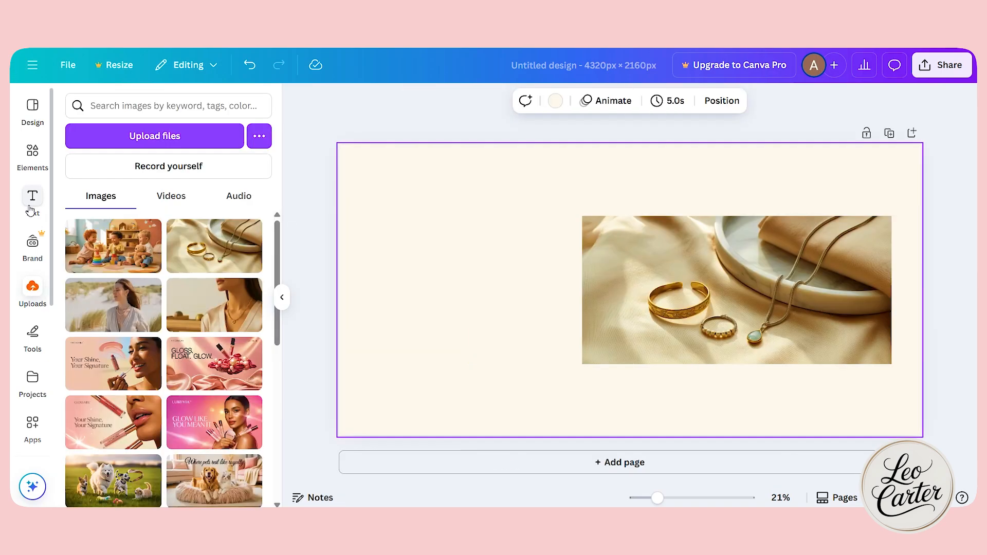
Add a heading to the empty area left of the jewelry photo and adjust its size and position.
{"action": "left_click", "coordinate": [32, 201]}
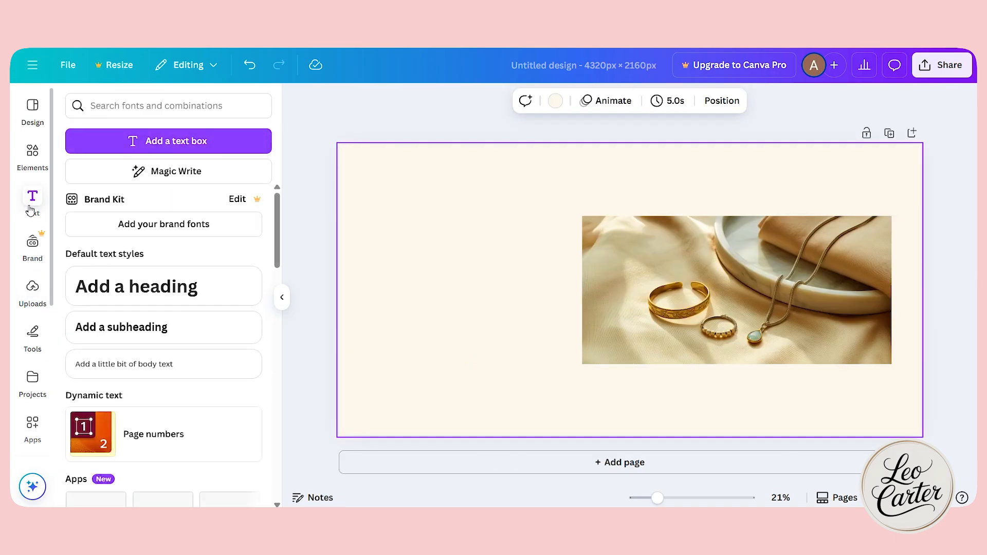
{"action": "left_click", "coordinate": [168, 292]}
{"action": "left_click_drag", "start_coordinate": [664, 283], "coordinate": [500, 283]}
{"action": "left_click_drag", "start_coordinate": [347, 310], "coordinate": [367, 308]}
{"action": "left_click_drag", "start_coordinate": [460, 301], "coordinate": [453, 296]}
{"action": "left_click", "coordinate": [317, 363]}
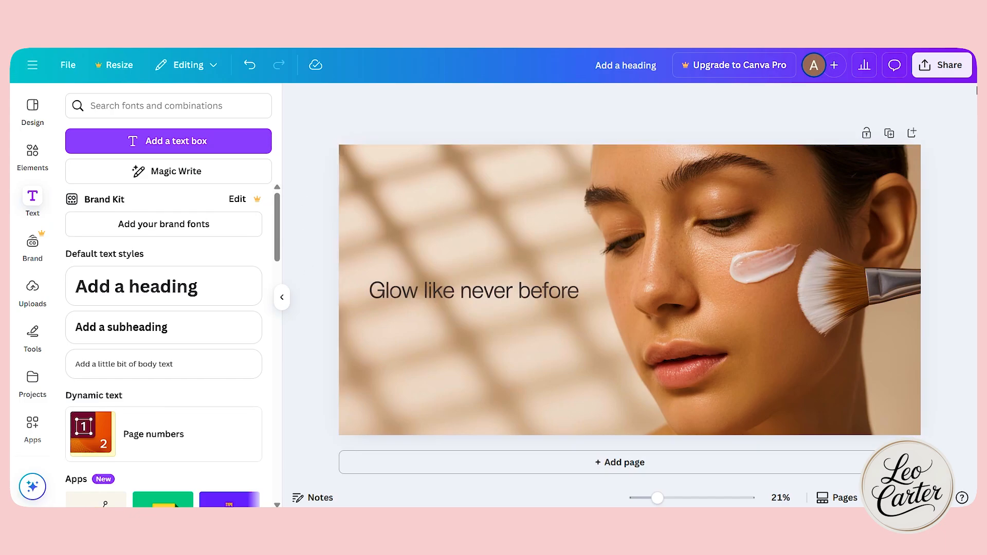
Download the "Glow like never before" banner as a PNG at 4,320 × 2,160 px.
{"action": "left_click", "coordinate": [942, 65]}
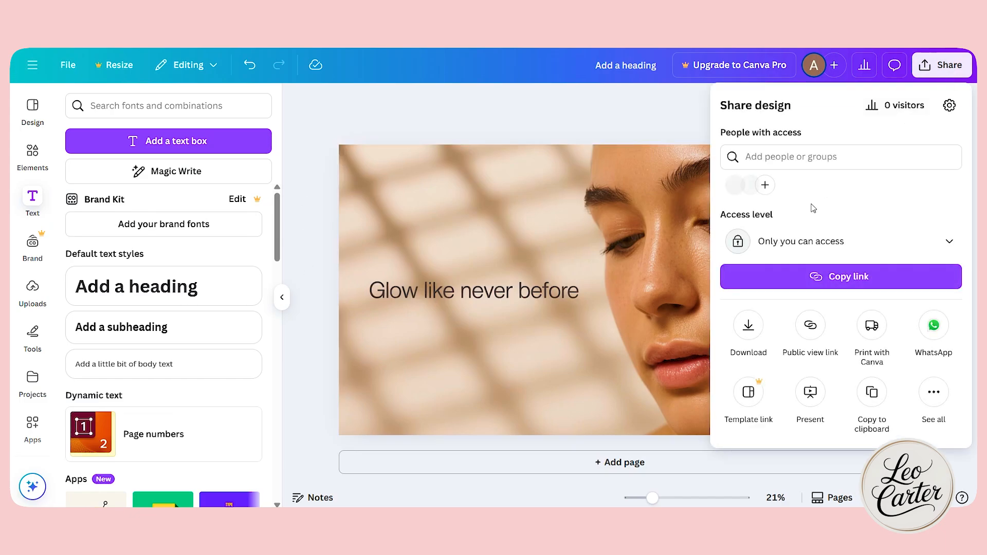
{"action": "left_click", "coordinate": [748, 326]}
{"action": "left_click", "coordinate": [811, 152]}
{"action": "left_click", "coordinate": [825, 152]}
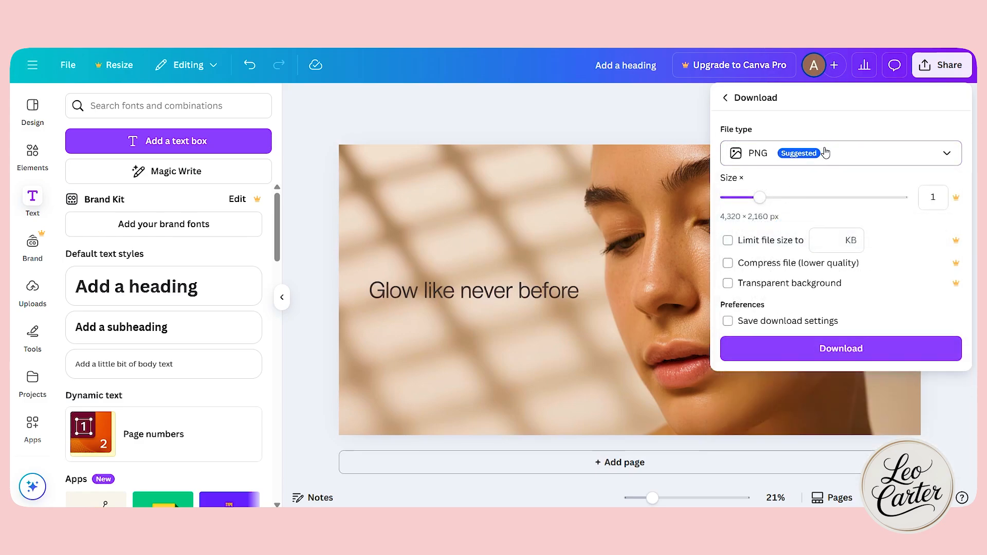
{"action": "left_click", "coordinate": [815, 355]}
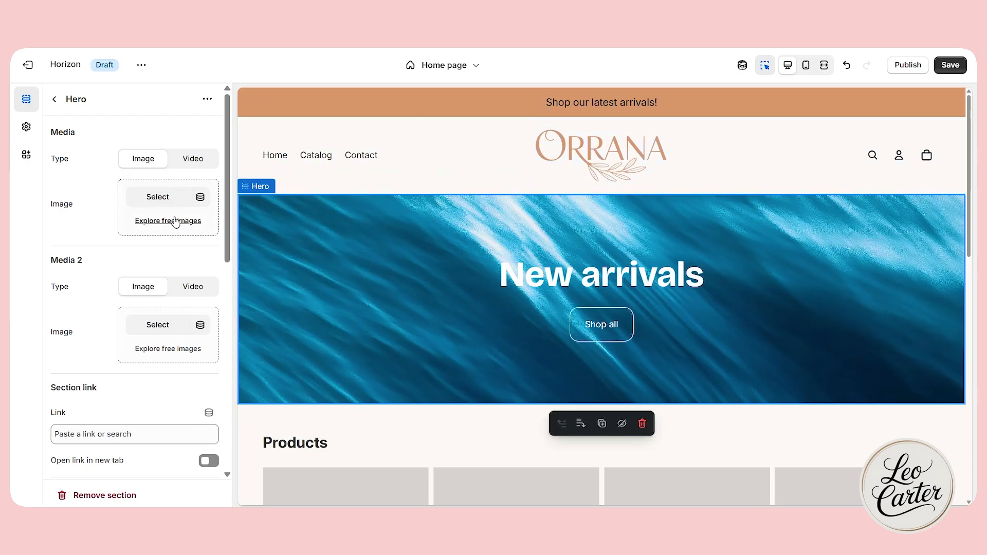
Use the "Glow like never before" banner as the Hero's first image and clear the "New arrivals" heading text.
{"action": "left_click", "coordinate": [155, 200]}
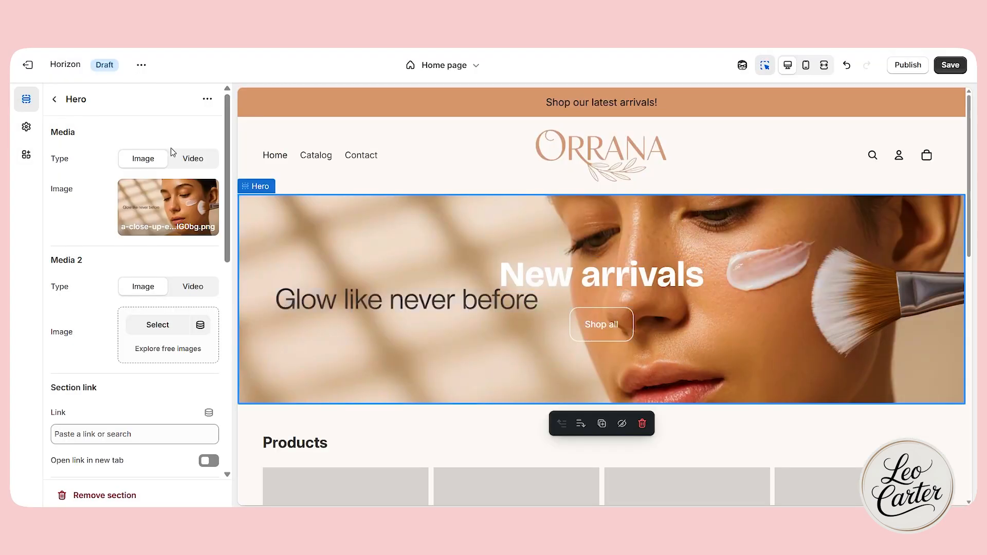
{"action": "left_click", "coordinate": [187, 159]}
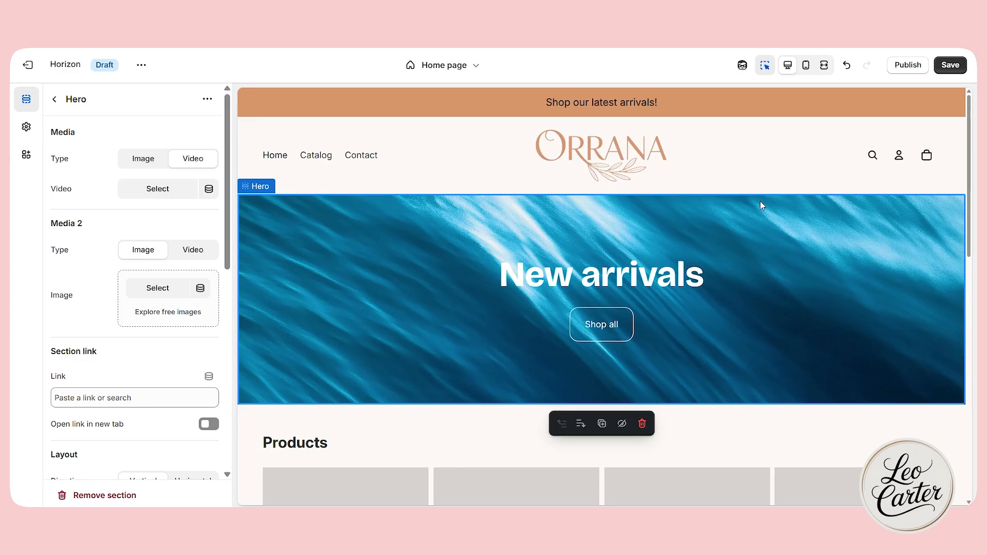
{"action": "left_click", "coordinate": [156, 155]}
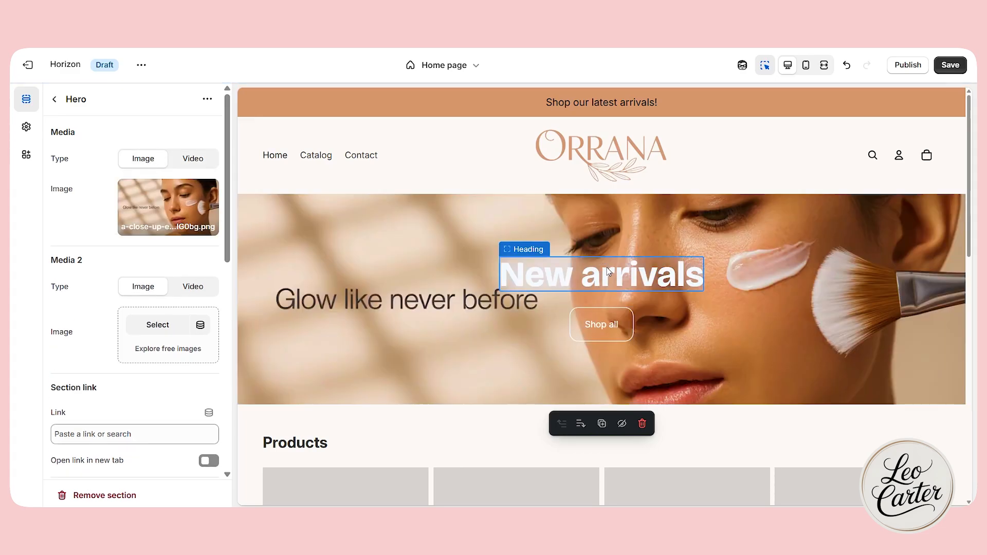
{"action": "left_click", "coordinate": [610, 274]}
{"action": "key", "text": "BackSpace"}
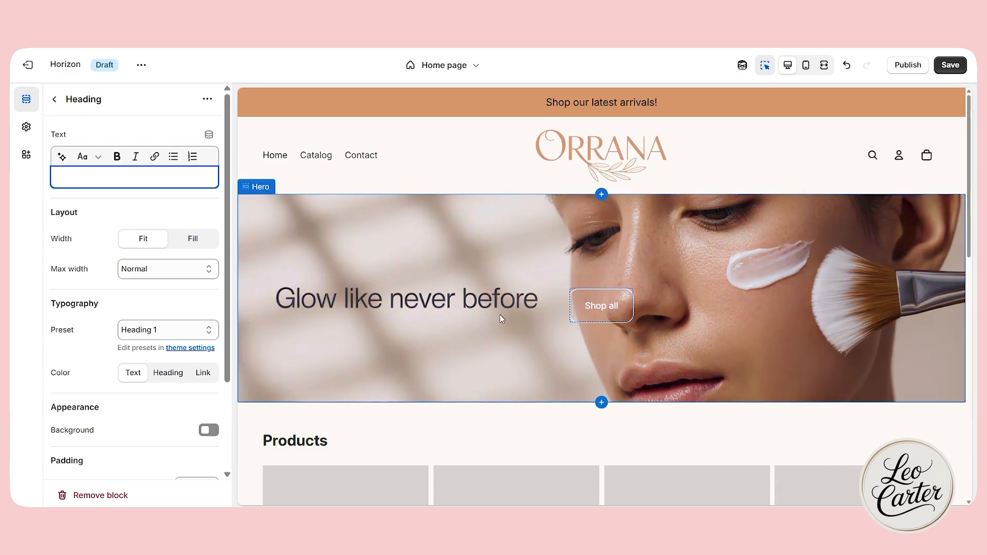
Try the Primary and Link styles on the Hero's "Shop all" button and return it to Secondary.
{"action": "left_click", "coordinate": [596, 314]}
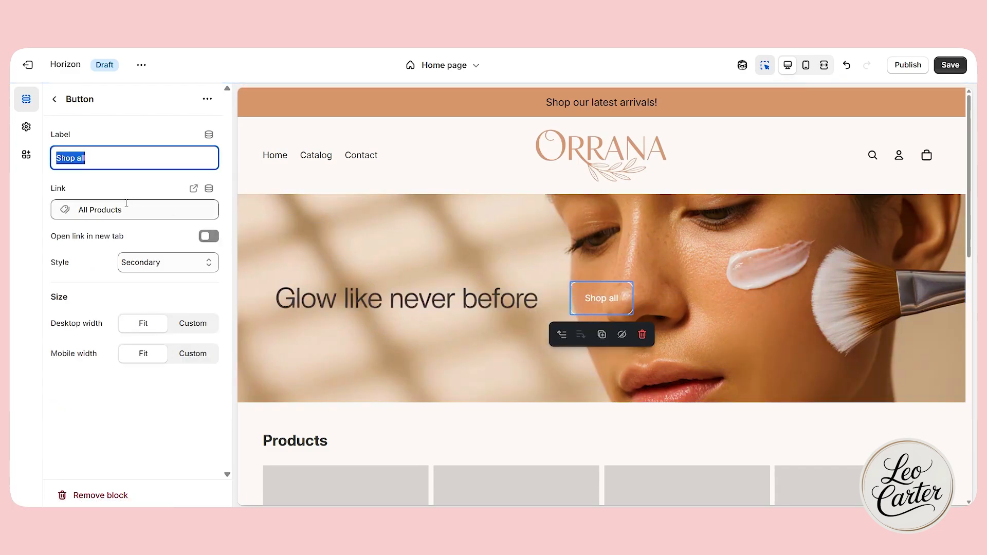
{"action": "left_click", "coordinate": [151, 268]}
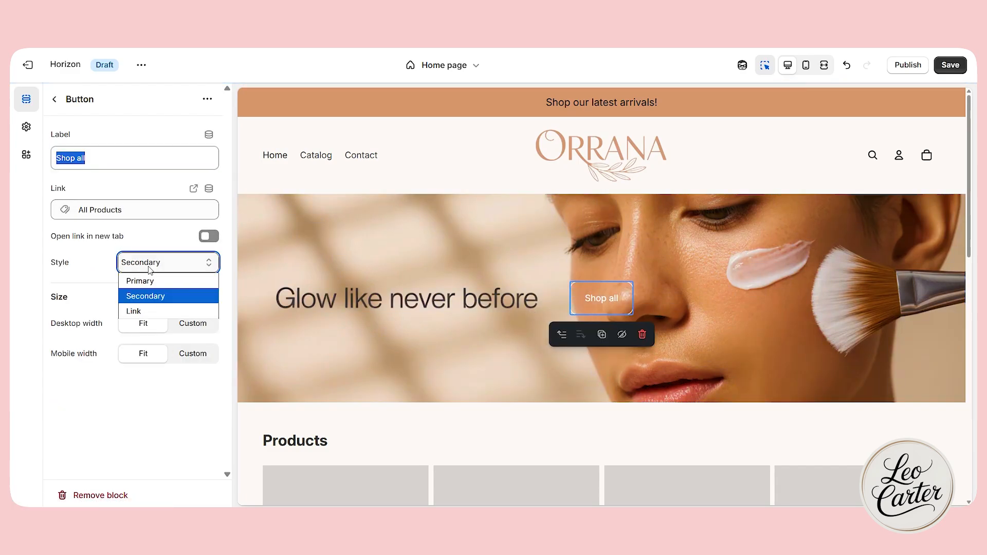
{"action": "left_click", "coordinate": [154, 281]}
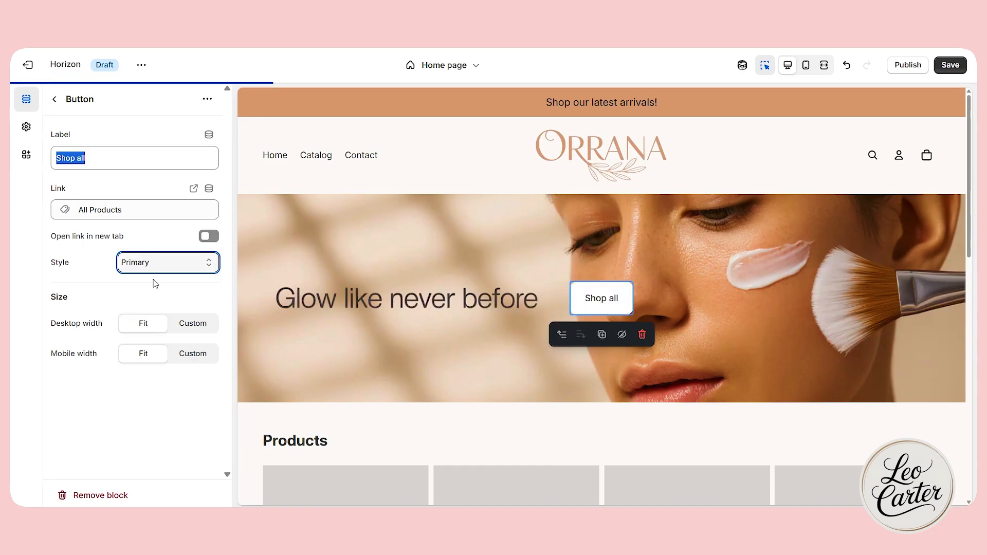
{"action": "left_click", "coordinate": [163, 264]}
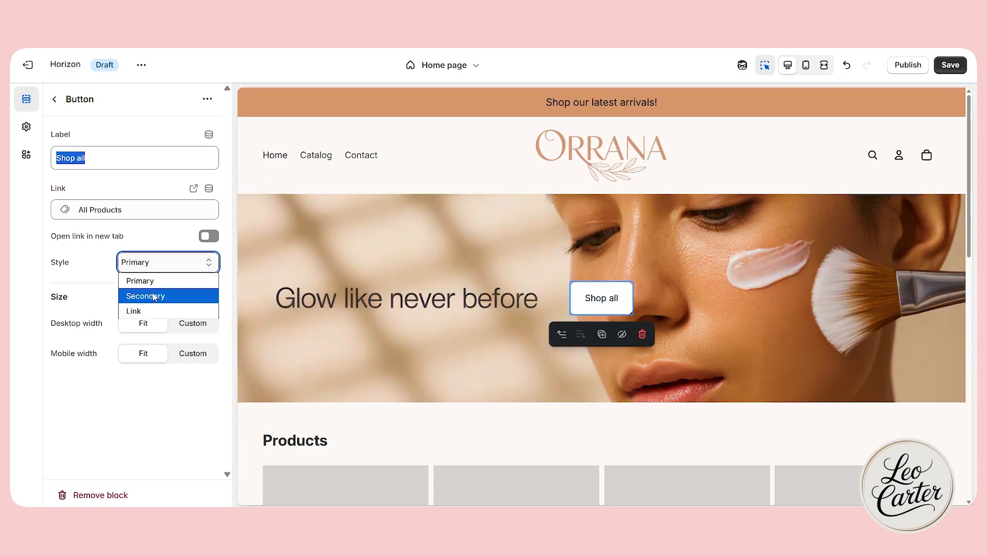
{"action": "left_click", "coordinate": [152, 297]}
{"action": "left_click", "coordinate": [158, 269]}
{"action": "left_click", "coordinate": [148, 310]}
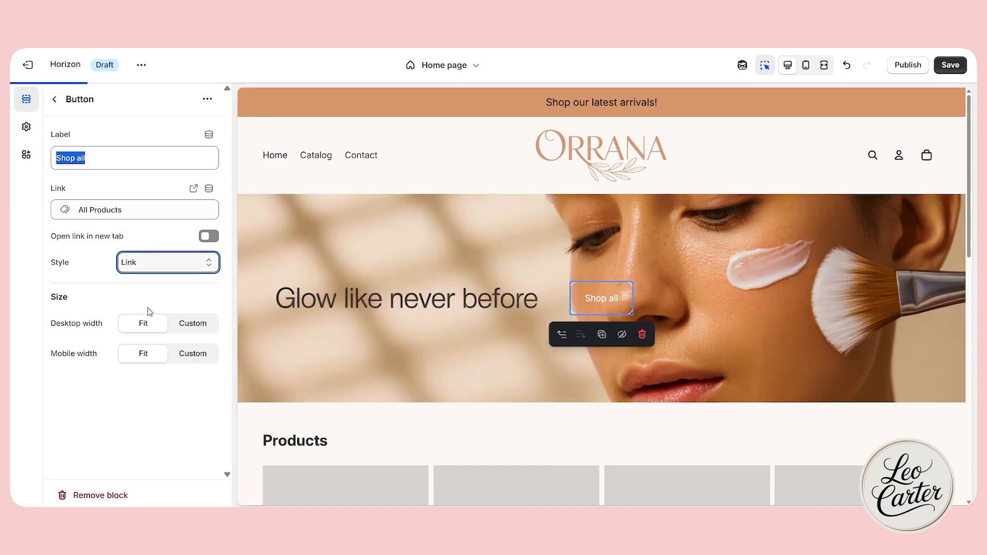
{"action": "left_click", "coordinate": [155, 272]}
{"action": "left_click", "coordinate": [153, 295]}
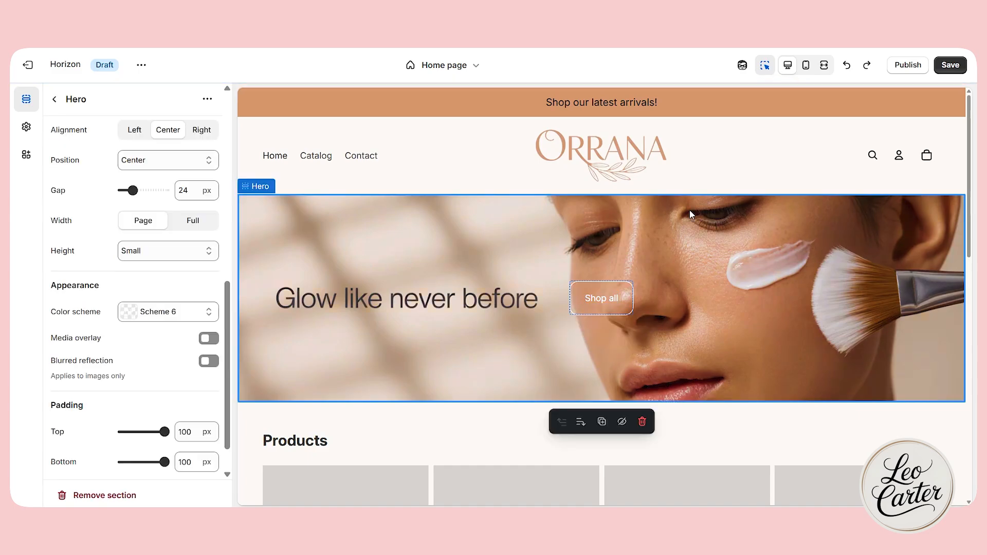
Preview the home page in the fullscreen view and return to the desktop view.
{"action": "left_click", "coordinate": [759, 72]}
{"action": "left_click", "coordinate": [823, 70]}
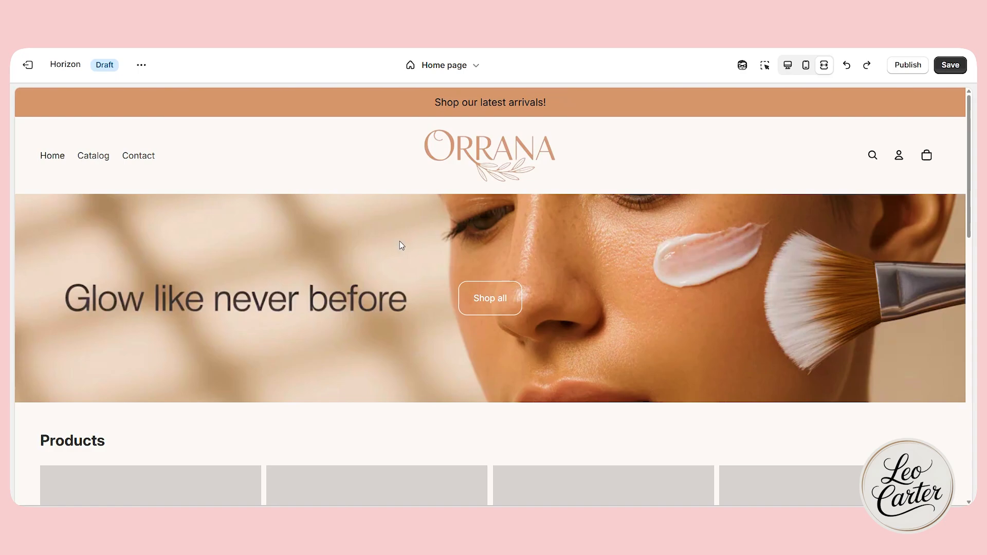
{"action": "left_click", "coordinate": [766, 65]}
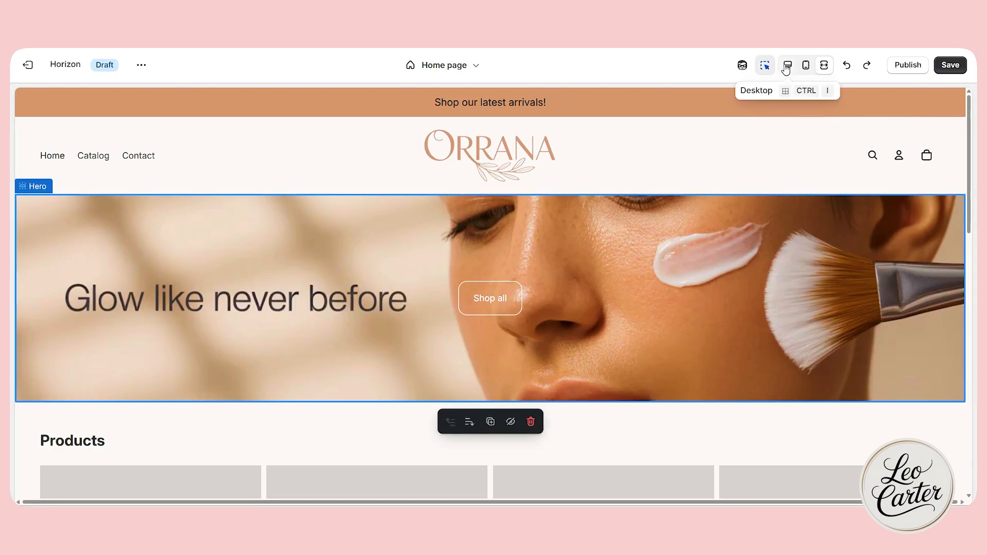
{"action": "left_click", "coordinate": [788, 65]}
Compare the Custom, Full screen and Medium heights on the Hero section and set its height to Full screen.
{"action": "scroll", "coordinate": [136, 378], "scroll_direction": "down", "scroll_amount": 1}
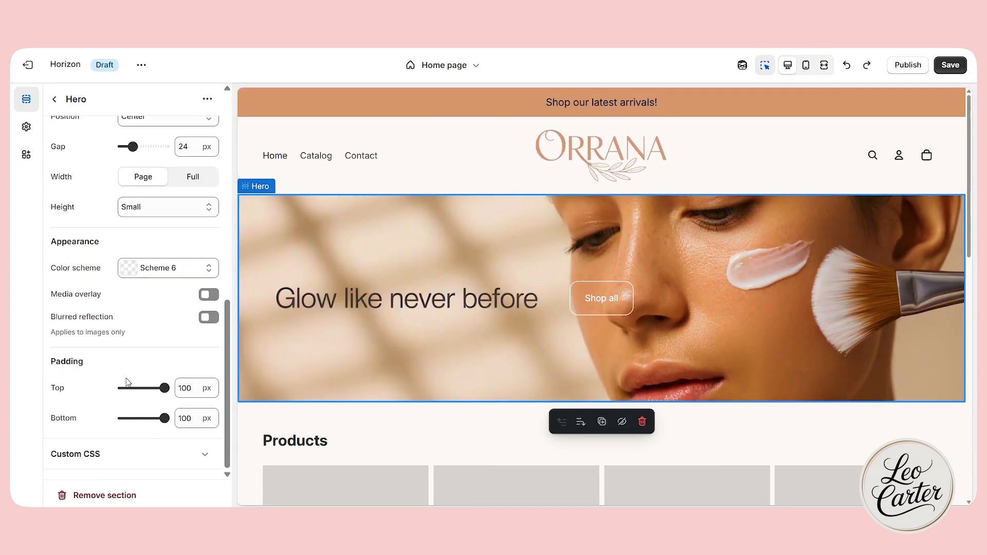
{"action": "scroll", "coordinate": [128, 382], "scroll_direction": "up", "scroll_amount": 3}
{"action": "left_click_drag", "start_coordinate": [44, 332], "coordinate": [78, 336]}
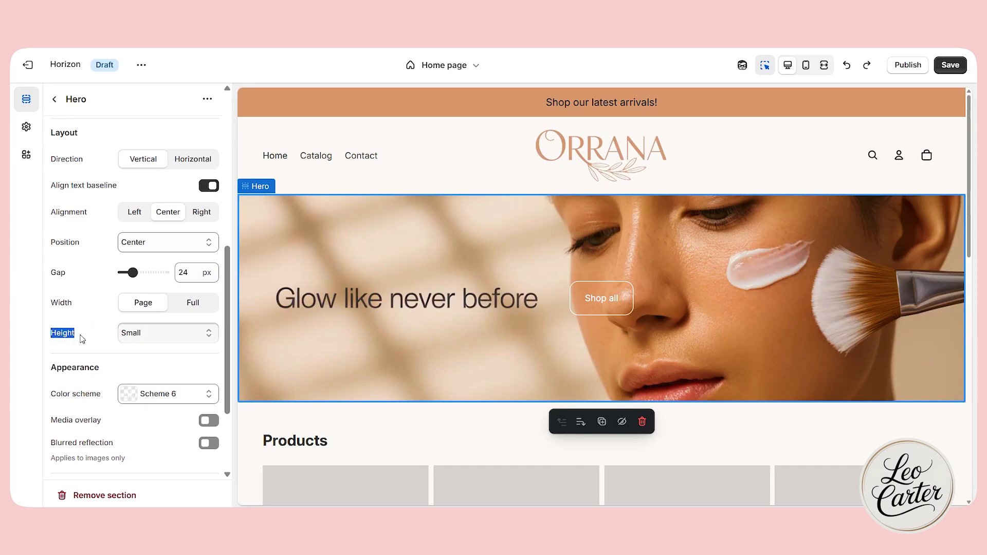
{"action": "left_click", "coordinate": [171, 332]}
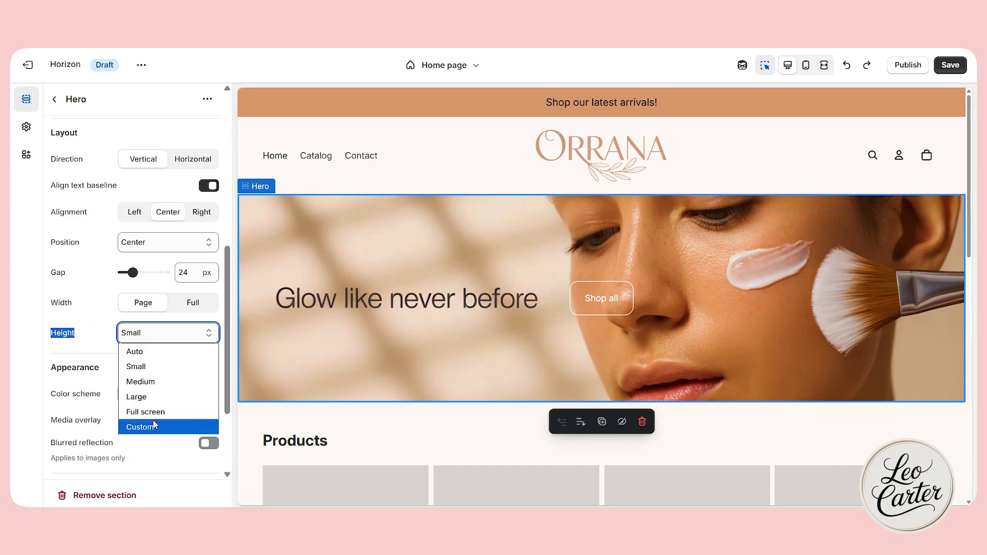
{"action": "left_click", "coordinate": [160, 427]}
{"action": "left_click", "coordinate": [174, 333]}
{"action": "left_click", "coordinate": [164, 415]}
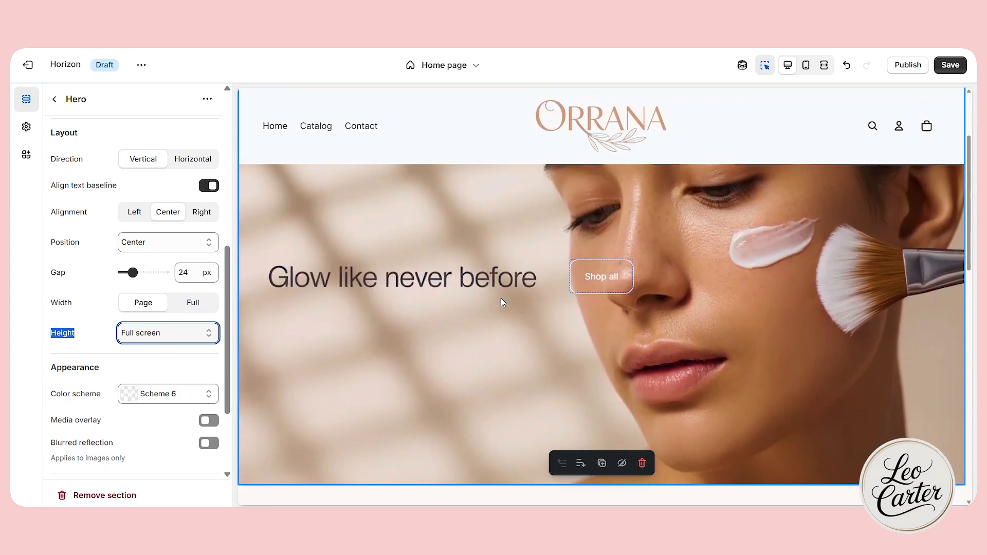
{"action": "left_click", "coordinate": [164, 333]}
{"action": "left_click", "coordinate": [152, 383]}
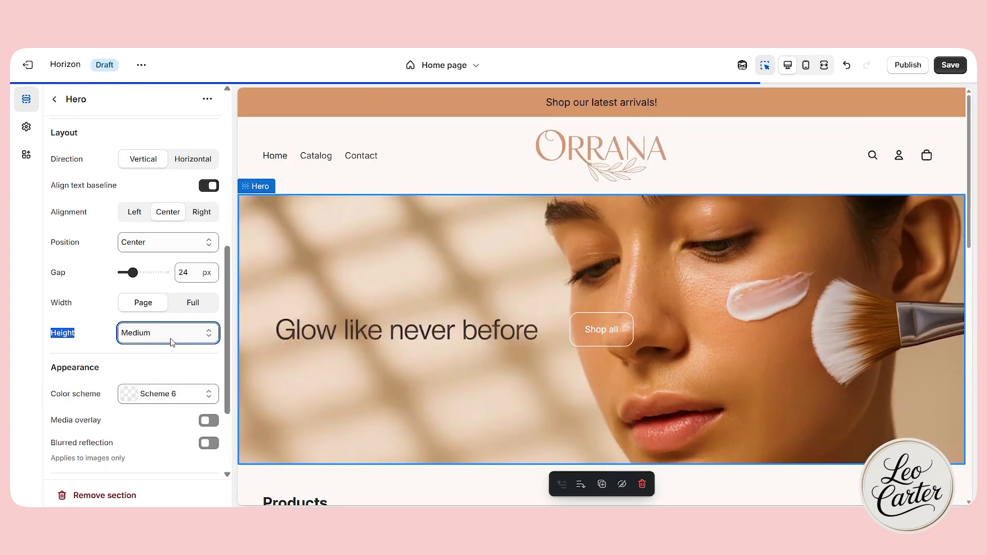
{"action": "left_click", "coordinate": [164, 333]}
{"action": "left_click", "coordinate": [158, 411]}
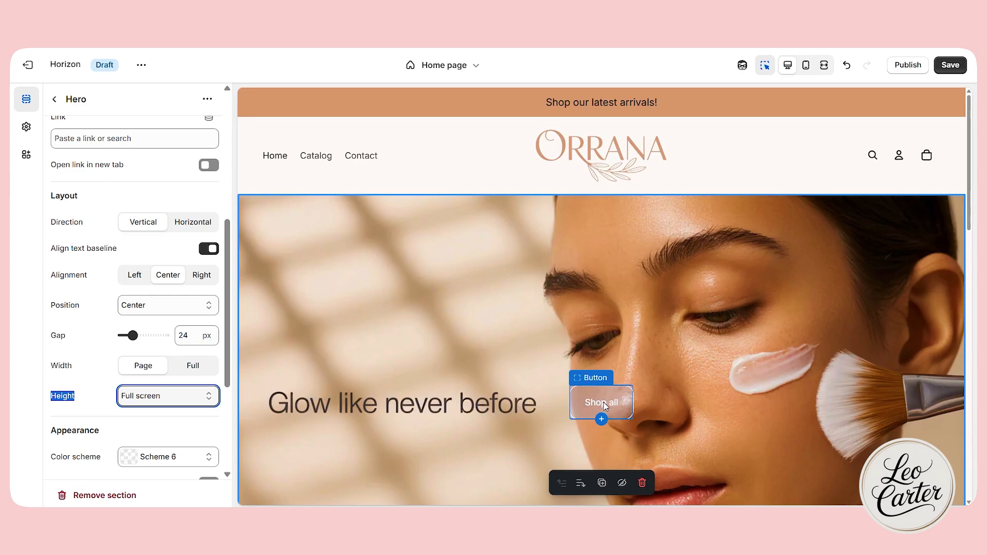
Try the Horizontal layout direction for the Hero's content and return it to Vertical.
{"action": "left_click", "coordinate": [190, 223]}
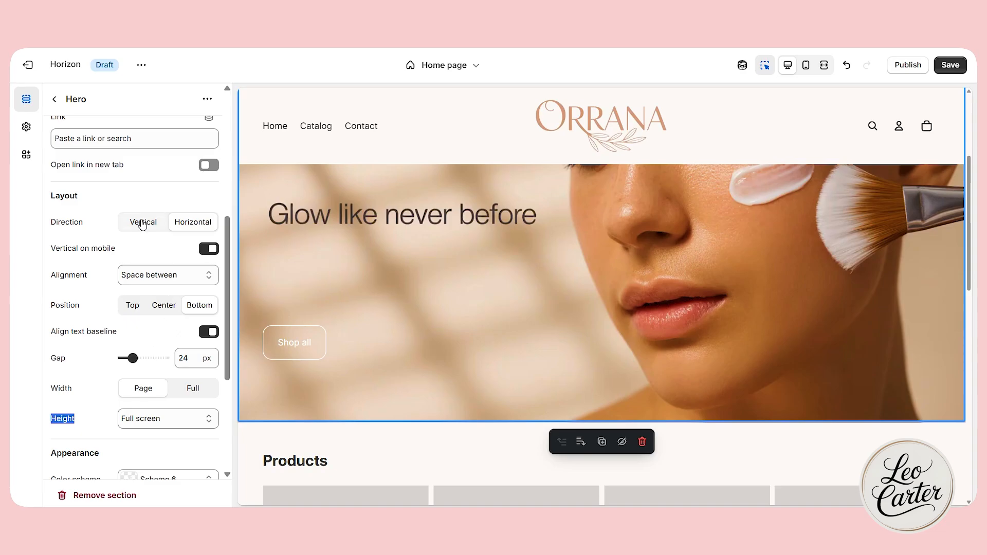
{"action": "left_click", "coordinate": [158, 281]}
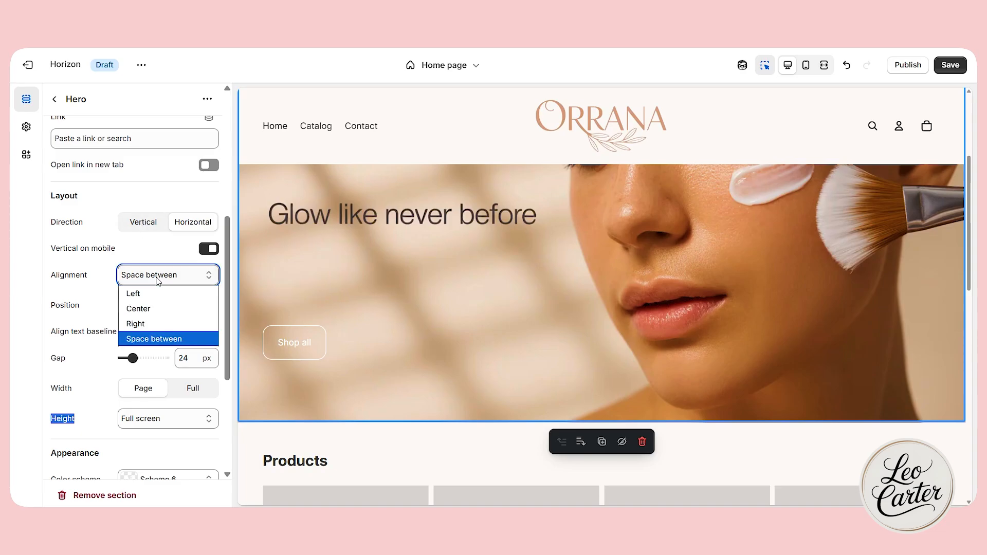
{"action": "left_click", "coordinate": [159, 282]}
{"action": "left_click", "coordinate": [138, 226]}
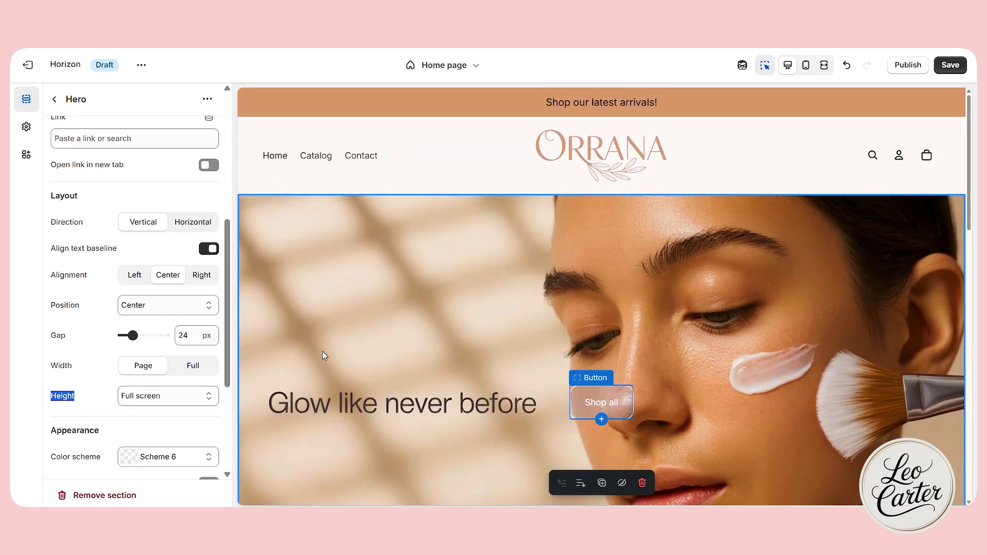
Try the media overlay and the blurred reflection on the Hero image and turn both off again.
{"action": "scroll", "coordinate": [155, 308], "scroll_direction": "down", "scroll_amount": 4}
{"action": "left_click", "coordinate": [209, 295]}
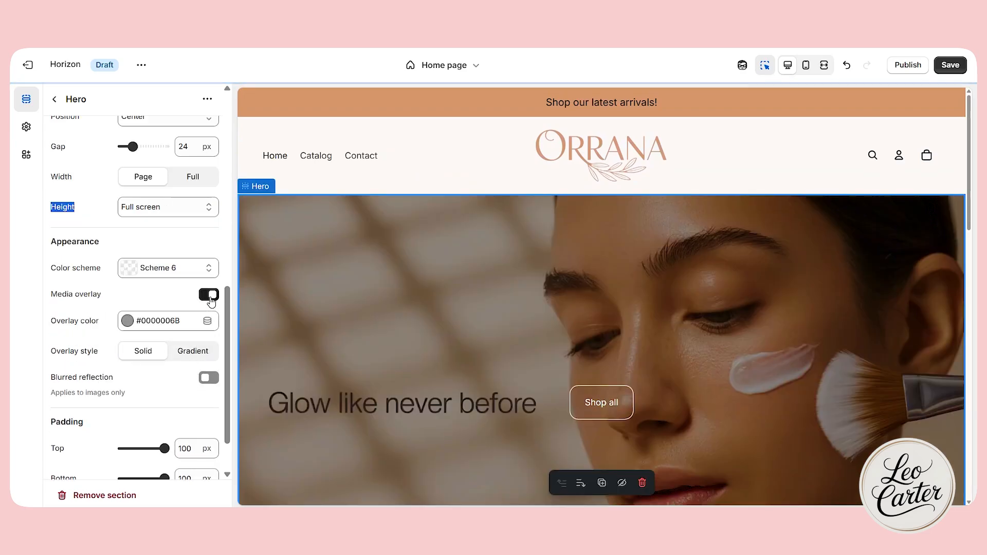
{"action": "left_click", "coordinate": [211, 298]}
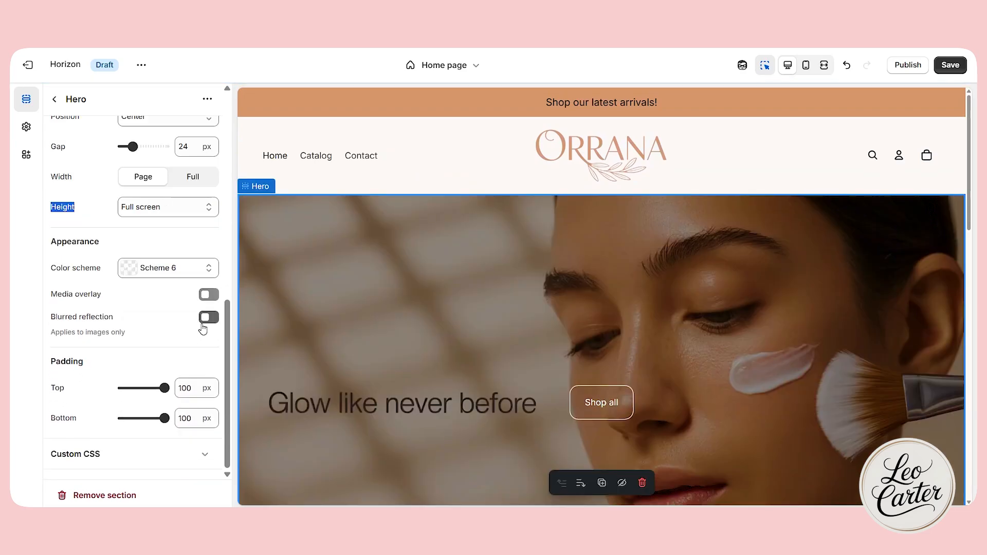
{"action": "left_click", "coordinate": [209, 318]}
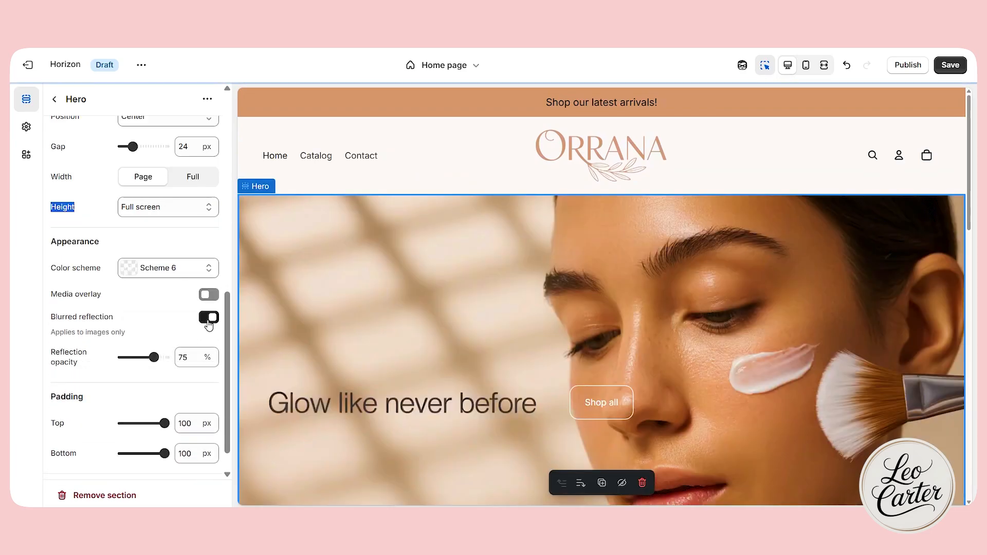
{"action": "left_click", "coordinate": [208, 317]}
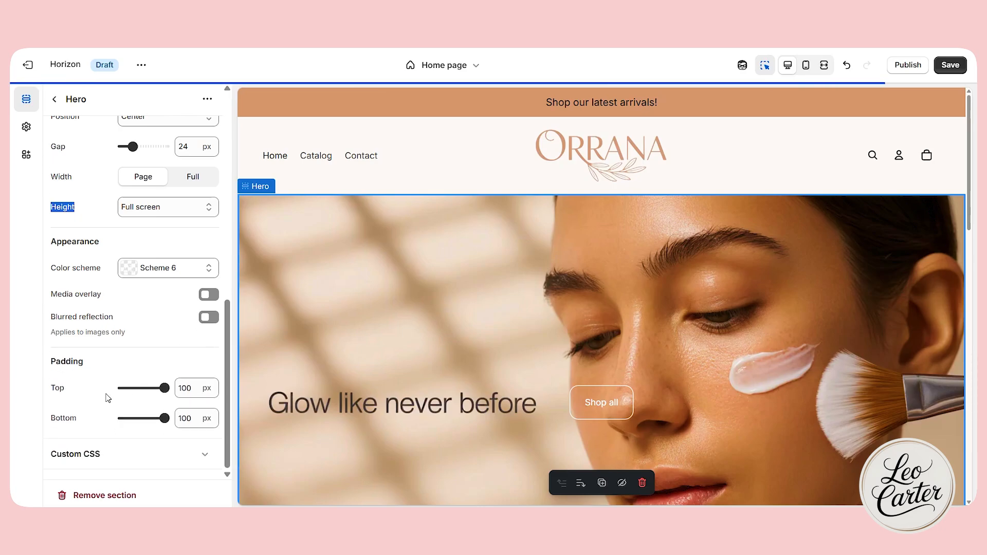
Set the blue water-splash portrait banner with the "Hydration is luxury" text as the Hero's second media image.
{"action": "scroll", "coordinate": [584, 409], "scroll_direction": "down", "scroll_amount": 5}
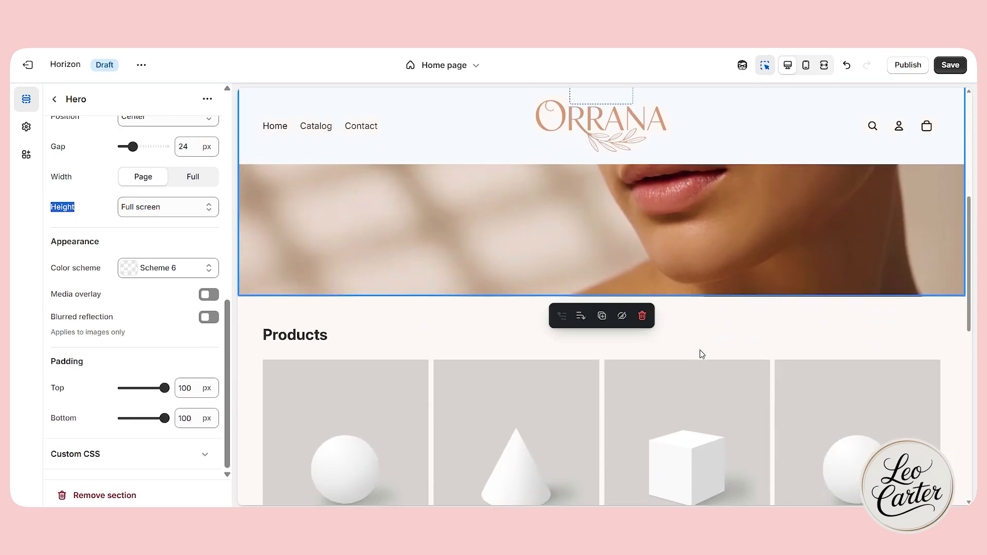
{"action": "scroll", "coordinate": [701, 353], "scroll_direction": "up", "scroll_amount": 4}
{"action": "left_click", "coordinate": [579, 341]}
{"action": "scroll", "coordinate": [154, 231], "scroll_direction": "up", "scroll_amount": 10}
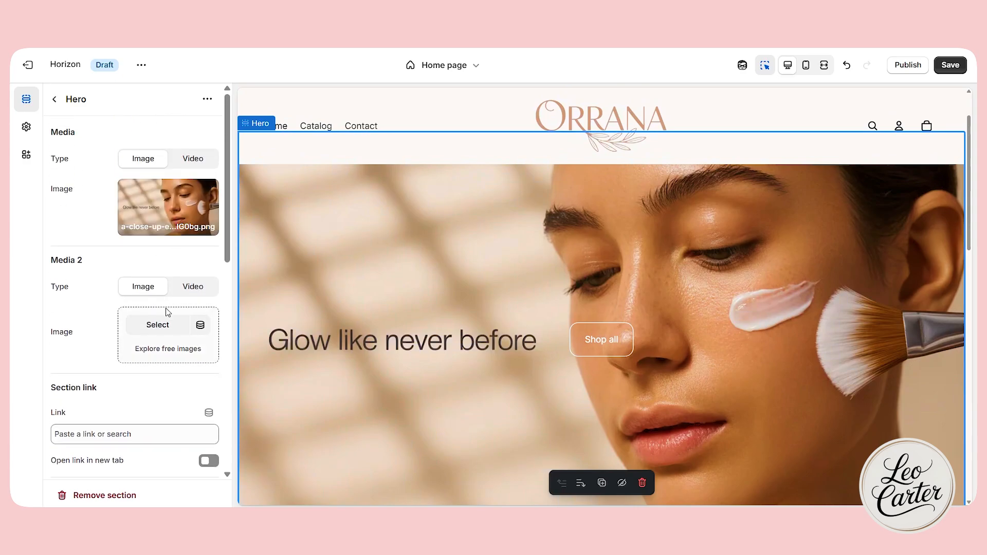
{"action": "left_click", "coordinate": [169, 335]}
{"action": "left_click", "coordinate": [775, 458]}
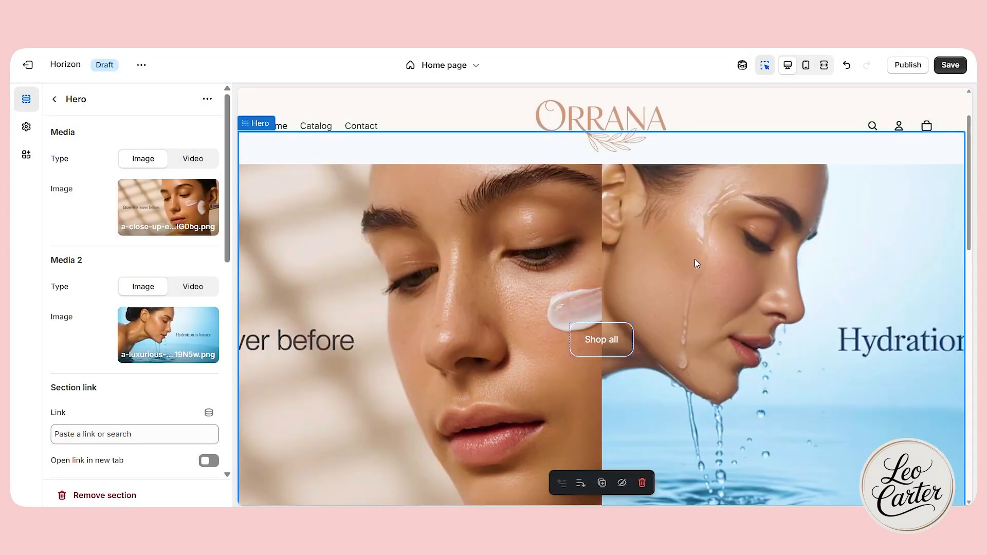
{"action": "scroll", "coordinate": [697, 265], "scroll_direction": "down", "scroll_amount": 3}
{"action": "scroll", "coordinate": [637, 350], "scroll_direction": "up", "scroll_amount": 5}
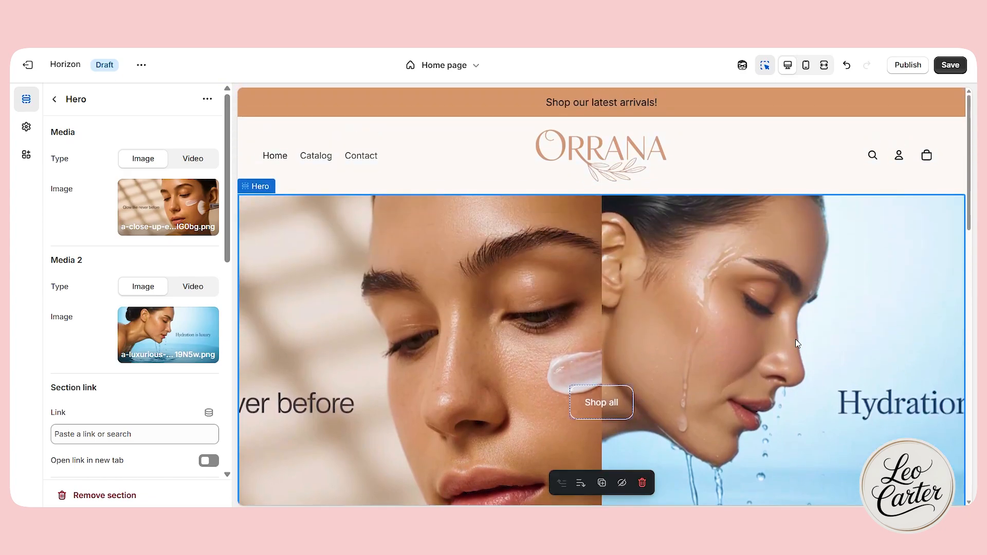
{"action": "scroll", "coordinate": [793, 346], "scroll_direction": "down", "scroll_amount": 1}
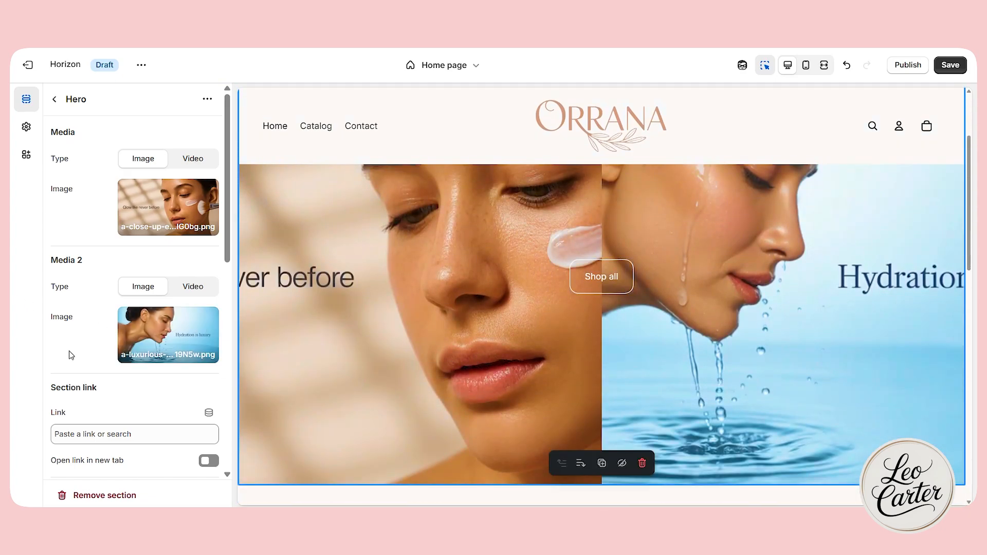
{"action": "mouse_move", "coordinate": [190, 343]}
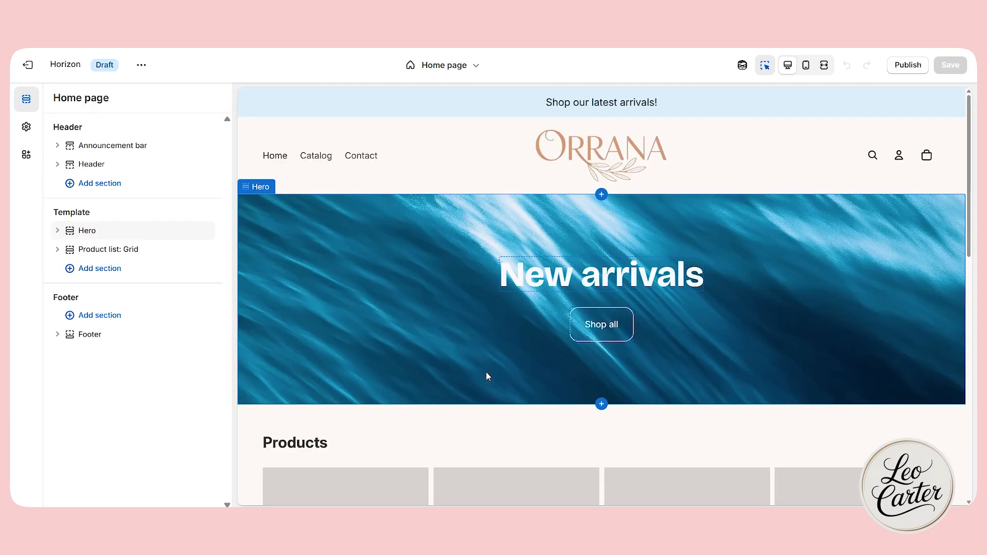
Search the available sections for "slide" and add a Slideshow section between the Hero and the product list.
{"action": "left_click", "coordinate": [252, 241]}
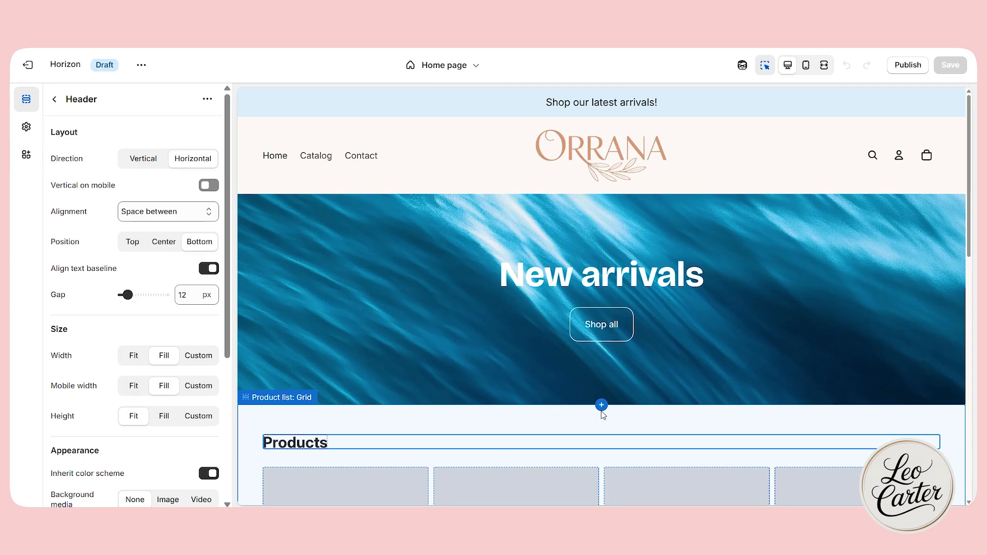
{"action": "left_click", "coordinate": [601, 405]}
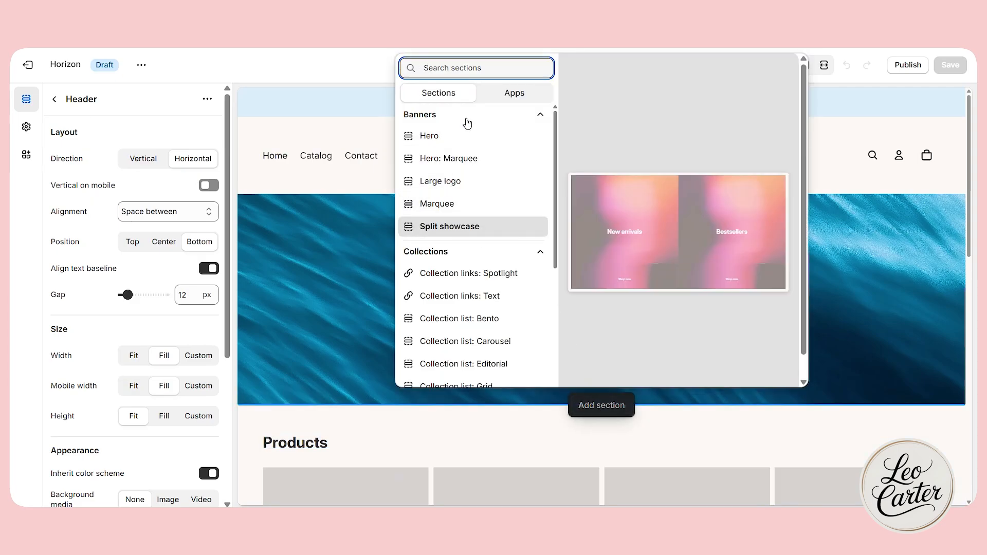
{"action": "type", "text": "slide"}
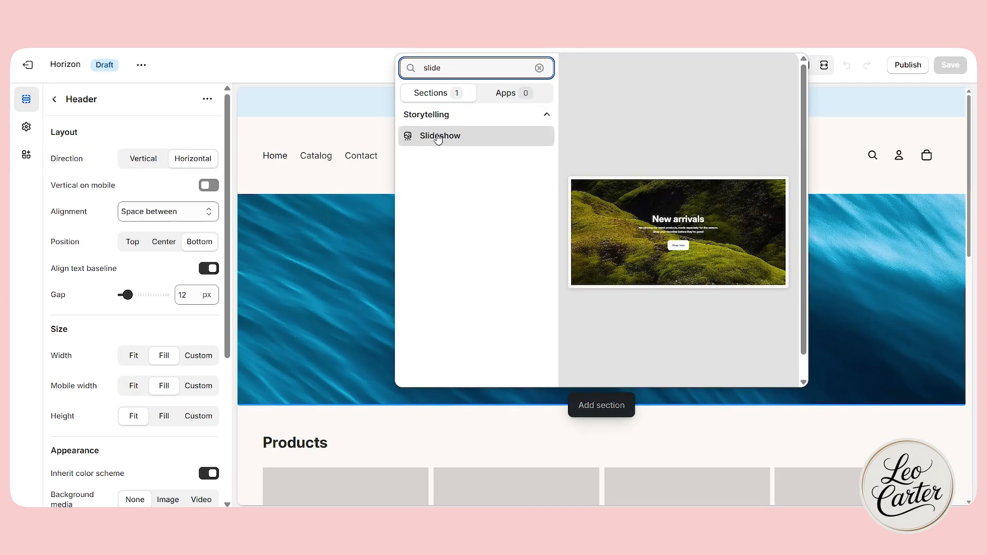
{"action": "left_click", "coordinate": [438, 137]}
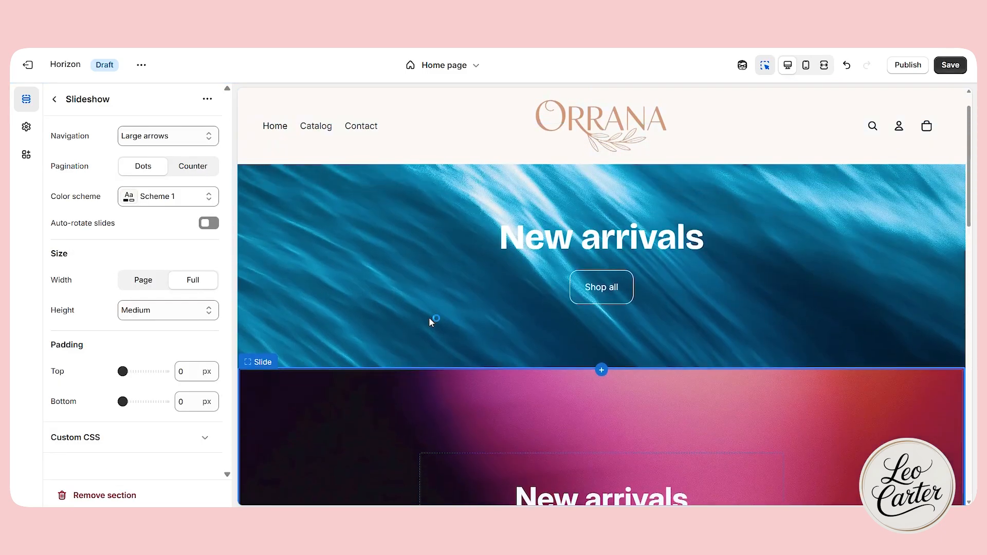
Remove the Hero section with the blue water image from the home page template.
{"action": "left_click", "coordinate": [431, 321]}
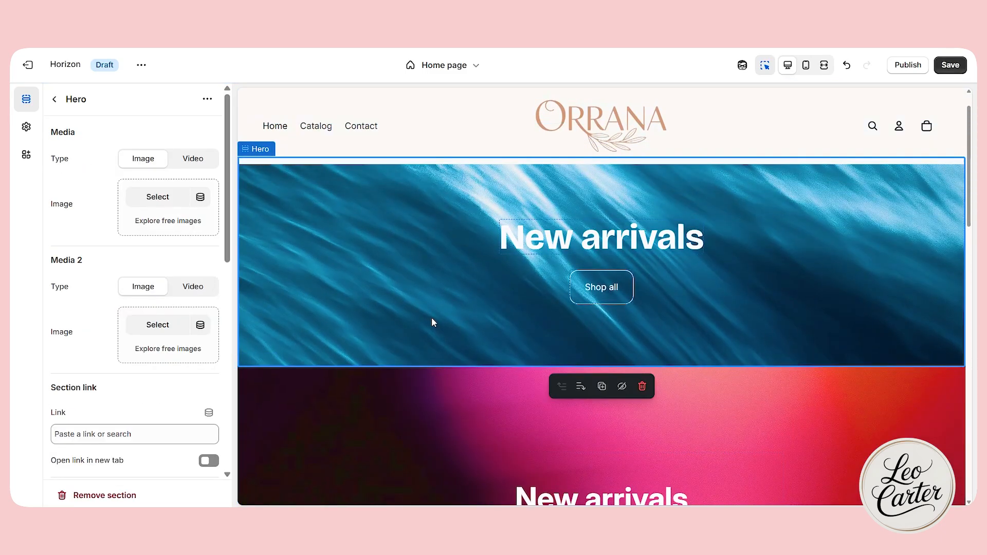
{"action": "left_click", "coordinate": [96, 495]}
{"action": "scroll", "coordinate": [498, 334], "scroll_direction": "down", "scroll_amount": 1}
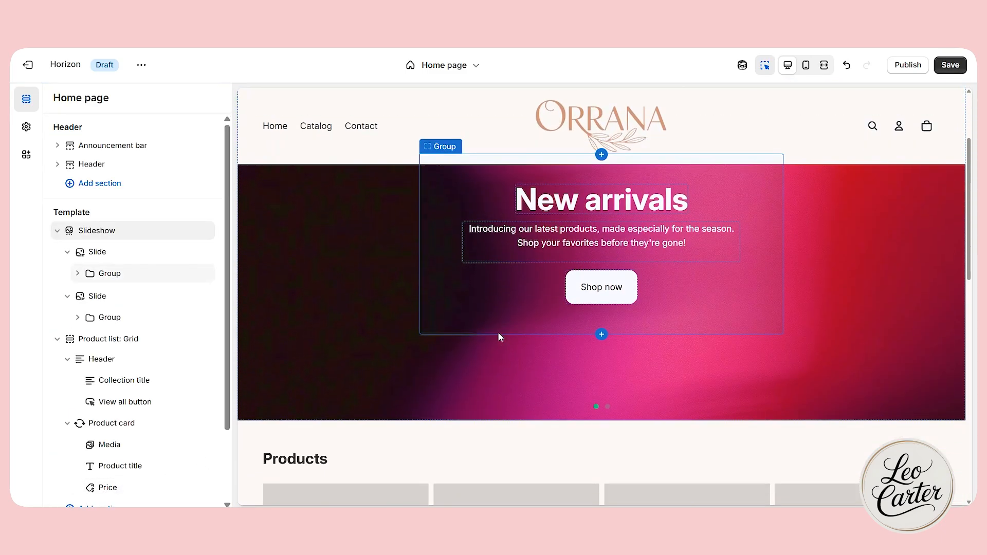
Clear the "New arrivals" heading and the introductory description on the first slide, keeping its button.
{"action": "scroll", "coordinate": [584, 326], "scroll_direction": "up", "scroll_amount": 1}
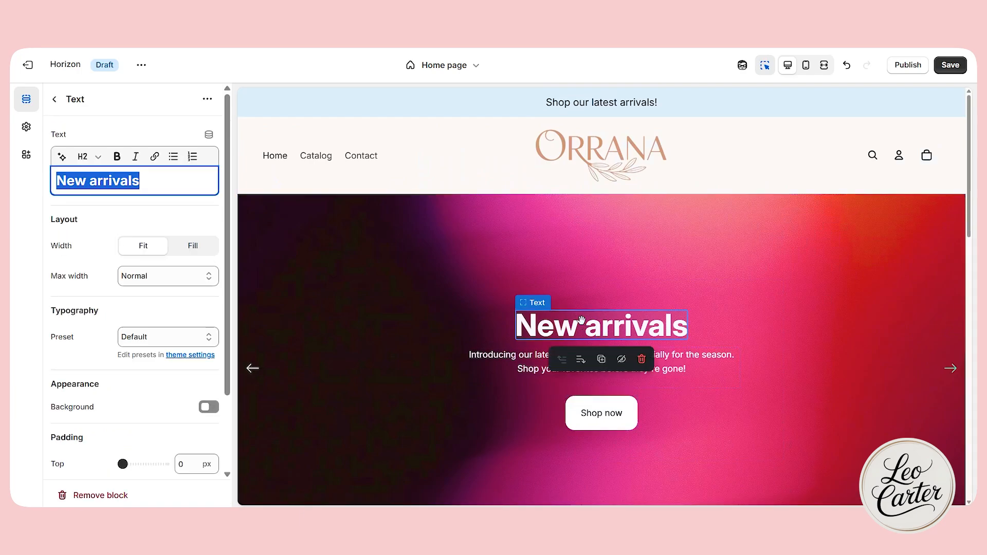
{"action": "key", "text": "BackSpace"}
{"action": "left_click", "coordinate": [554, 350]}
{"action": "key", "text": "BackSpace"}
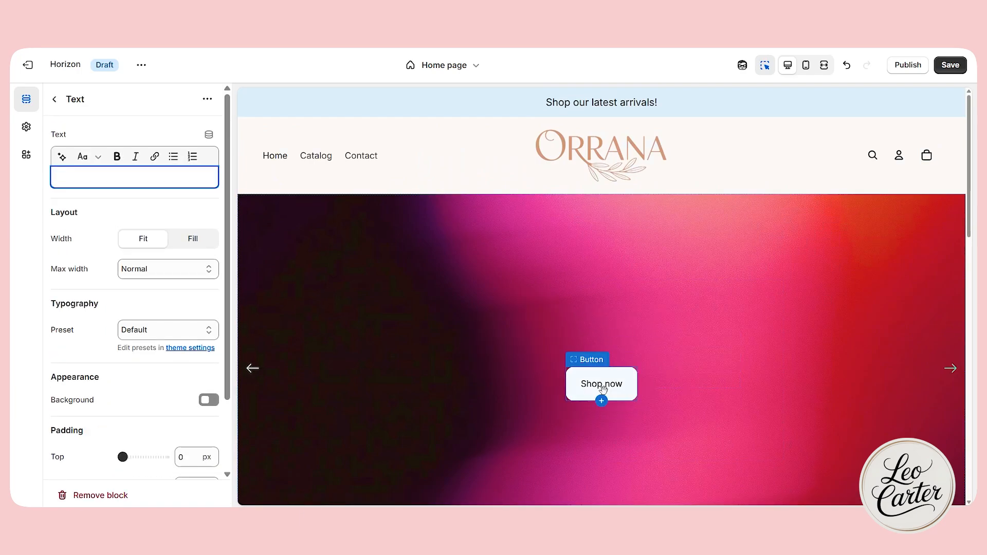
Set the "Glow like never before" banner as the first slide's image and the "Hydration is luxury" banner as the second slide's.
{"action": "left_click", "coordinate": [431, 287]}
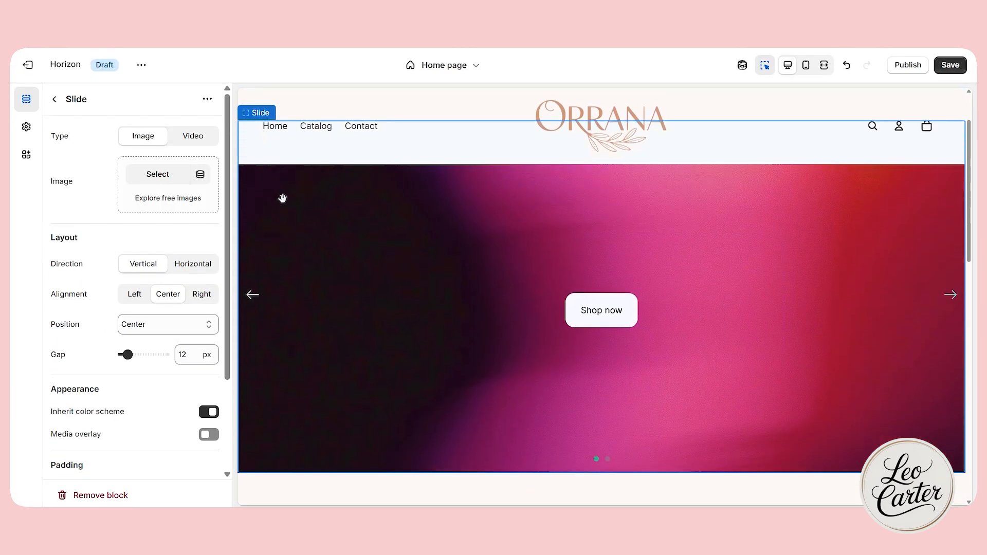
{"action": "left_click", "coordinate": [161, 178]}
{"action": "left_click", "coordinate": [339, 326]}
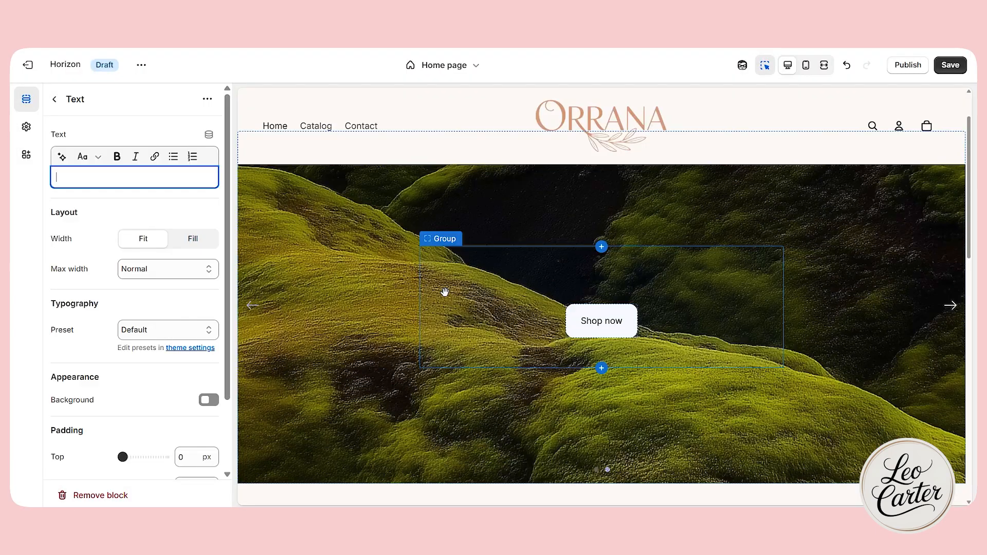
{"action": "left_click", "coordinate": [445, 292]}
{"action": "left_click", "coordinate": [353, 287]}
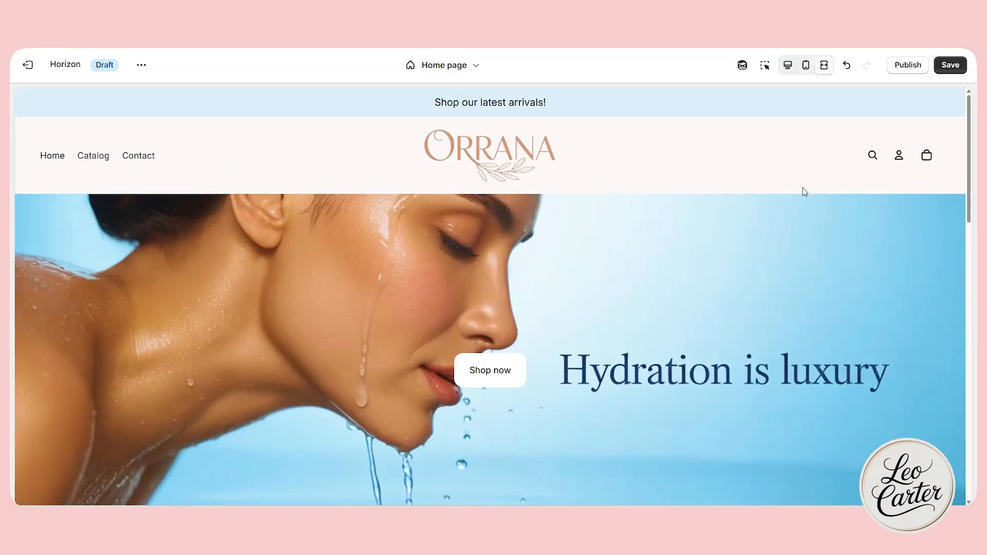
Preview both slideshow banners in the full-width view and return to the desktop editing view.
{"action": "scroll", "coordinate": [823, 200], "scroll_direction": "down", "scroll_amount": 3}
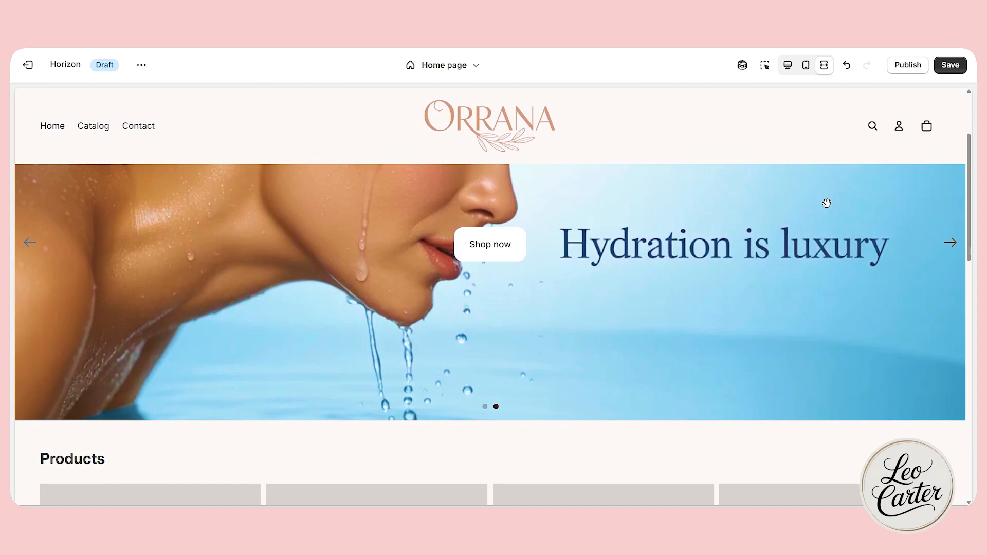
{"action": "scroll", "coordinate": [757, 259], "scroll_direction": "up", "scroll_amount": 2}
{"action": "left_click", "coordinate": [31, 309]}
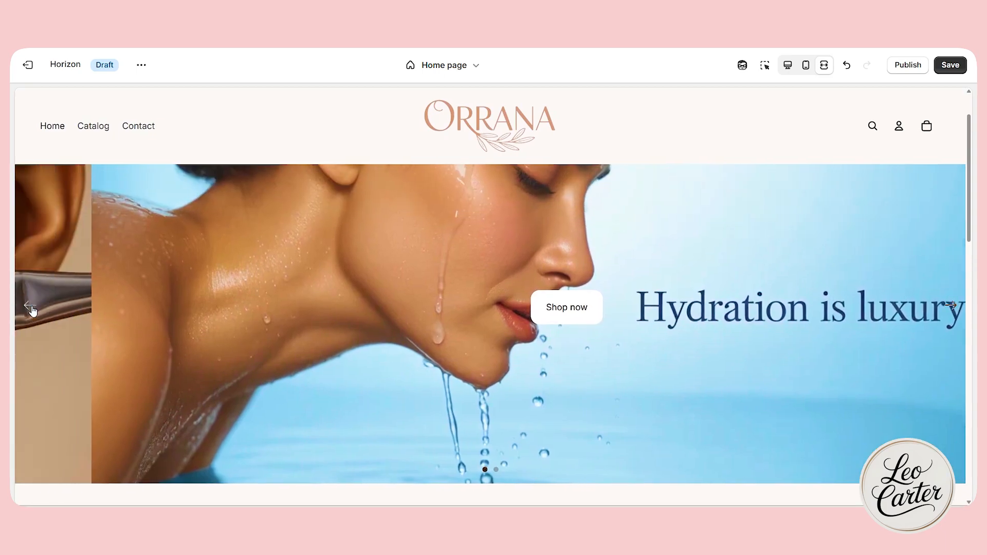
{"action": "scroll", "coordinate": [36, 314], "scroll_direction": "up", "scroll_amount": 1}
{"action": "scroll", "coordinate": [462, 321], "scroll_direction": "down", "scroll_amount": 1}
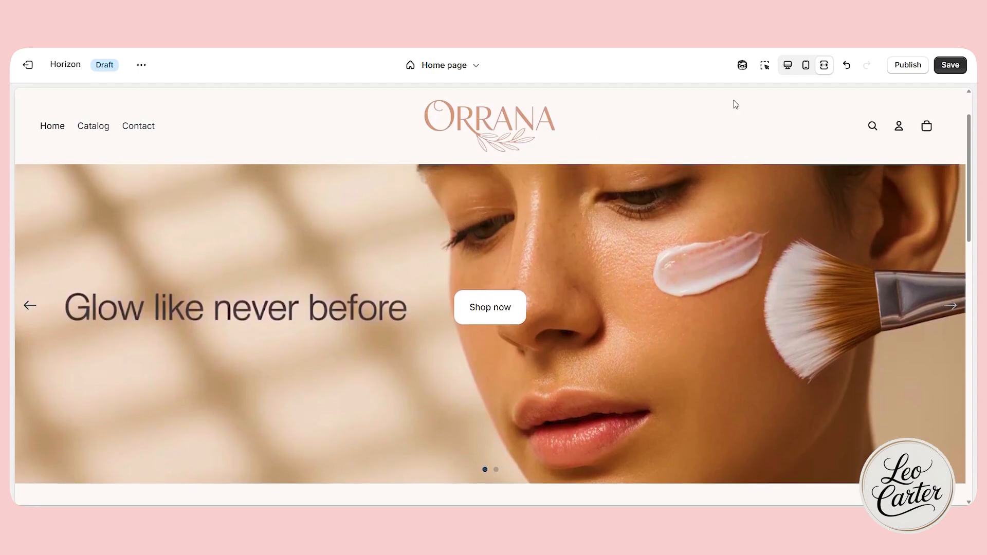
{"action": "left_click", "coordinate": [787, 65]}
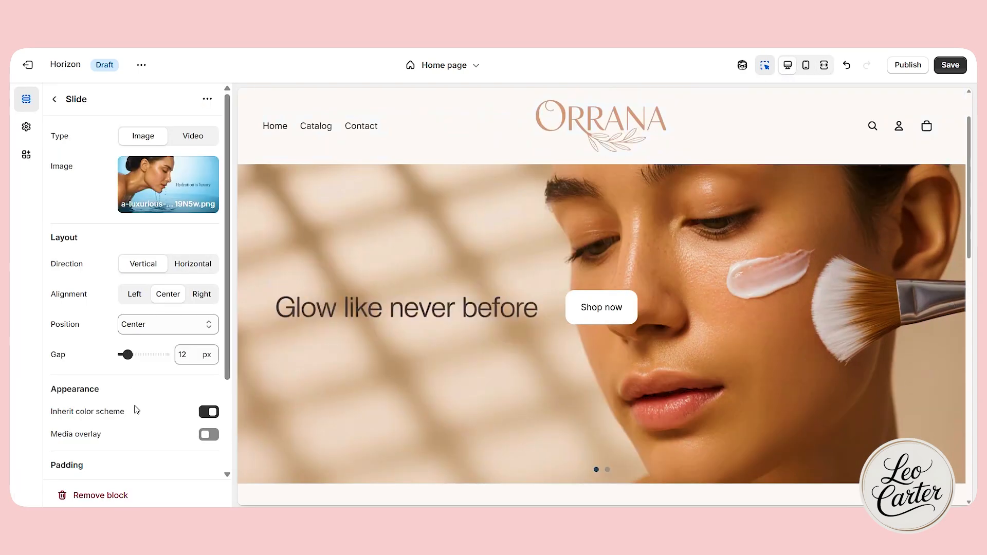
Set the "Glow like never before" slide's layout to Horizontal direction, Left alignment and Bottom position.
{"action": "scroll", "coordinate": [137, 410], "scroll_direction": "down", "scroll_amount": 2}
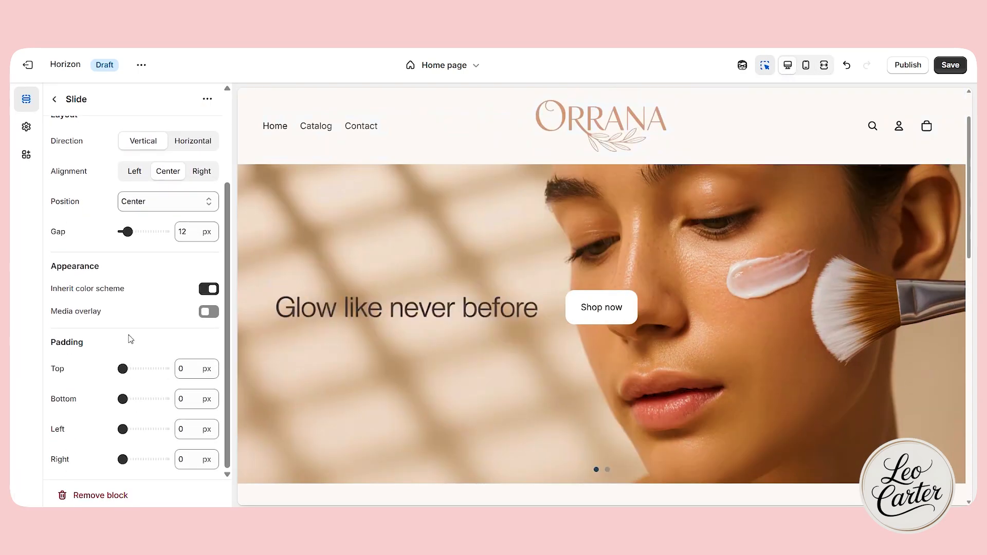
{"action": "left_click", "coordinate": [533, 377]}
{"action": "scroll", "coordinate": [128, 387], "scroll_direction": "up", "scroll_amount": 1}
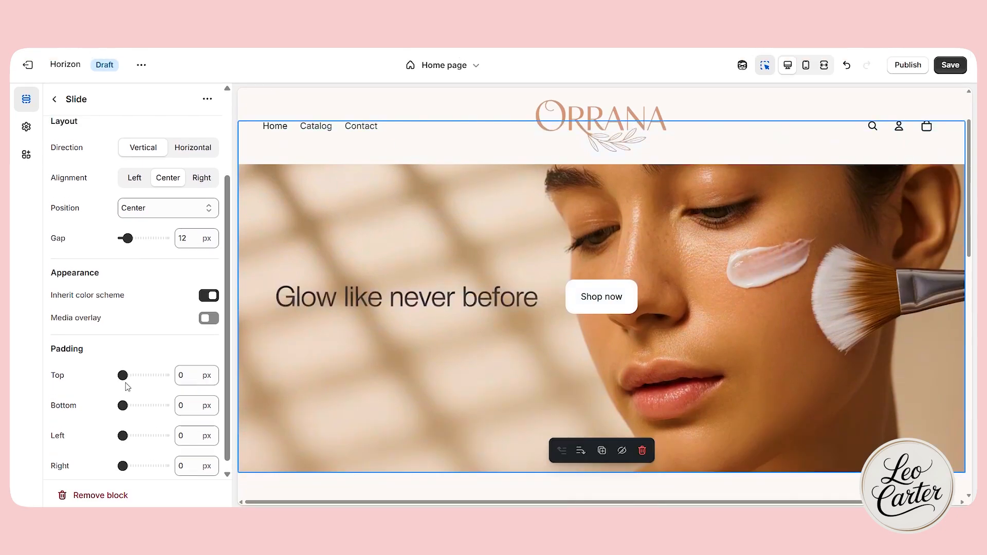
{"action": "scroll", "coordinate": [126, 383], "scroll_direction": "up", "scroll_amount": 2}
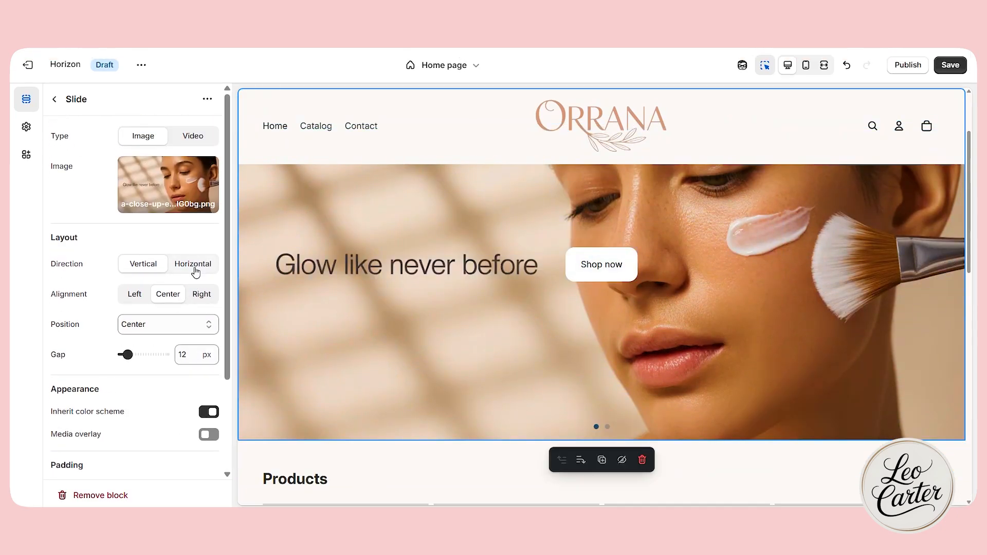
{"action": "left_click", "coordinate": [195, 270]}
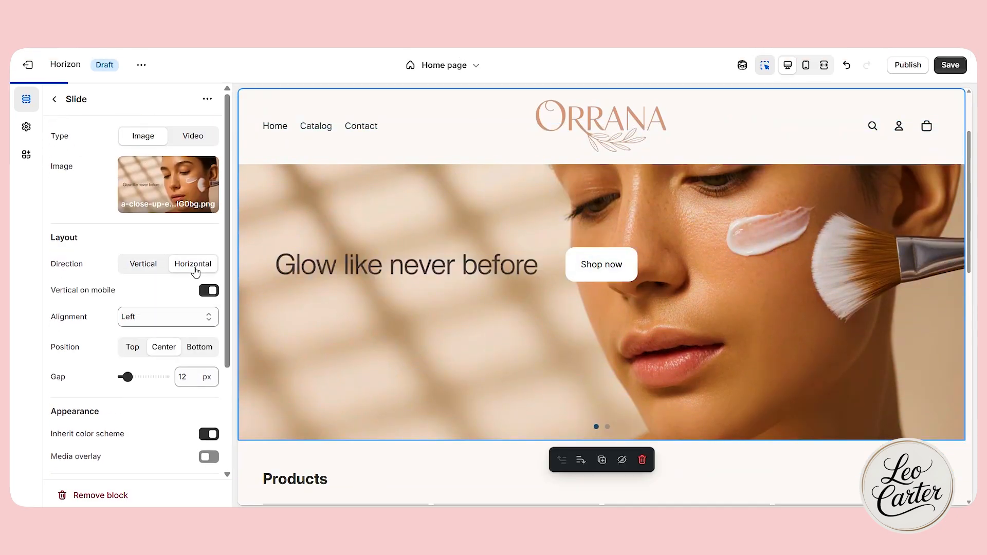
{"action": "left_click", "coordinate": [186, 319]}
{"action": "left_click", "coordinate": [181, 335]}
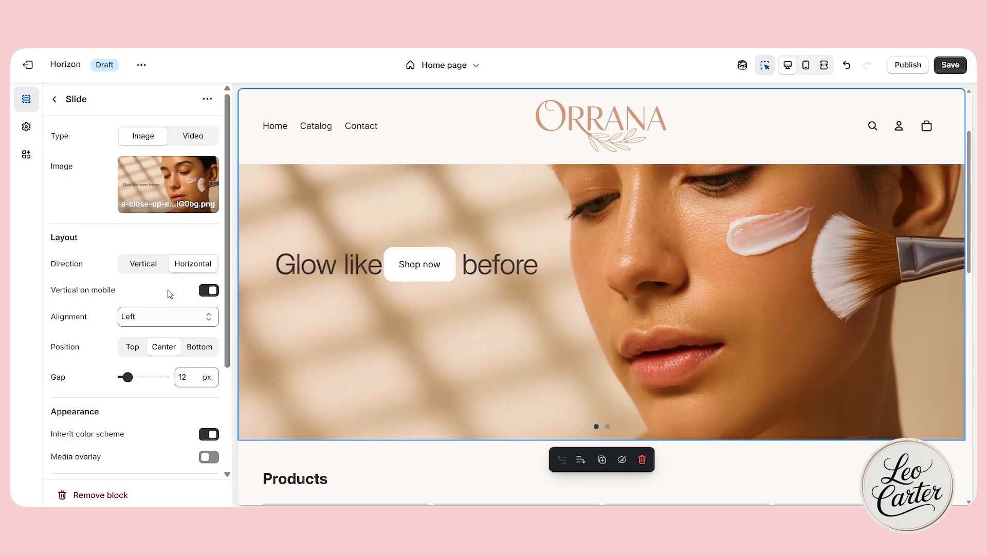
{"action": "left_click", "coordinate": [194, 357]}
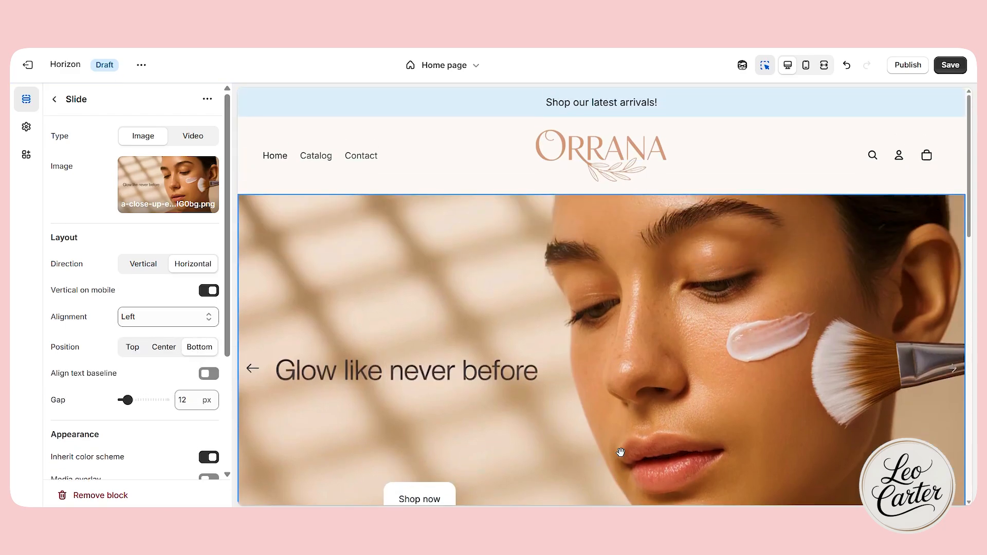
{"action": "scroll", "coordinate": [462, 360], "scroll_direction": "down", "scroll_amount": 5}
{"action": "scroll", "coordinate": [460, 362], "scroll_direction": "up", "scroll_amount": 3}
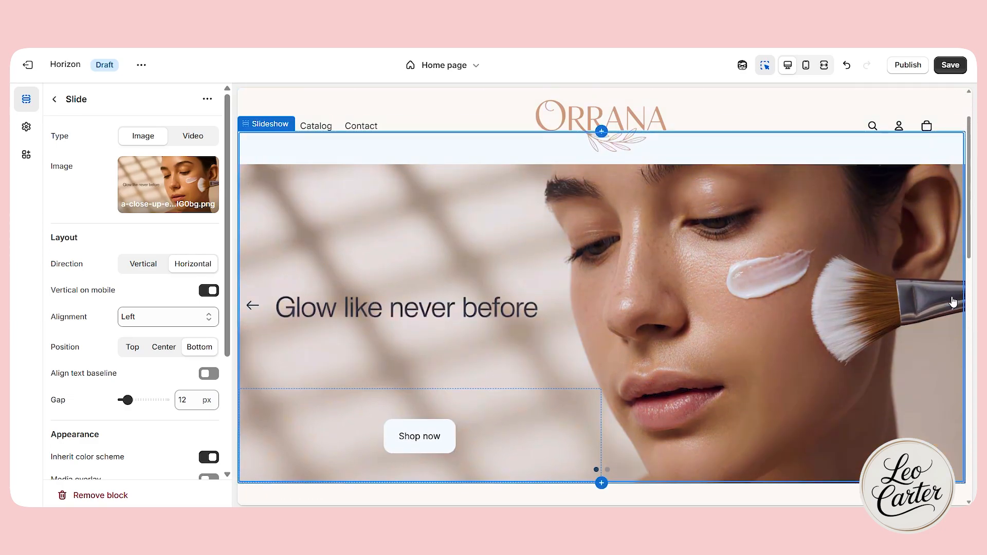
Set the content group on the "Hydration is luxury" slide to Horizontal direction, Center alignment and Bottom position.
{"action": "left_click", "coordinate": [952, 298]}
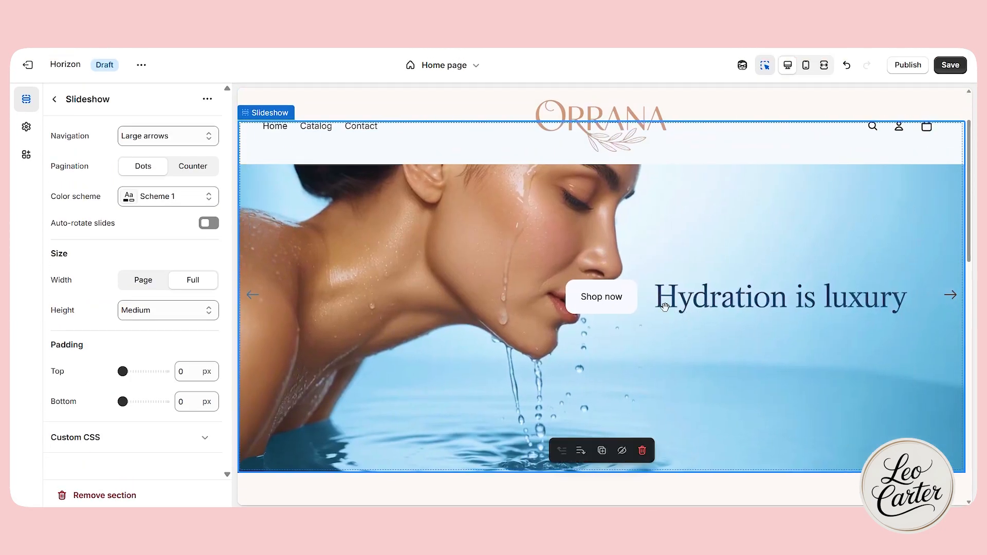
{"action": "left_click", "coordinate": [600, 304]}
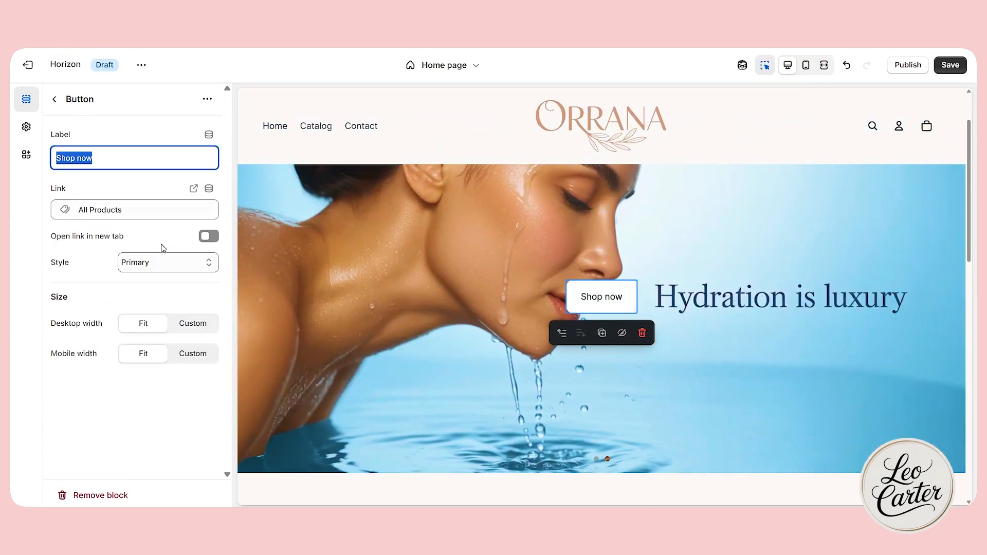
{"action": "left_click", "coordinate": [640, 249]}
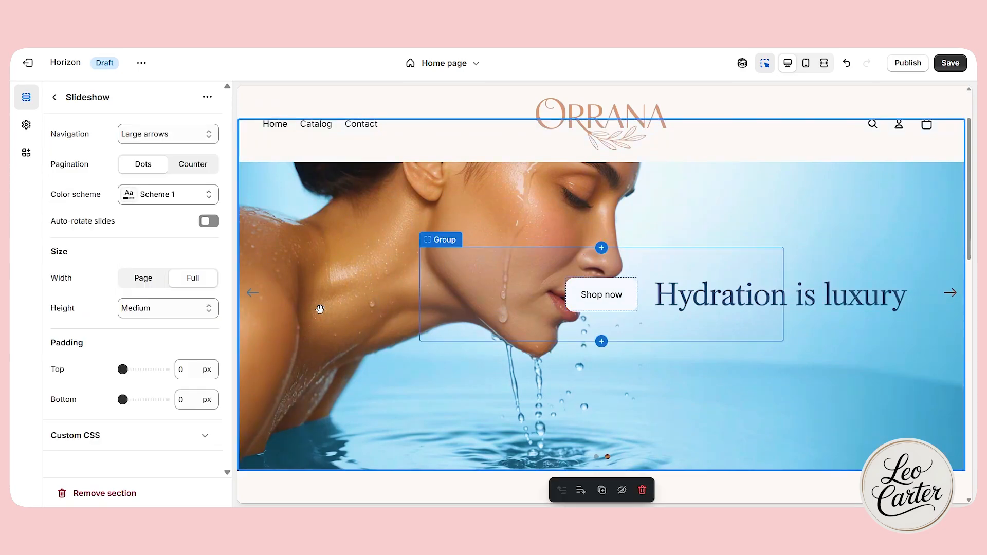
{"action": "left_click", "coordinate": [723, 320]}
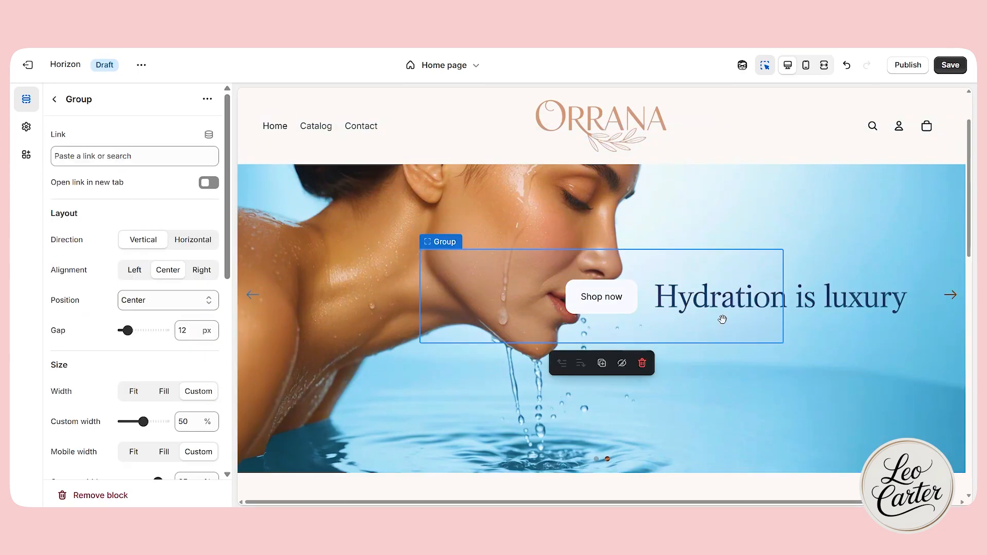
{"action": "left_click", "coordinate": [179, 240]}
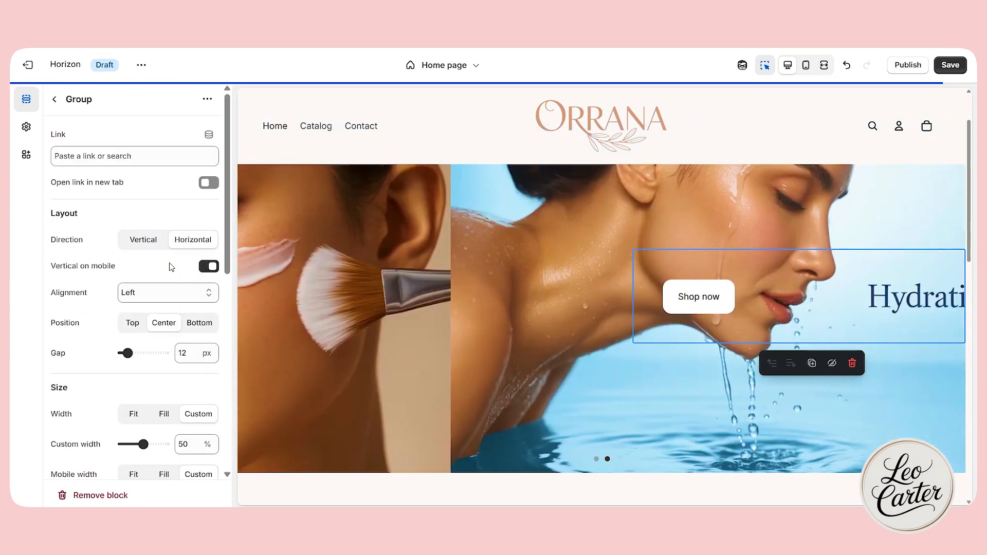
{"action": "left_click", "coordinate": [160, 297]}
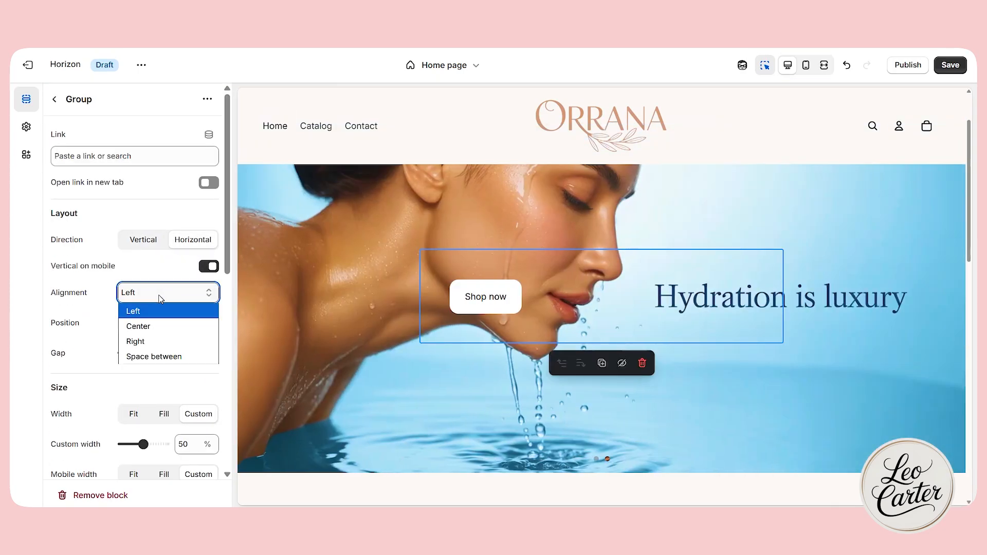
{"action": "left_click", "coordinate": [92, 337]}
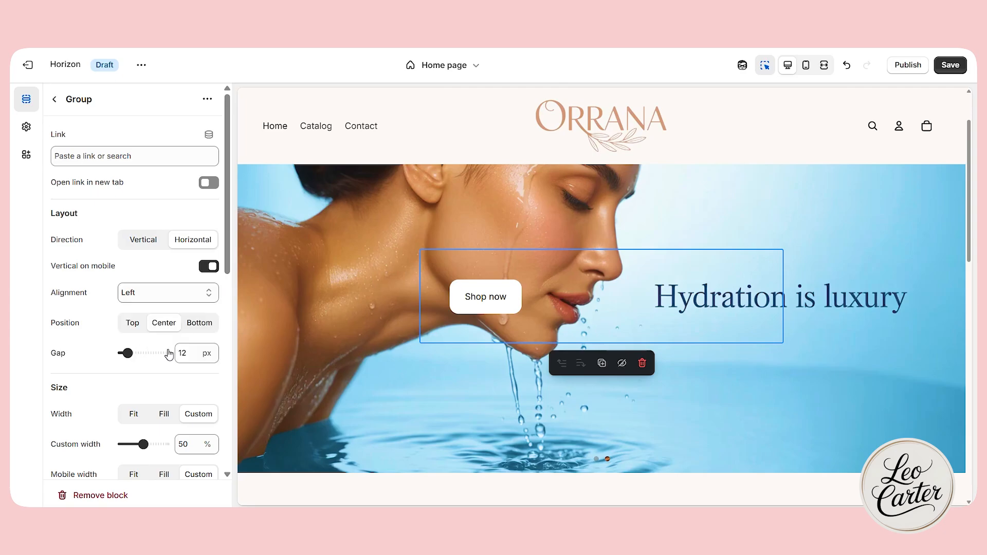
{"action": "left_click", "coordinate": [189, 323]}
Review the product grid below the slideshow and remove the Product list: Grid section.
{"action": "scroll", "coordinate": [384, 338], "scroll_direction": "down", "scroll_amount": 5}
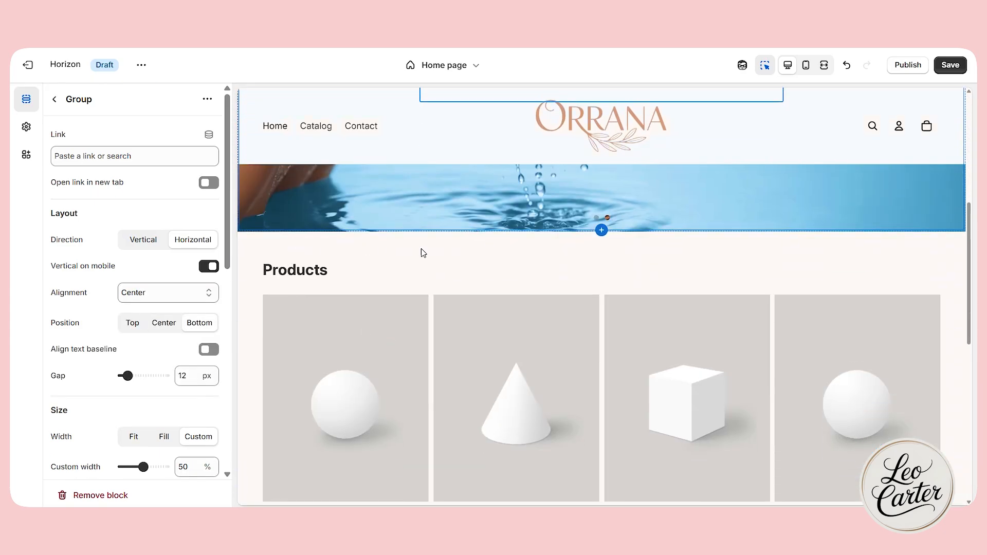
{"action": "scroll", "coordinate": [650, 271], "scroll_direction": "down", "scroll_amount": 3}
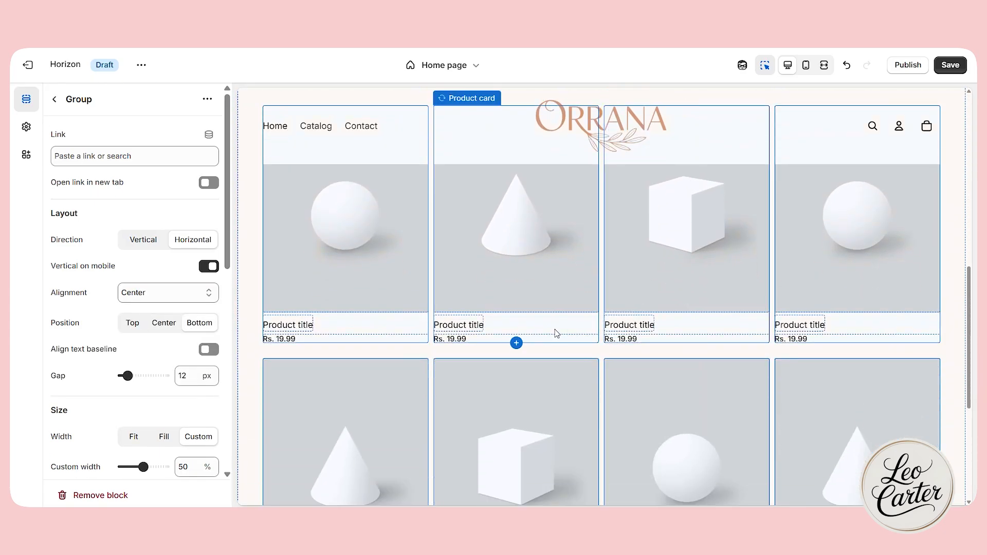
{"action": "scroll", "coordinate": [549, 303], "scroll_direction": "up", "scroll_amount": 2}
{"action": "scroll", "coordinate": [564, 315], "scroll_direction": "down", "scroll_amount": 5}
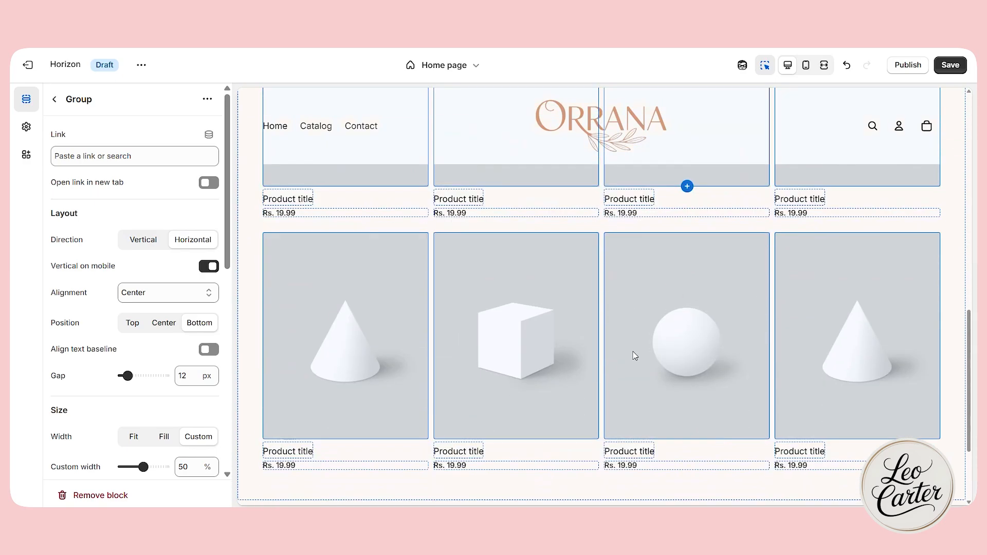
{"action": "scroll", "coordinate": [635, 356], "scroll_direction": "down", "scroll_amount": 3}
{"action": "scroll", "coordinate": [650, 342], "scroll_direction": "up", "scroll_amount": 12}
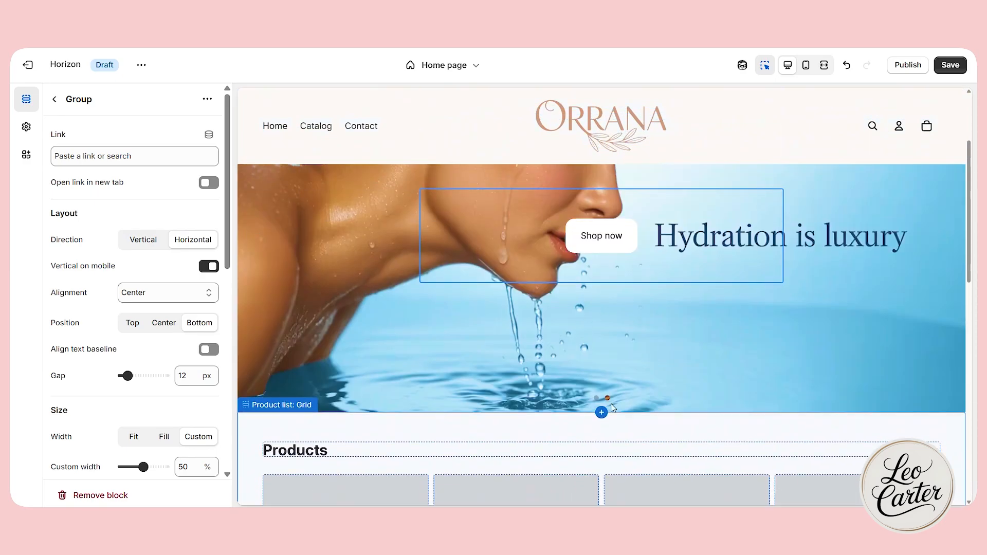
{"action": "scroll", "coordinate": [632, 391], "scroll_direction": "down", "scroll_amount": 1}
{"action": "left_click", "coordinate": [662, 368]}
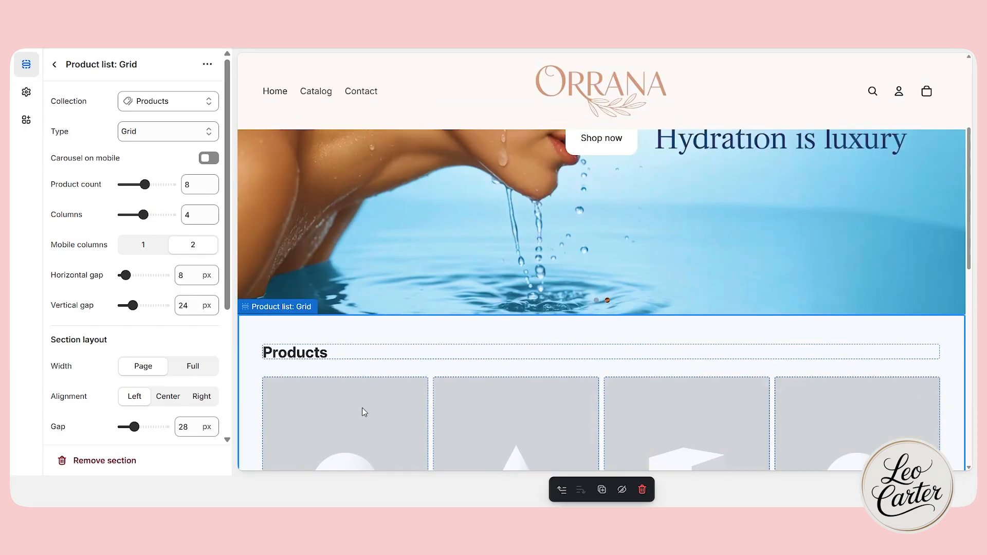
{"action": "left_click", "coordinate": [90, 459]}
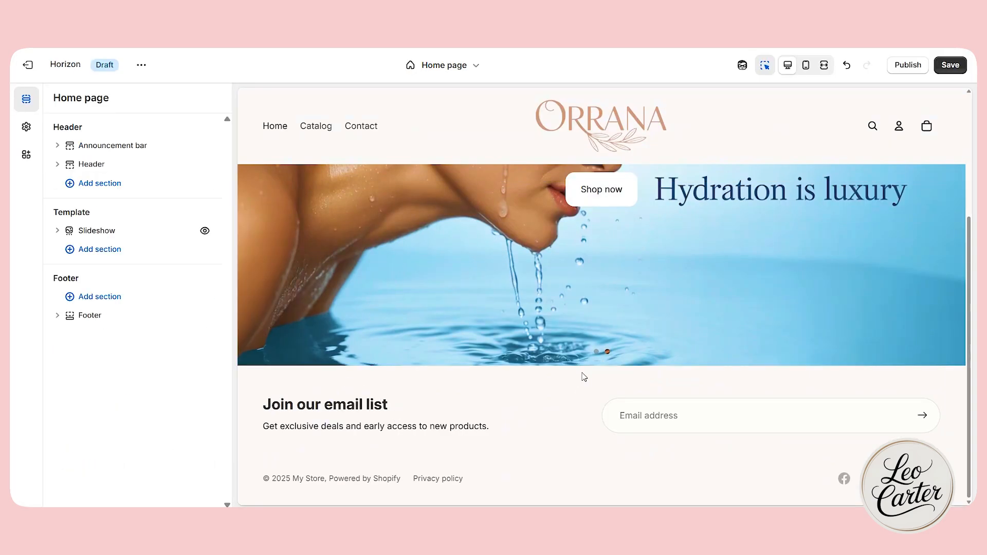
Search the sections for "pr" and add a Product list: Carousel section to the template below the slideshow.
{"action": "left_click", "coordinate": [603, 348]}
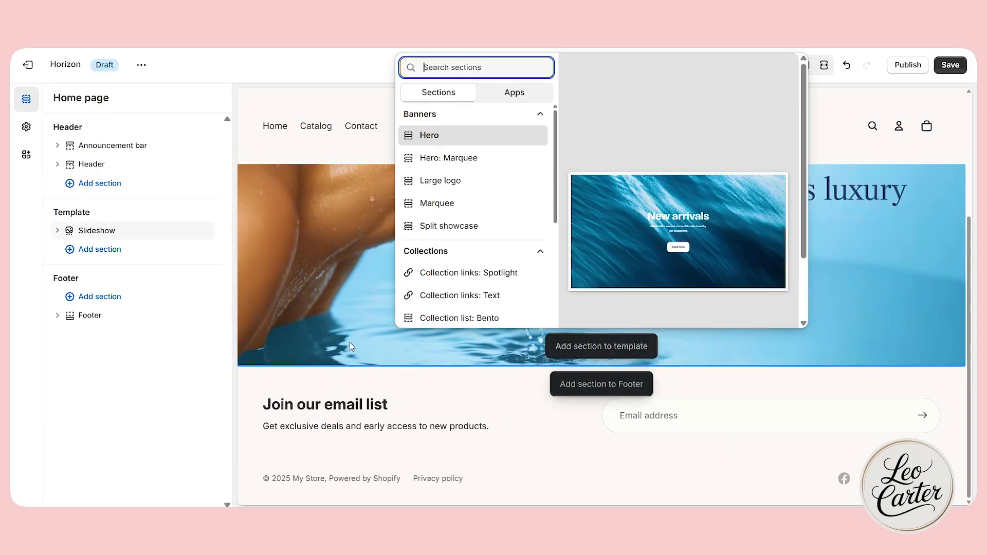
{"action": "type", "text": "pr"}
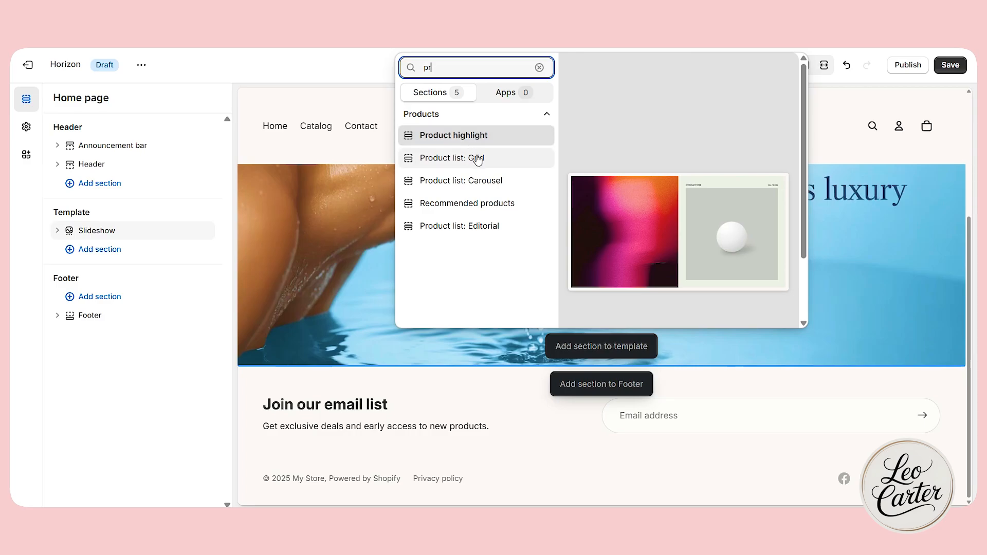
{"action": "left_click", "coordinate": [478, 182]}
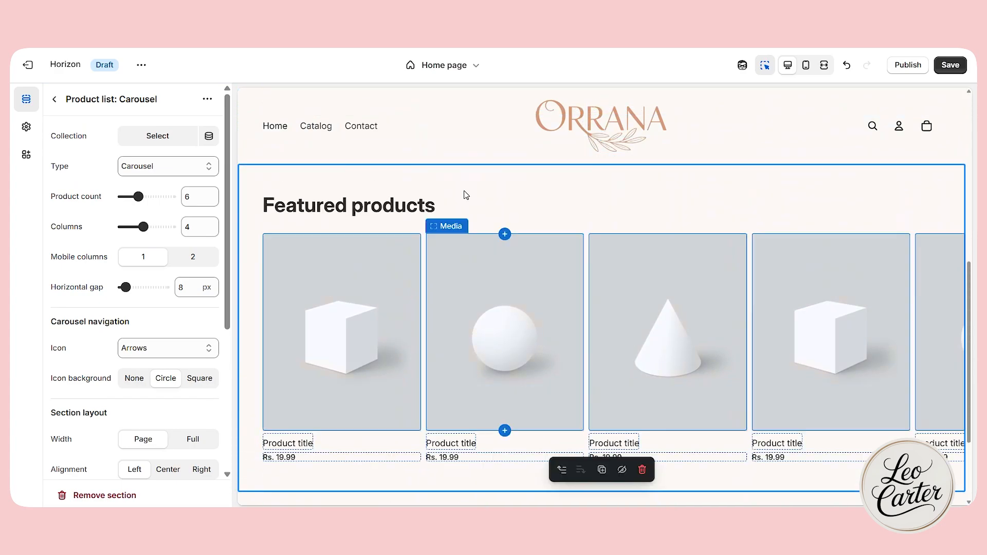
Open the collection choices for the product carousel and save the theme changes.
{"action": "left_click", "coordinate": [468, 194]}
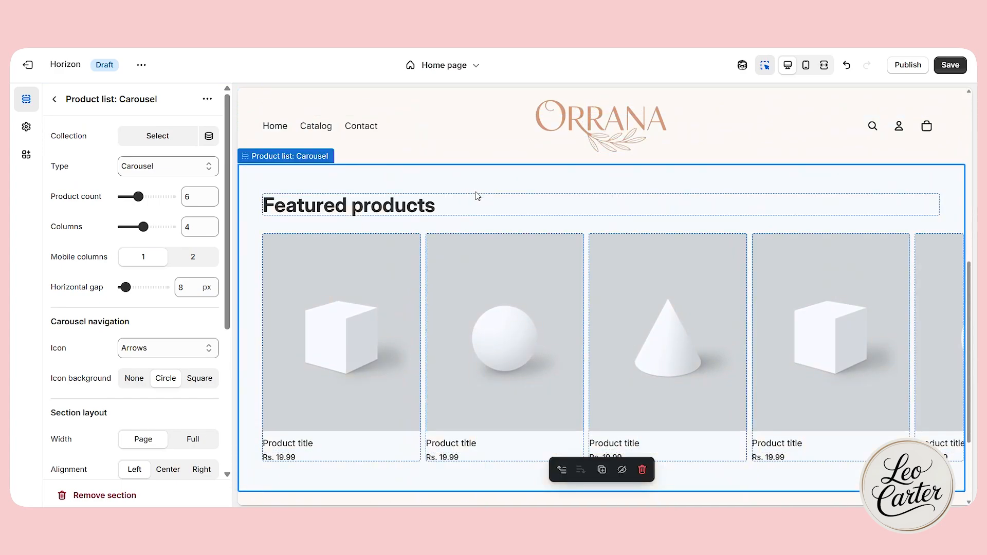
{"action": "left_click", "coordinate": [149, 137]}
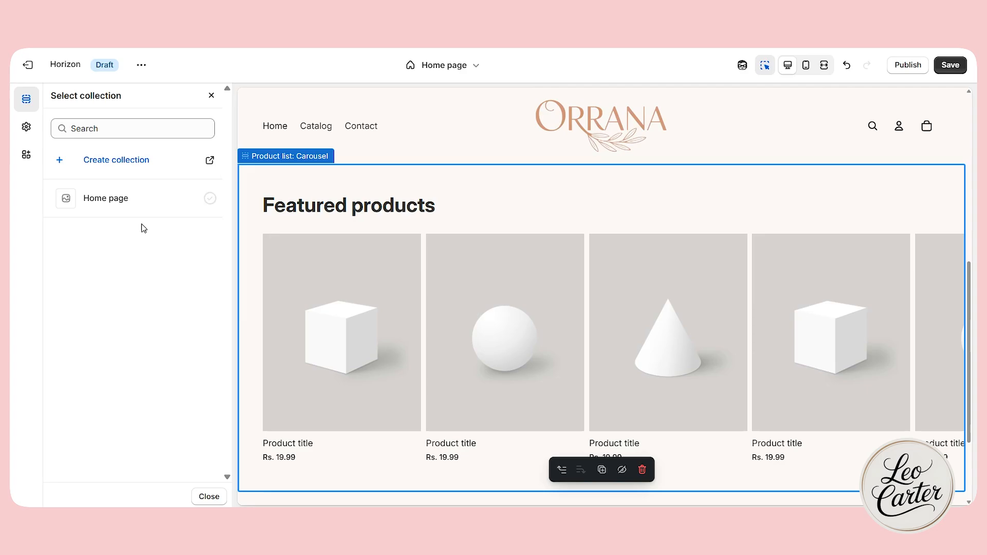
{"action": "left_click", "coordinate": [952, 72]}
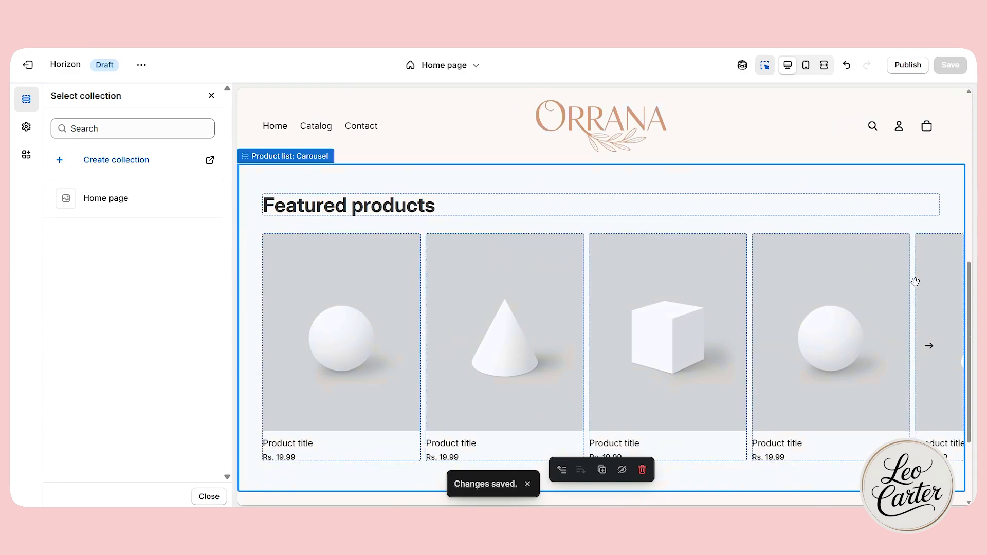
Go to the store's product collections in the admin and start adding a new collection.
{"action": "left_click", "coordinate": [118, 159]}
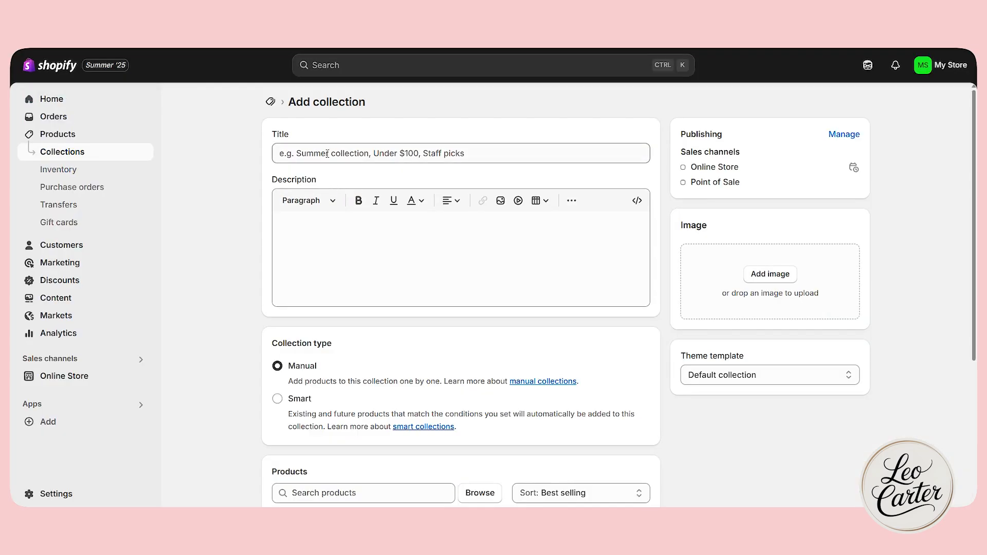
{"action": "left_click", "coordinate": [313, 154]}
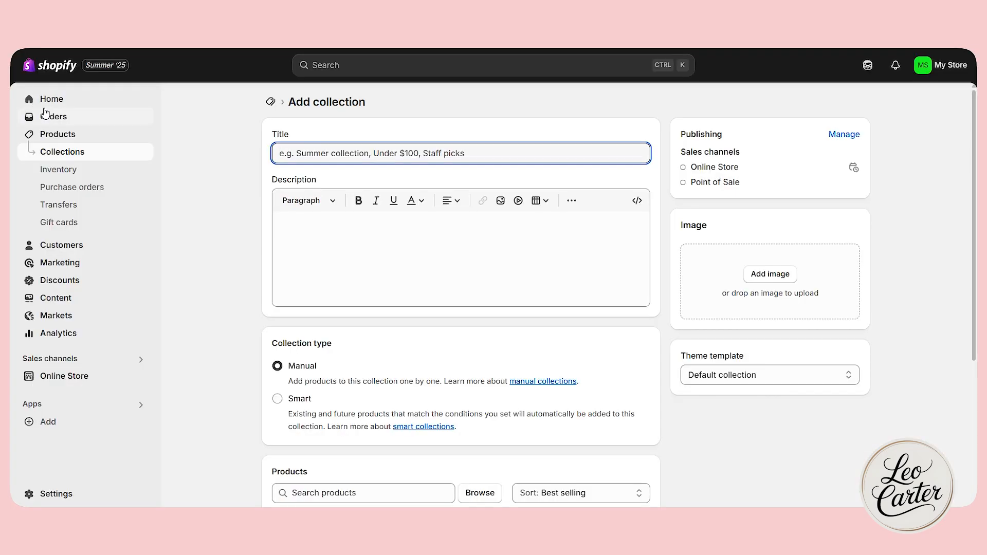
{"action": "left_click", "coordinate": [66, 100]}
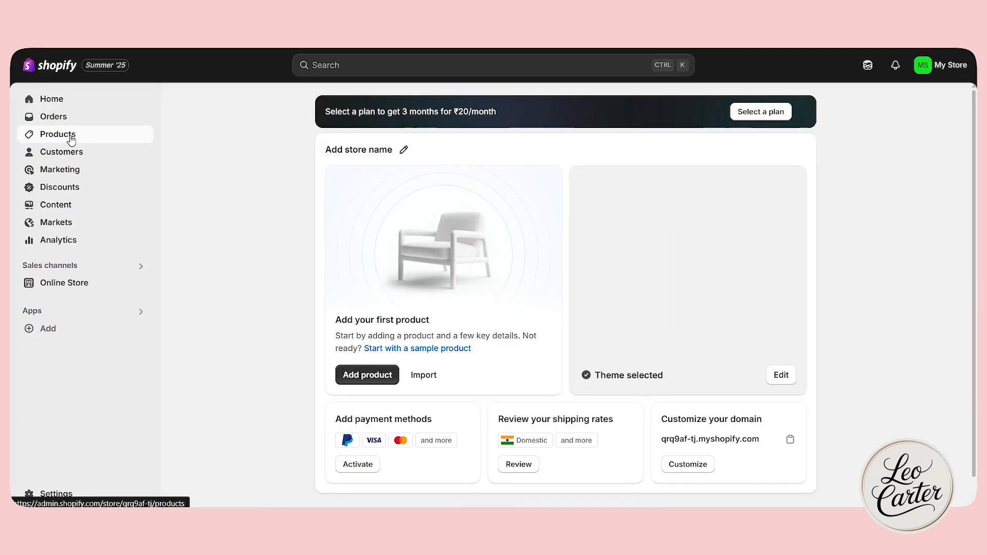
{"action": "left_click", "coordinate": [72, 138]}
{"action": "left_click", "coordinate": [78, 153]}
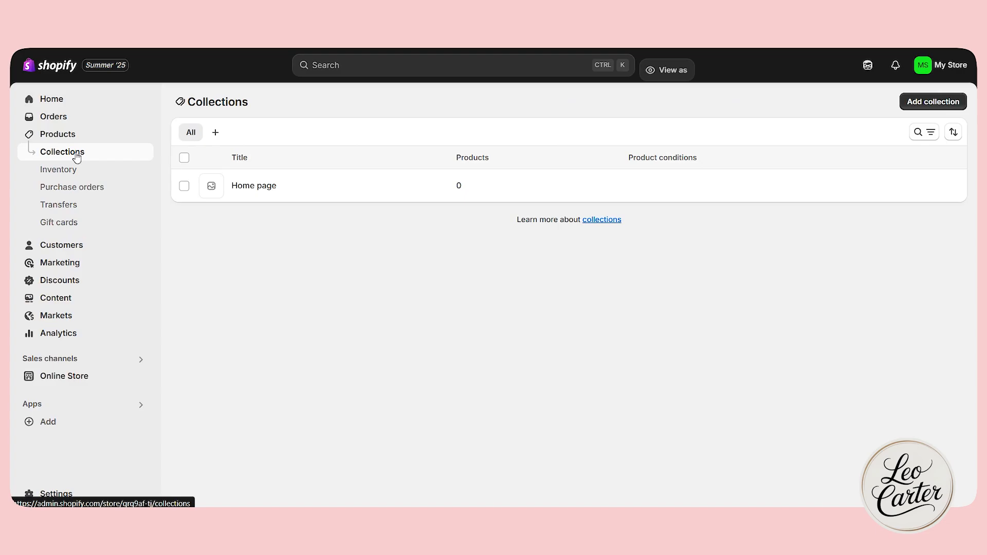
{"action": "left_click", "coordinate": [908, 104]}
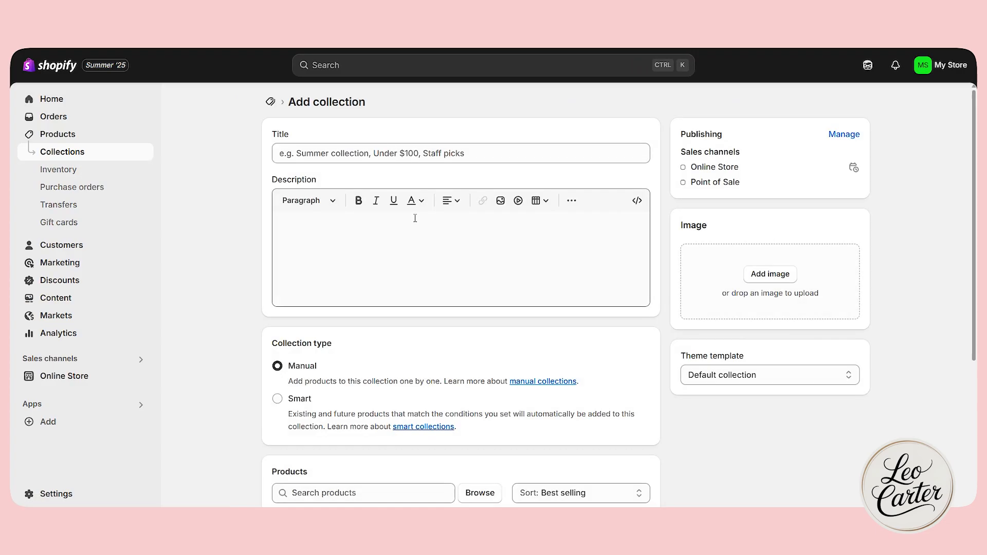
Title the new collection SKINCARE.
{"action": "left_click", "coordinate": [372, 157]}
{"action": "type", "text": "skincare"}
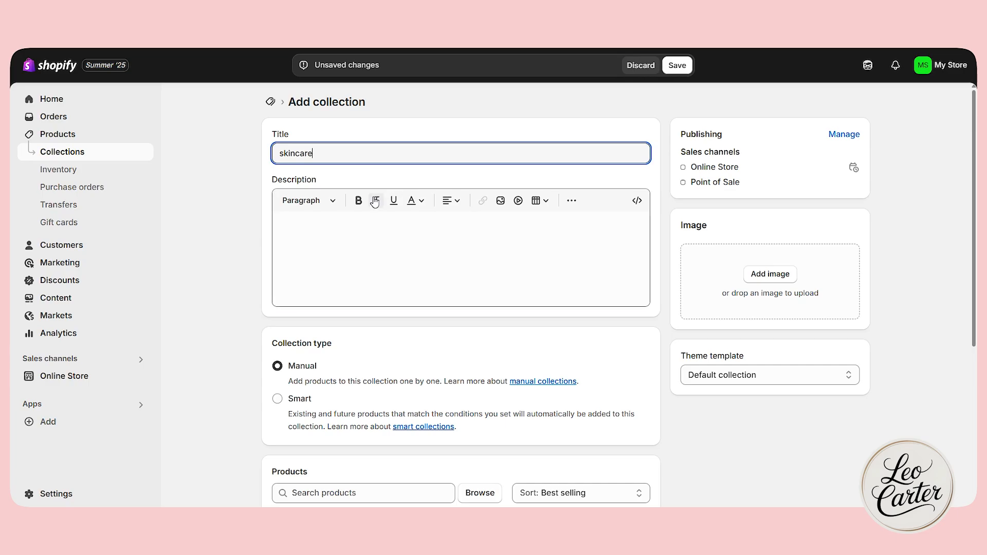
{"action": "left_click", "coordinate": [367, 237]}
Set the SKINCARE collection type to Smart and base its condition on Price.
{"action": "scroll", "coordinate": [360, 257], "scroll_direction": "down", "scroll_amount": 1}
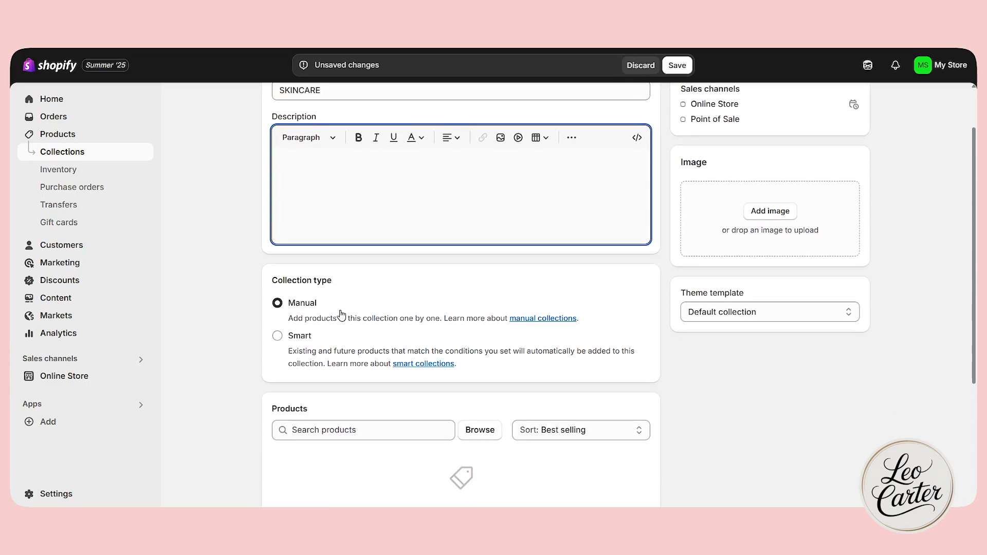
{"action": "scroll", "coordinate": [342, 314], "scroll_direction": "down", "scroll_amount": 2}
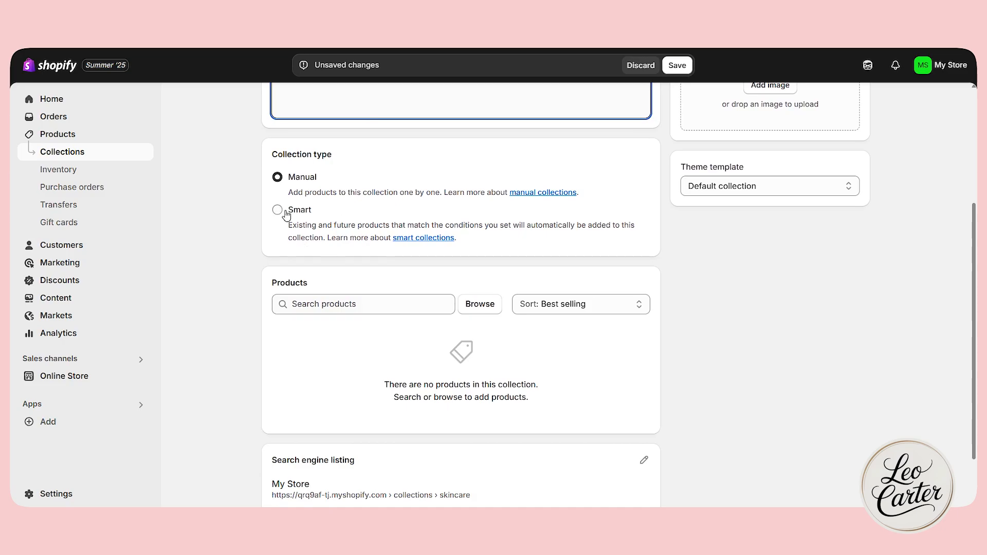
{"action": "left_click", "coordinate": [308, 304]}
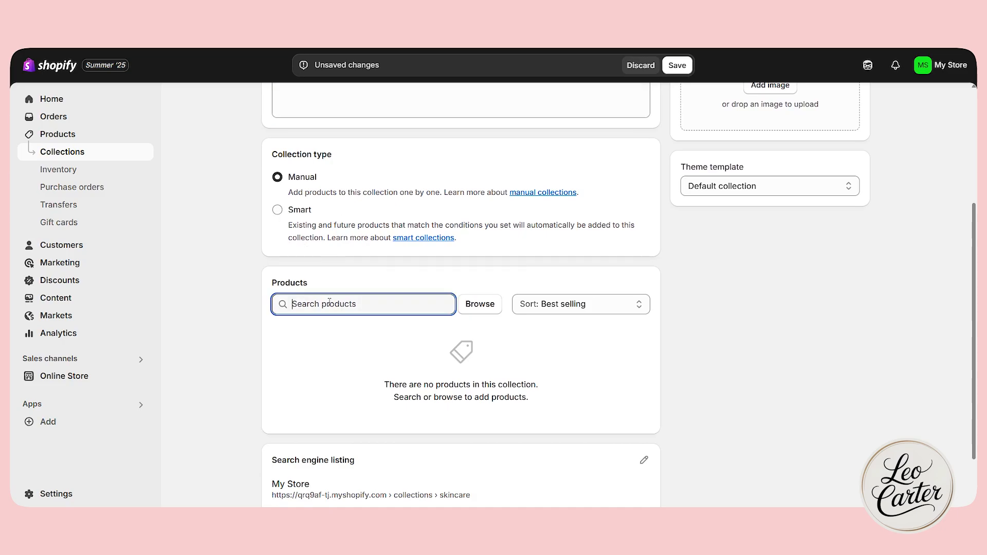
{"action": "left_click", "coordinate": [277, 210]}
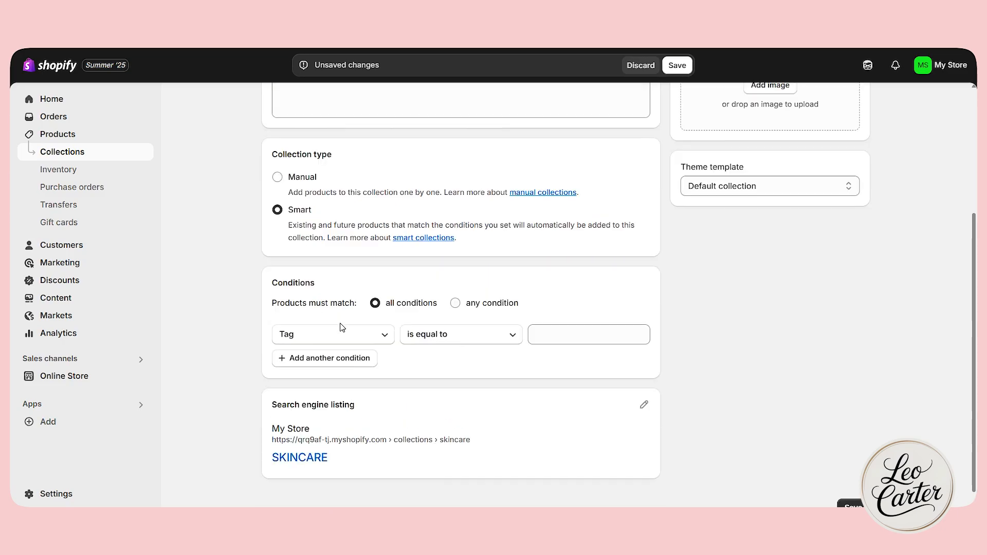
{"action": "left_click", "coordinate": [328, 343]}
{"action": "left_click", "coordinate": [309, 249]}
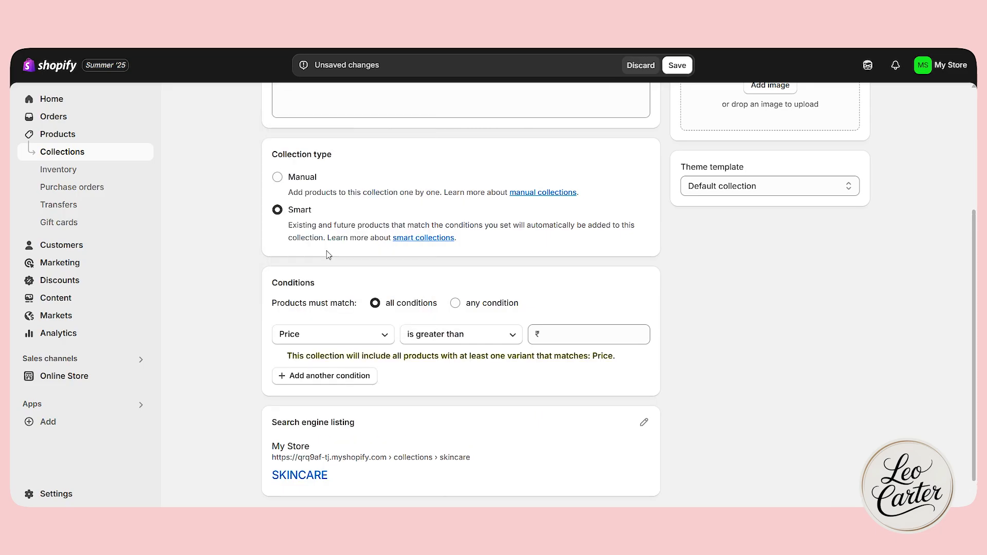
Set the price condition to "is less than" with a value of ₹100.
{"action": "left_click", "coordinate": [460, 339]}
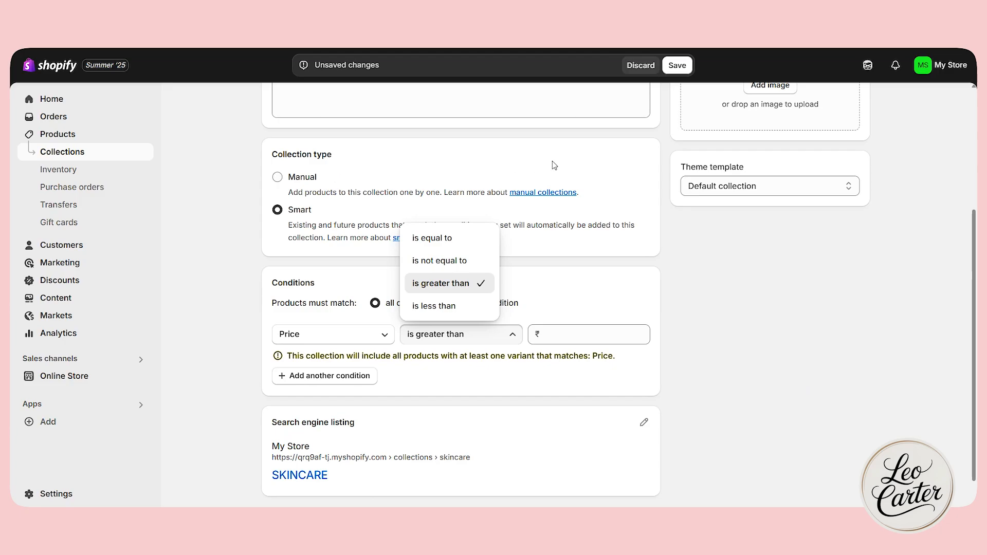
{"action": "left_click", "coordinate": [470, 306]}
{"action": "scroll", "coordinate": [731, 375], "scroll_direction": "up", "scroll_amount": 4}
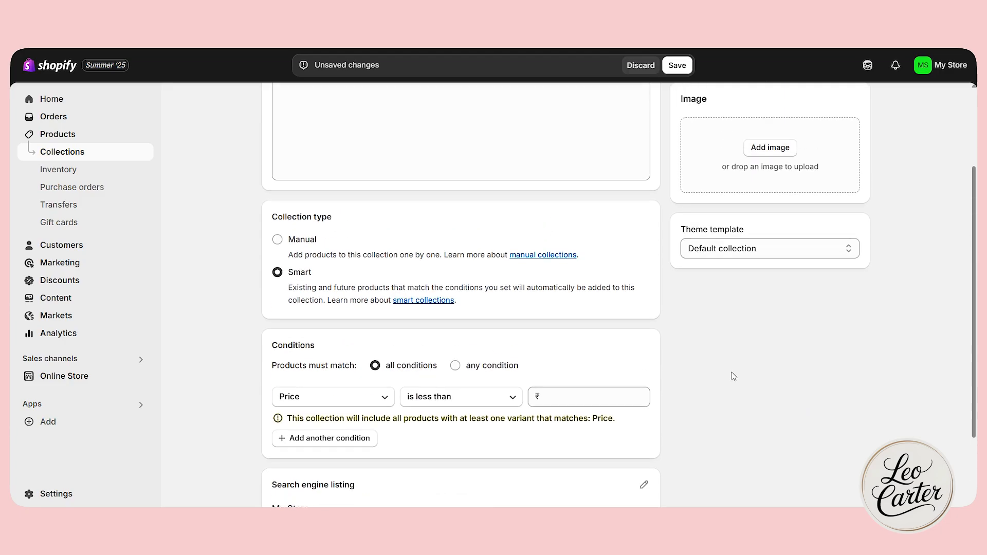
{"action": "scroll", "coordinate": [820, 414], "scroll_direction": "down", "scroll_amount": 2}
{"action": "scroll", "coordinate": [787, 426], "scroll_direction": "down", "scroll_amount": 1}
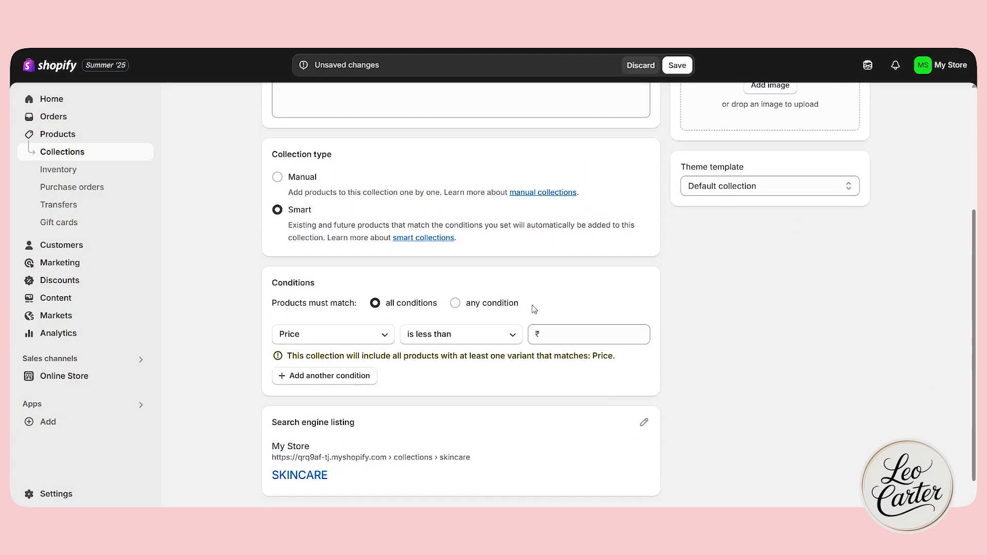
{"action": "left_click", "coordinate": [598, 338]}
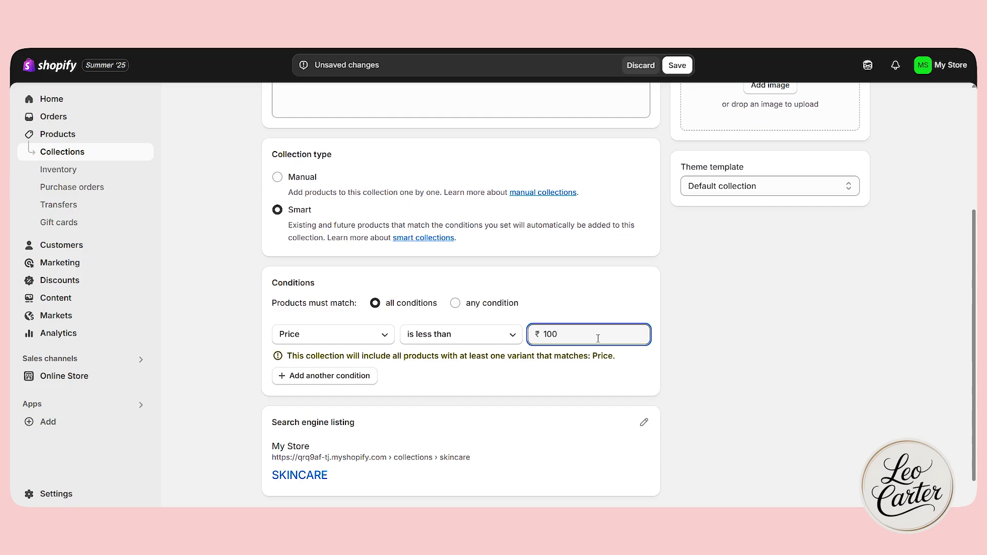
Check the smart collection's settings and switch the collection type back to Manual.
{"action": "scroll", "coordinate": [522, 379], "scroll_direction": "up", "scroll_amount": 4}
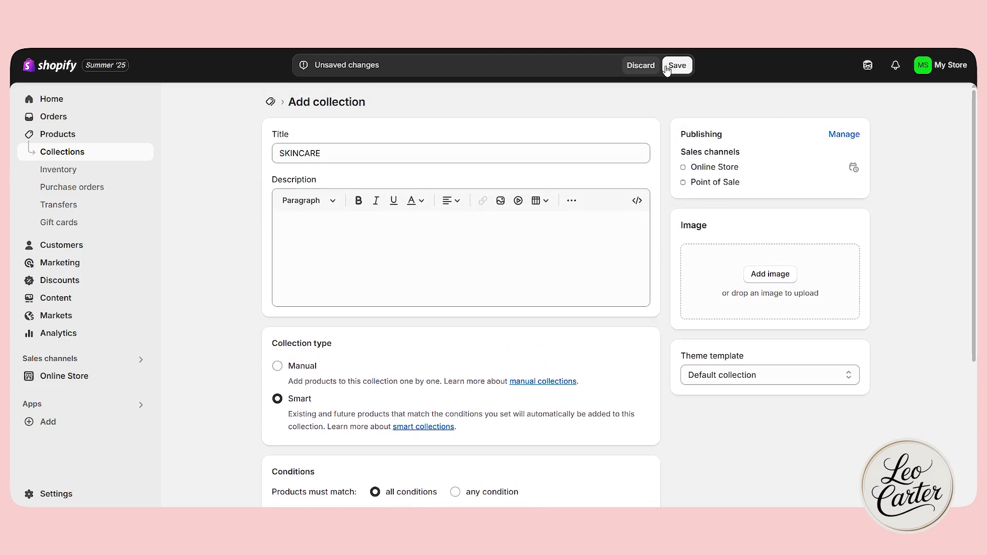
{"action": "scroll", "coordinate": [589, 362], "scroll_direction": "down", "scroll_amount": 4}
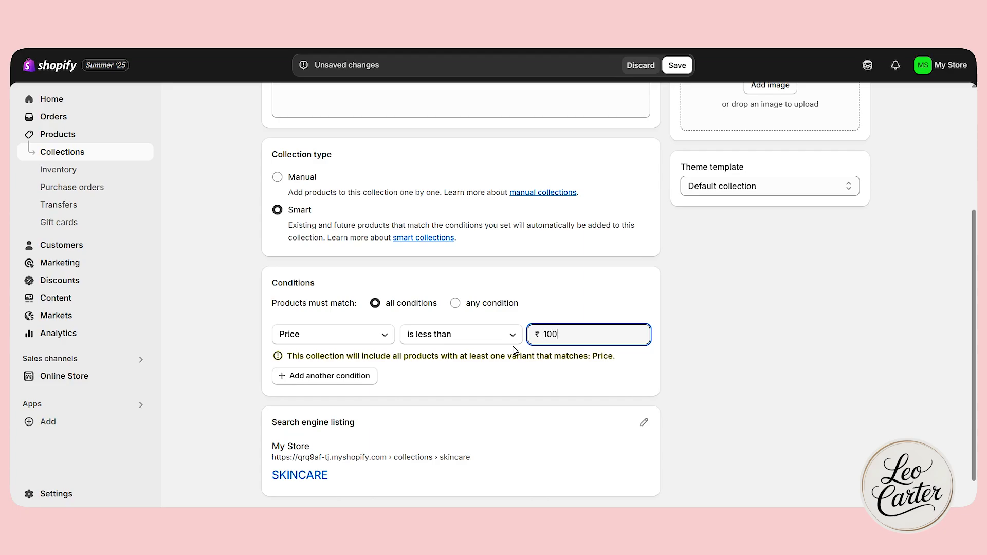
{"action": "scroll", "coordinate": [485, 352], "scroll_direction": "up", "scroll_amount": 4}
{"action": "scroll", "coordinate": [463, 320], "scroll_direction": "down", "scroll_amount": 3}
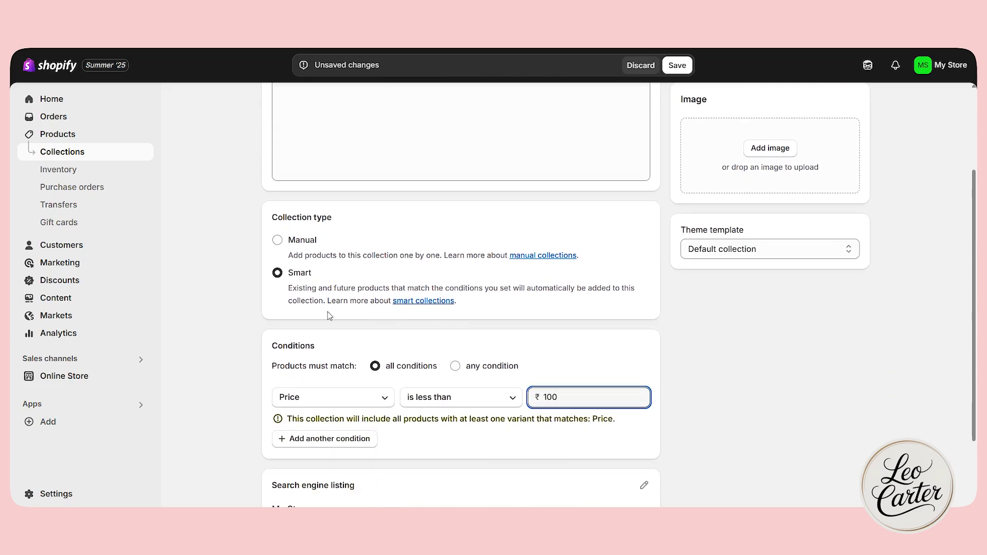
{"action": "left_click", "coordinate": [277, 241]}
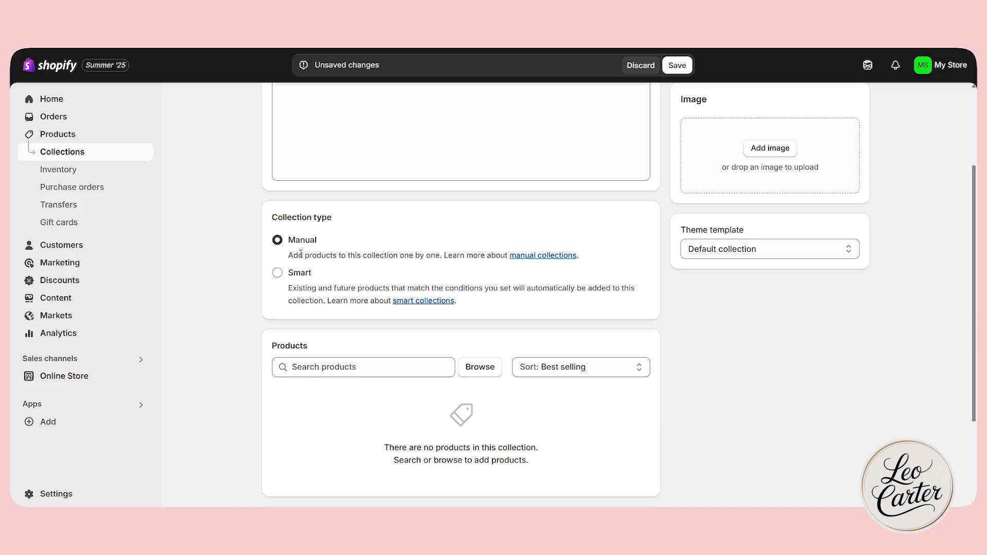
Add the portrait of the woman holding orange flowers as the collection image and save the SKINCARE collection.
{"action": "scroll", "coordinate": [484, 305], "scroll_direction": "up", "scroll_amount": 2}
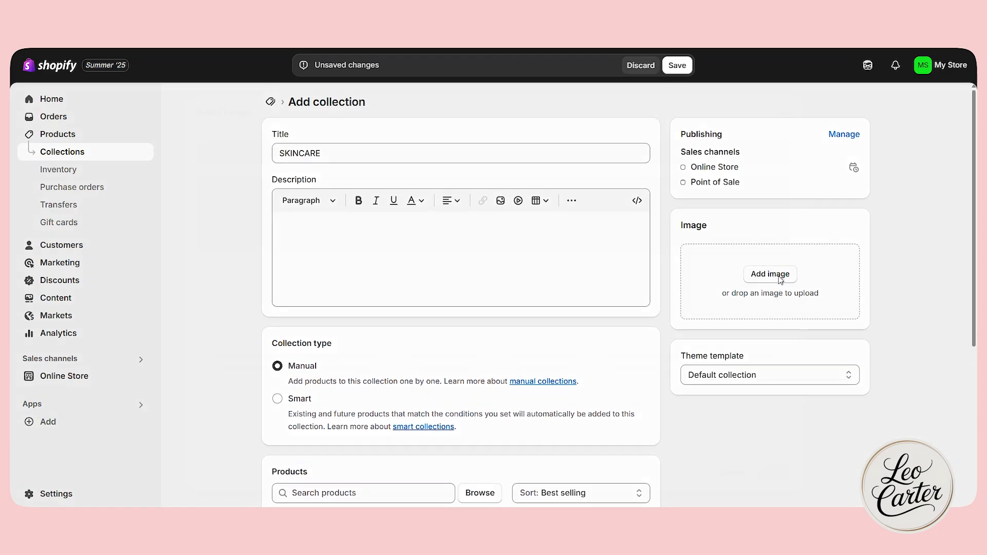
{"action": "left_click", "coordinate": [770, 274]}
{"action": "left_click", "coordinate": [776, 458]}
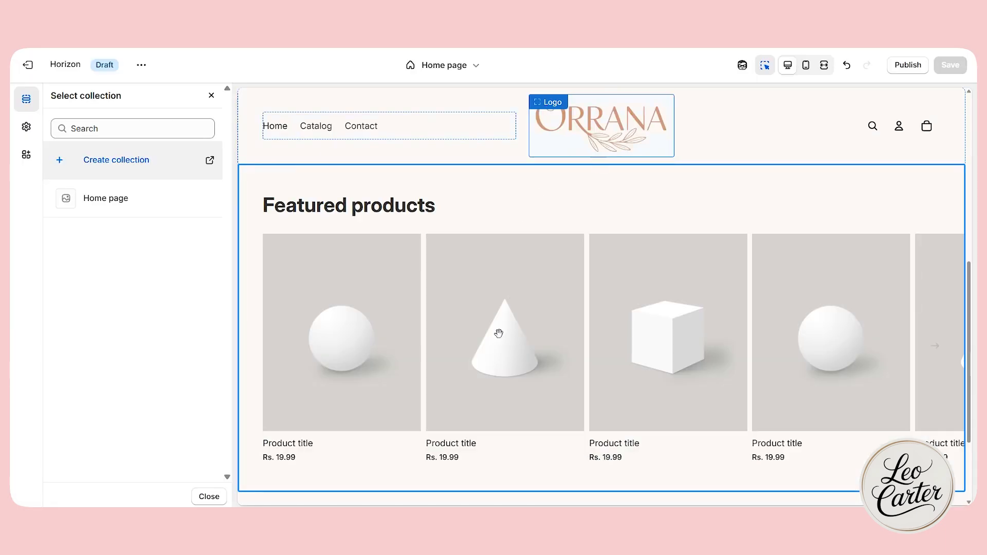
{"action": "scroll", "coordinate": [496, 330], "scroll_direction": "down", "scroll_amount": 3}
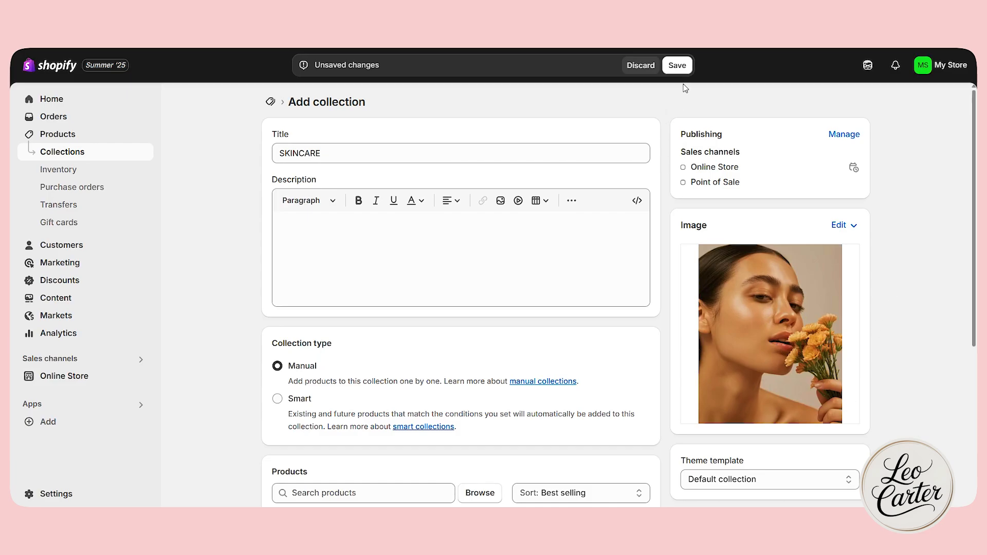
{"action": "left_click", "coordinate": [678, 66]}
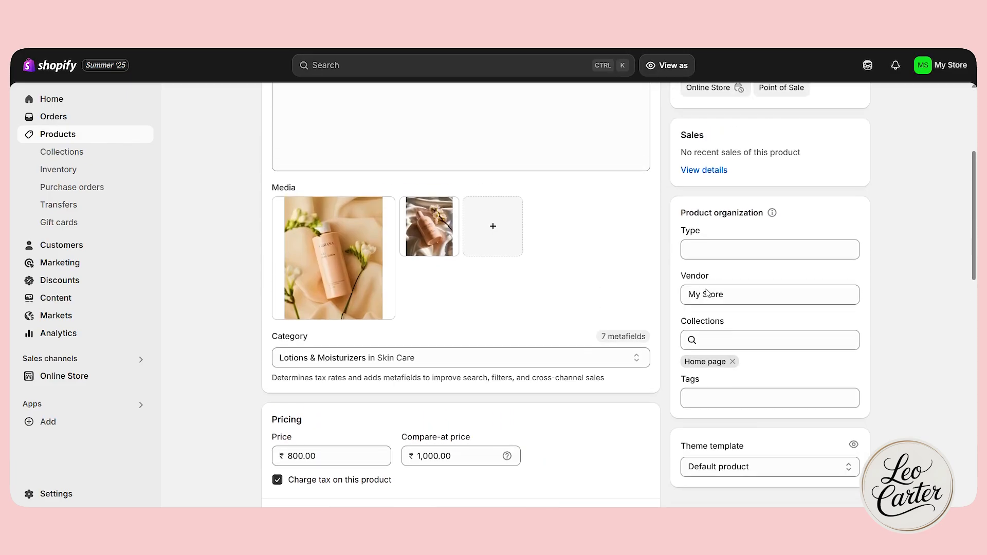
Add the body lotion product to the SKINCARE collection alongside Home page and save the product.
{"action": "left_click", "coordinate": [711, 338]}
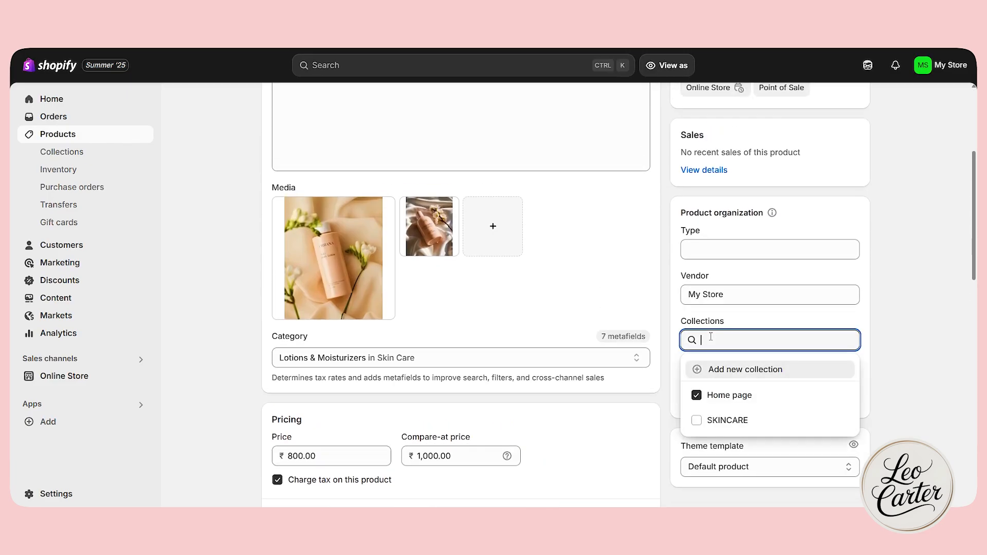
{"action": "left_click", "coordinate": [709, 424]}
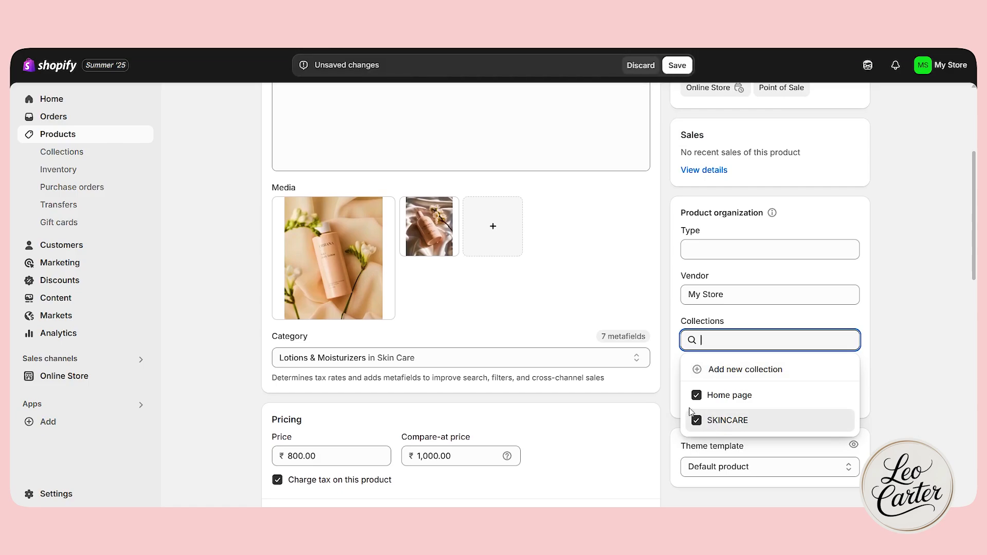
{"action": "left_click", "coordinate": [906, 392]}
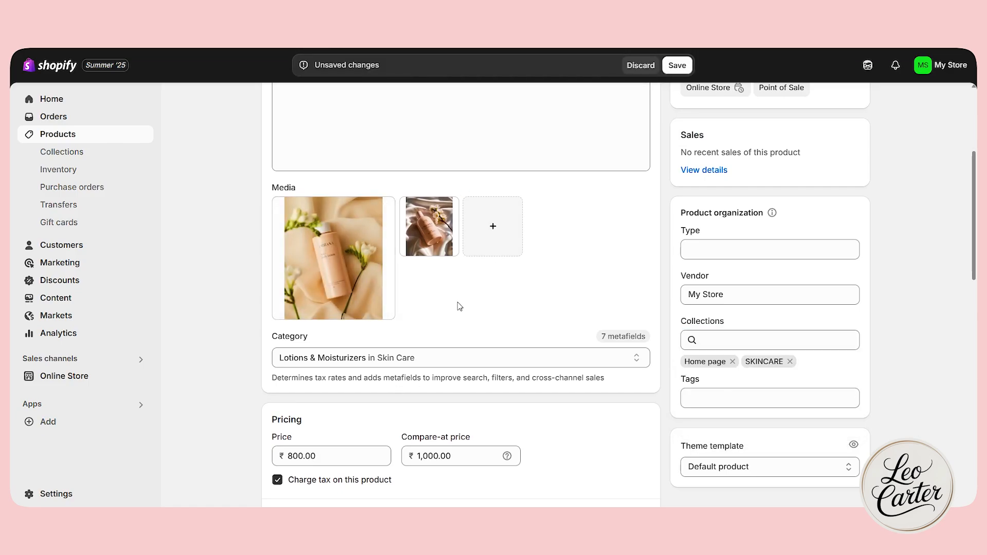
{"action": "scroll", "coordinate": [460, 306], "scroll_direction": "up", "scroll_amount": 5}
{"action": "left_click", "coordinate": [676, 65]}
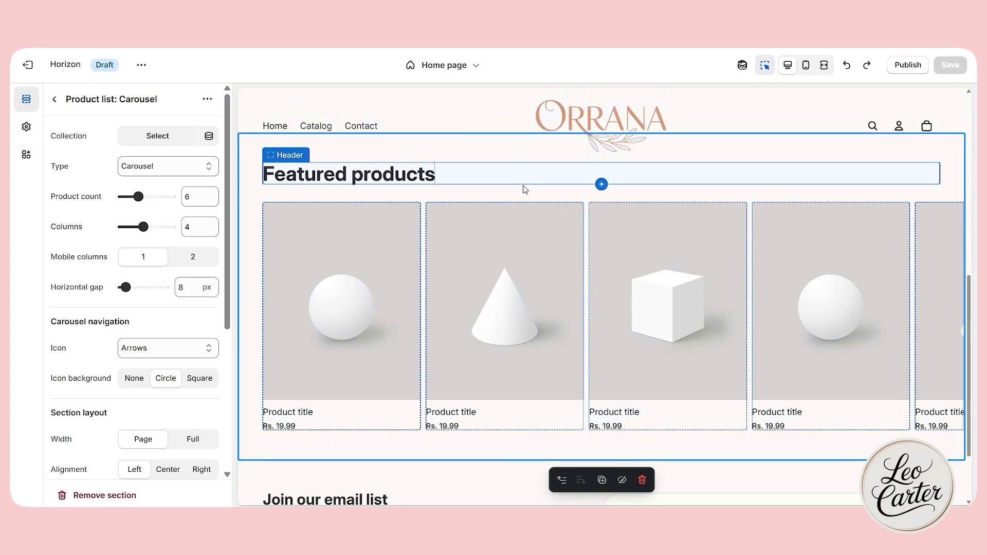
Assign the SKINCARE collection to the product carousel and review the home page in the full-width preview with the inspector off.
{"action": "left_click", "coordinate": [139, 136]}
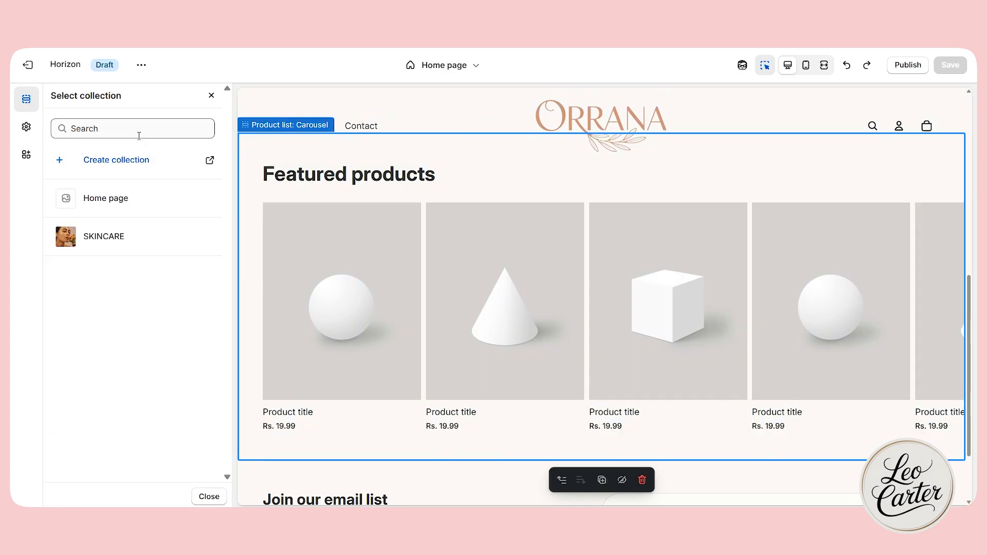
{"action": "left_click", "coordinate": [113, 251]}
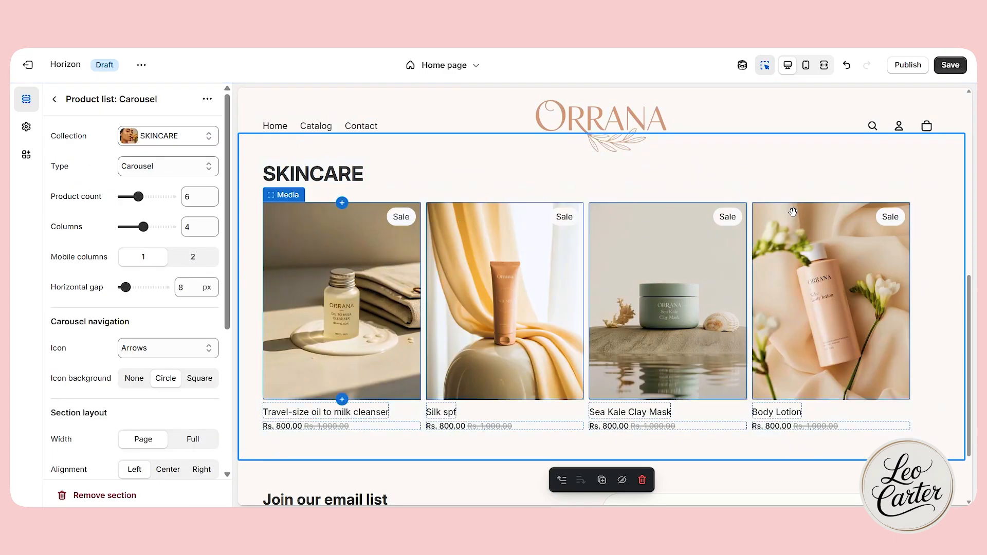
{"action": "left_click", "coordinate": [765, 66]}
{"action": "left_click", "coordinate": [825, 66]}
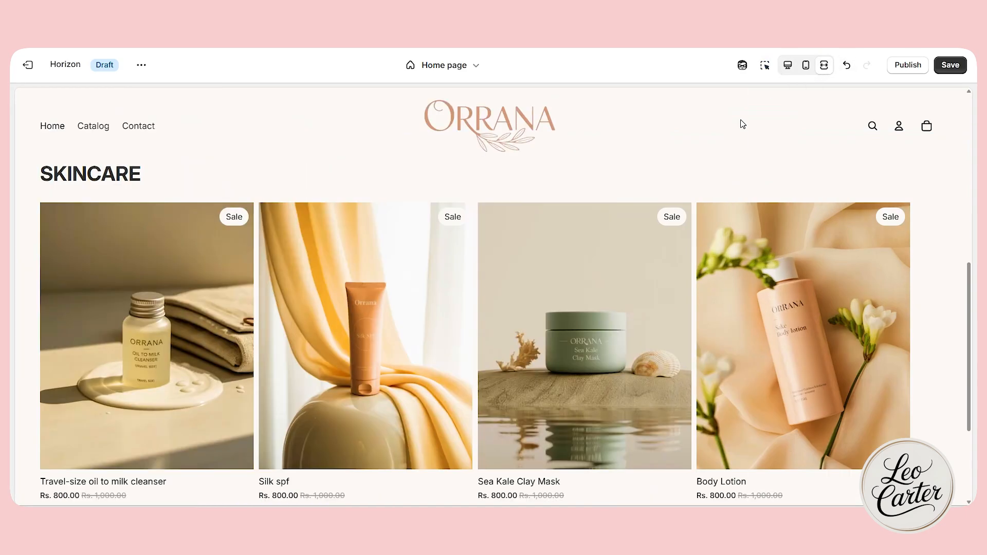
{"action": "scroll", "coordinate": [471, 305], "scroll_direction": "up", "scroll_amount": 6}
{"action": "scroll", "coordinate": [445, 320], "scroll_direction": "down", "scroll_amount": 1}
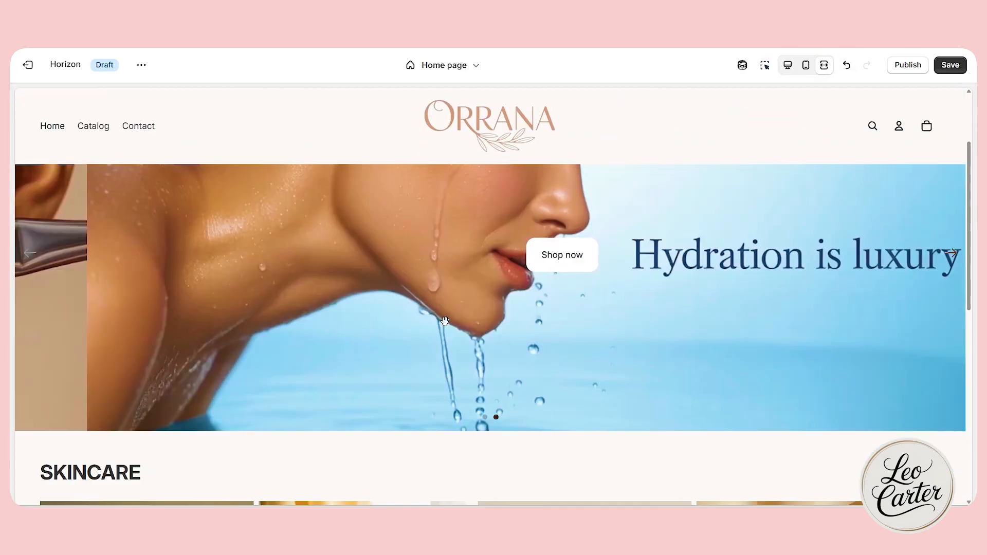
{"action": "scroll", "coordinate": [445, 321], "scroll_direction": "down", "scroll_amount": 6}
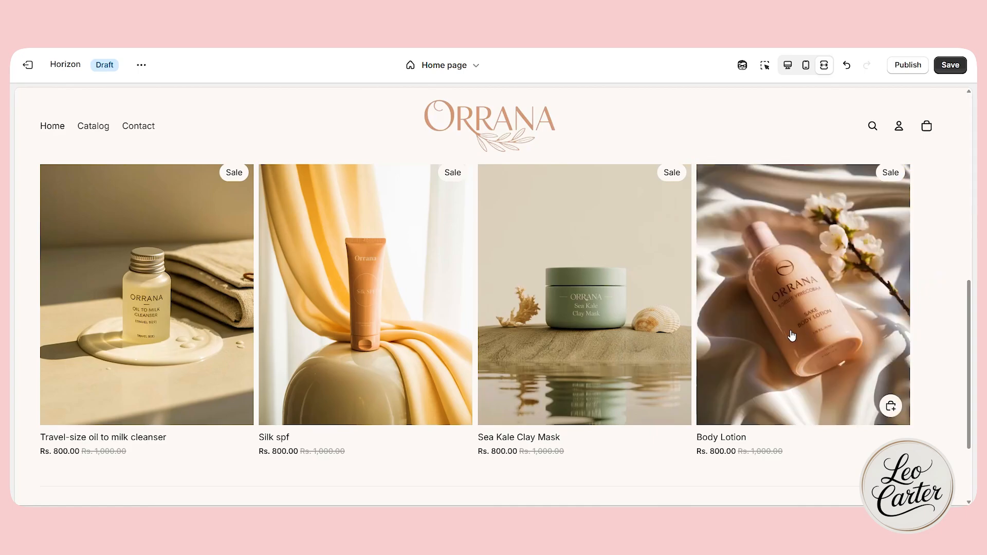
Examine the slideshow and the SKINCARE carousel in the mobile preview, swiping through the products, and return to the desktop view.
{"action": "left_click", "coordinate": [806, 65]}
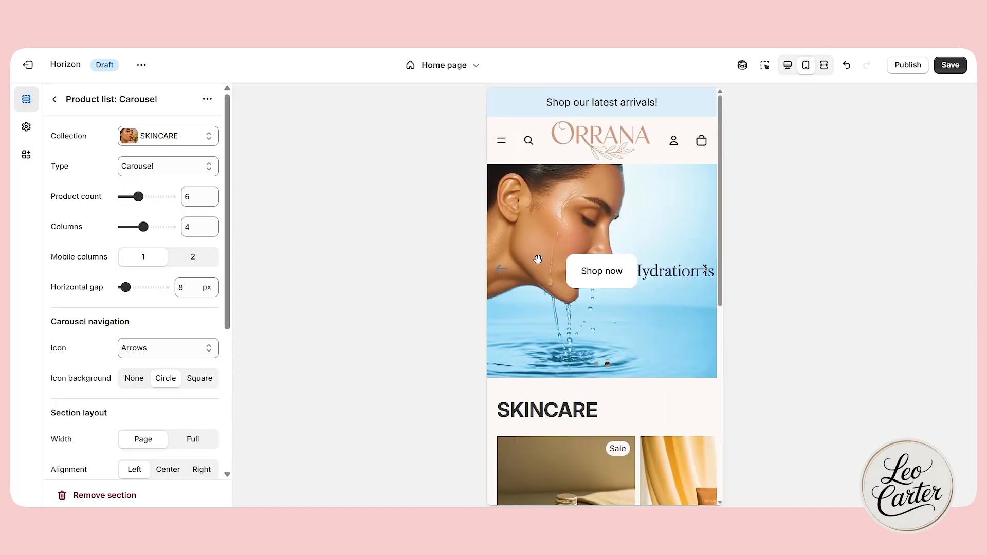
{"action": "scroll", "coordinate": [545, 270], "scroll_direction": "down", "scroll_amount": 3}
{"action": "scroll", "coordinate": [545, 269], "scroll_direction": "up", "scroll_amount": 4}
{"action": "scroll", "coordinate": [545, 268], "scroll_direction": "down", "scroll_amount": 4}
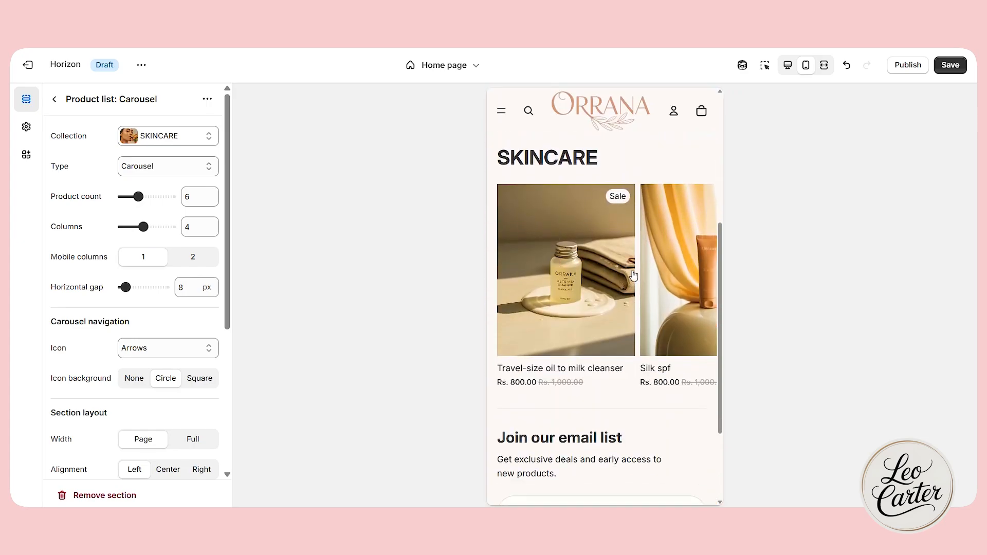
{"action": "left_click_drag", "start_coordinate": [689, 279], "coordinate": [645, 277]}
{"action": "scroll", "coordinate": [643, 277], "scroll_direction": "right", "scroll_amount": 3}
{"action": "scroll", "coordinate": [592, 288], "scroll_direction": "left", "scroll_amount": 5}
{"action": "scroll", "coordinate": [636, 294], "scroll_direction": "right", "scroll_amount": 5}
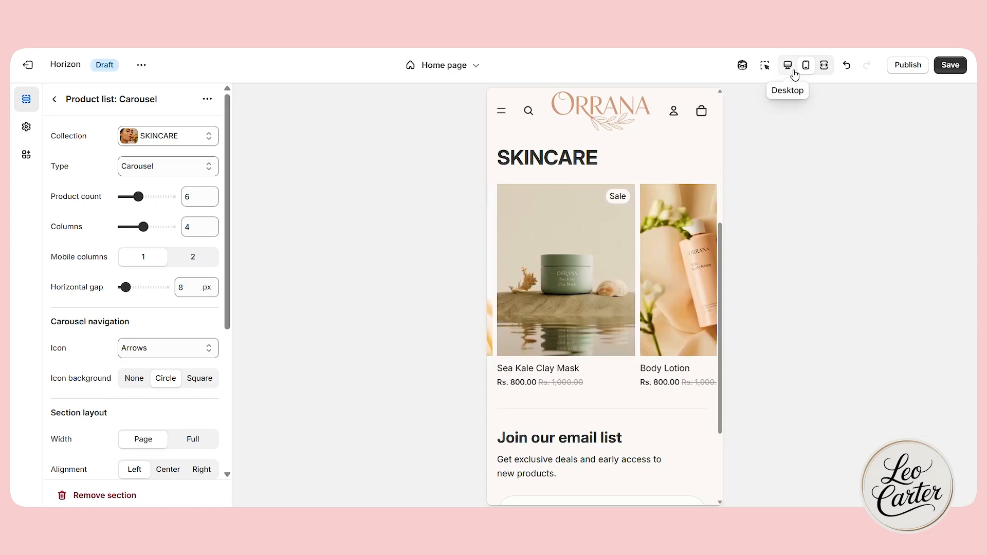
{"action": "left_click", "coordinate": [788, 66]}
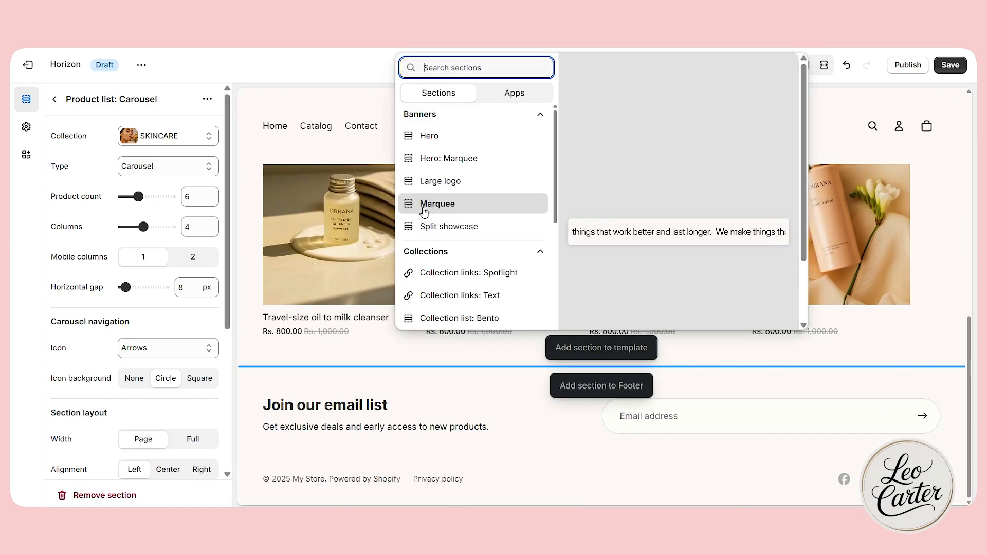
Add a Marquee section below the SKINCARE carousel, using color scheme Scheme 2 and comparing the Forward and Reverse motion directions before keeping Reverse.
{"action": "left_click", "coordinate": [439, 206]}
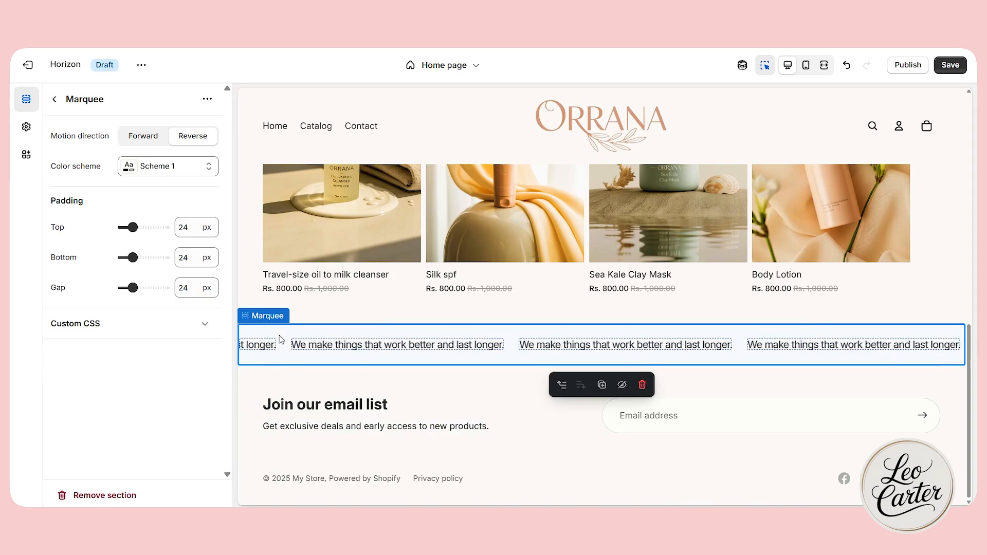
{"action": "left_click", "coordinate": [175, 168]}
{"action": "left_click", "coordinate": [182, 237]}
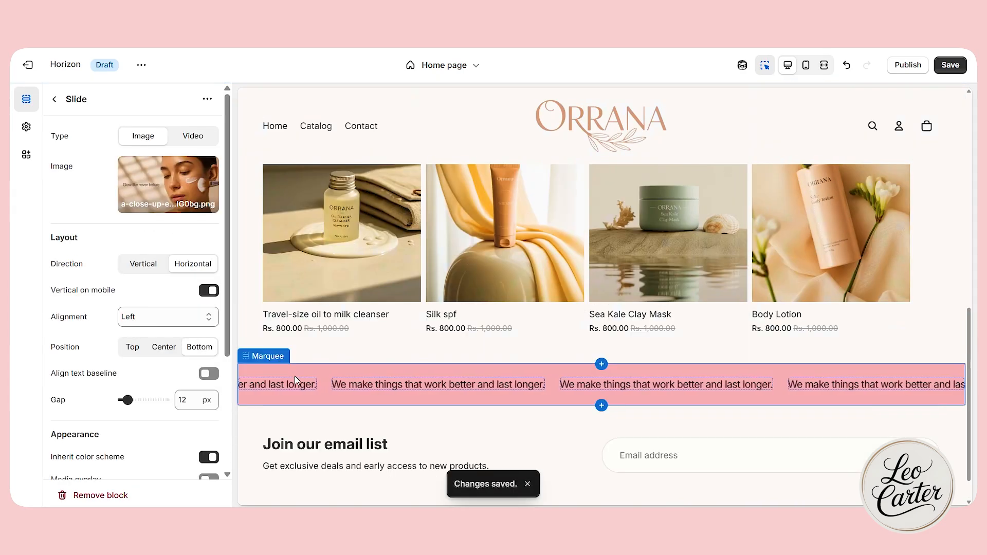
{"action": "left_click", "coordinate": [139, 136]}
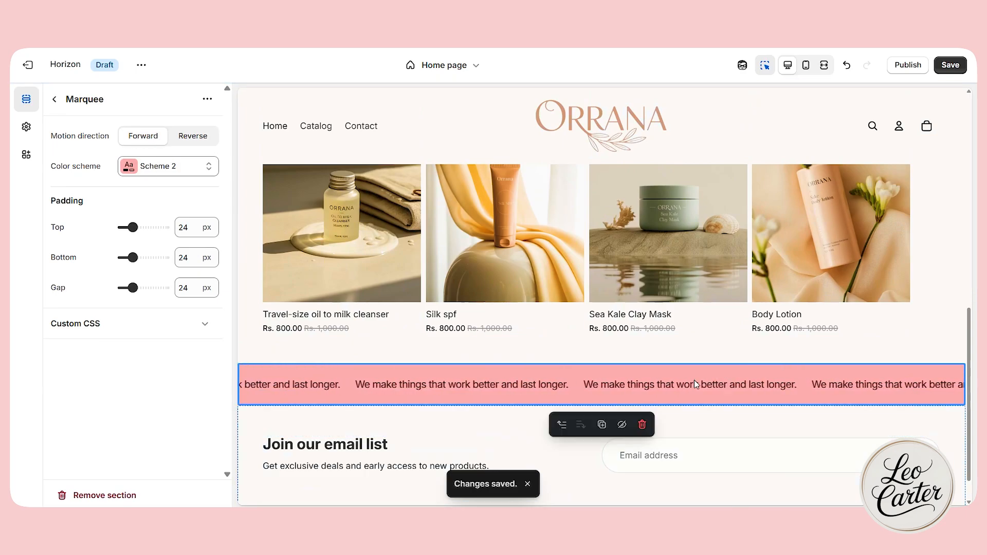
{"action": "left_click", "coordinate": [199, 140]}
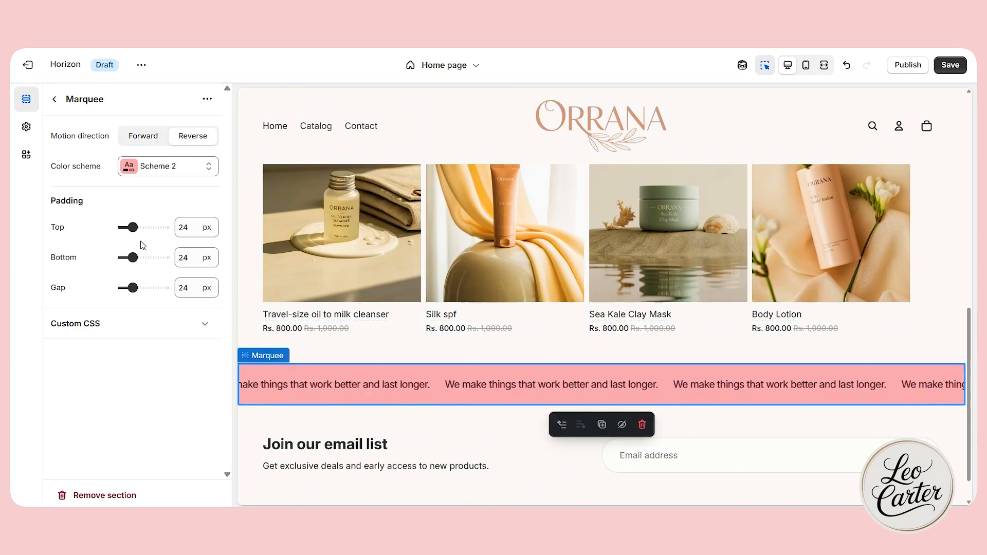
Try 49 px top padding and 56 px bottom padding on the marquee, and undo both changes.
{"action": "left_click_drag", "start_coordinate": [135, 228], "coordinate": [143, 227]}
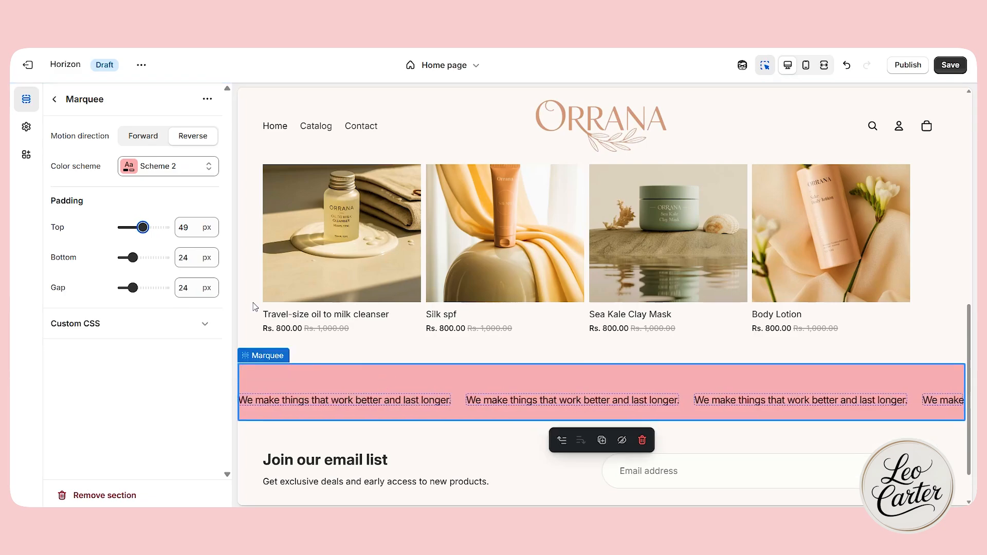
{"action": "left_click_drag", "start_coordinate": [132, 258], "coordinate": [145, 257]}
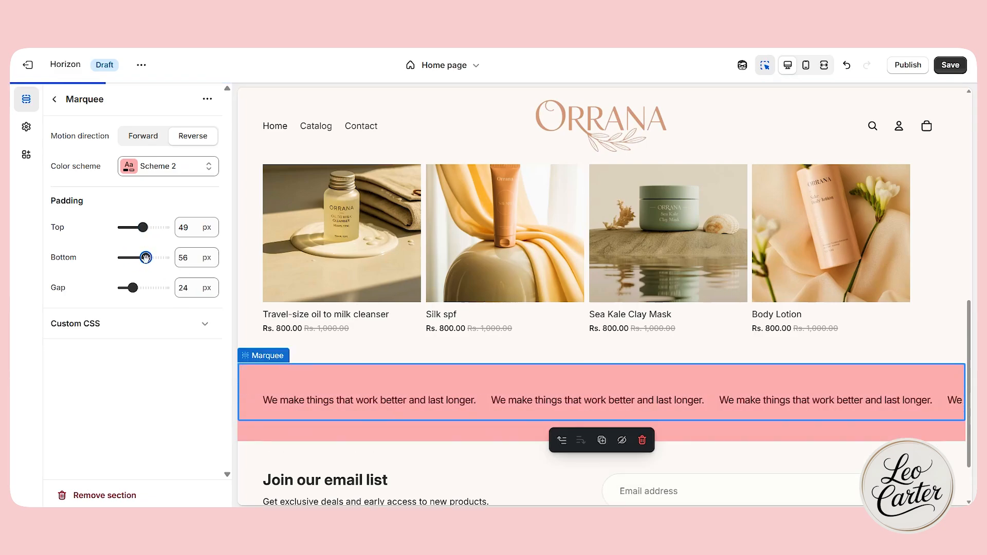
{"action": "left_click", "coordinate": [841, 65]}
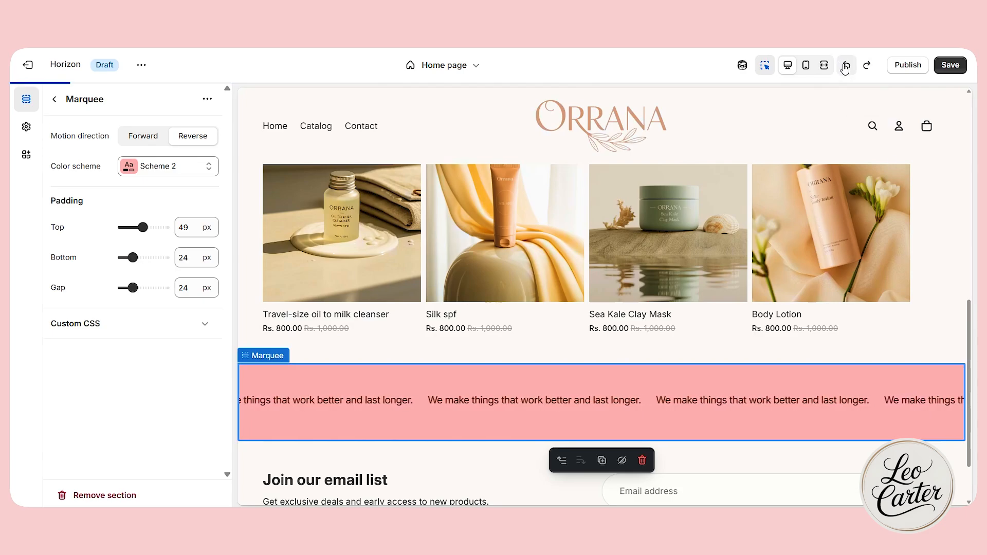
{"action": "left_click", "coordinate": [841, 66]}
Review the home page down to the marquee in the full-width preview with the inspector off, and open the marquee's text block for editing.
{"action": "scroll", "coordinate": [573, 322], "scroll_direction": "up", "scroll_amount": 5}
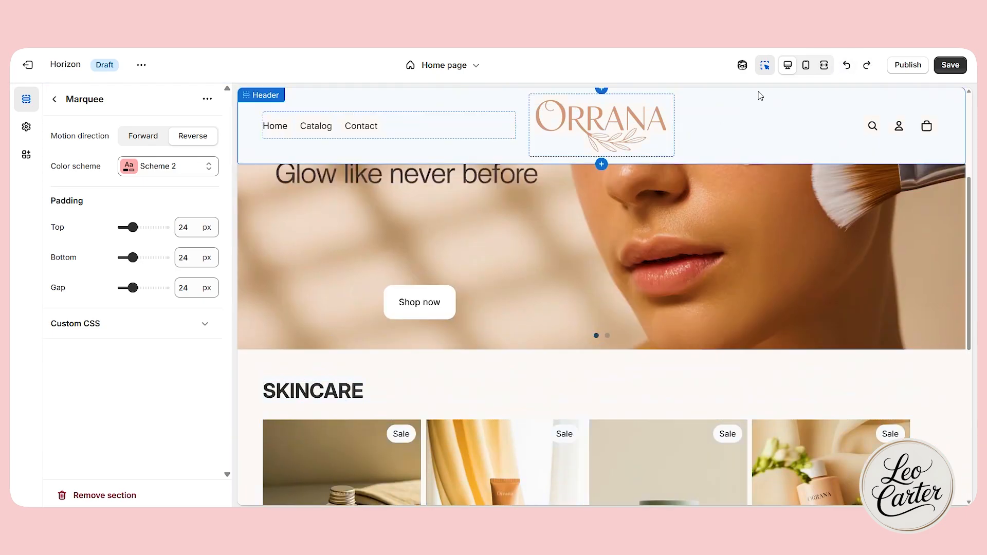
{"action": "left_click", "coordinate": [765, 64]}
{"action": "left_click", "coordinate": [824, 65]}
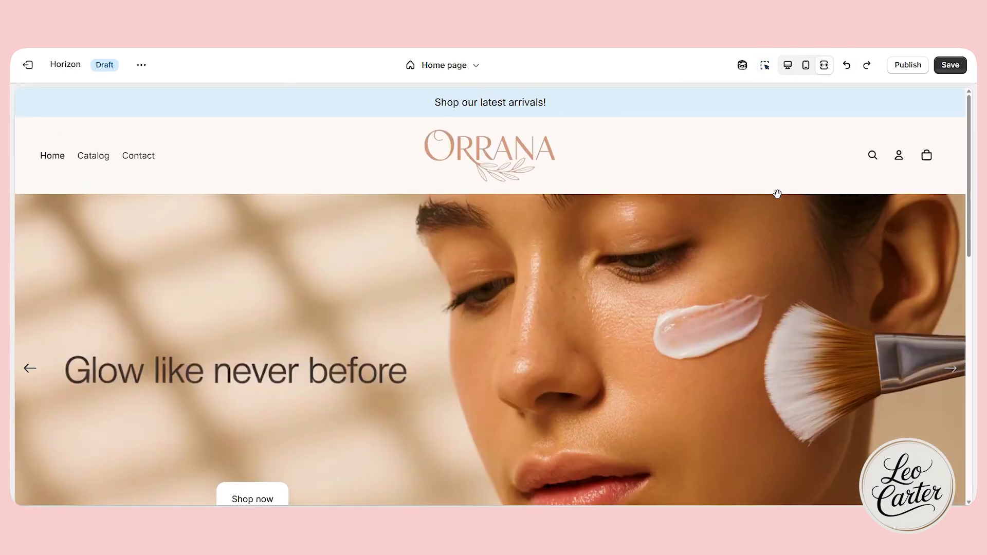
{"action": "scroll", "coordinate": [776, 194], "scroll_direction": "down", "scroll_amount": 10}
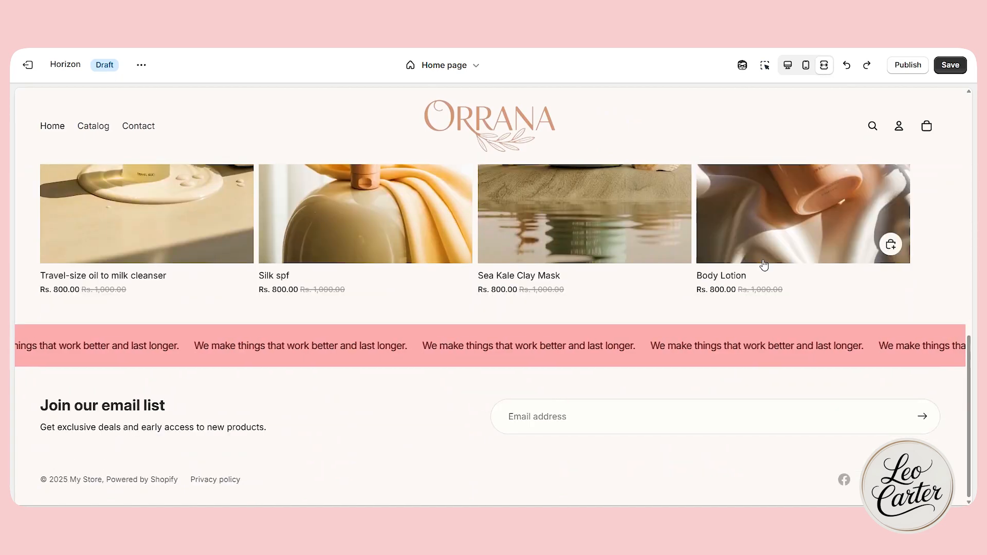
{"action": "left_click", "coordinate": [450, 348]}
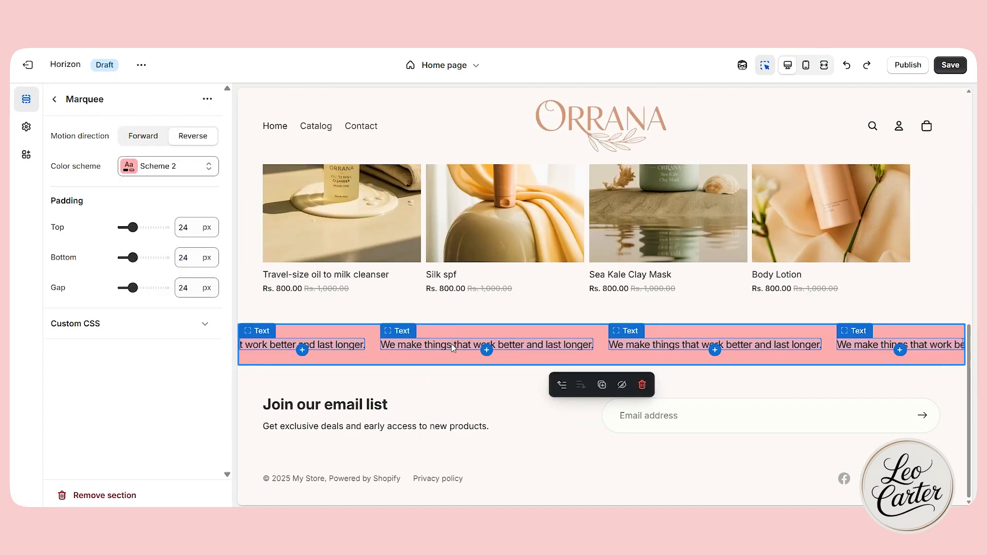
{"action": "left_click", "coordinate": [452, 348]}
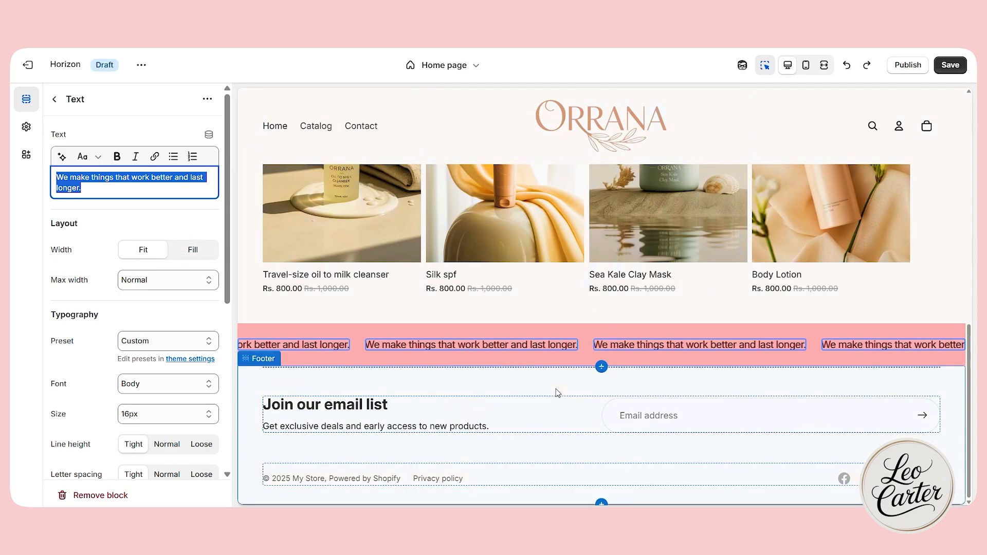
Start adding a template section between the marquee and the footer, browsing the Collections section types.
{"action": "left_click", "coordinate": [602, 348]}
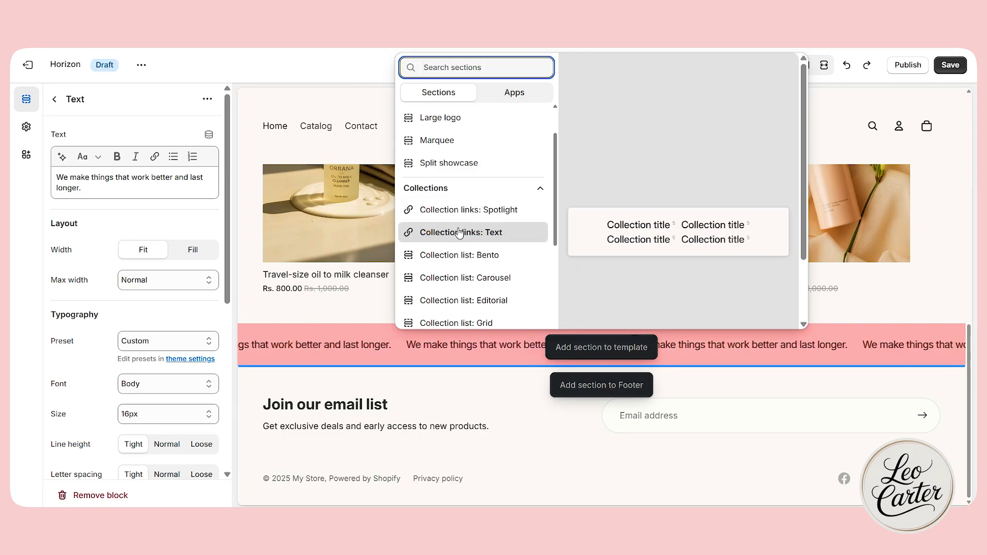
{"action": "scroll", "coordinate": [460, 212], "scroll_direction": "down", "scroll_amount": 2}
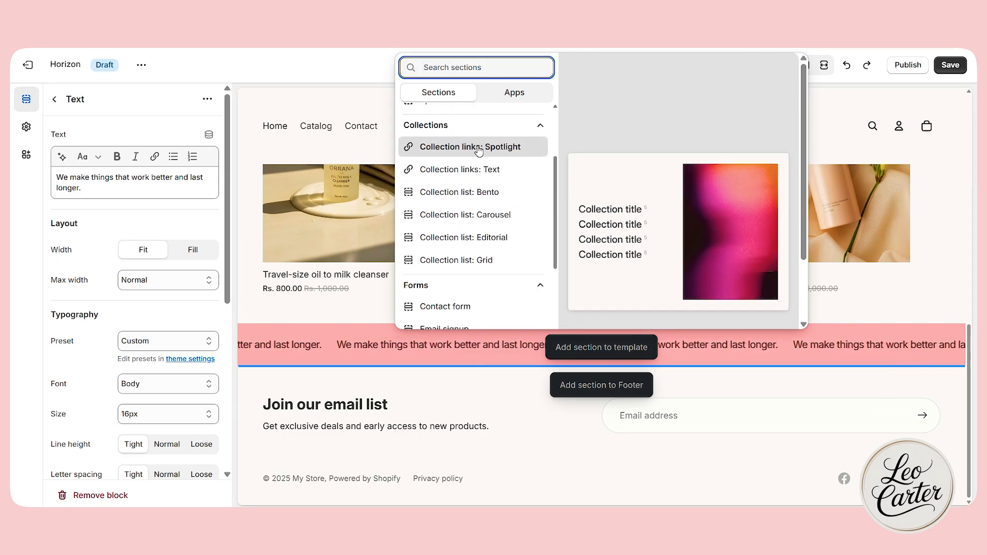
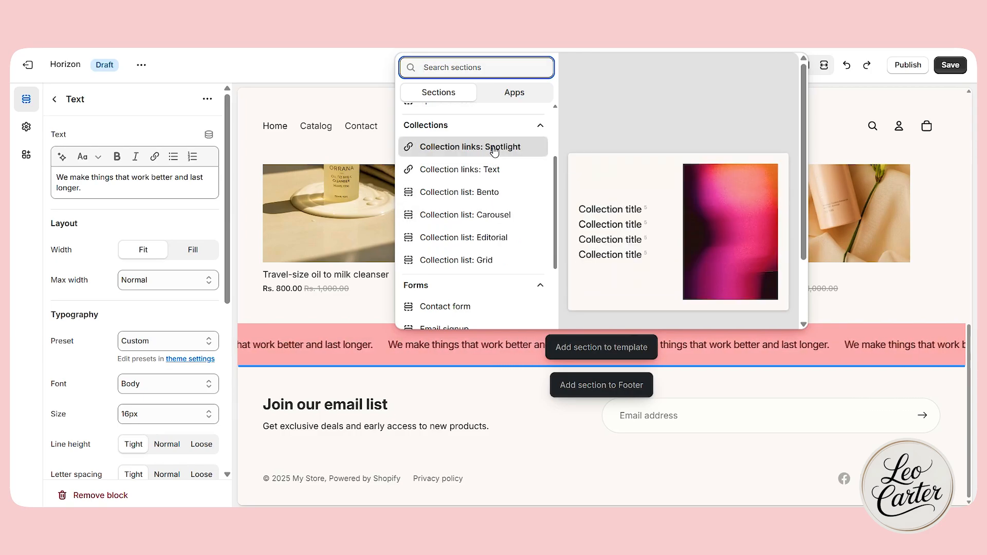
Add a Collection list: Carousel section between the marquee and the footer and look over its placeholder collection cards.
{"action": "left_click", "coordinate": [489, 215]}
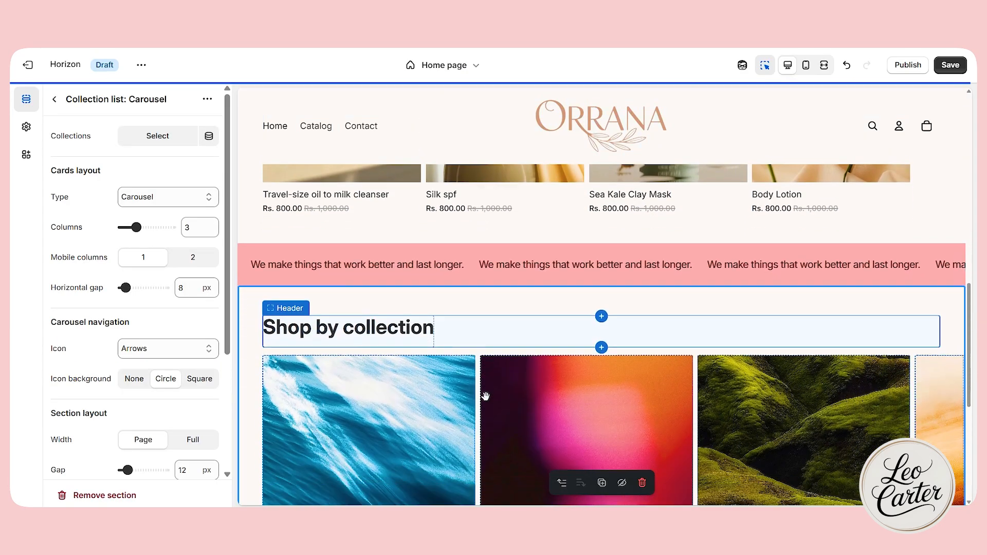
{"action": "scroll", "coordinate": [356, 281], "scroll_direction": "up", "scroll_amount": 10}
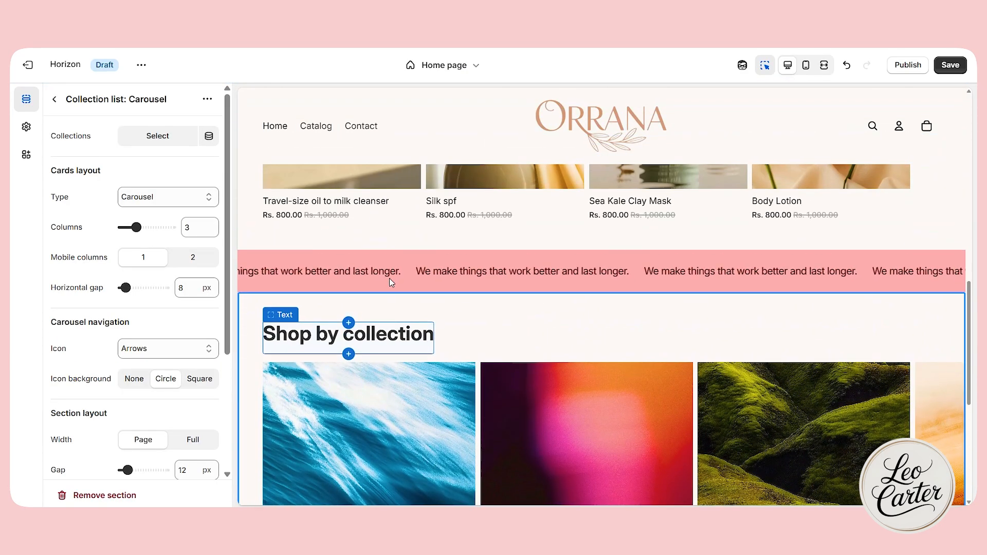
{"action": "scroll", "coordinate": [355, 267], "scroll_direction": "down", "scroll_amount": 8}
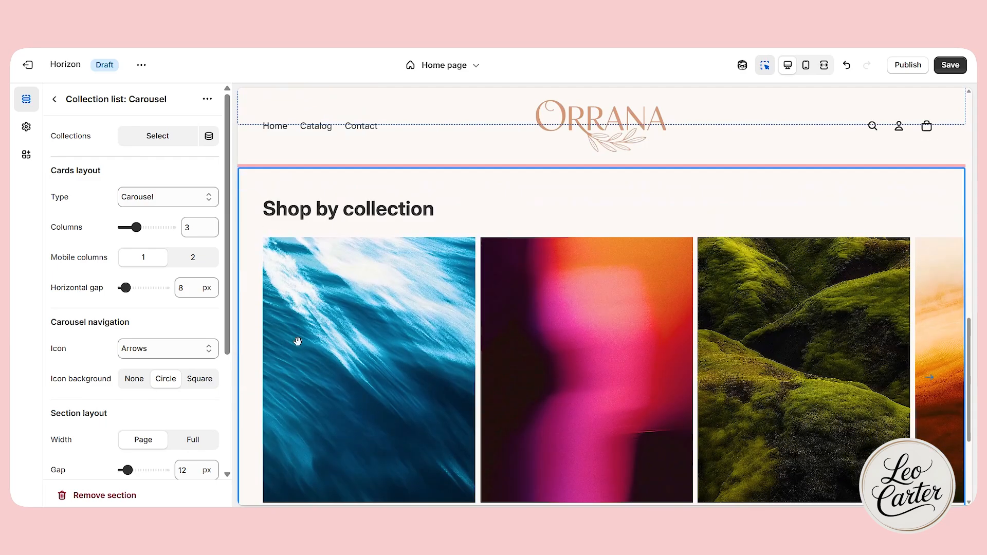
{"action": "scroll", "coordinate": [390, 241], "scroll_direction": "down", "scroll_amount": 2}
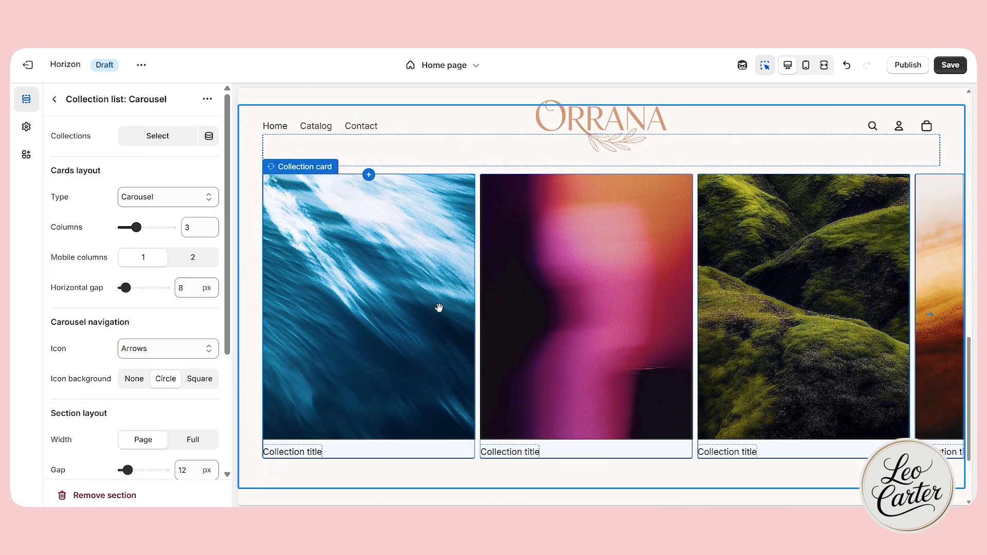
{"action": "left_click", "coordinate": [286, 298]}
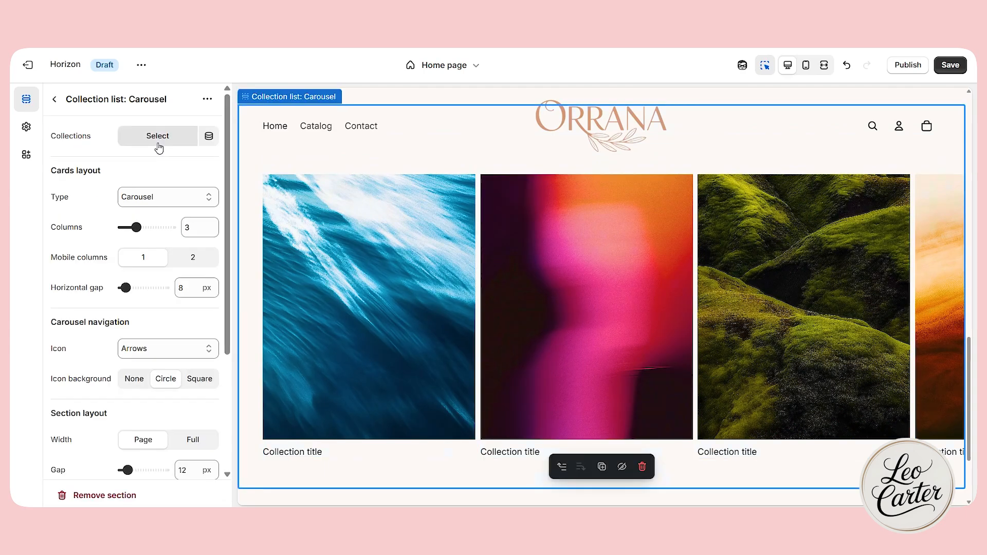
{"action": "left_click", "coordinate": [158, 146]}
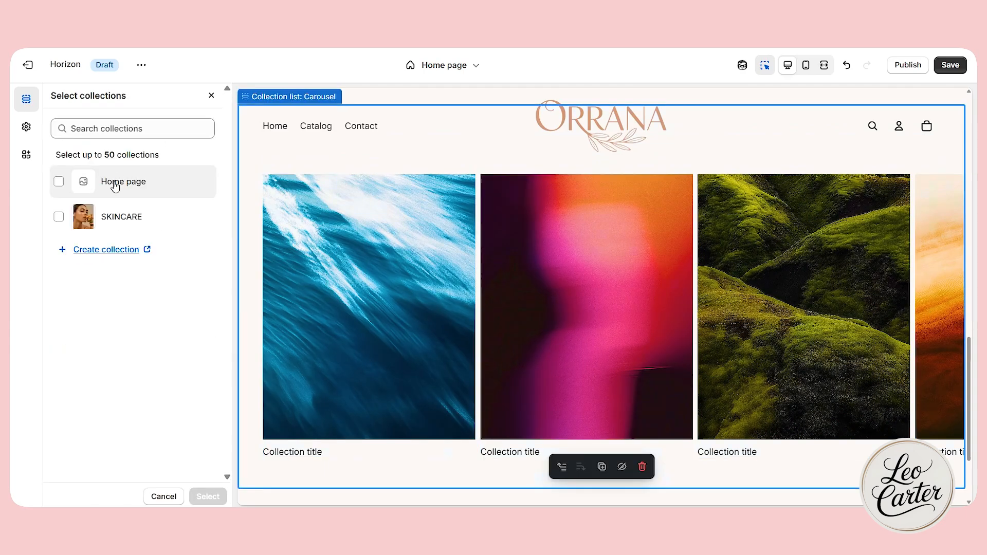
{"action": "left_click", "coordinate": [113, 217]}
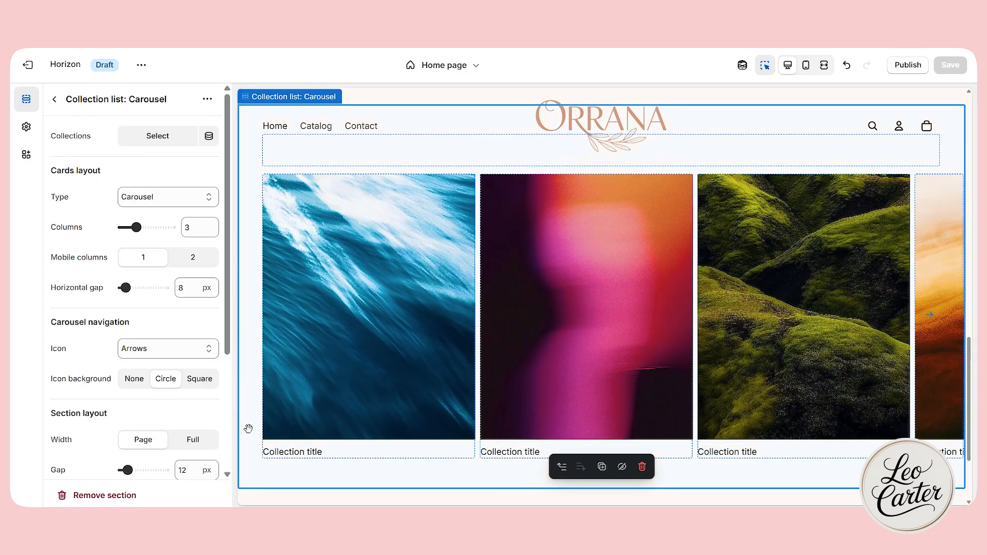
{"action": "left_click", "coordinate": [293, 452]}
{"action": "left_click", "coordinate": [363, 457]}
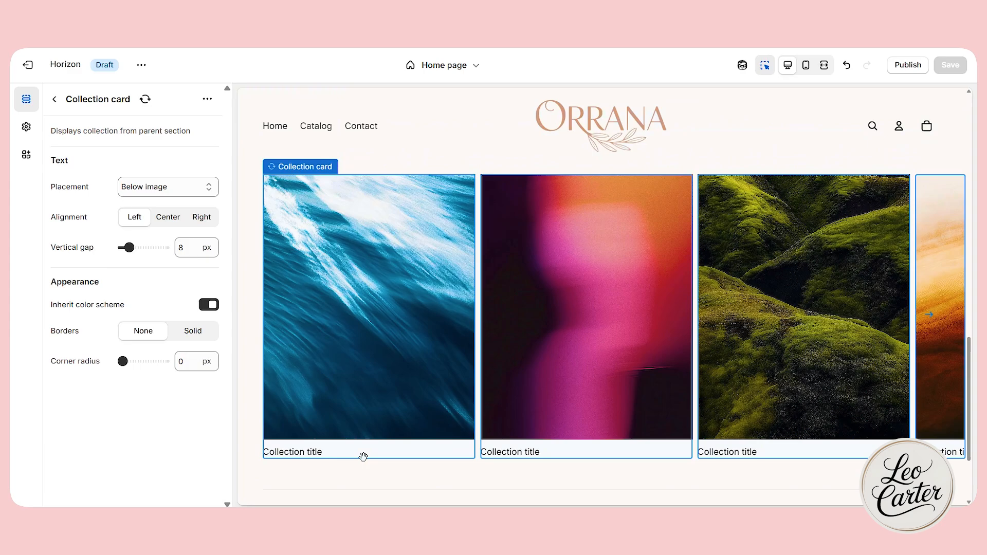
{"action": "left_click", "coordinate": [293, 480]}
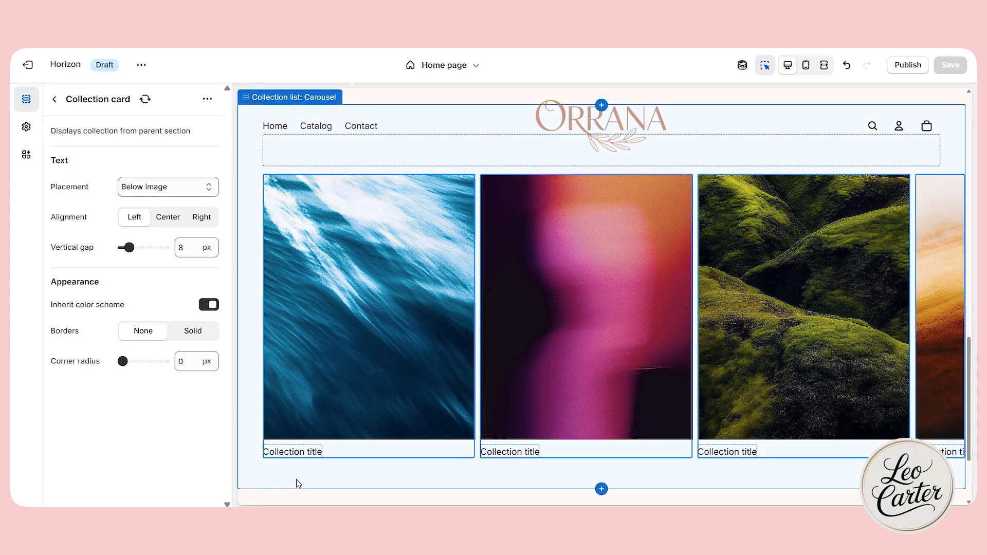
Assign the HAIR, SKINCARE, LIPS and EYES collections, in that order, to the Shop by collection carousel.
{"action": "left_click", "coordinate": [154, 138]}
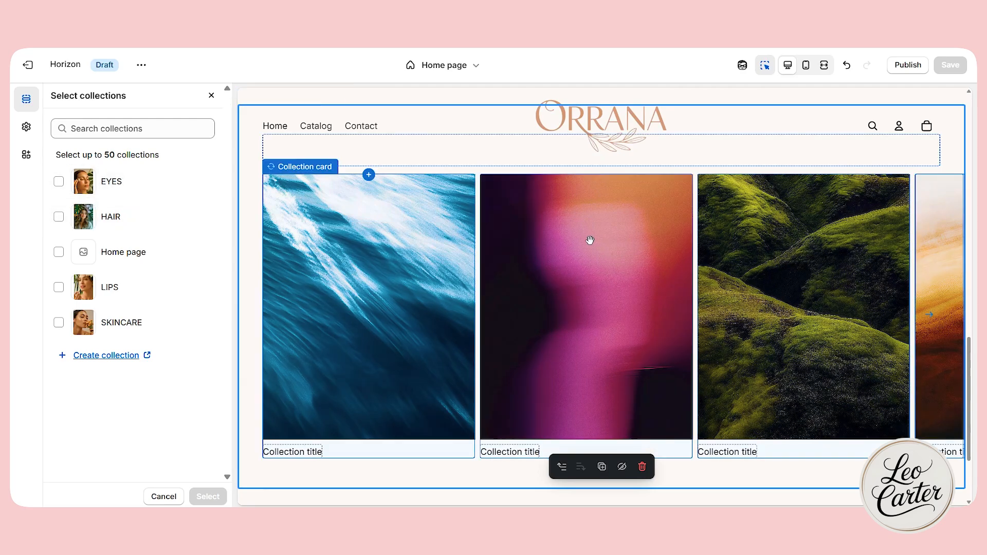
{"action": "left_click", "coordinate": [59, 217]}
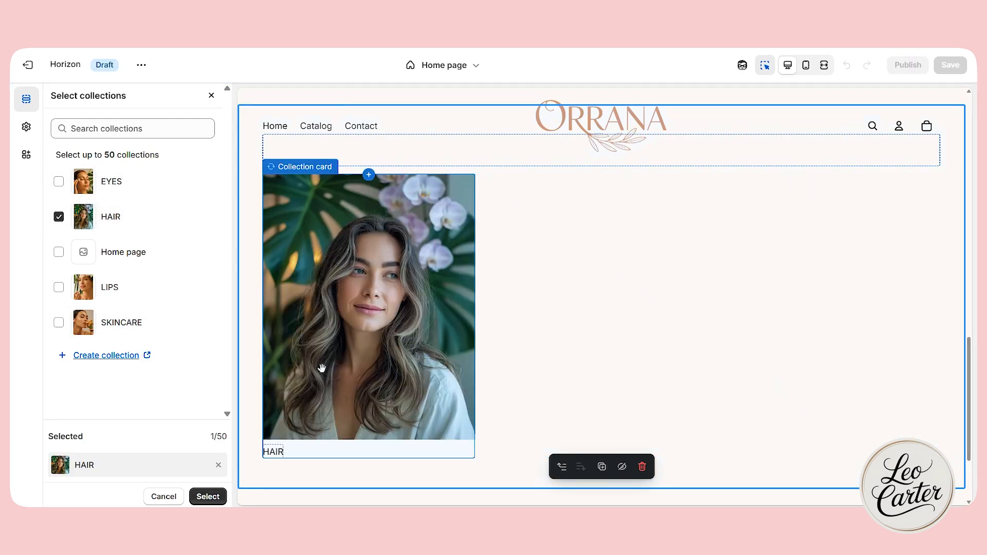
{"action": "left_click", "coordinate": [58, 323]}
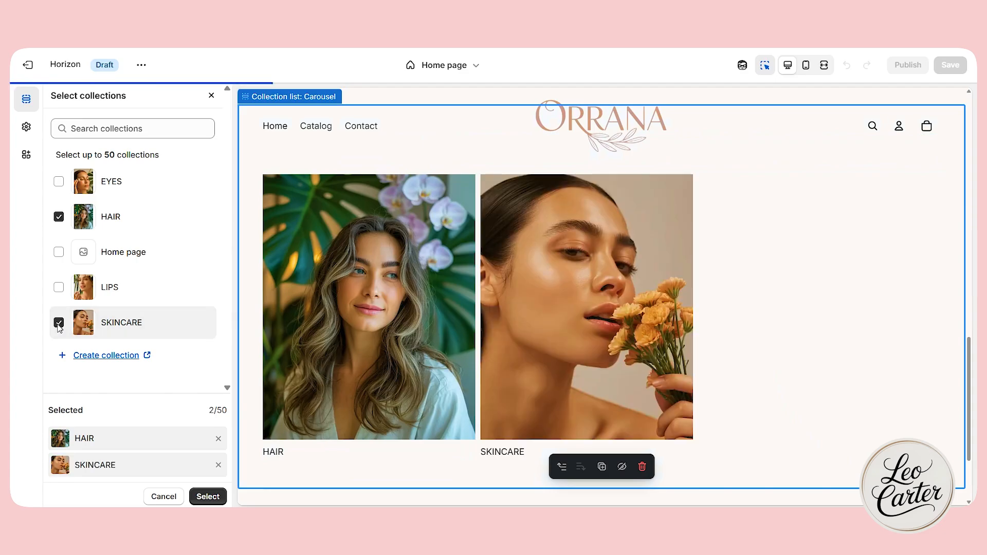
{"action": "left_click", "coordinate": [59, 287]}
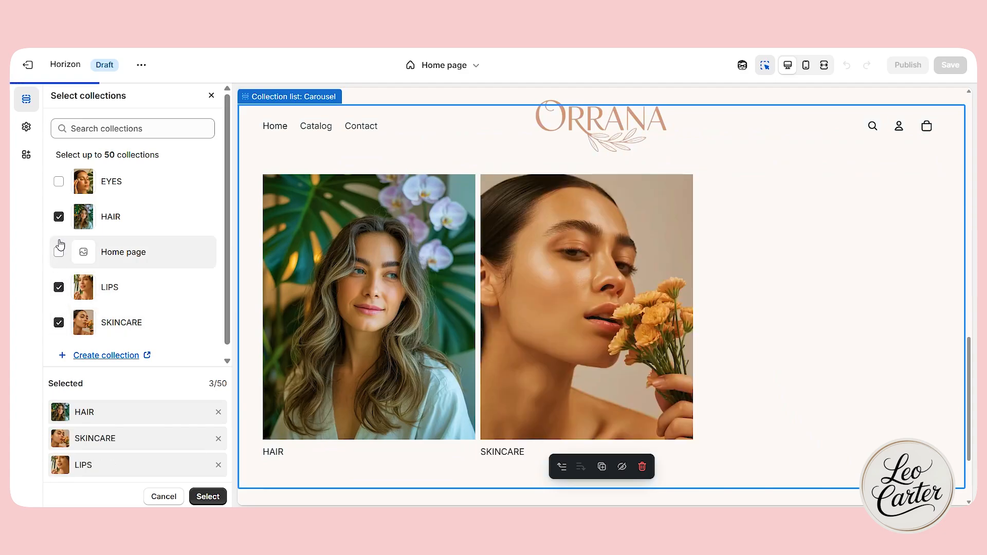
{"action": "left_click", "coordinate": [58, 183]}
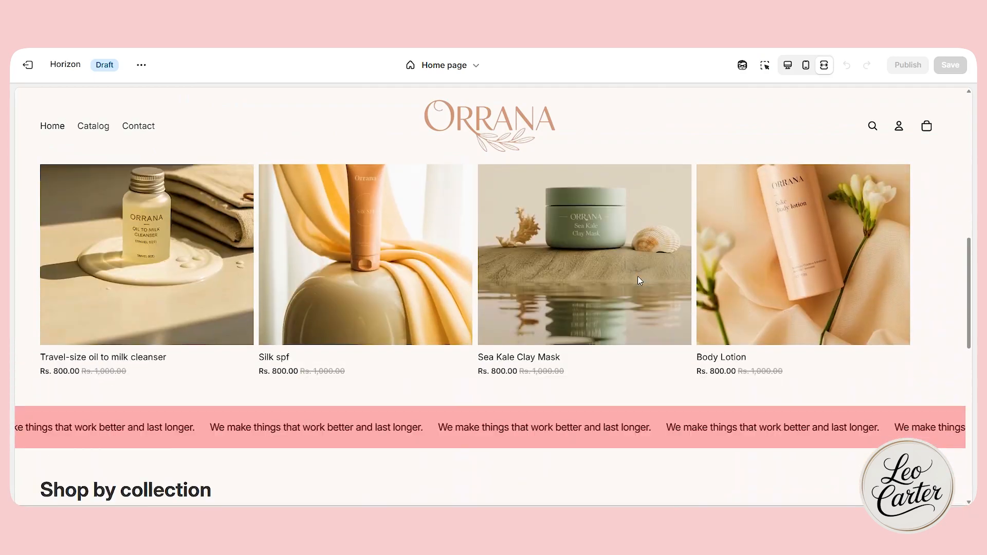
Review the Shop by collection carousel in the full-width preview, paging forward to the last card and back.
{"action": "scroll", "coordinate": [638, 277], "scroll_direction": "down", "scroll_amount": 1}
{"action": "scroll", "coordinate": [638, 277], "scroll_direction": "up", "scroll_amount": 3}
{"action": "scroll", "coordinate": [638, 277], "scroll_direction": "down", "scroll_amount": 4}
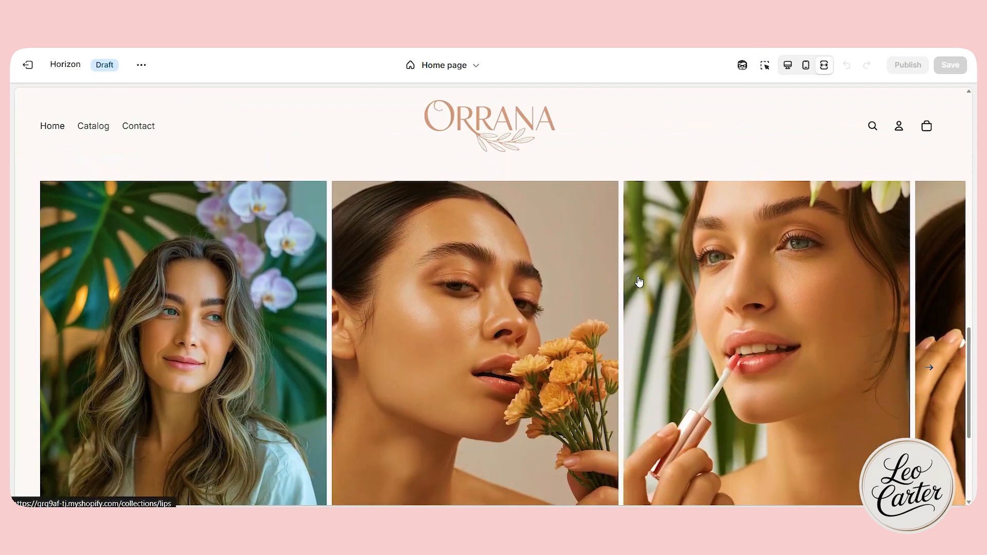
{"action": "scroll", "coordinate": [638, 281], "scroll_direction": "down", "scroll_amount": 1}
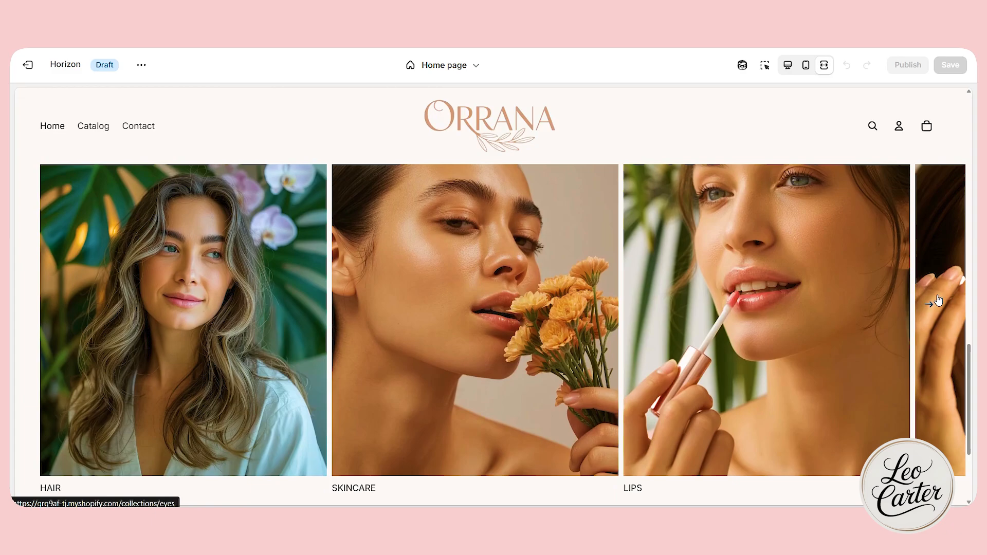
{"action": "left_click", "coordinate": [940, 308]}
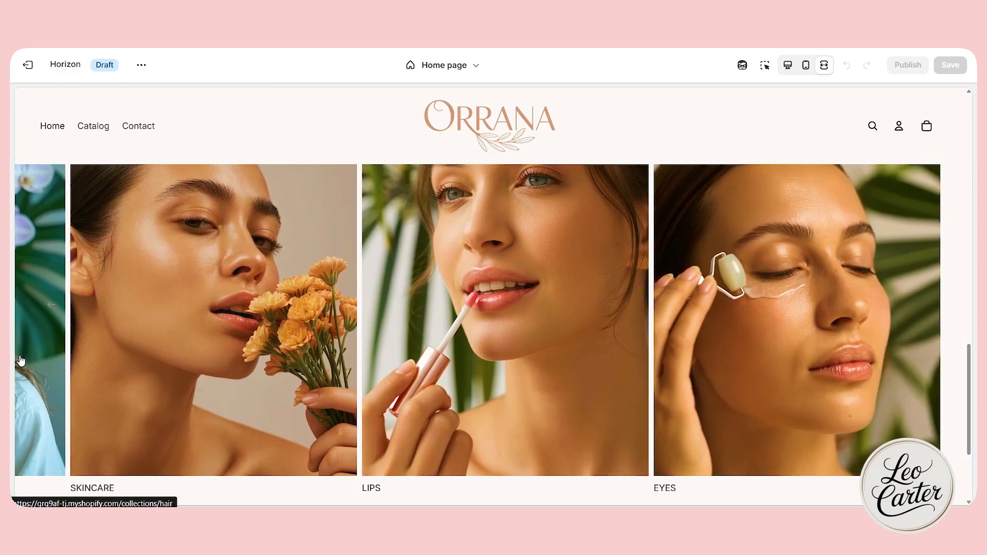
{"action": "left_click", "coordinate": [52, 306]}
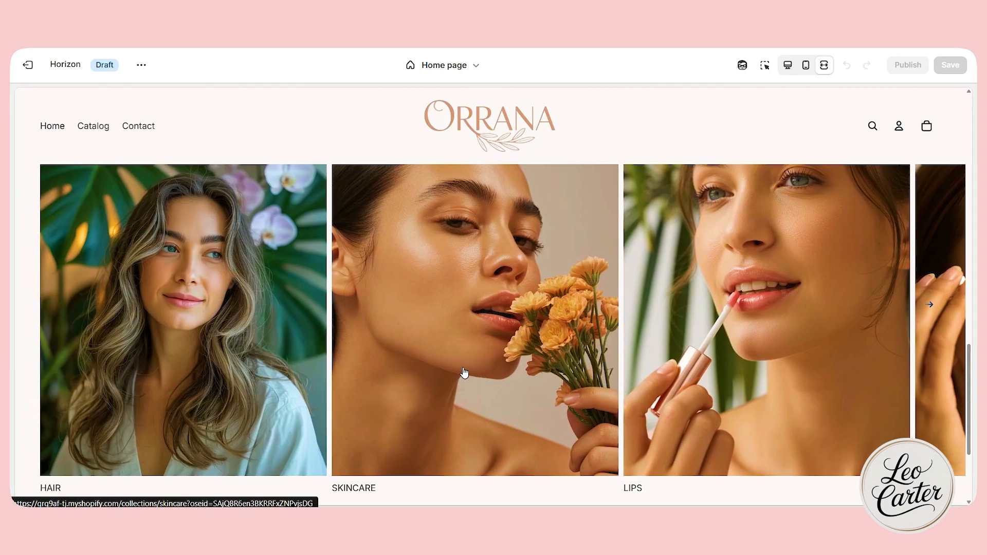
Check the SKINCARE collection page and the Body Lotion product page in the preview, and return to the Home page template with the inspector on.
{"action": "left_click", "coordinate": [466, 372]}
{"action": "scroll", "coordinate": [826, 412], "scroll_direction": "down", "scroll_amount": 3}
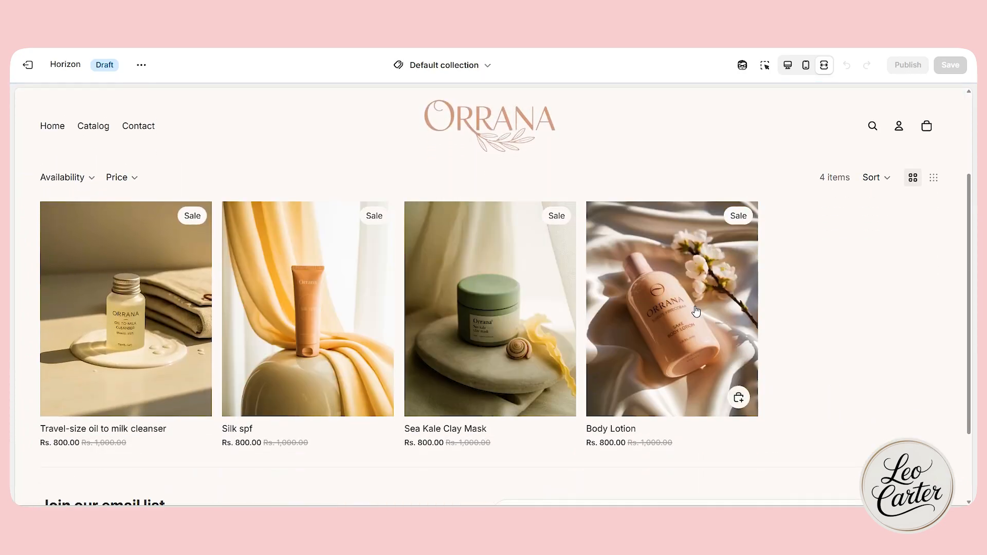
{"action": "left_click", "coordinate": [631, 287]}
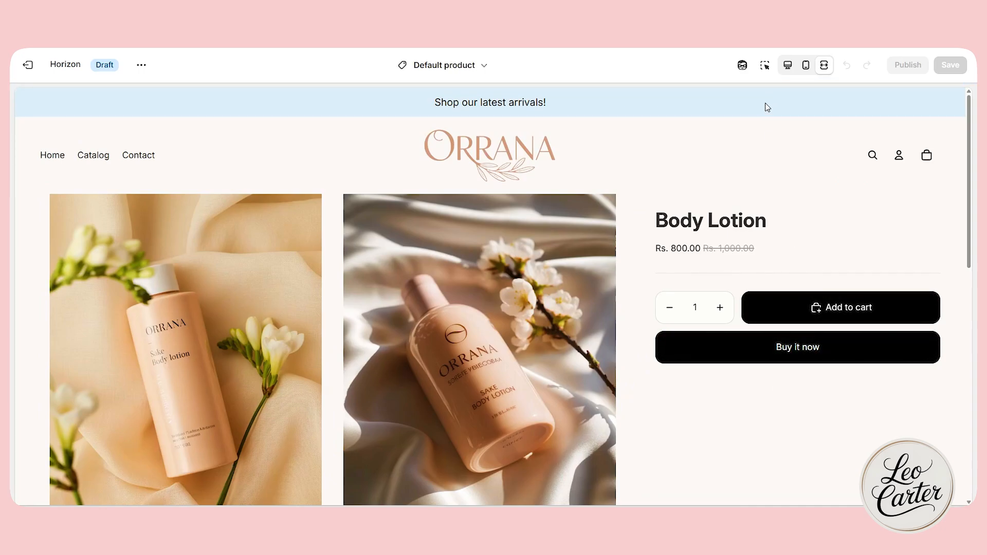
{"action": "left_click", "coordinate": [765, 65]}
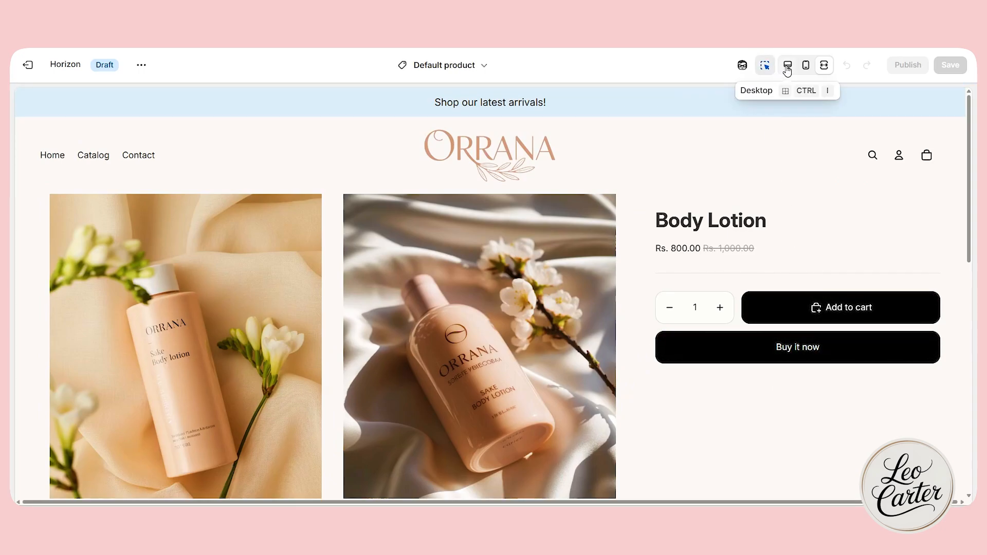
{"action": "left_click", "coordinate": [448, 68]}
{"action": "left_click", "coordinate": [425, 115]}
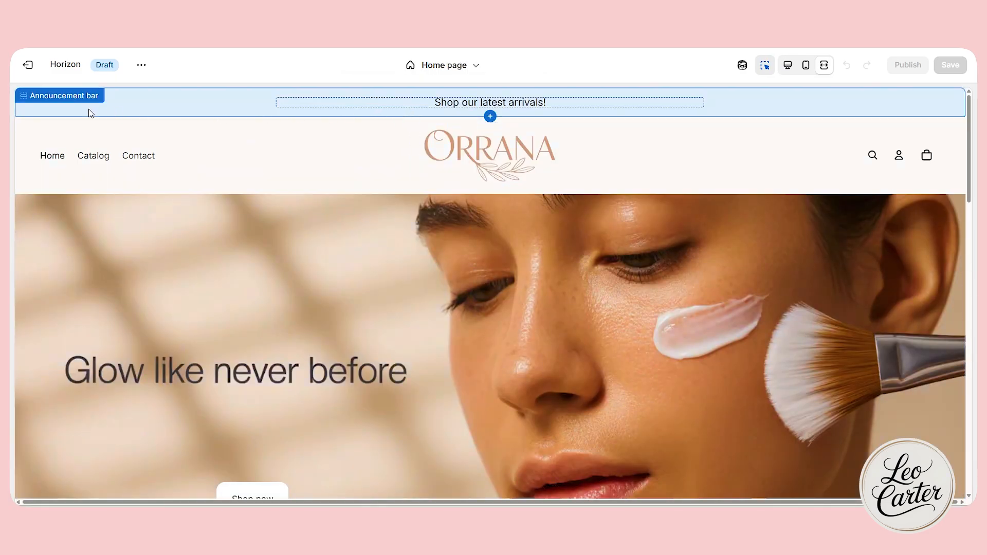
Set the announcement bar's color scheme to Scheme 2.
{"action": "left_click", "coordinate": [77, 112]}
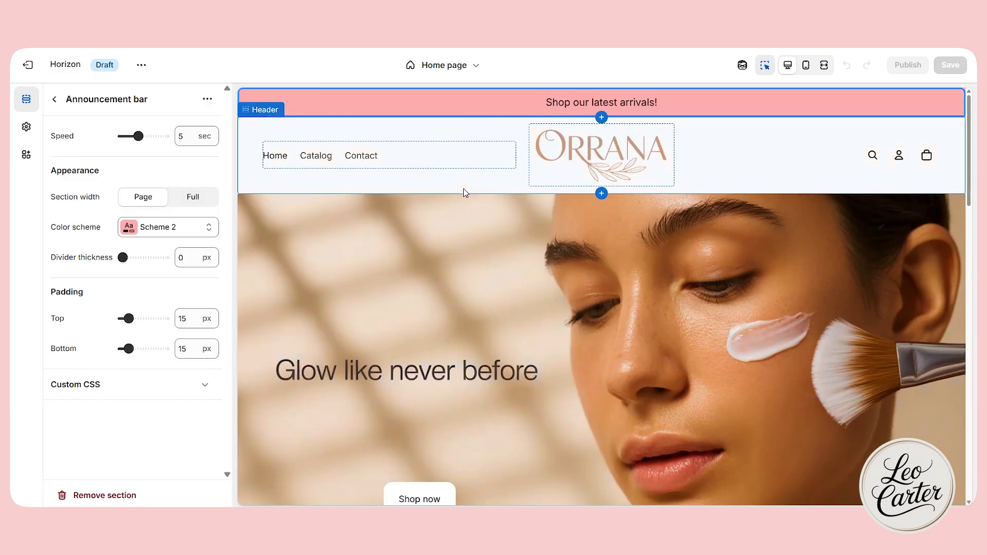
{"action": "scroll", "coordinate": [421, 220], "scroll_direction": "down", "scroll_amount": 3}
{"action": "scroll", "coordinate": [810, 359], "scroll_direction": "up", "scroll_amount": 3}
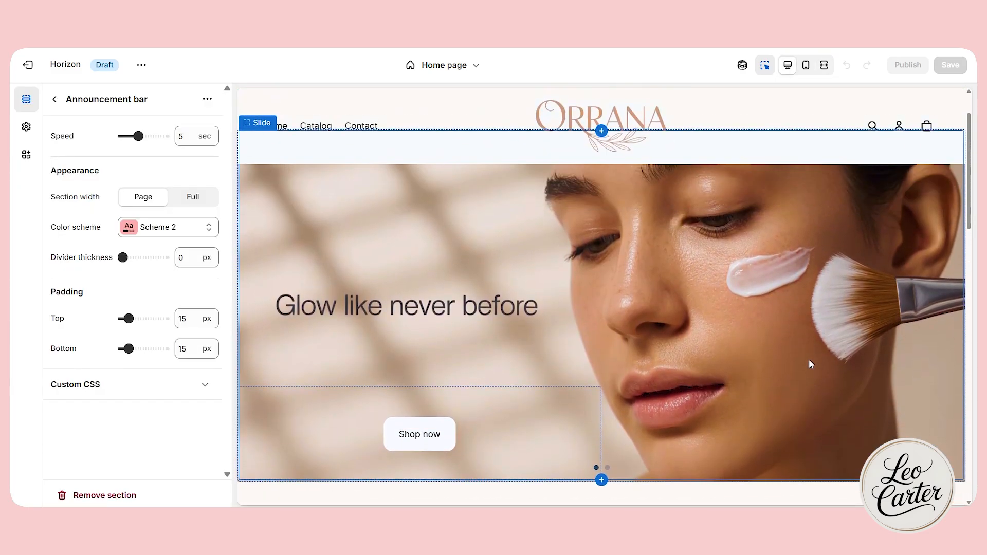
Add an Icons with text section between the collection carousel and the footer, and set its color scheme to Scheme 2.
{"action": "scroll", "coordinate": [934, 354], "scroll_direction": "down", "scroll_amount": 10}
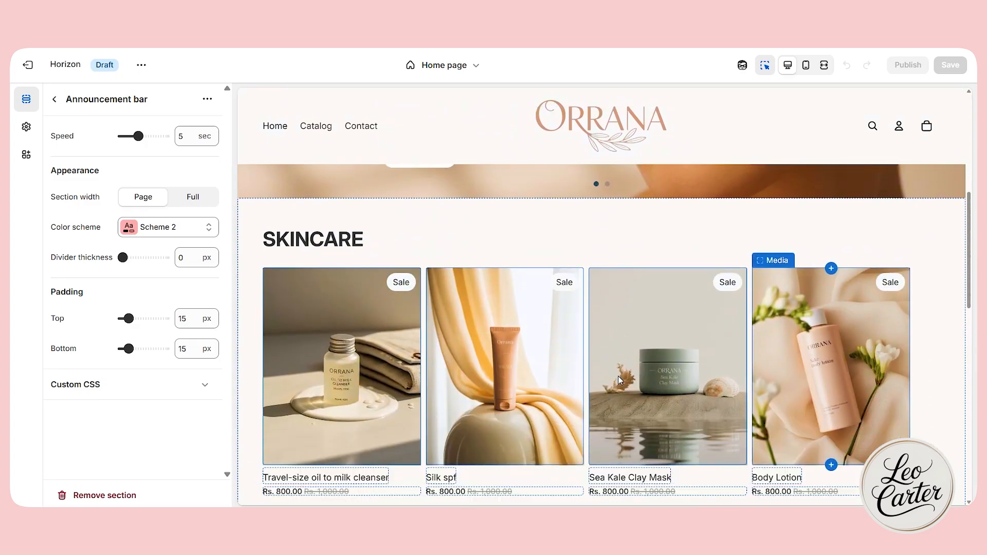
{"action": "scroll", "coordinate": [448, 302], "scroll_direction": "down", "scroll_amount": 5}
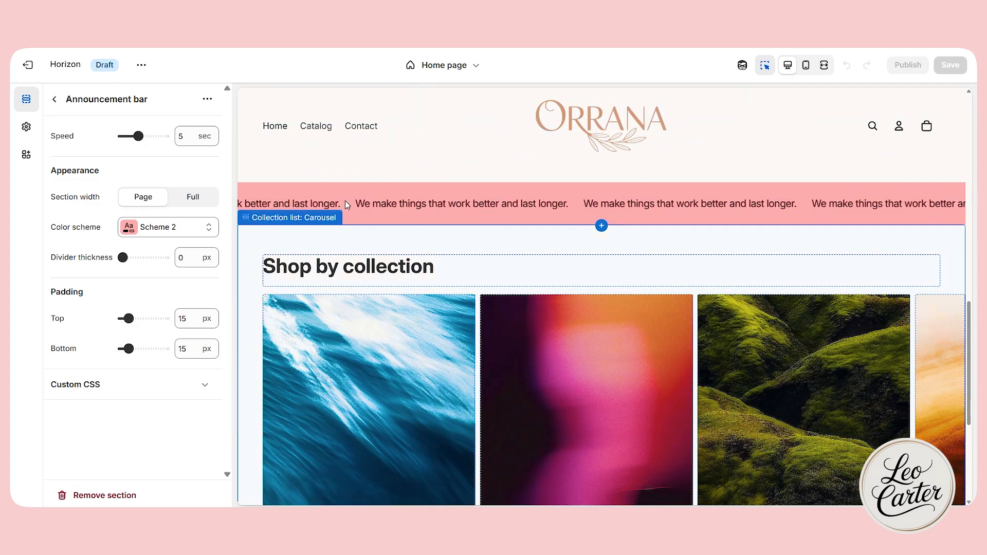
{"action": "scroll", "coordinate": [379, 290], "scroll_direction": "down", "scroll_amount": 3}
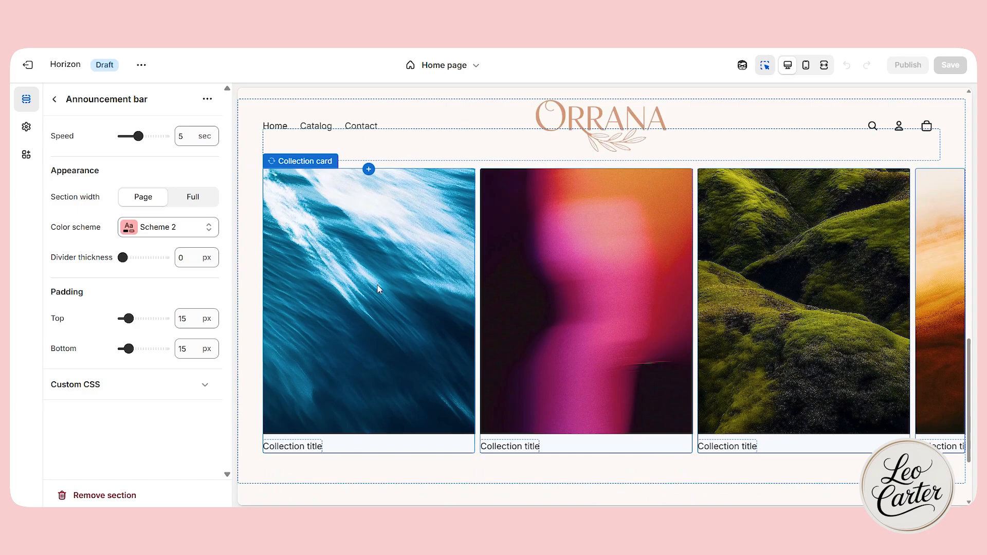
{"action": "left_click", "coordinate": [357, 476]}
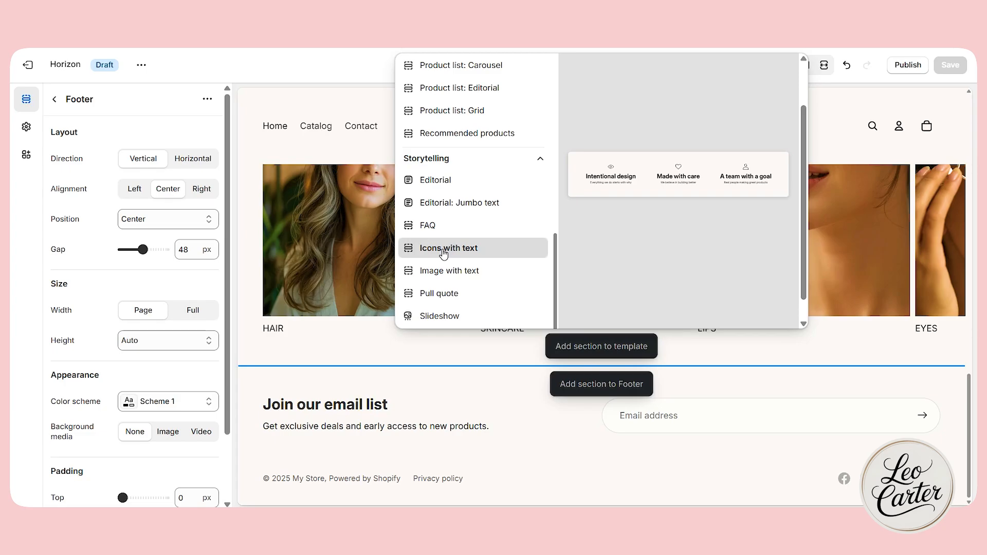
{"action": "left_click", "coordinate": [443, 249]}
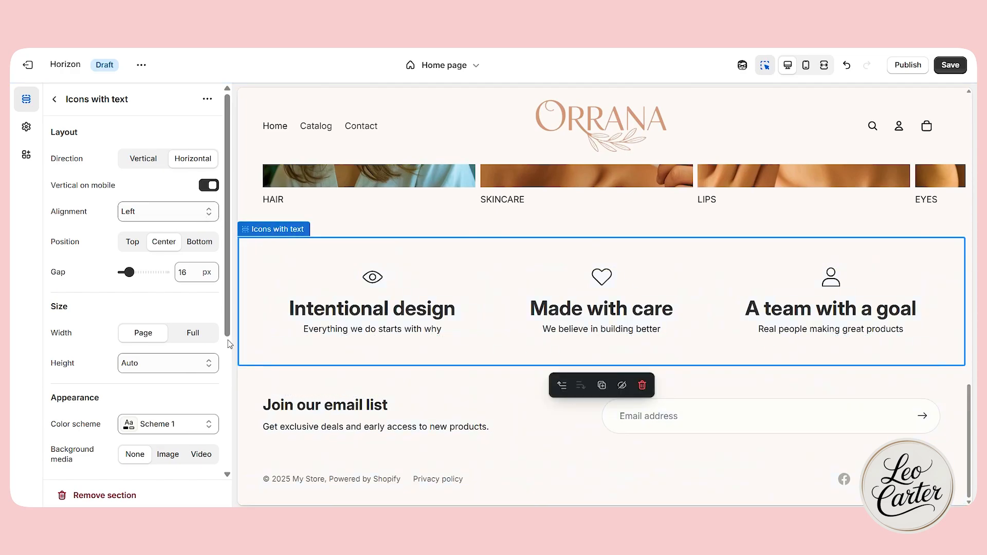
{"action": "left_click", "coordinate": [172, 423]}
{"action": "left_click", "coordinate": [187, 198]}
Change the icon above the "Intentional design" heading to Heart after browsing the available icons.
{"action": "left_click", "coordinate": [373, 280]}
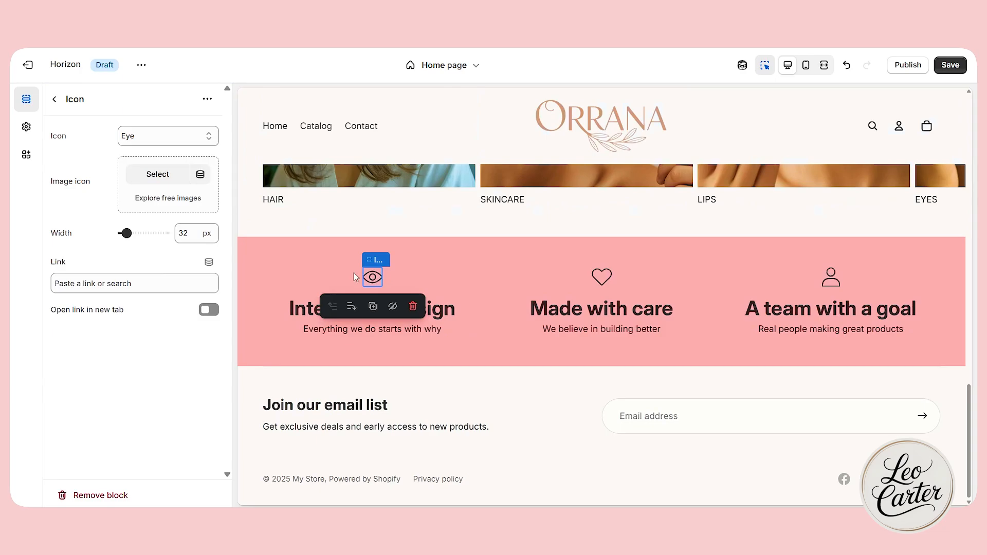
{"action": "left_click", "coordinate": [170, 136]}
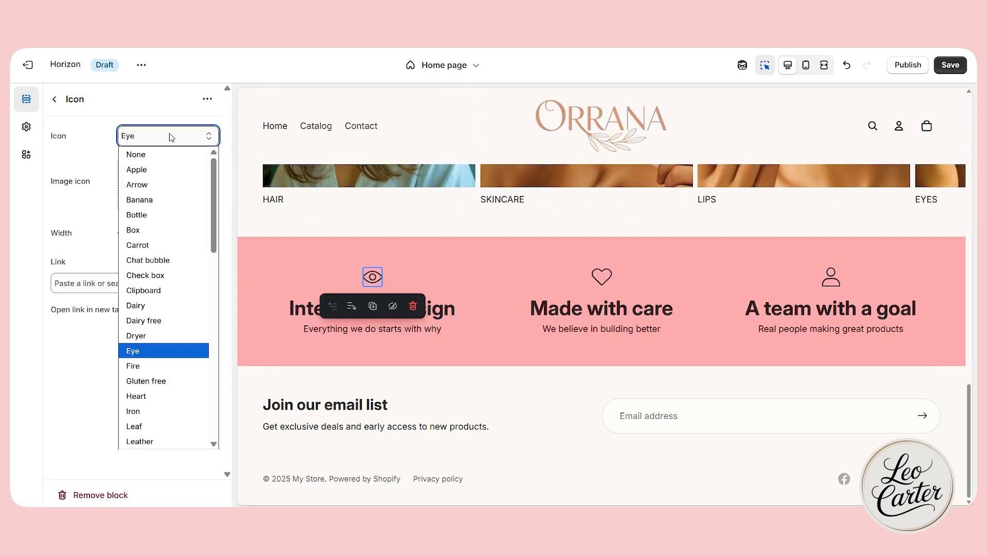
{"action": "scroll", "coordinate": [159, 385], "scroll_direction": "down", "scroll_amount": 9}
{"action": "scroll", "coordinate": [159, 387], "scroll_direction": "up", "scroll_amount": 4}
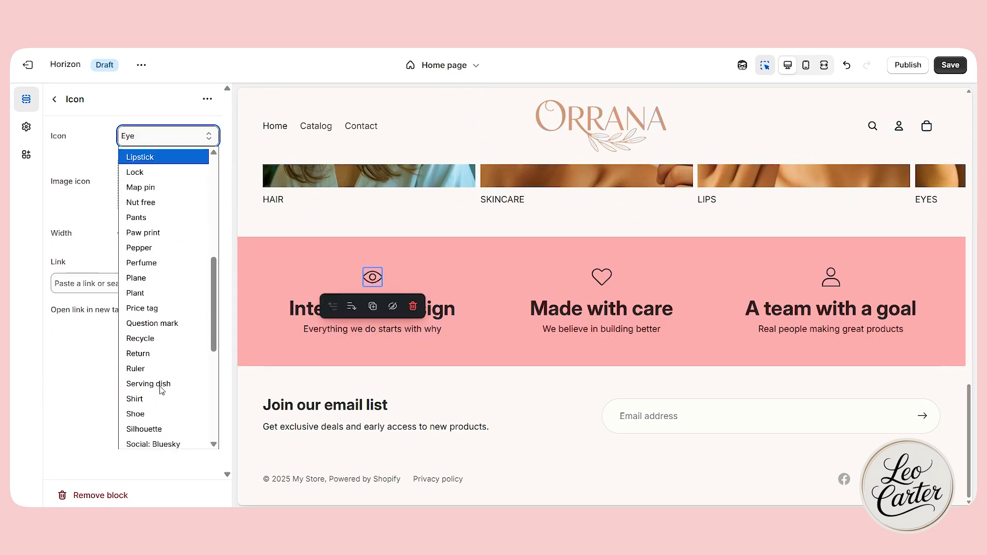
{"action": "scroll", "coordinate": [161, 383], "scroll_direction": "up", "scroll_amount": 6}
{"action": "scroll", "coordinate": [163, 378], "scroll_direction": "down", "scroll_amount": 10}
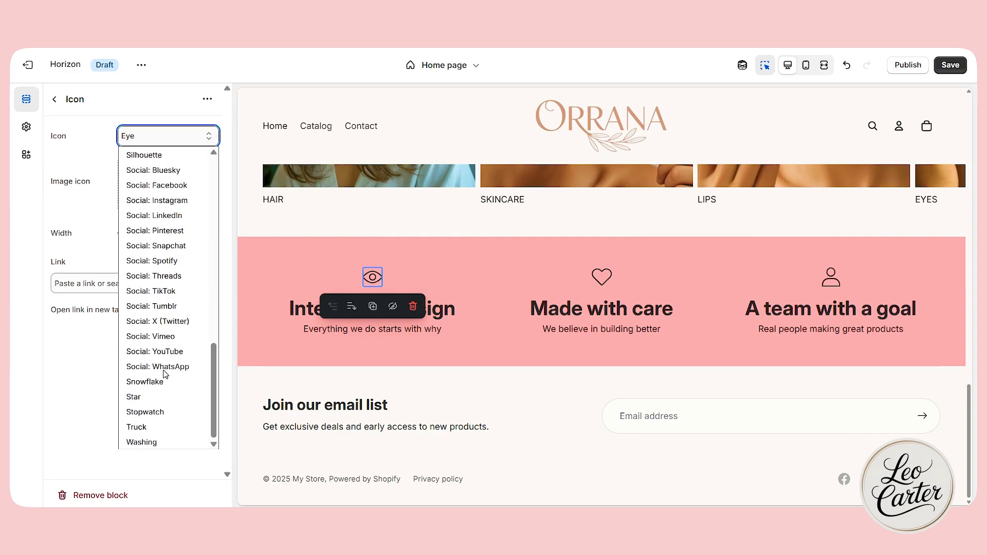
{"action": "key", "text": "Escape"}
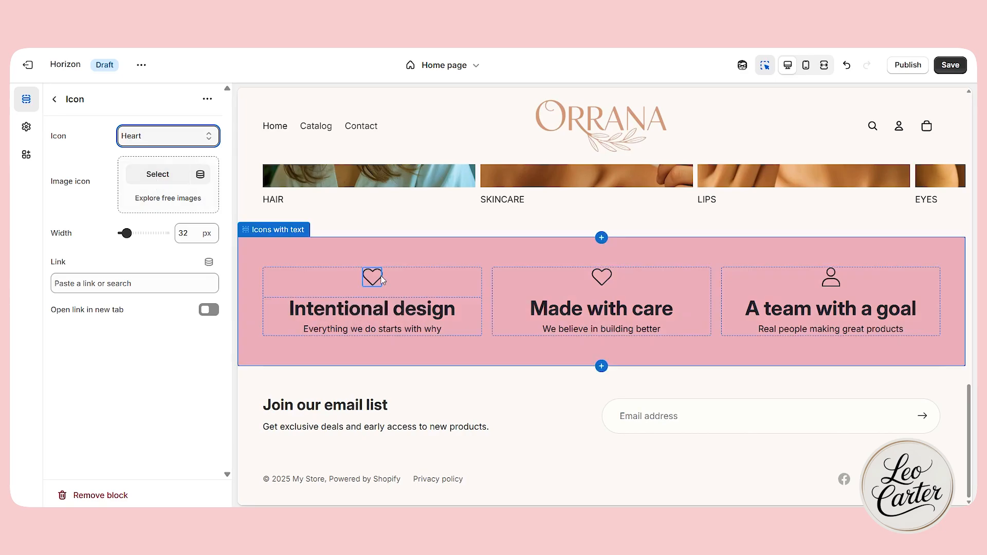
Replace the three icon columns' text with Clean Ingredients, Minimal and Made for Every Skin Moment copy, and set the first icon to Eye.
{"action": "left_click", "coordinate": [303, 314]}
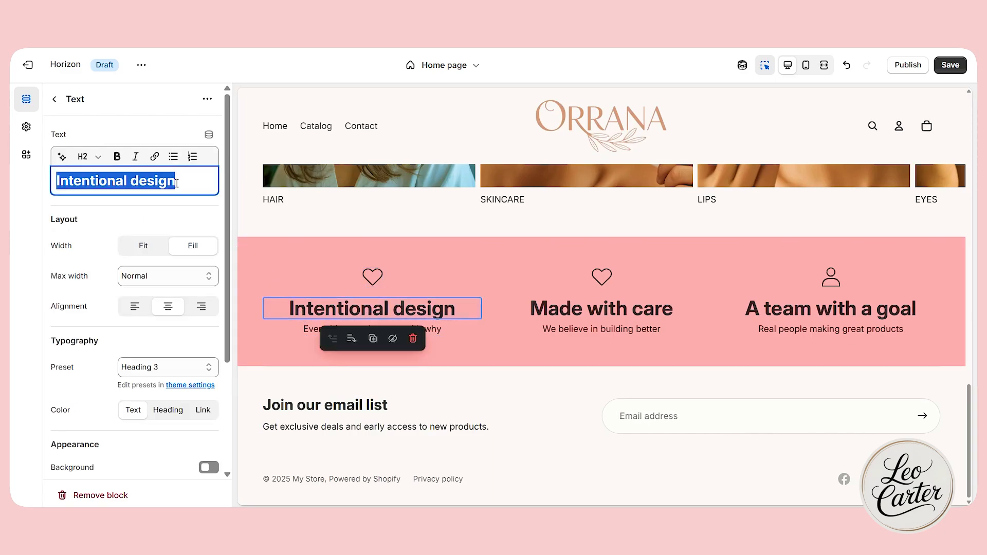
{"action": "left_click", "coordinate": [372, 329]}
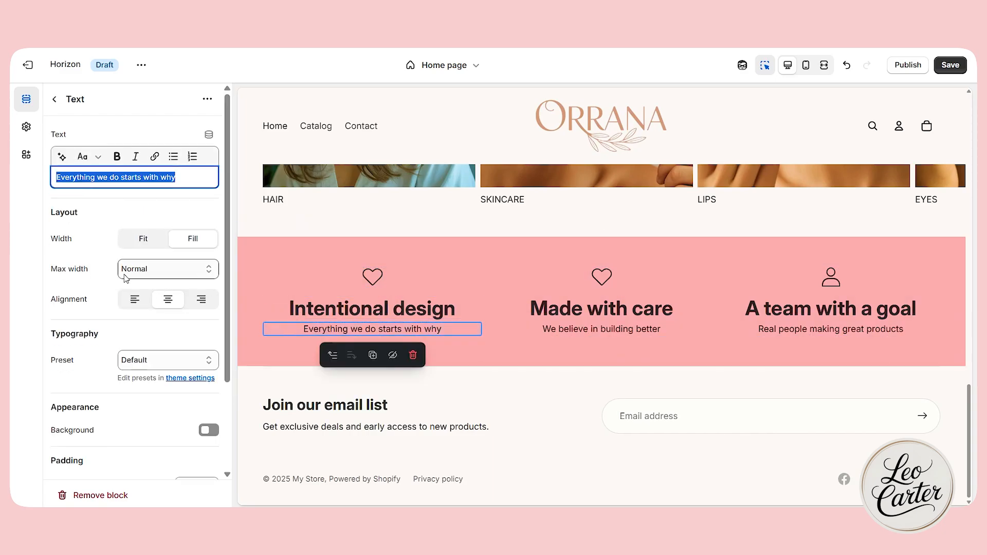
{"action": "type", "text": "We believe in purity. Our products are made with gentle, plant-based formulas — no harsh chemicals, ever."}
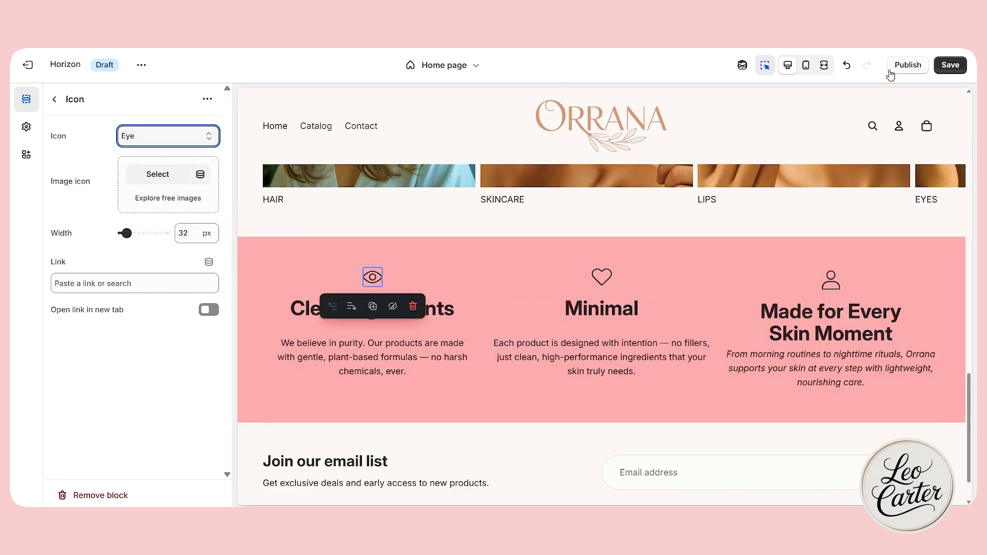
Examine the product list, marquee, collection carousel and icons section in the full-width preview with the inspector off, and return to desktop view.
{"action": "left_click", "coordinate": [824, 65]}
{"action": "left_click", "coordinate": [766, 65]}
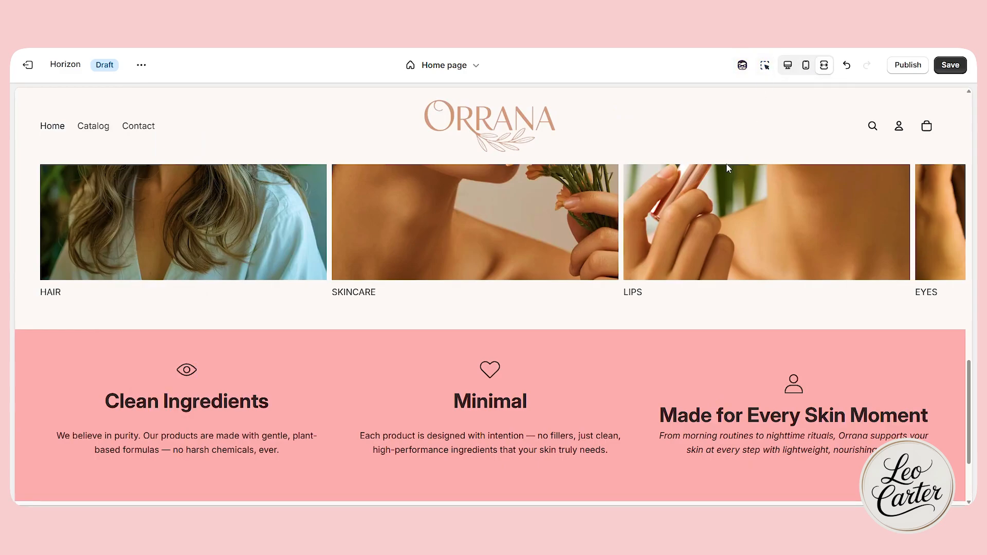
{"action": "scroll", "coordinate": [714, 191], "scroll_direction": "up", "scroll_amount": 10}
{"action": "scroll", "coordinate": [715, 191], "scroll_direction": "down", "scroll_amount": 15}
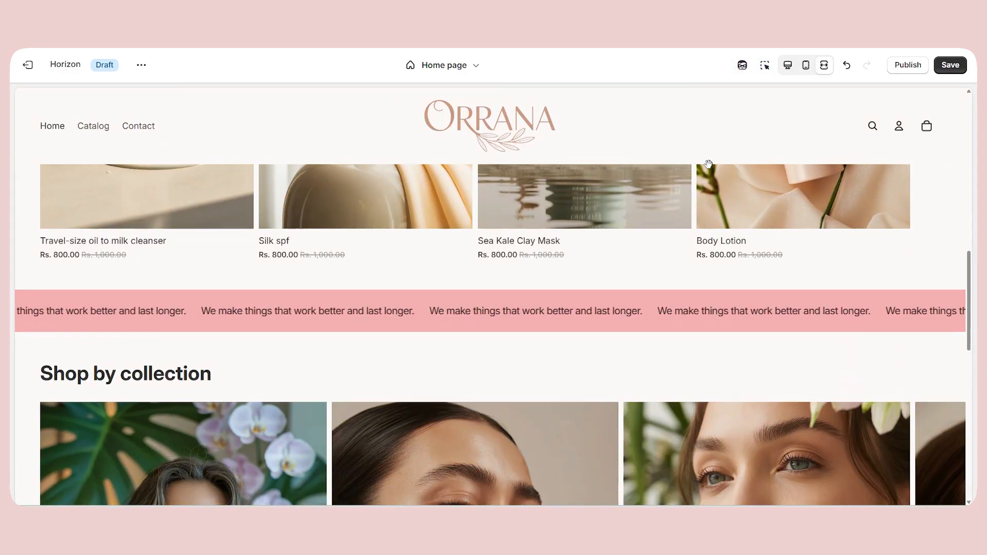
{"action": "scroll", "coordinate": [710, 174], "scroll_direction": "down", "scroll_amount": 5}
{"action": "scroll", "coordinate": [675, 224], "scroll_direction": "up", "scroll_amount": 3}
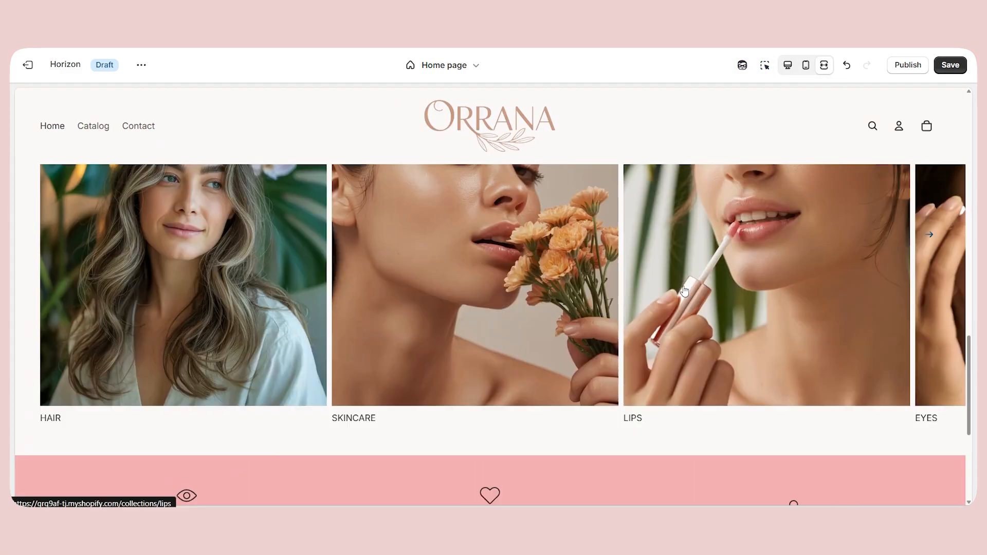
{"action": "scroll", "coordinate": [687, 296], "scroll_direction": "right", "scroll_amount": 4}
{"action": "scroll", "coordinate": [688, 295], "scroll_direction": "left", "scroll_amount": 3}
{"action": "left_click", "coordinate": [785, 71]}
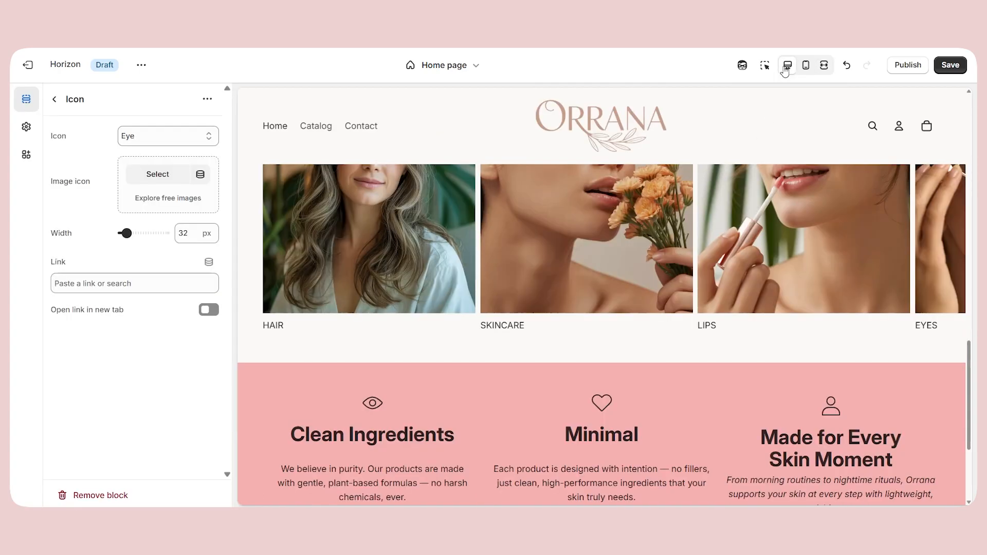
Add a Hero: Marquee section to the template between the icons section and the footer.
{"action": "scroll", "coordinate": [578, 288], "scroll_direction": "down", "scroll_amount": 3}
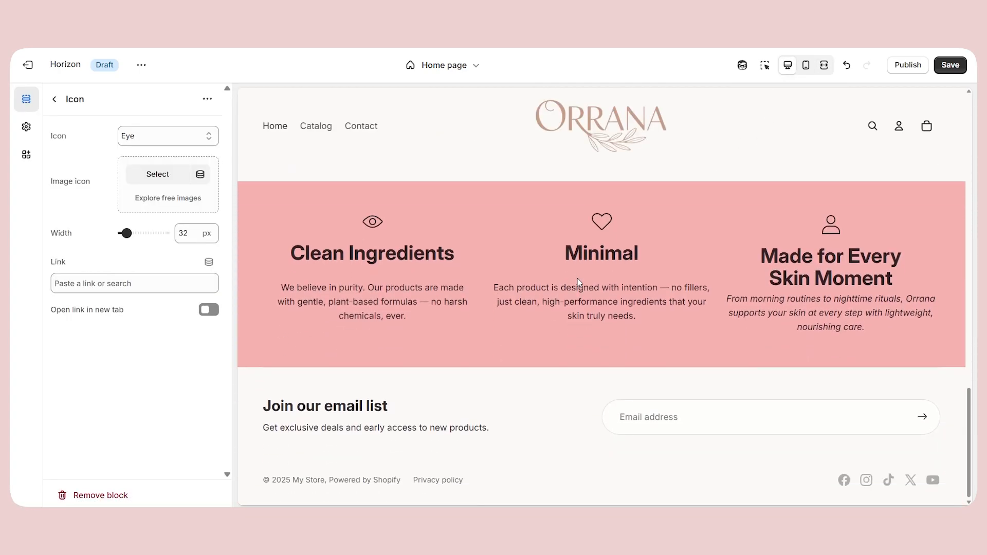
{"action": "scroll", "coordinate": [578, 281], "scroll_direction": "up", "scroll_amount": 1}
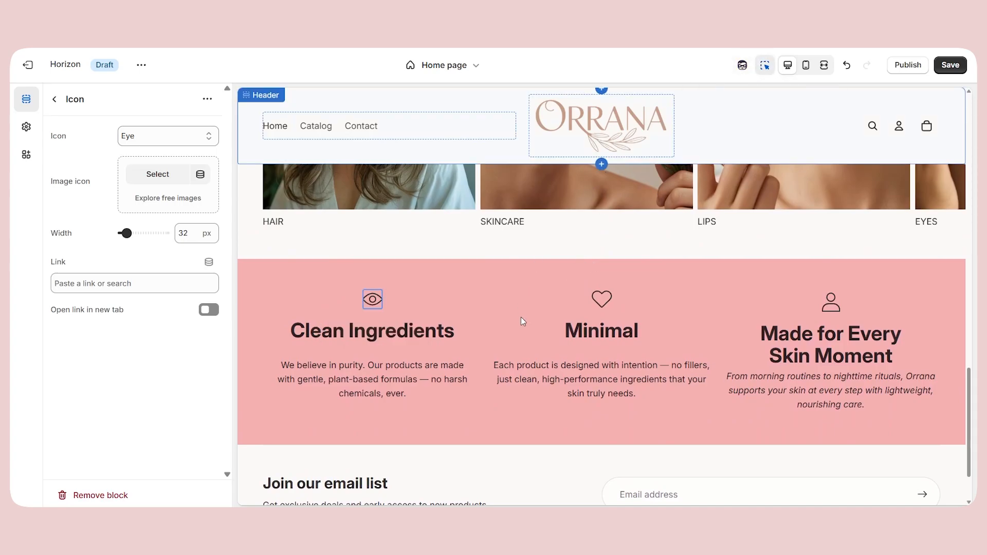
{"action": "scroll", "coordinate": [573, 348], "scroll_direction": "up", "scroll_amount": 6}
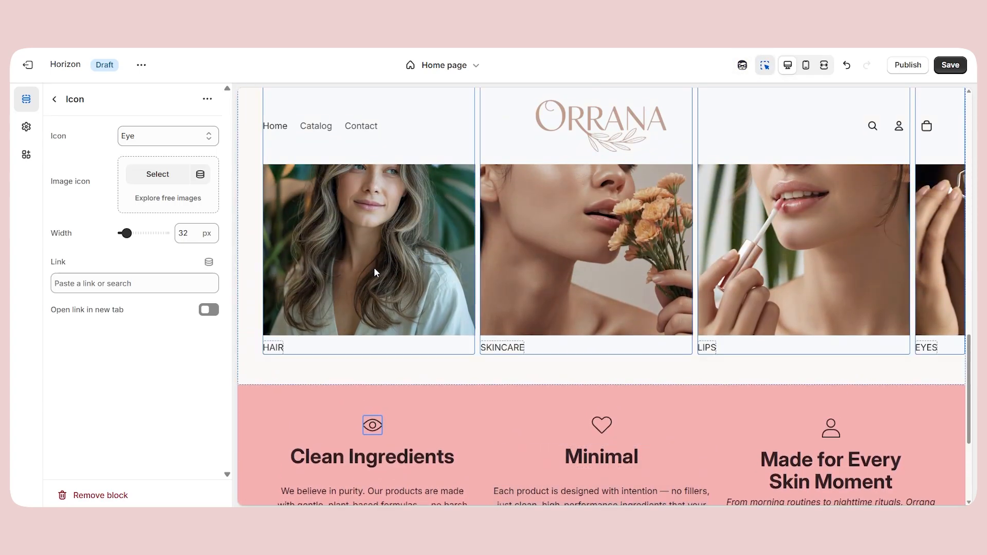
{"action": "scroll", "coordinate": [402, 303], "scroll_direction": "down", "scroll_amount": 1}
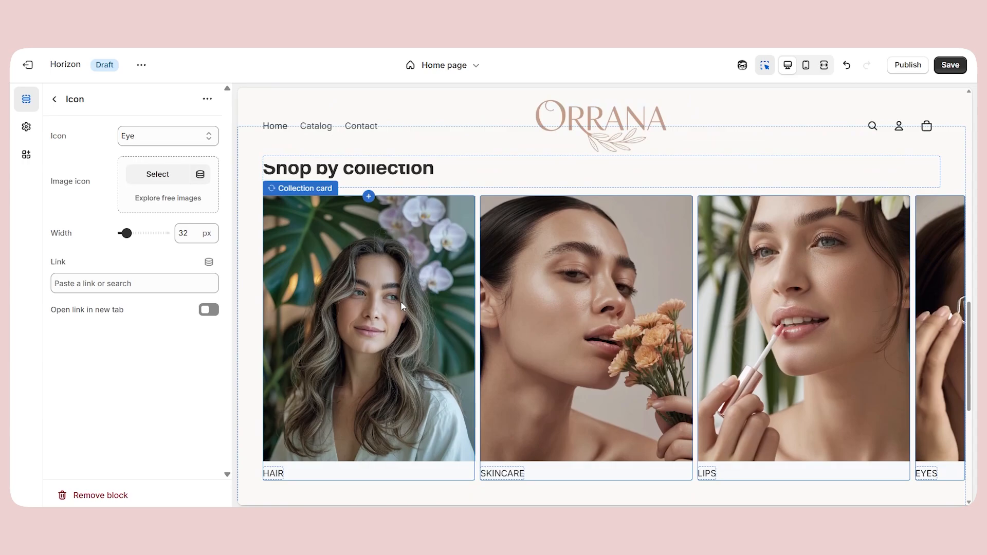
{"action": "scroll", "coordinate": [440, 287], "scroll_direction": "down", "scroll_amount": 3}
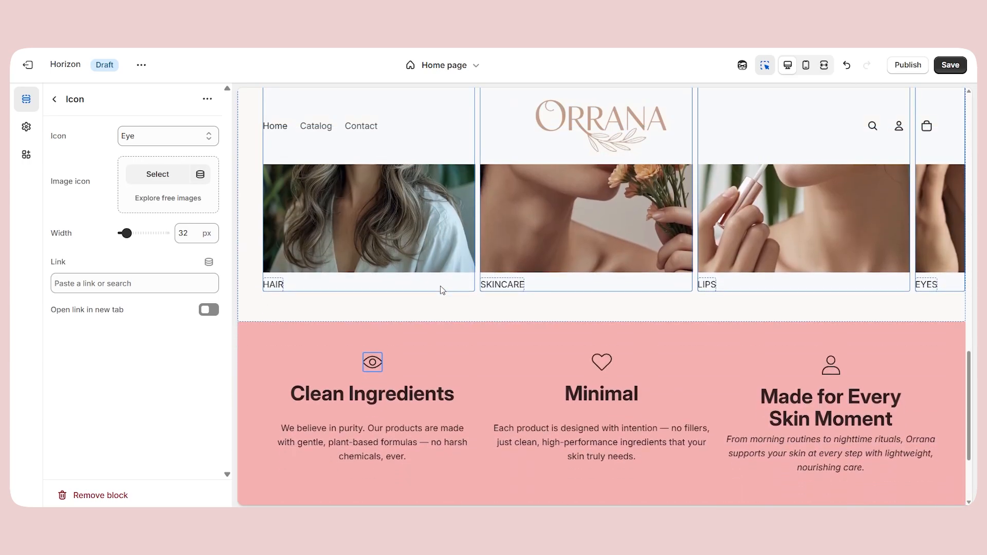
{"action": "scroll", "coordinate": [441, 294], "scroll_direction": "down", "scroll_amount": 3}
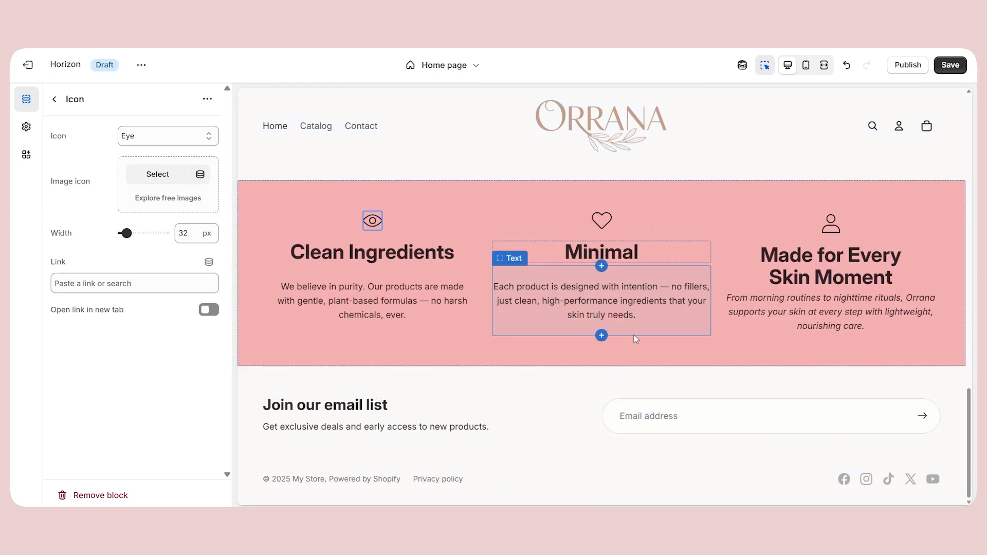
{"action": "left_click", "coordinate": [601, 367]}
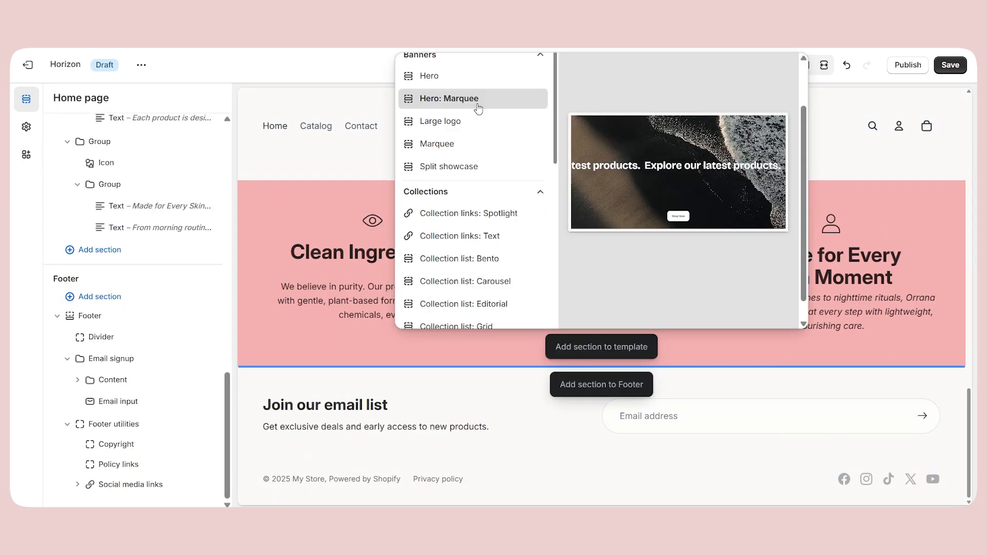
{"action": "left_click", "coordinate": [478, 103]}
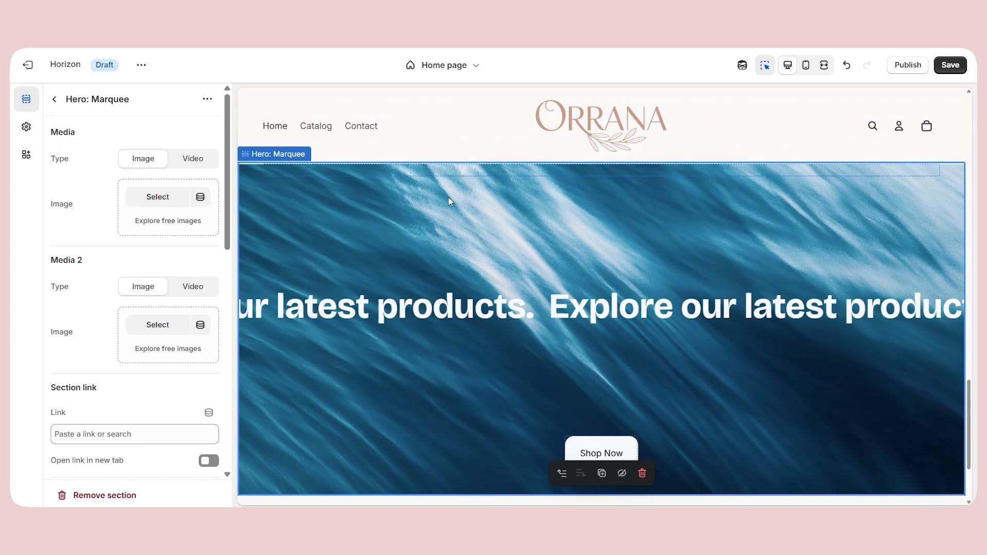
Replace the hero's scrolling text with "🌸 Limited Time Only" and set its first image to the "50% OFF GLOW STARTS HERE" banner.
{"action": "left_click", "coordinate": [158, 196]}
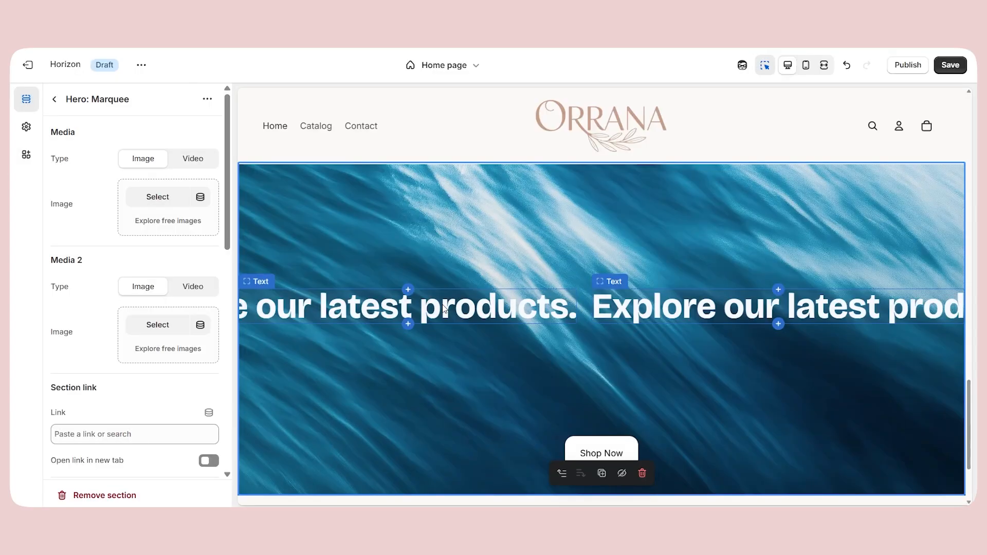
{"action": "left_click", "coordinate": [431, 310]}
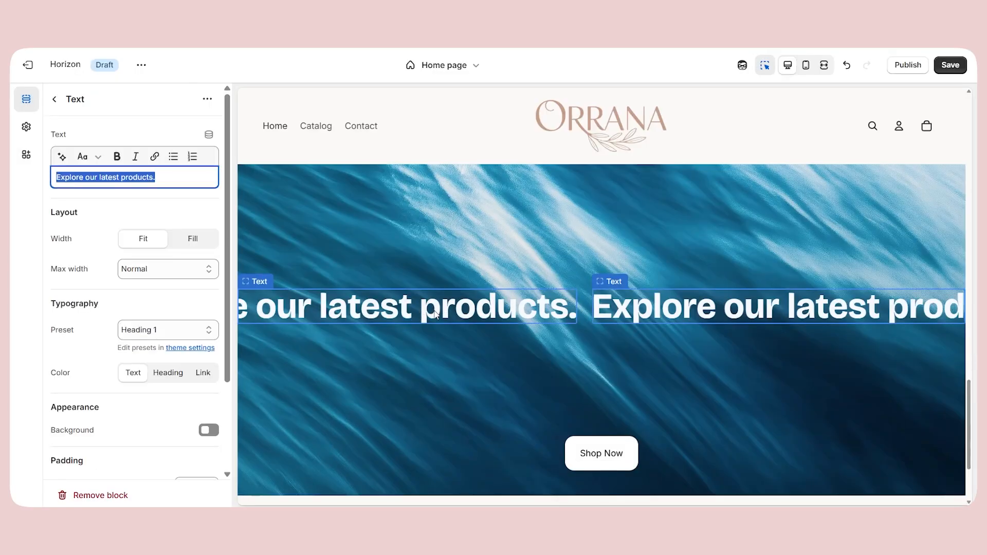
{"action": "type", "text": "🌸 Limited Time Only"}
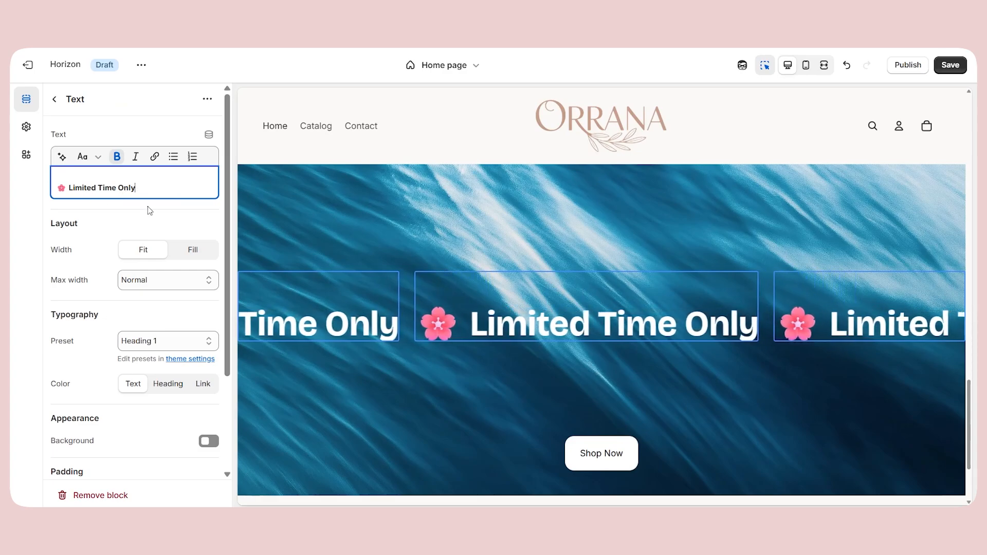
{"action": "left_click", "coordinate": [57, 189]}
{"action": "key", "text": "BackSpace"}
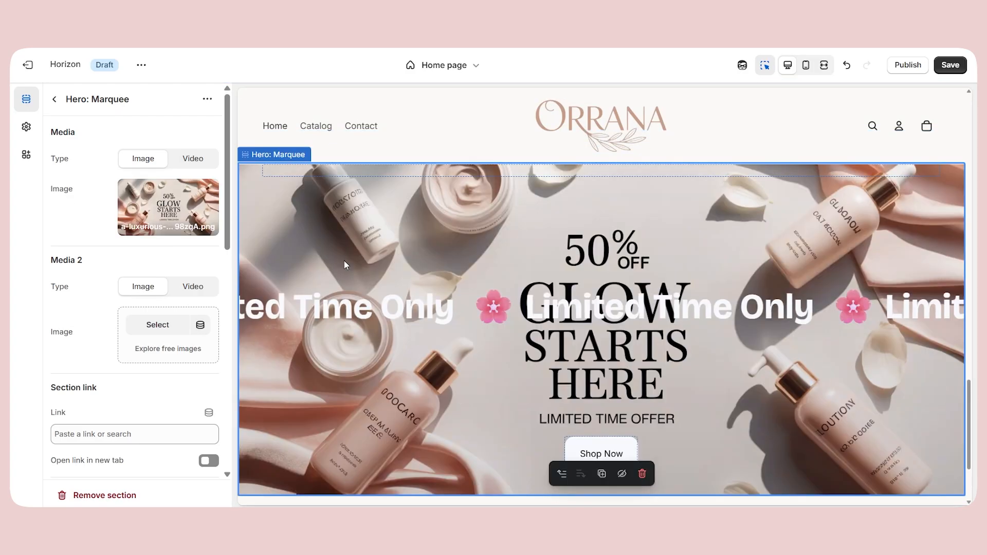
Set the Hero: Marquee section's height to Full screen.
{"action": "scroll", "coordinate": [157, 257], "scroll_direction": "down", "scroll_amount": 3}
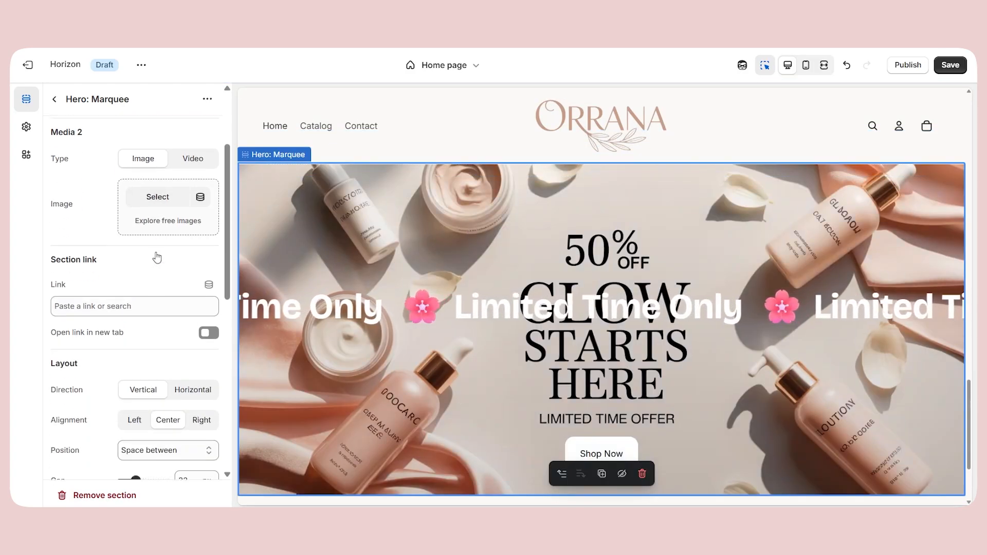
{"action": "scroll", "coordinate": [157, 257], "scroll_direction": "down", "scroll_amount": 4}
{"action": "scroll", "coordinate": [171, 277], "scroll_direction": "down", "scroll_amount": 2}
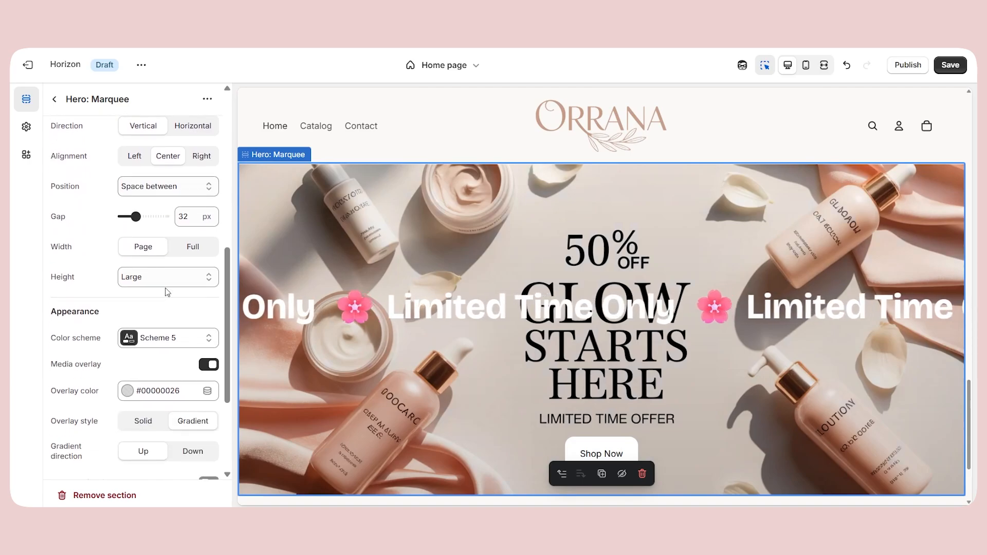
{"action": "left_click", "coordinate": [171, 277]}
{"action": "left_click", "coordinate": [158, 358]}
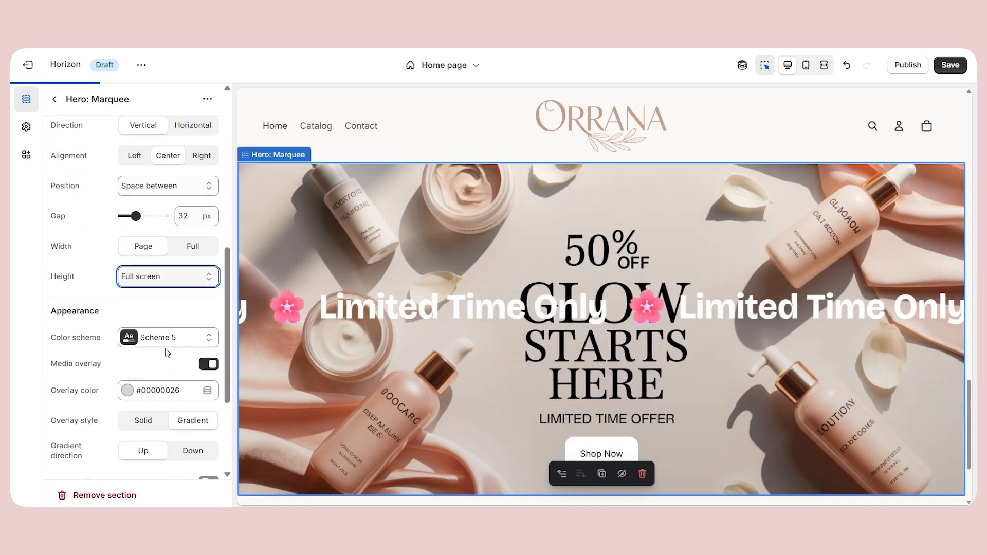
Set the hero's media overlay color to semi-transparent black, #00000056.
{"action": "scroll", "coordinate": [147, 380], "scroll_direction": "down", "scroll_amount": 2}
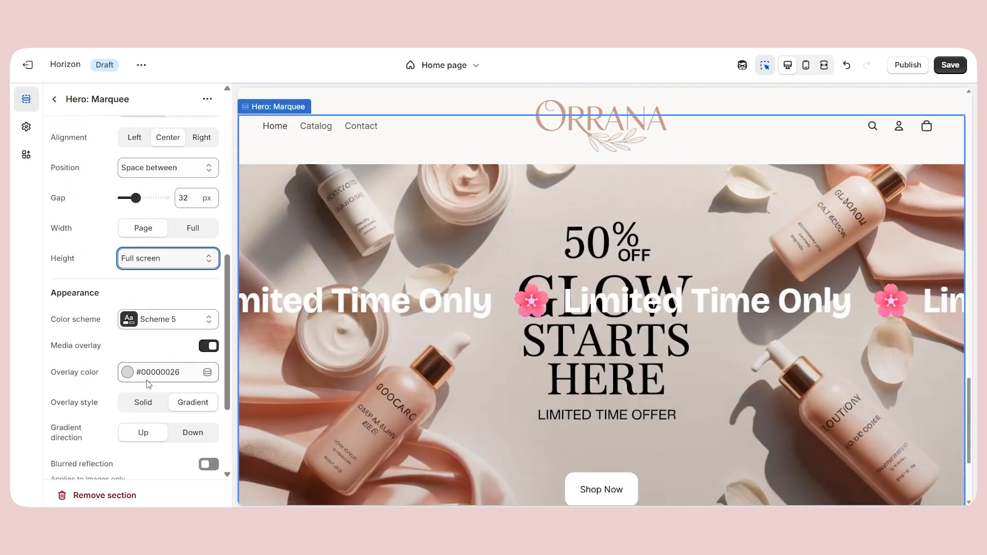
{"action": "left_click", "coordinate": [164, 315]}
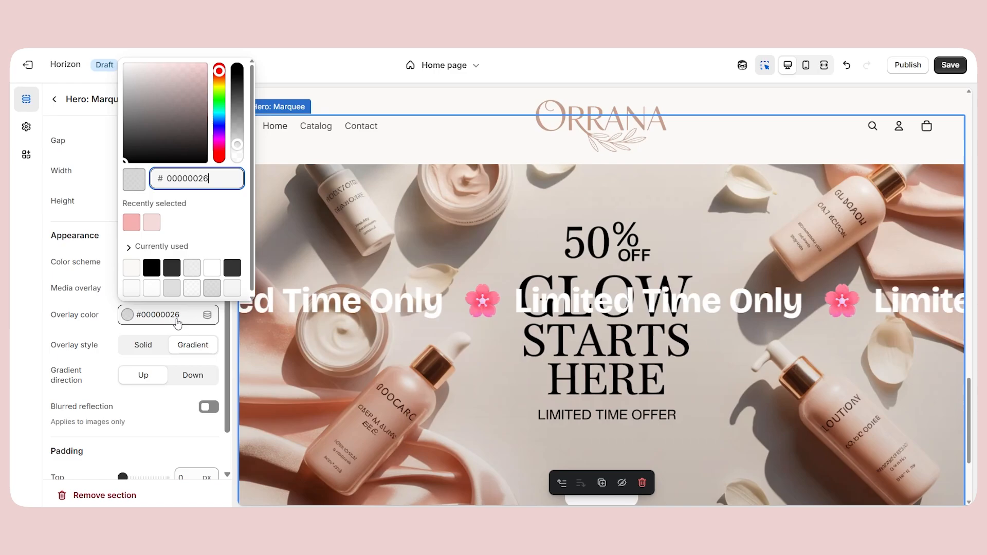
{"action": "left_click", "coordinate": [152, 268]}
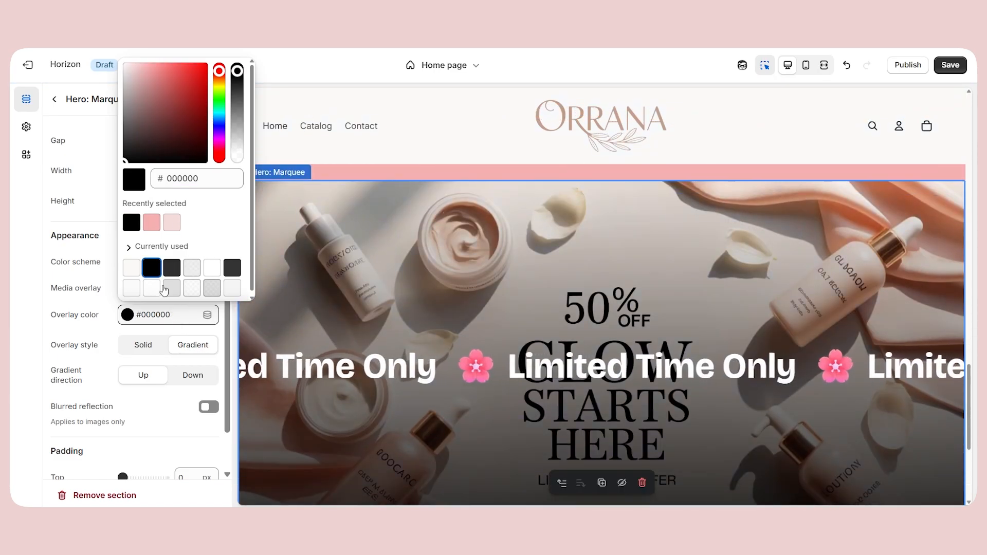
{"action": "left_click_drag", "start_coordinate": [236, 76], "coordinate": [236, 144]}
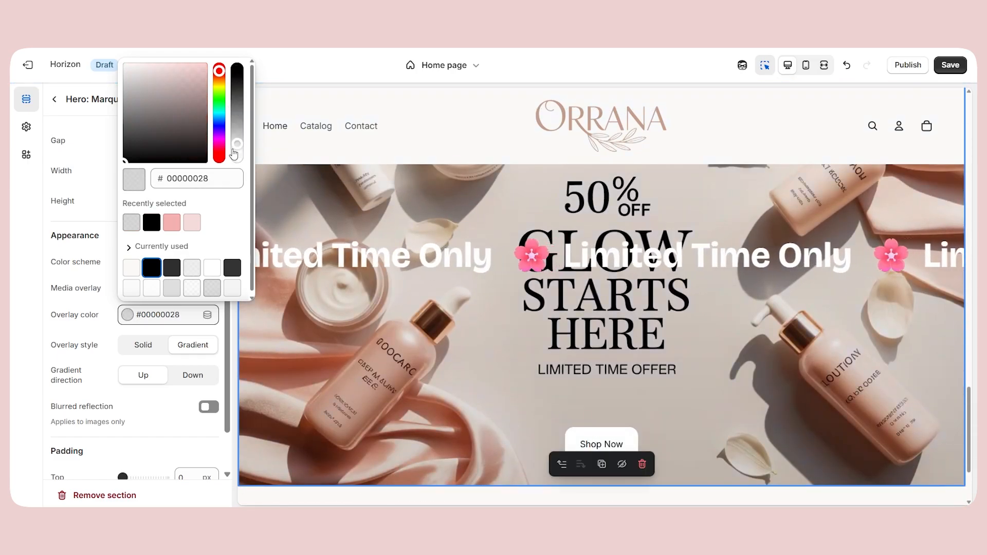
{"action": "left_click", "coordinate": [236, 131]}
Examine the home page and the new promotional hero in the full-width preview with the inspector off, and return to desktop view.
{"action": "left_click", "coordinate": [824, 64]}
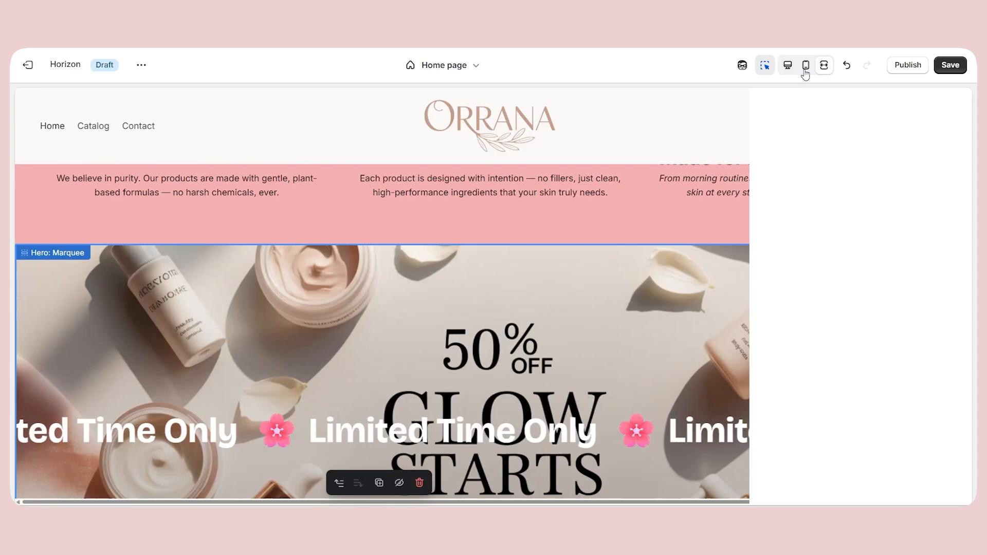
{"action": "left_click", "coordinate": [765, 65]}
{"action": "scroll", "coordinate": [699, 165], "scroll_direction": "down", "scroll_amount": 10}
{"action": "scroll", "coordinate": [697, 186], "scroll_direction": "down", "scroll_amount": 15}
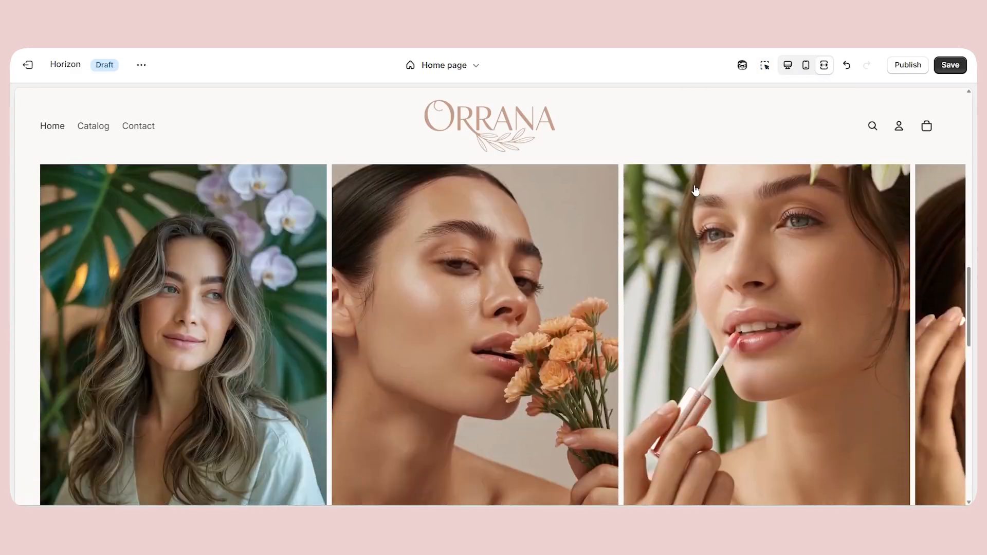
{"action": "scroll", "coordinate": [801, 239], "scroll_direction": "up", "scroll_amount": 1}
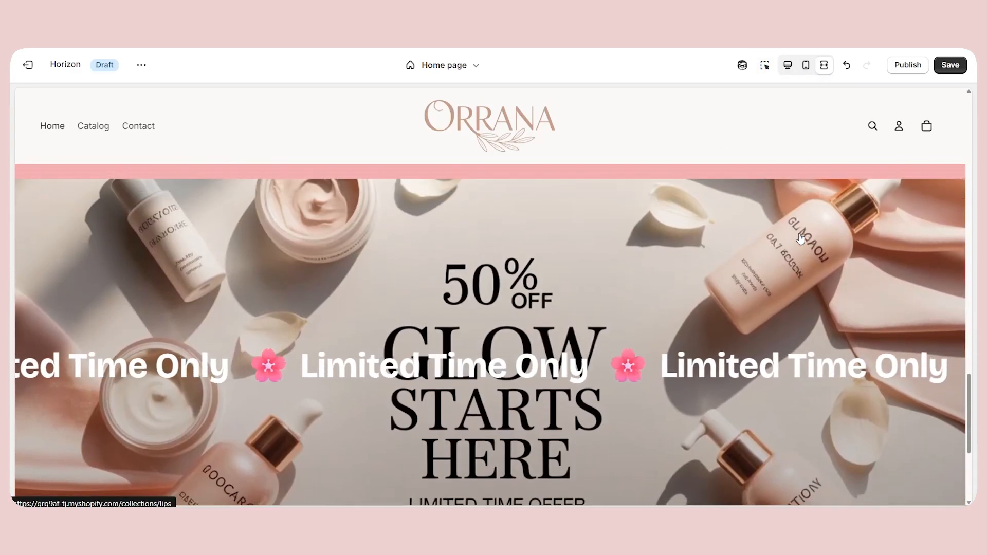
{"action": "scroll", "coordinate": [720, 260], "scroll_direction": "down", "scroll_amount": 3}
{"action": "scroll", "coordinate": [507, 304], "scroll_direction": "up", "scroll_amount": 3}
{"action": "scroll", "coordinate": [500, 304], "scroll_direction": "down", "scroll_amount": 3}
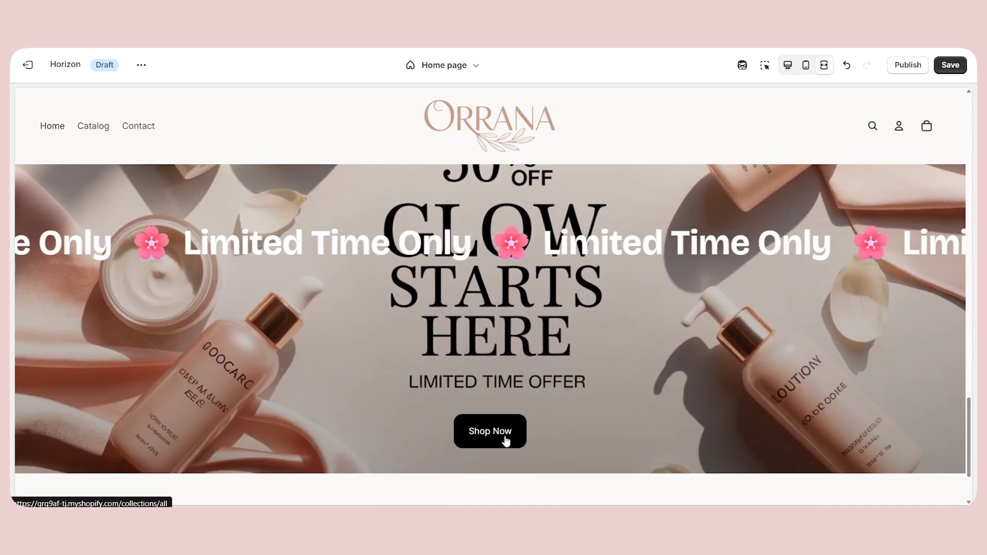
{"action": "scroll", "coordinate": [535, 420], "scroll_direction": "up", "scroll_amount": 2}
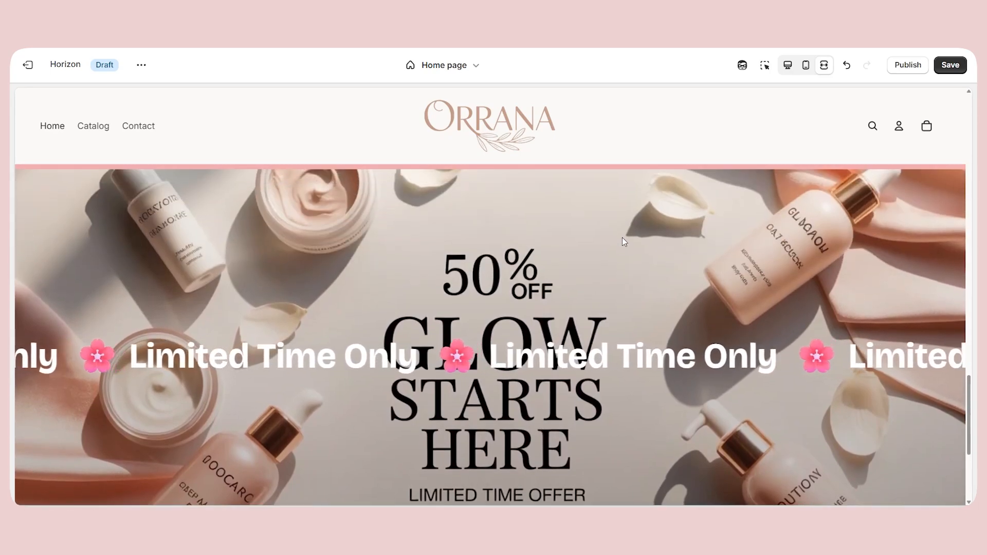
{"action": "scroll", "coordinate": [623, 236], "scroll_direction": "down", "scroll_amount": 3}
{"action": "scroll", "coordinate": [519, 347], "scroll_direction": "up", "scroll_amount": 6}
{"action": "scroll", "coordinate": [516, 346], "scroll_direction": "down", "scroll_amount": 3}
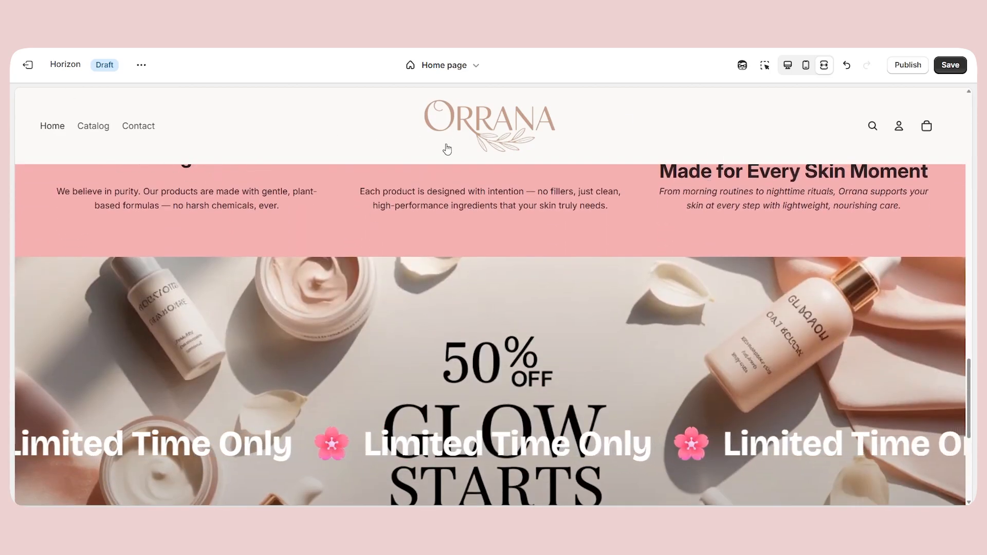
{"action": "scroll", "coordinate": [492, 214], "scroll_direction": "up", "scroll_amount": 3}
{"action": "scroll", "coordinate": [496, 117], "scroll_direction": "down", "scroll_amount": 9}
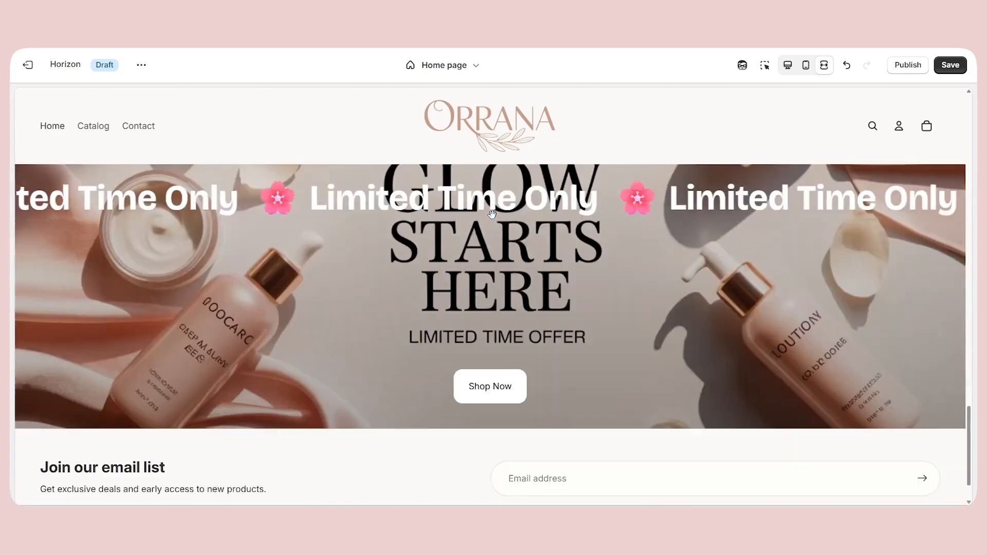
{"action": "left_click", "coordinate": [787, 66]}
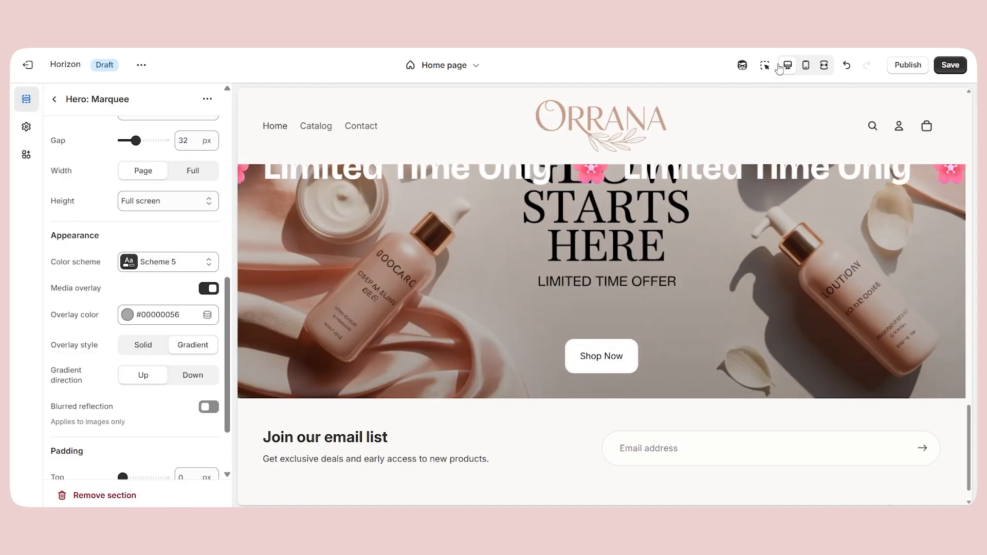
Set the header section's sticky header option to Never.
{"action": "left_click", "coordinate": [767, 67]}
{"action": "left_click", "coordinate": [754, 132]}
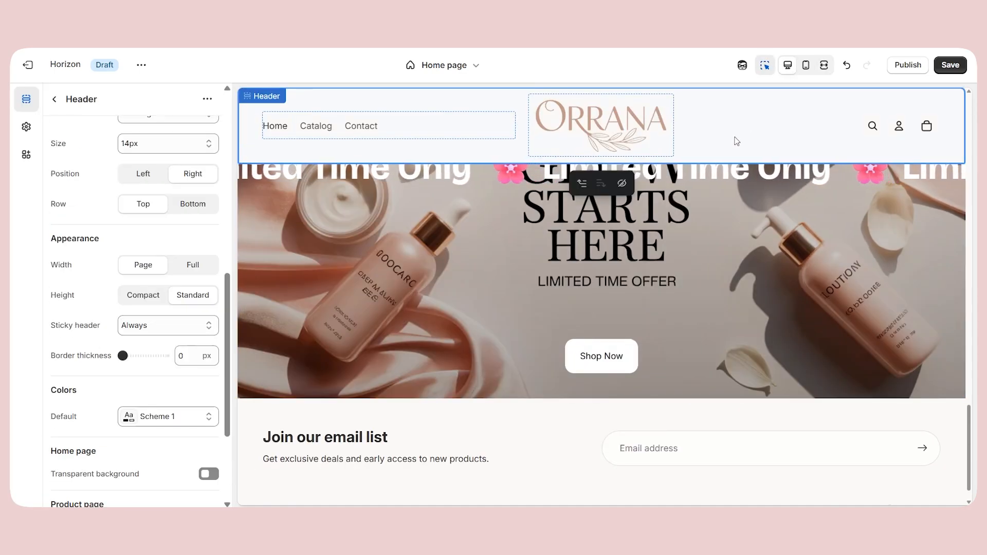
{"action": "scroll", "coordinate": [169, 299], "scroll_direction": "up", "scroll_amount": 1}
{"action": "left_click_drag", "start_coordinate": [58, 361], "coordinate": [102, 362]}
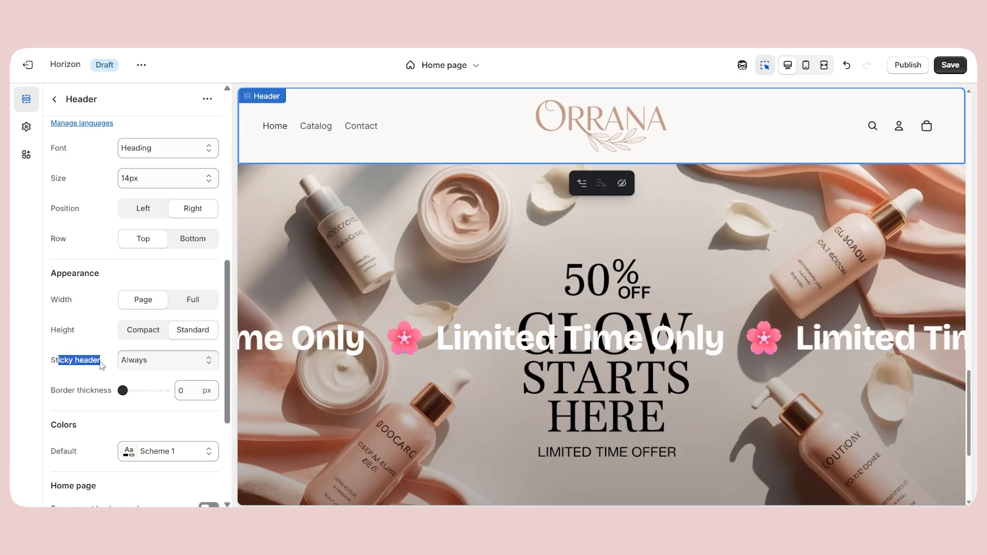
{"action": "left_click", "coordinate": [184, 363]}
{"action": "left_click", "coordinate": [137, 408]}
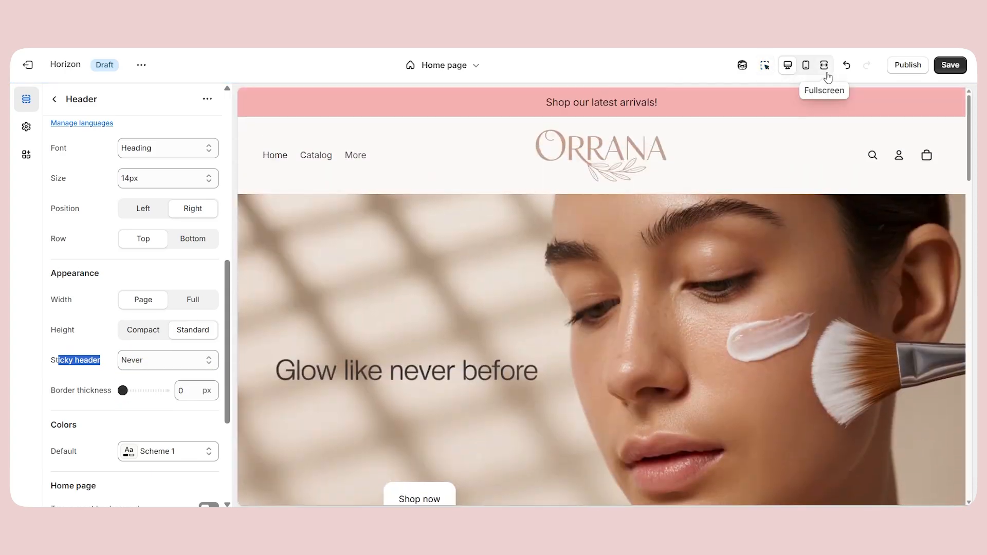
Examine how the home page scrolls with the non-sticky header in the full-width preview, and return to desktop view with the inspector on.
{"action": "left_click", "coordinate": [824, 65]}
{"action": "scroll", "coordinate": [666, 274], "scroll_direction": "down", "scroll_amount": 15}
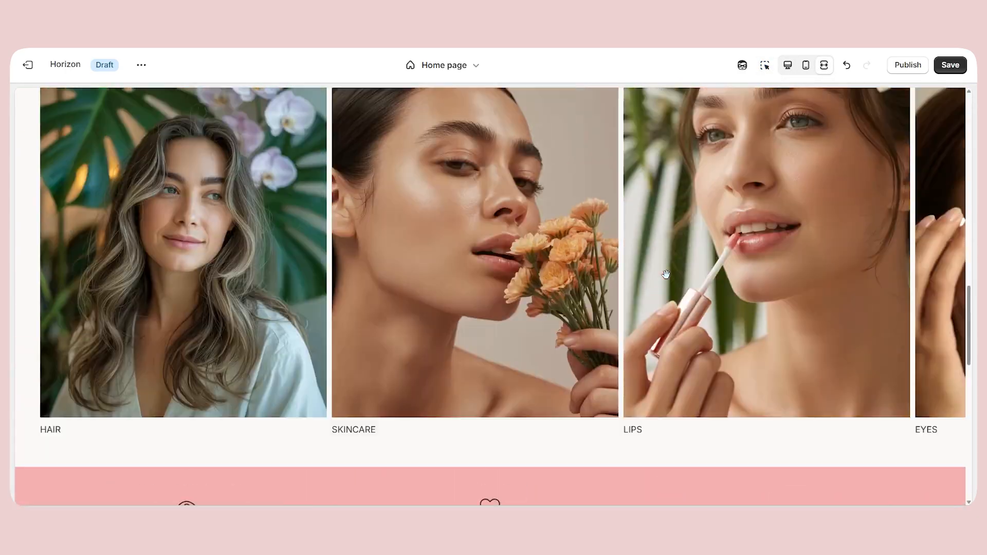
{"action": "scroll", "coordinate": [666, 273], "scroll_direction": "down", "scroll_amount": 8}
{"action": "scroll", "coordinate": [666, 274], "scroll_direction": "up", "scroll_amount": 6}
{"action": "scroll", "coordinate": [699, 165], "scroll_direction": "down", "scroll_amount": 3}
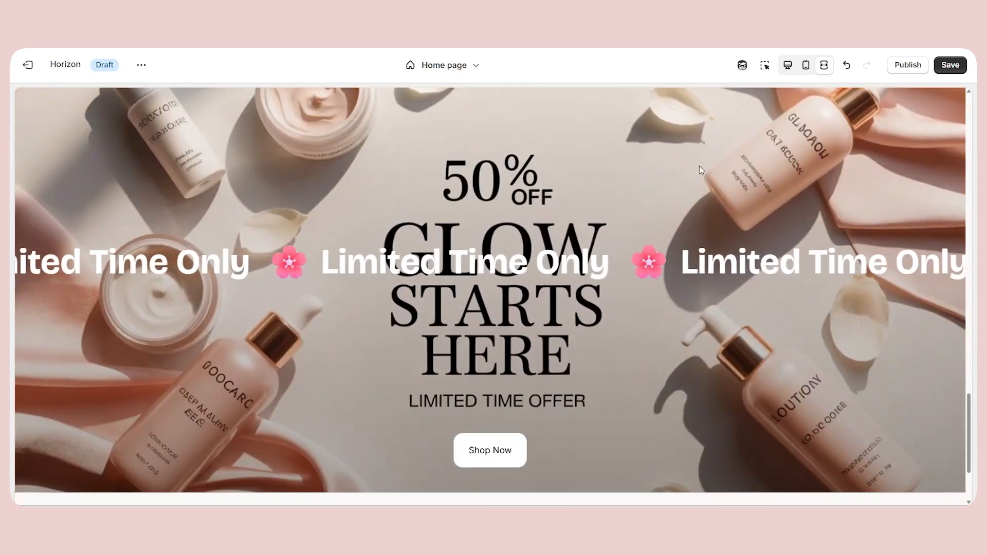
{"action": "left_click", "coordinate": [787, 65]}
{"action": "left_click", "coordinate": [766, 65]}
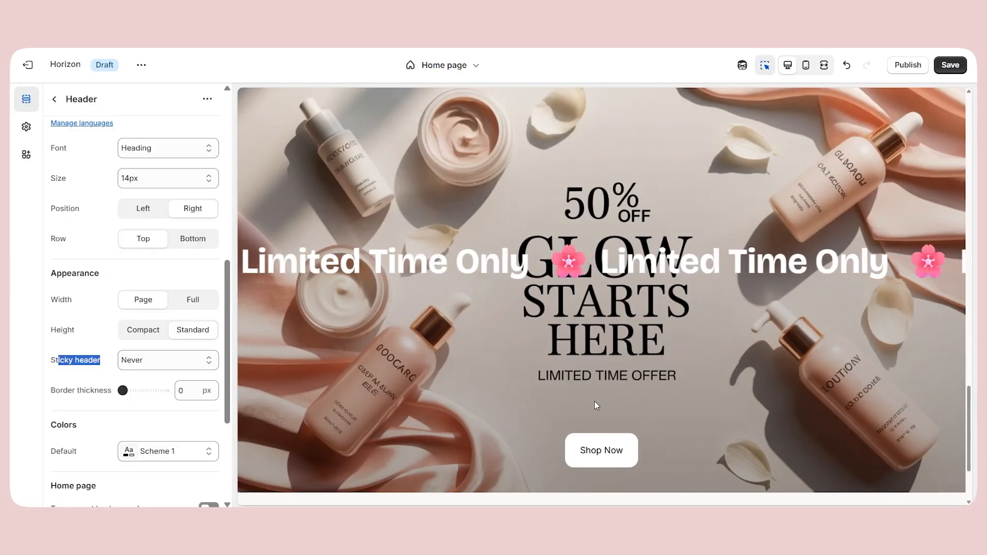
Add an Email signup section to the template directly below the promotional hero.
{"action": "scroll", "coordinate": [594, 401], "scroll_direction": "down", "scroll_amount": 3}
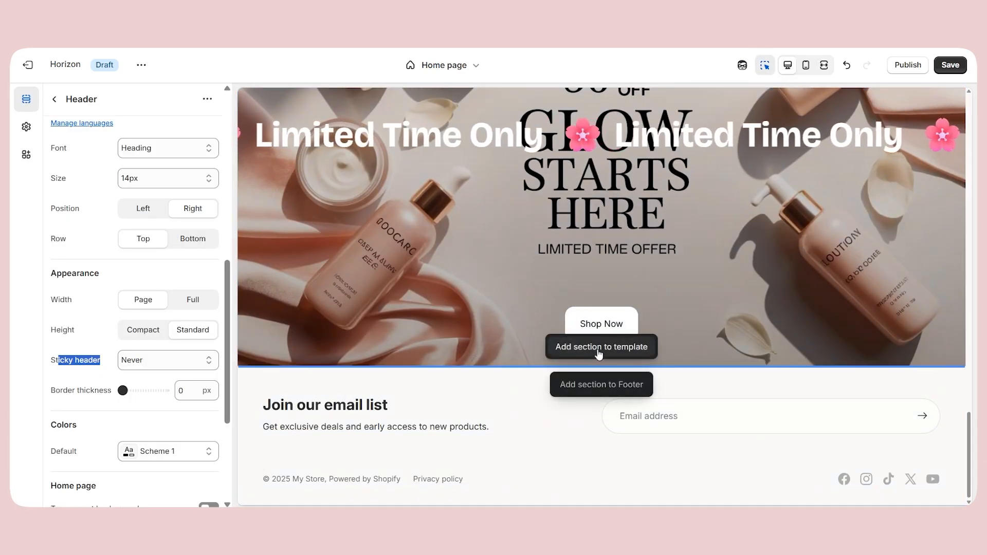
{"action": "left_click", "coordinate": [602, 366]}
{"action": "scroll", "coordinate": [470, 187], "scroll_direction": "down", "scroll_amount": 2}
{"action": "scroll", "coordinate": [470, 187], "scroll_direction": "up", "scroll_amount": 2}
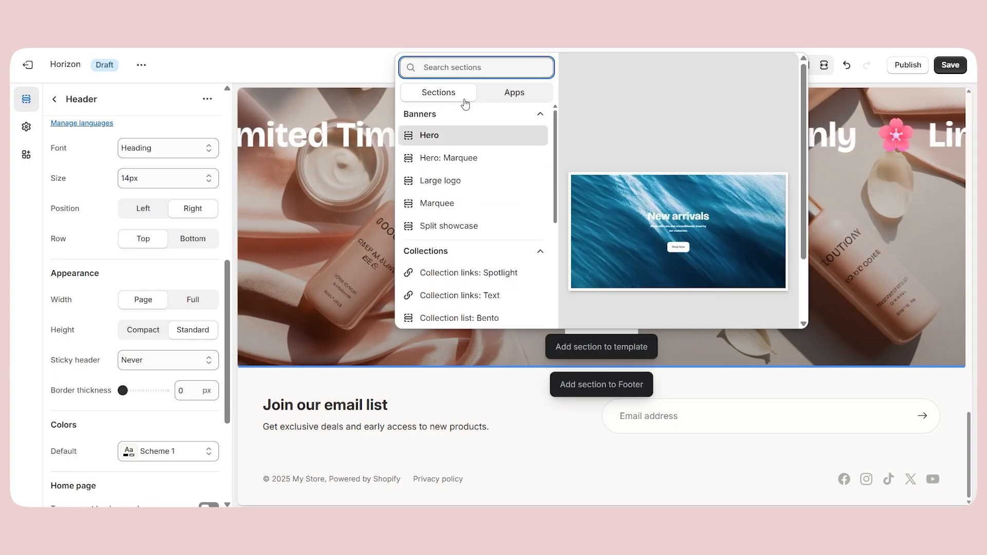
{"action": "type", "text": "email"}
{"action": "left_click", "coordinate": [457, 135]}
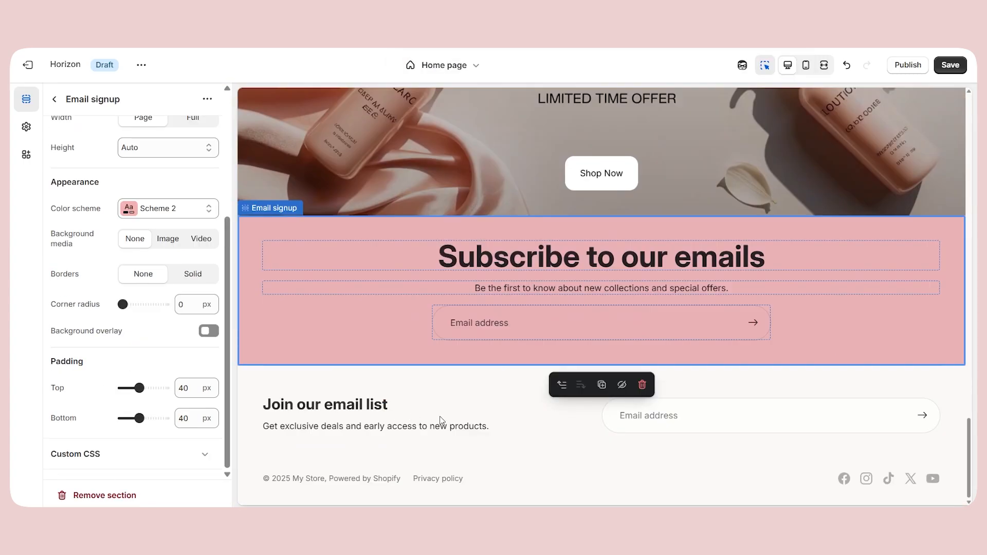
{"action": "left_click", "coordinate": [442, 420]}
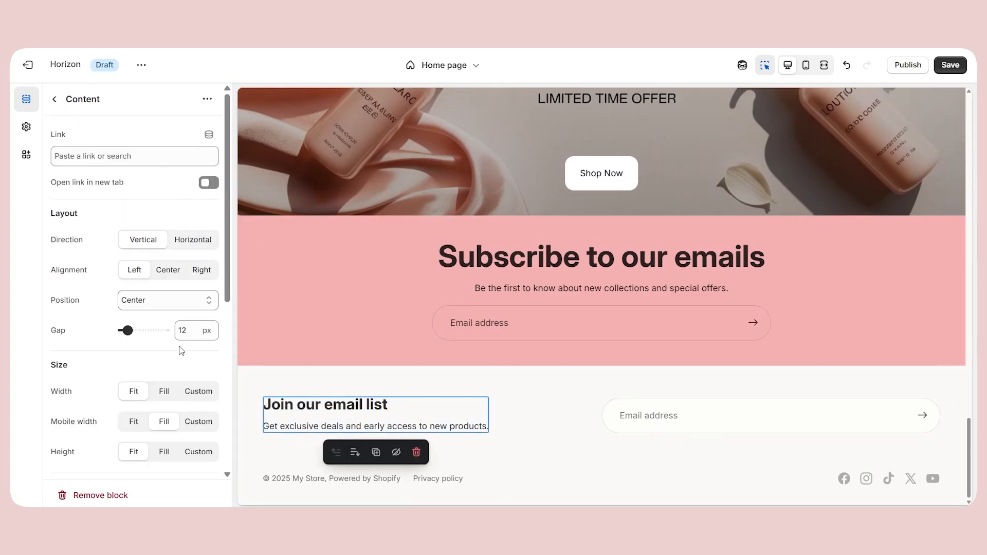
{"action": "left_click", "coordinate": [742, 417]}
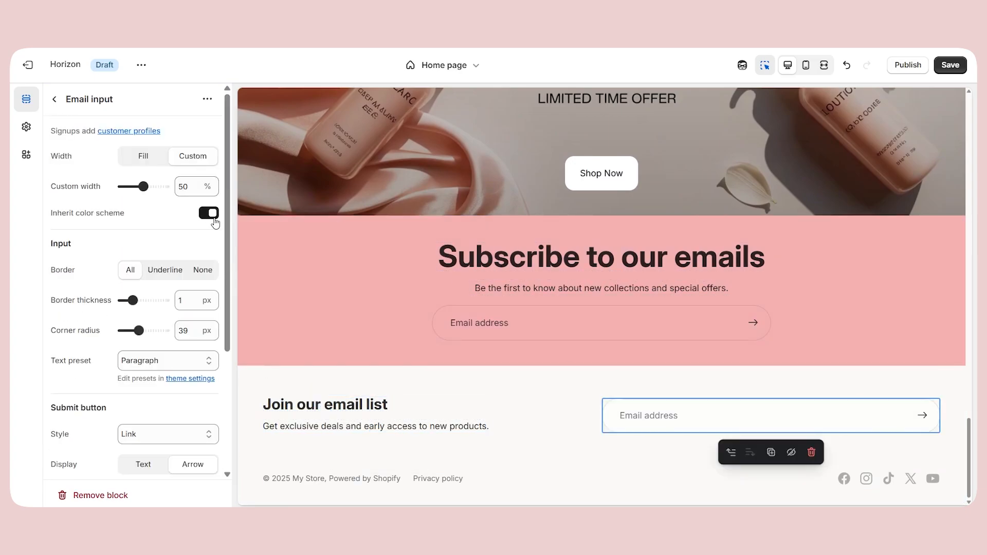
{"action": "left_click", "coordinate": [432, 396]}
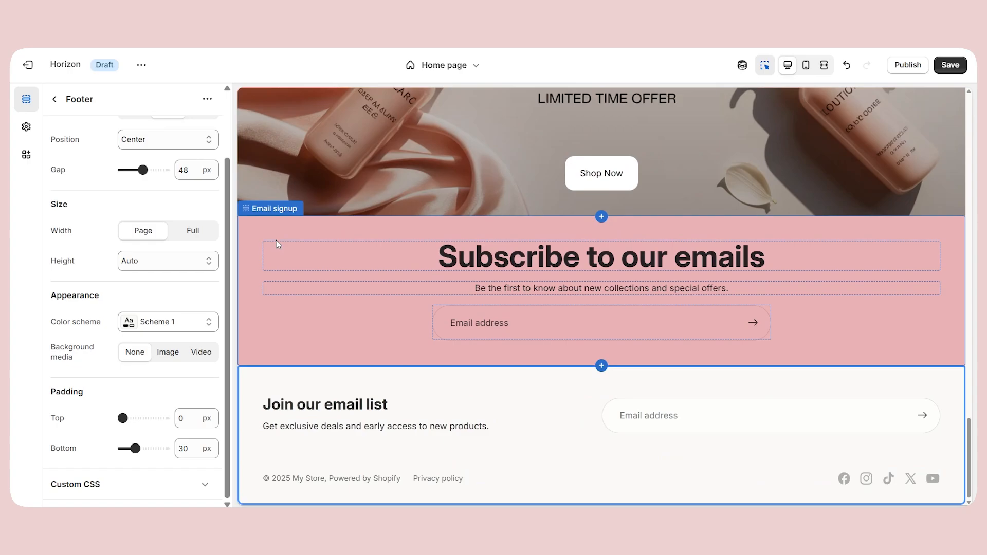
Change the email signup heading to "Subscribe to our emails & Get 30% Off" and clear the description text beneath it.
{"action": "left_click", "coordinate": [277, 229]}
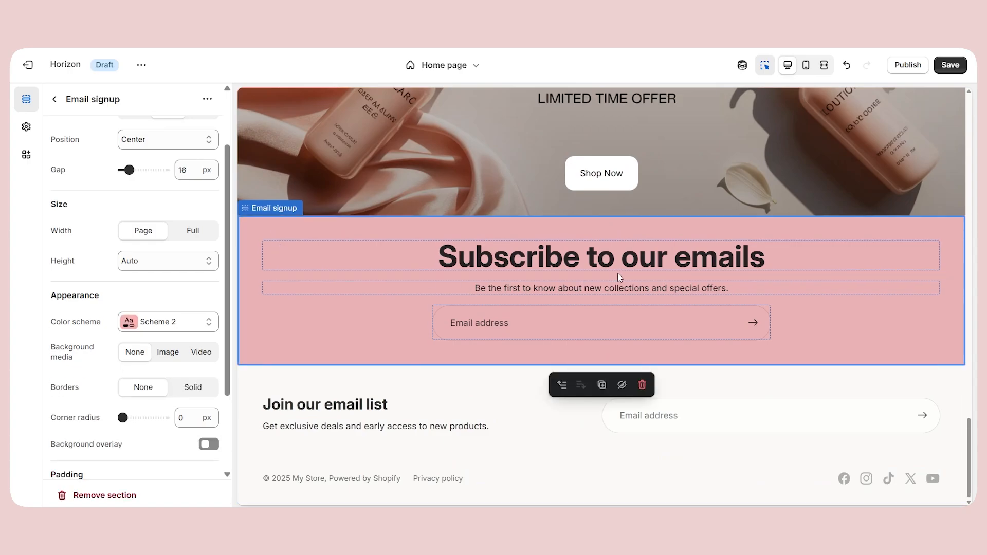
{"action": "left_click", "coordinate": [791, 261]}
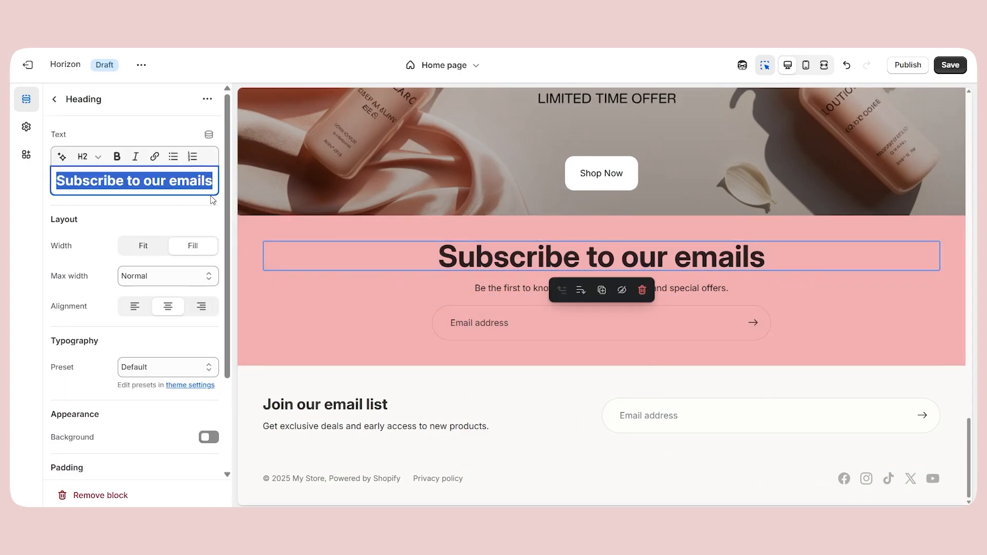
{"action": "type", "text": "& Get"}
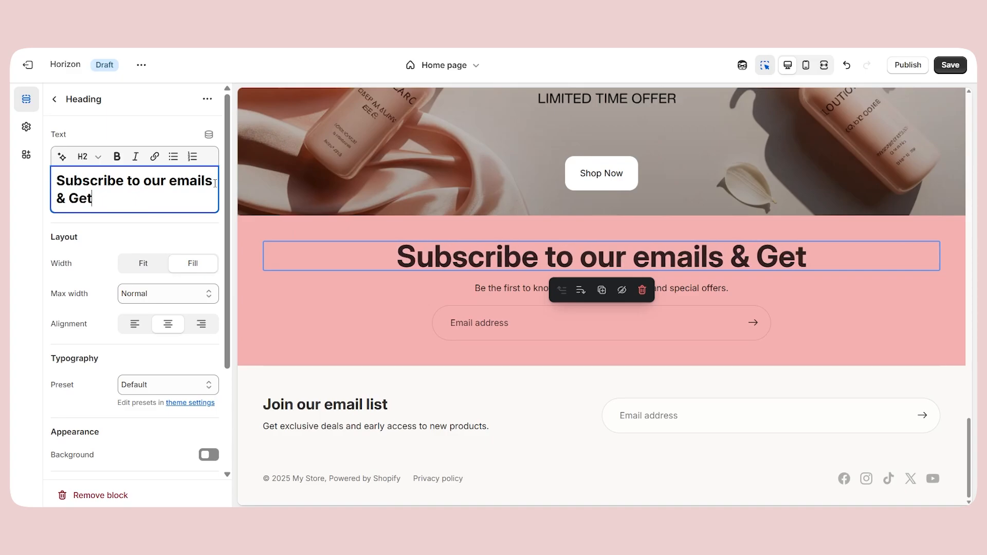
{"action": "type", "text": " 30% Off"}
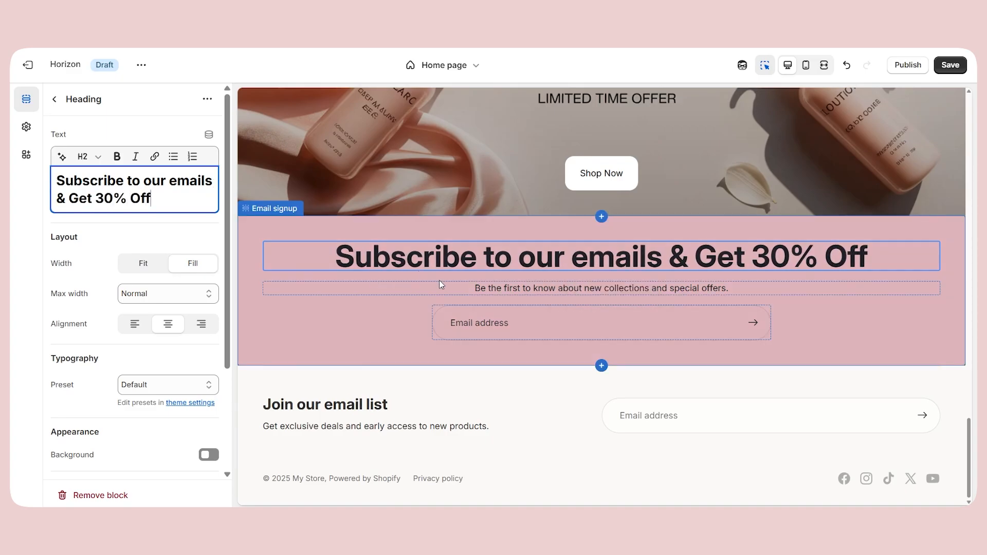
{"action": "left_click", "coordinate": [454, 286]}
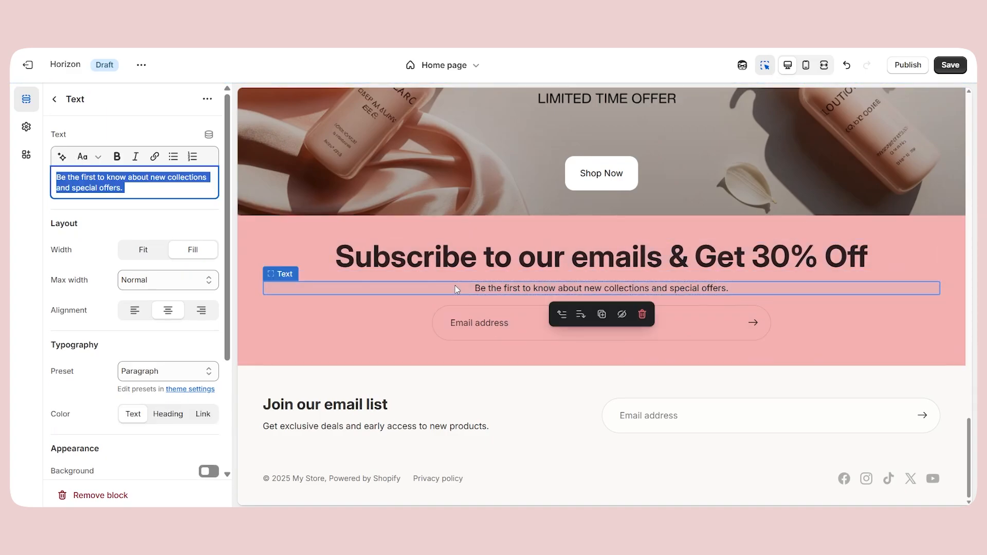
{"action": "key", "text": "BackSpace"}
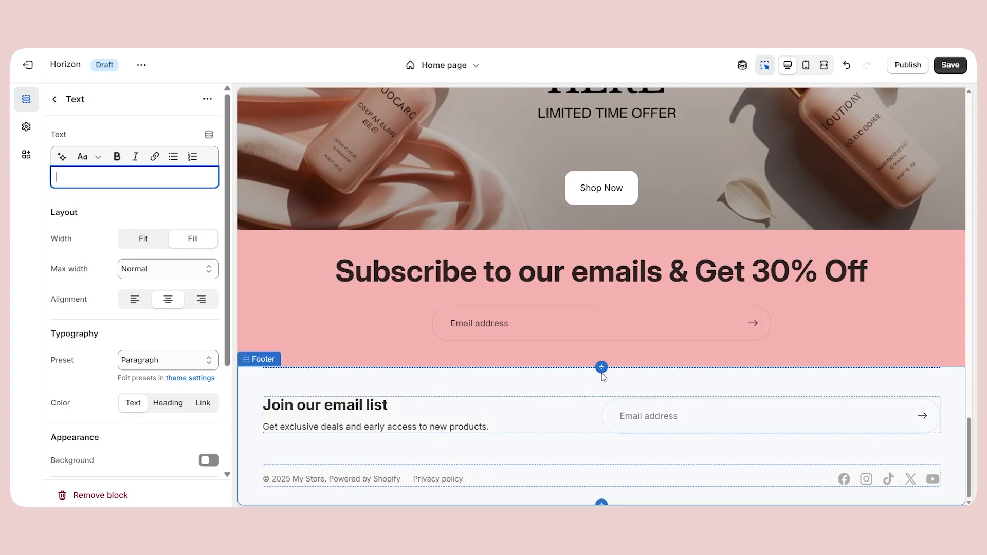
Add an Editorial section below the email signup with the skincare-ritual image, the heading "About Orrana" and the brand story paragraph.
{"action": "left_click", "coordinate": [574, 349]}
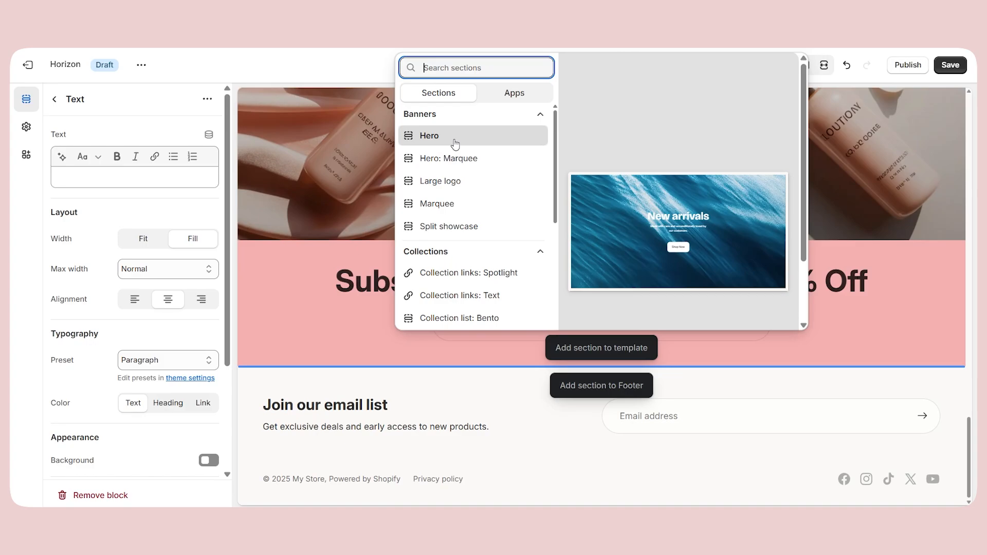
{"action": "scroll", "coordinate": [455, 145], "scroll_direction": "down", "scroll_amount": 10}
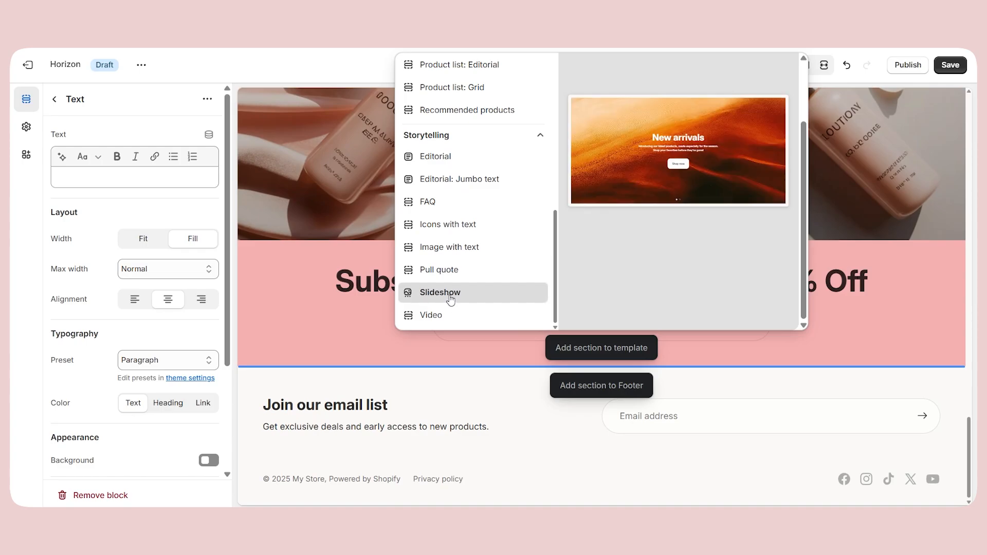
{"action": "left_click", "coordinate": [445, 163]}
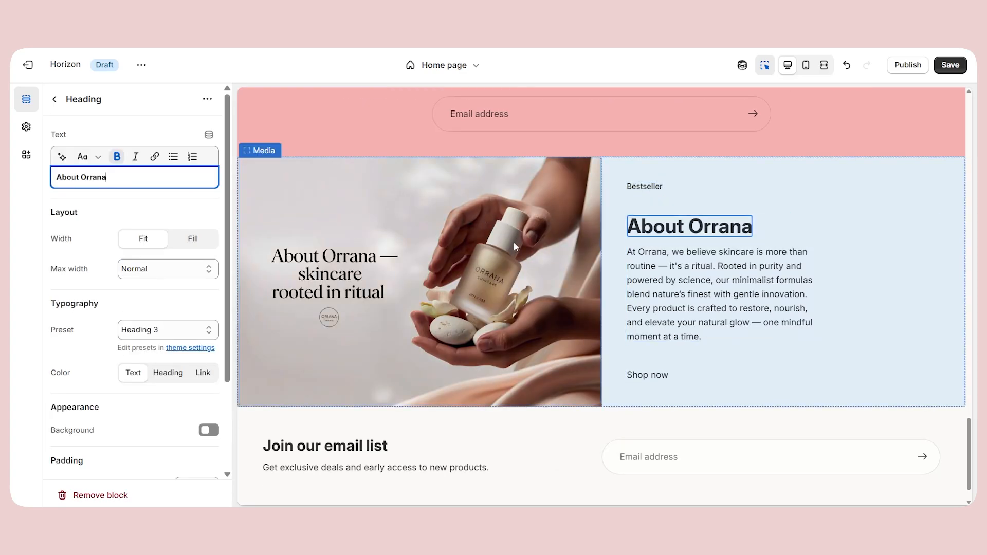
{"action": "left_click", "coordinate": [692, 295]}
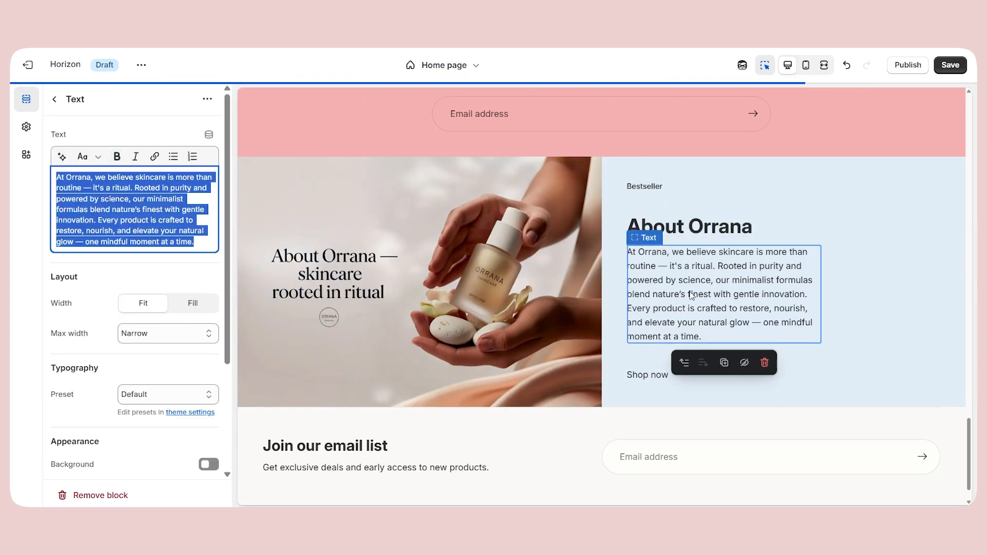
{"action": "left_click", "coordinate": [666, 228]}
{"action": "scroll", "coordinate": [487, 335], "scroll_direction": "up", "scroll_amount": 4}
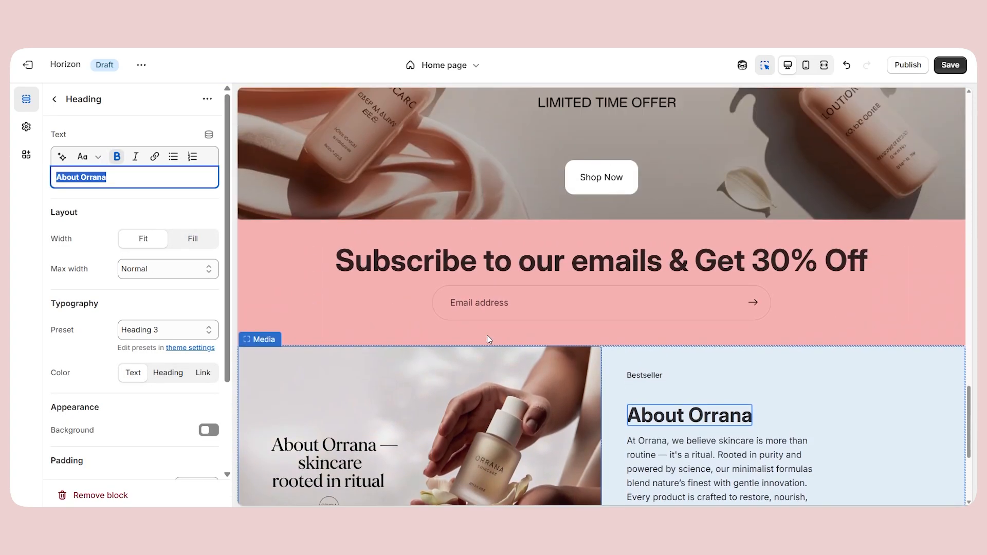
{"action": "scroll", "coordinate": [487, 335], "scroll_direction": "down", "scroll_amount": 5}
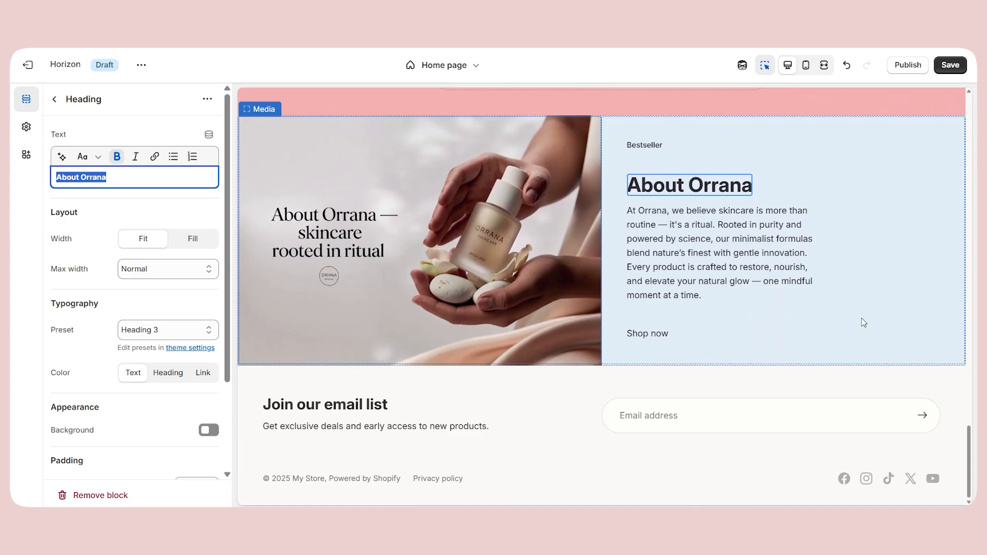
Try out an Editorial: Jumbo text section below the About Orrana section and remove it.
{"action": "left_click", "coordinate": [601, 371]}
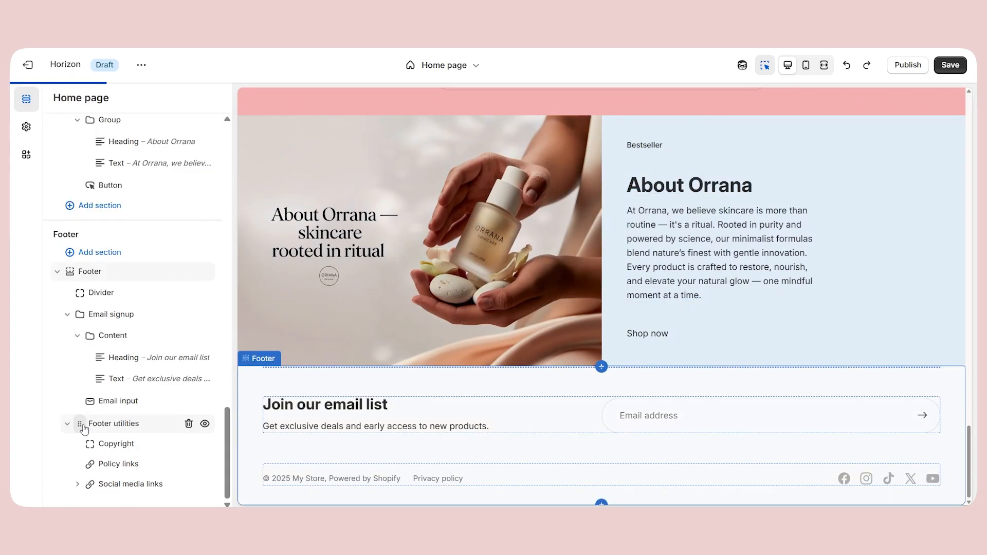
{"action": "key", "text": "ctrl+y"}
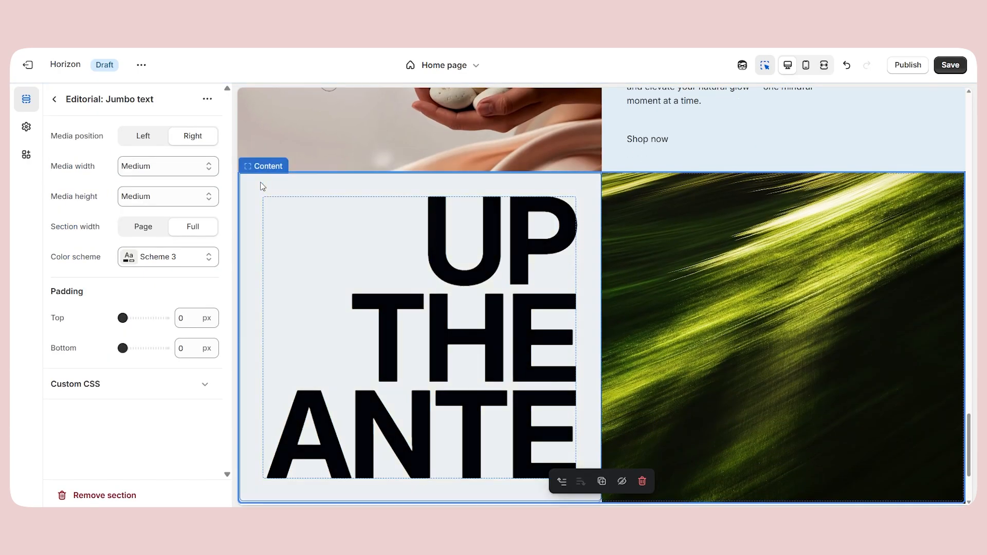
{"action": "scroll", "coordinate": [425, 350], "scroll_direction": "up", "scroll_amount": 5}
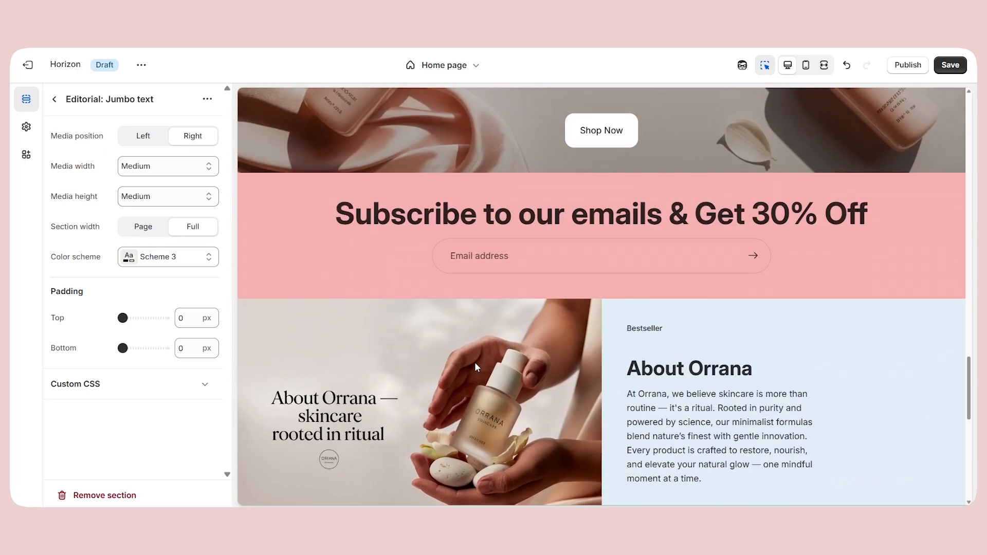
{"action": "scroll", "coordinate": [469, 359], "scroll_direction": "down", "scroll_amount": 5}
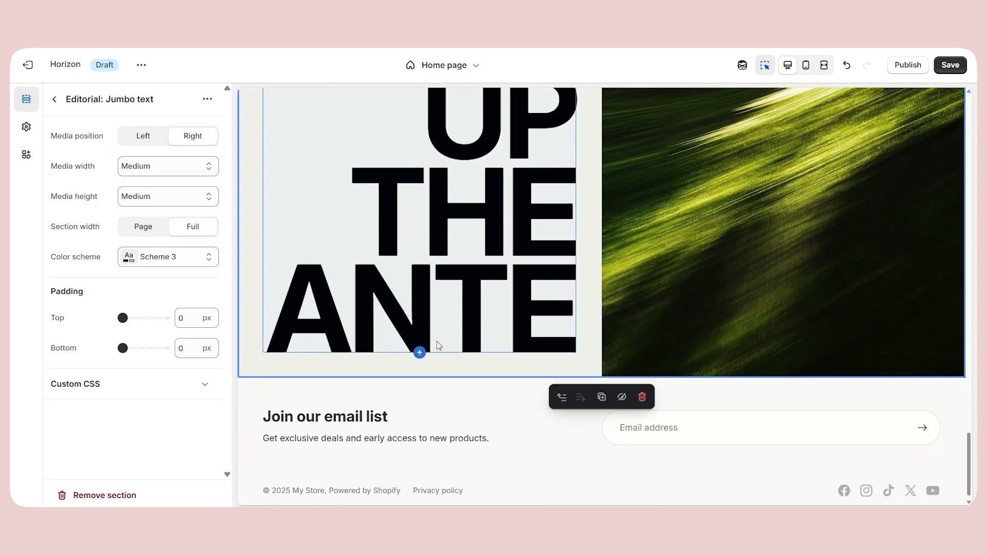
{"action": "scroll", "coordinate": [439, 345], "scroll_direction": "up", "scroll_amount": 4}
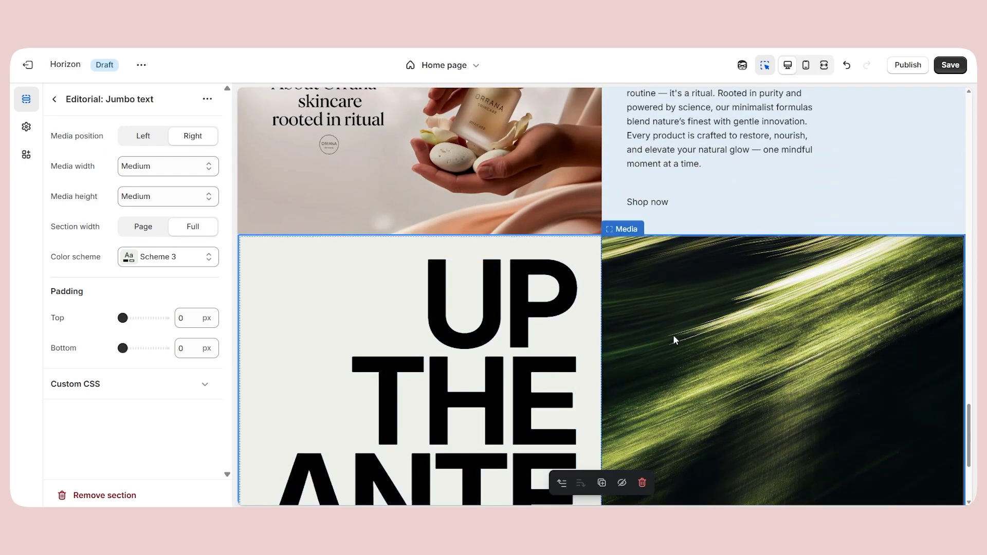
{"action": "scroll", "coordinate": [676, 339], "scroll_direction": "up", "scroll_amount": 7}
{"action": "scroll", "coordinate": [780, 331], "scroll_direction": "down", "scroll_amount": 5}
{"action": "scroll", "coordinate": [781, 331], "scroll_direction": "down", "scroll_amount": 4}
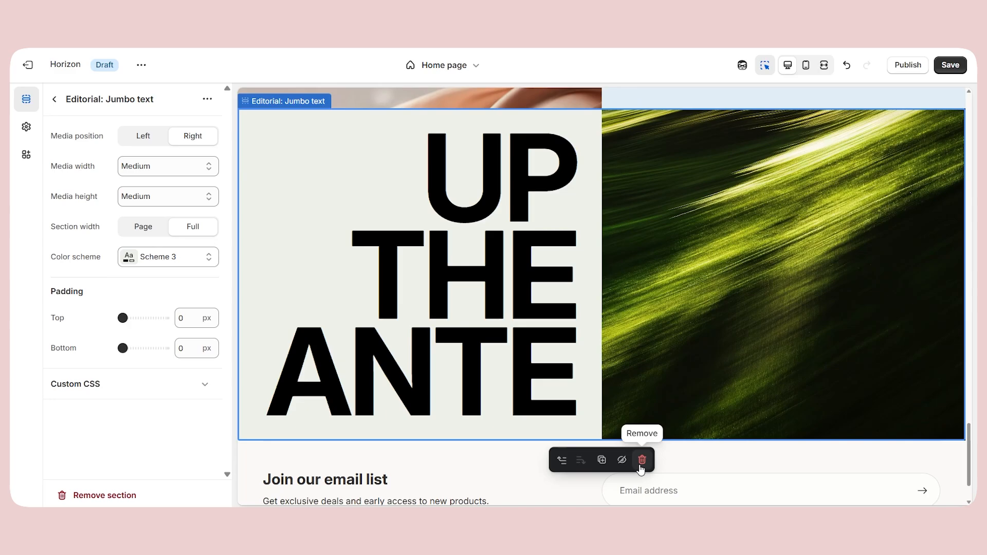
{"action": "left_click", "coordinate": [641, 460]}
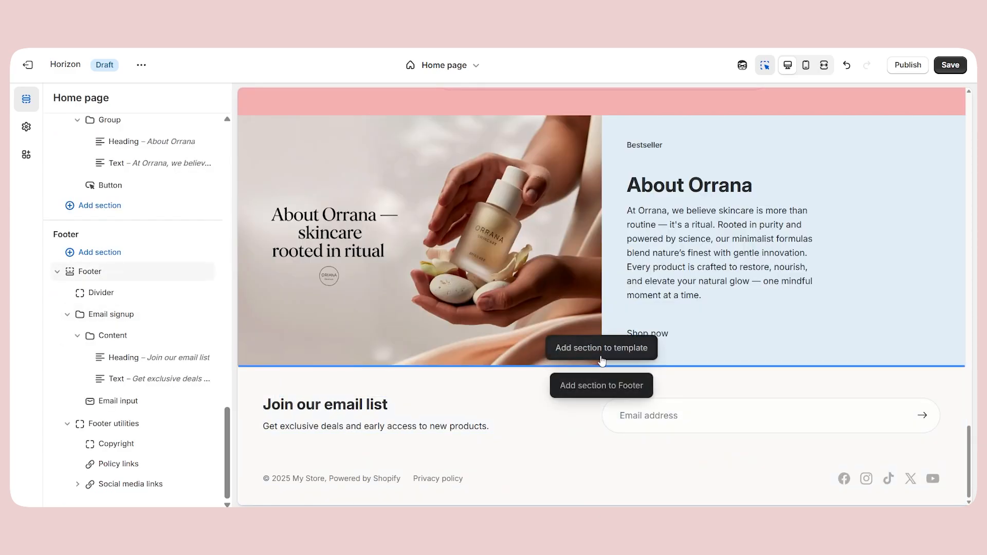
Add a Hero section below the About Orrana section and set its first image to the "Follow us for skincare secrets" banner.
{"action": "left_click", "coordinate": [603, 353]}
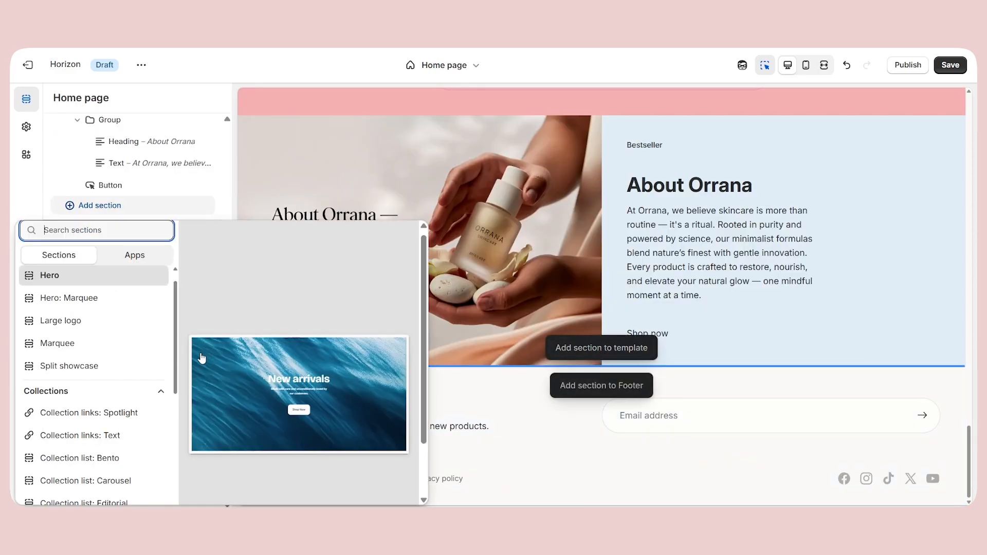
{"action": "left_click", "coordinate": [77, 281]}
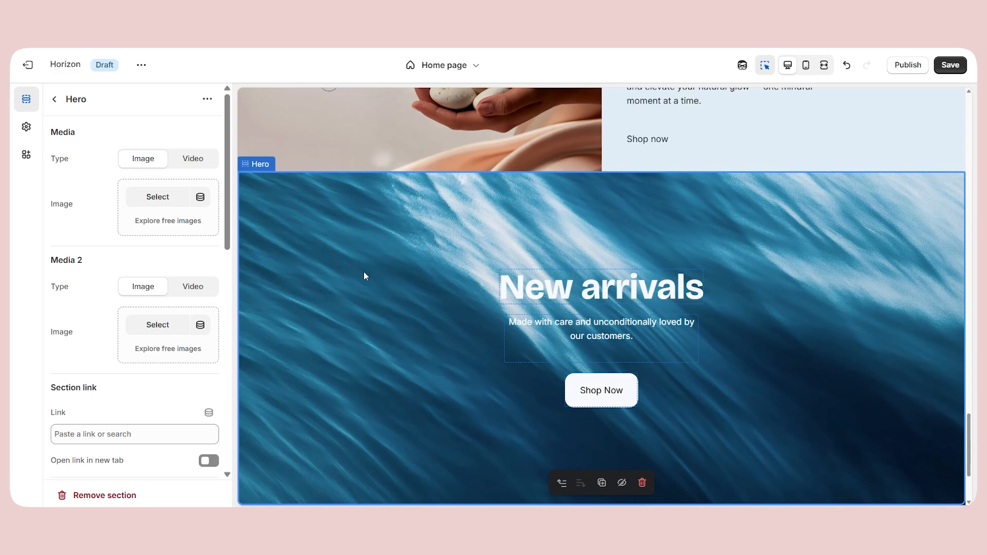
{"action": "left_click", "coordinate": [146, 196]}
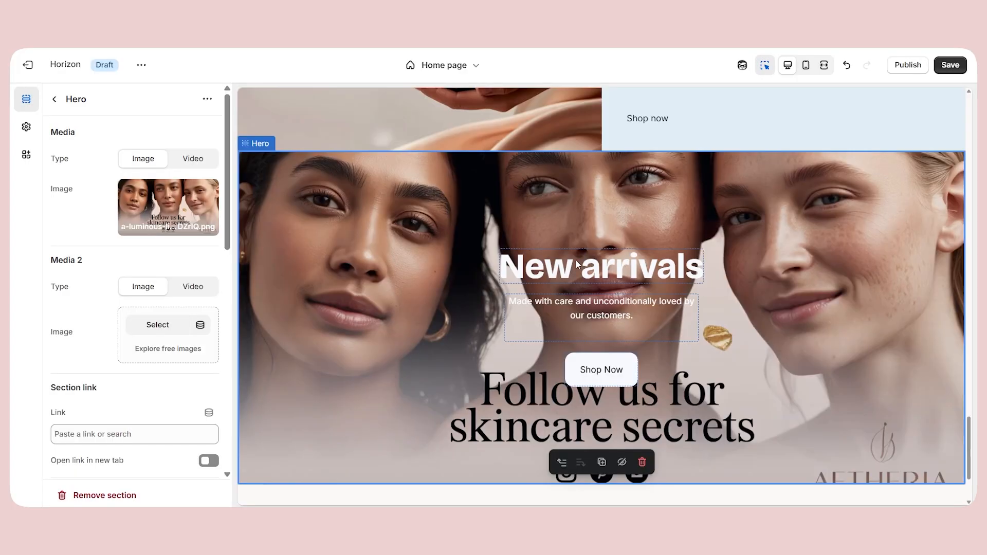
Clear the "New arrivals" heading and the description text from the Hero section with the skincare secrets banner.
{"action": "left_click", "coordinate": [589, 273]}
{"action": "key", "text": "BackSpace"}
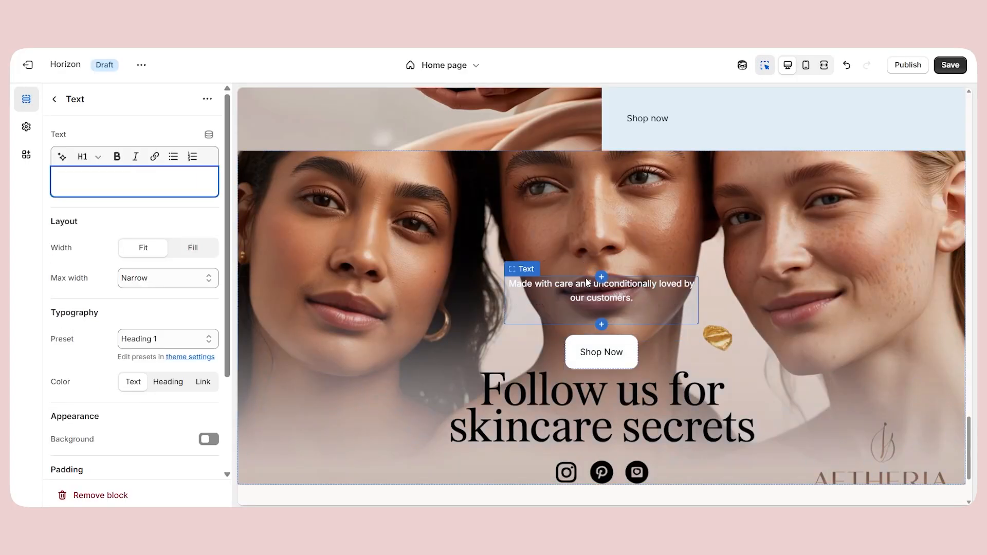
{"action": "left_click", "coordinate": [588, 282]}
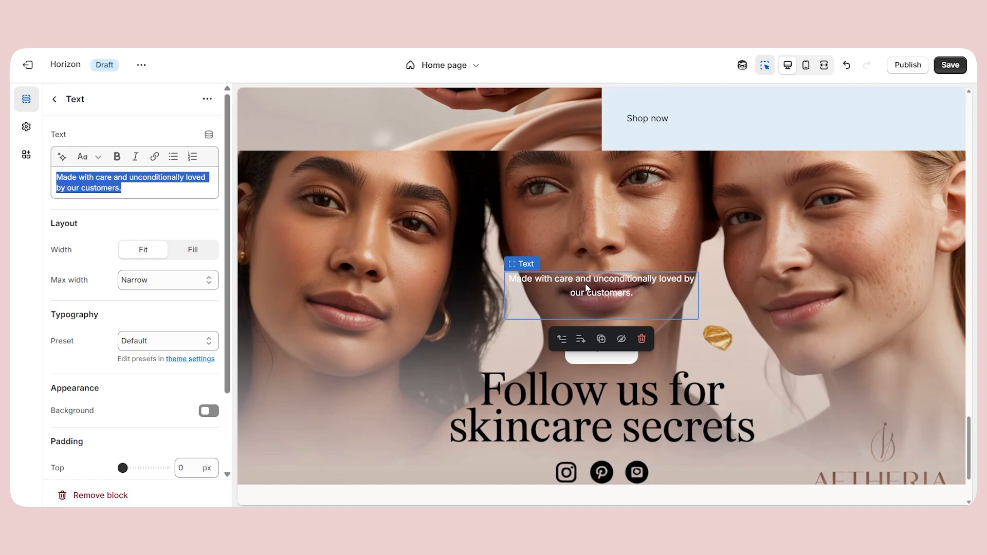
{"action": "key", "text": "BackSpace"}
Change the Hero button's label to "FOLLOW US" and make its link open in a new tab.
{"action": "left_click", "coordinate": [598, 334]}
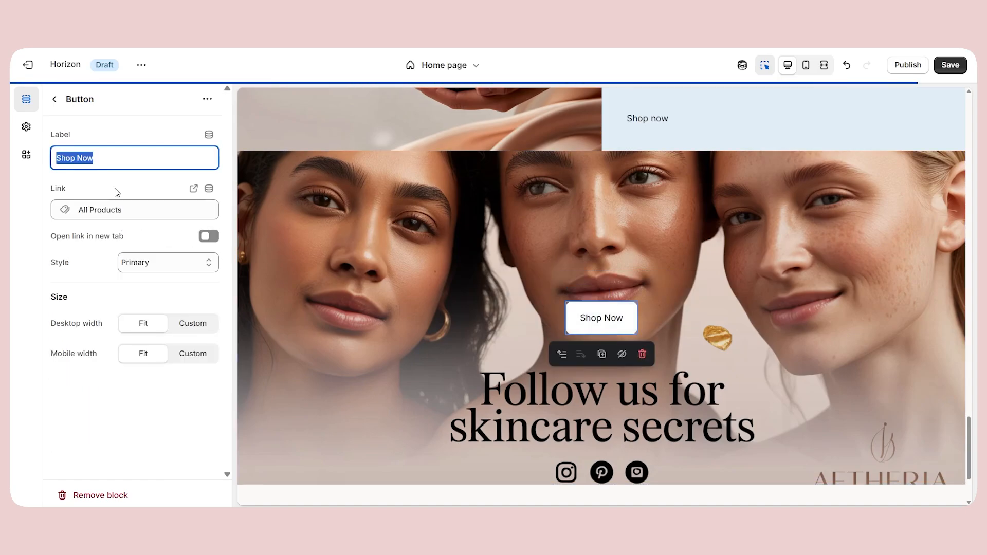
{"action": "type", "text": "fo"}
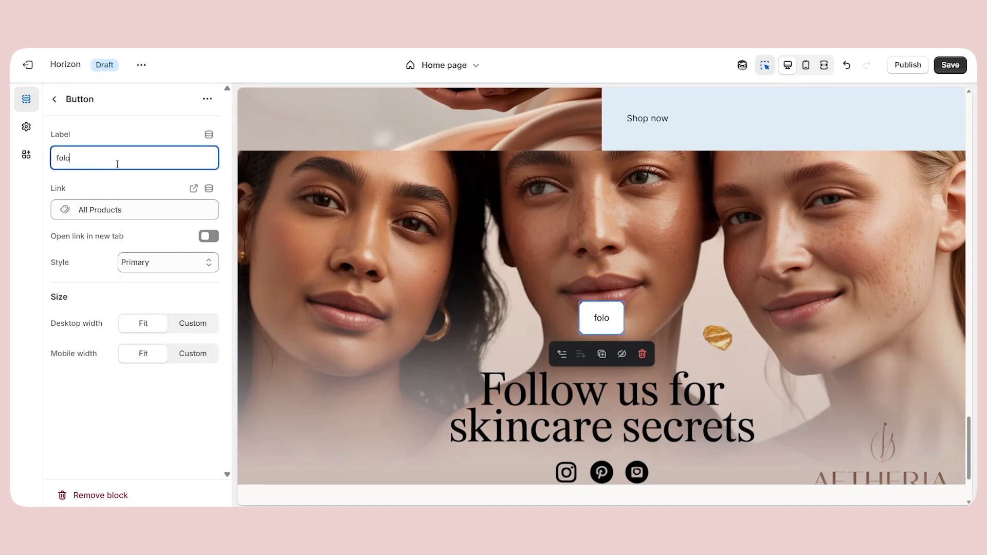
{"action": "left_click", "coordinate": [99, 213]}
{"action": "left_click", "coordinate": [38, 452]}
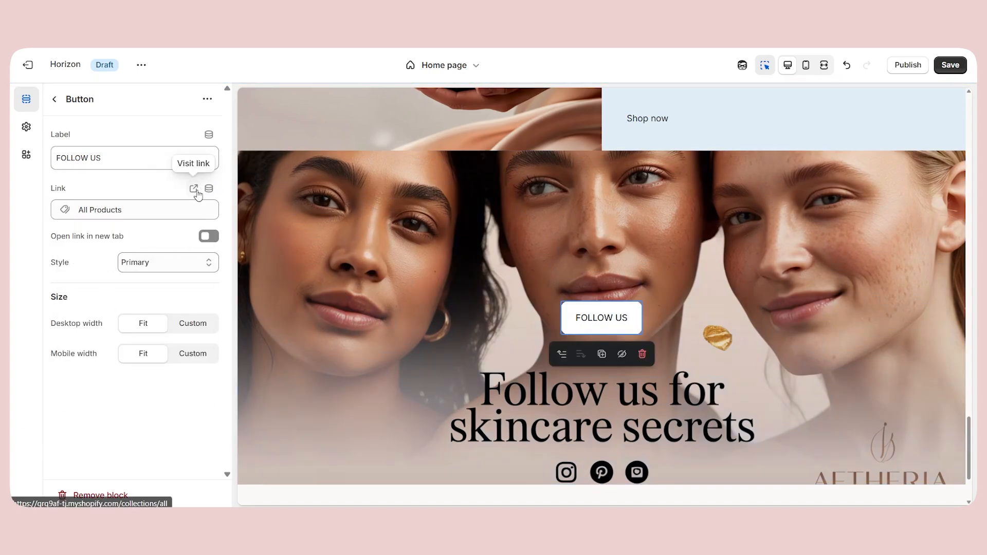
{"action": "left_click", "coordinate": [208, 237]}
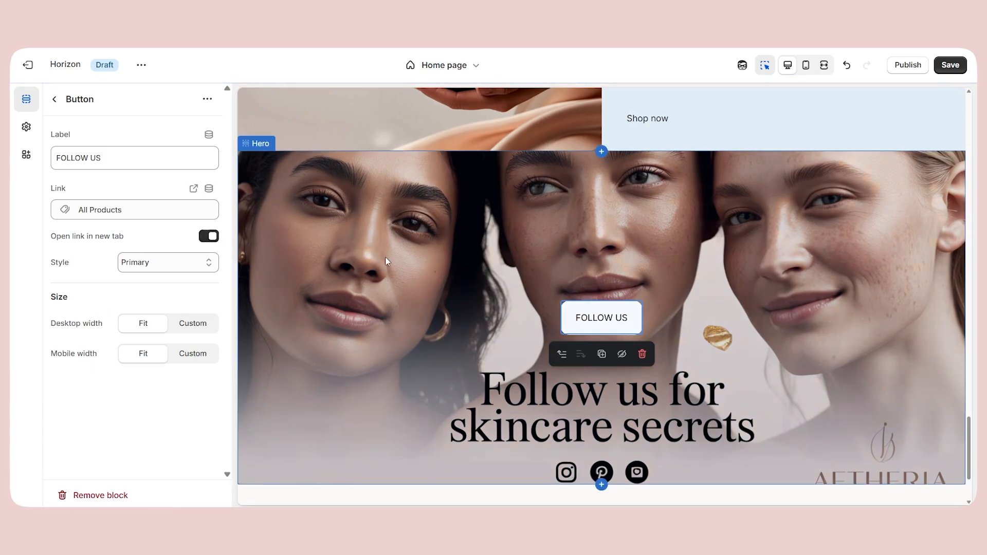
Preview the home page at full width, checking the slideshow's second slide and the Shop by collection carousel.
{"action": "left_click", "coordinate": [825, 66]}
{"action": "left_click", "coordinate": [765, 64]}
{"action": "scroll", "coordinate": [701, 190], "scroll_direction": "up", "scroll_amount": 15}
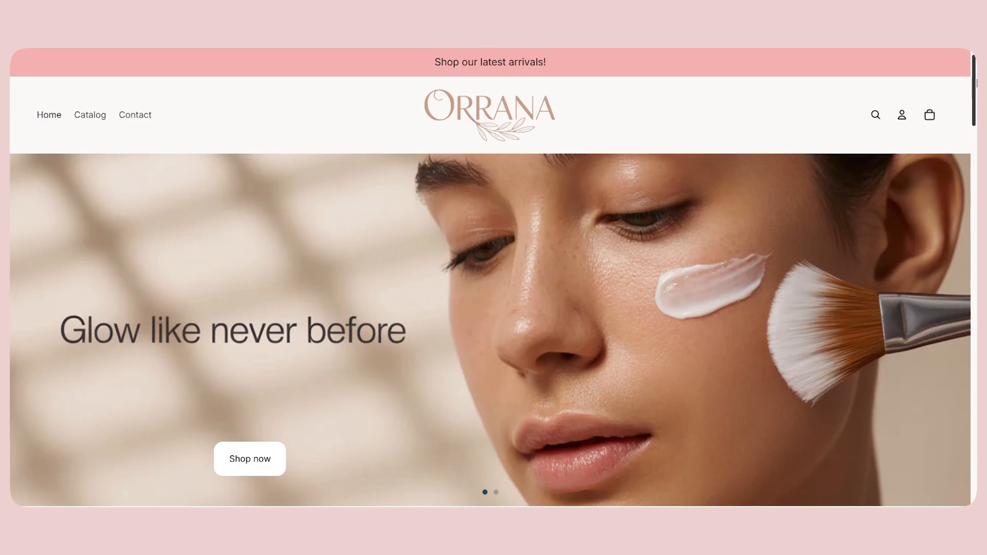
{"action": "scroll", "coordinate": [975, 80], "scroll_direction": "down", "scroll_amount": 2}
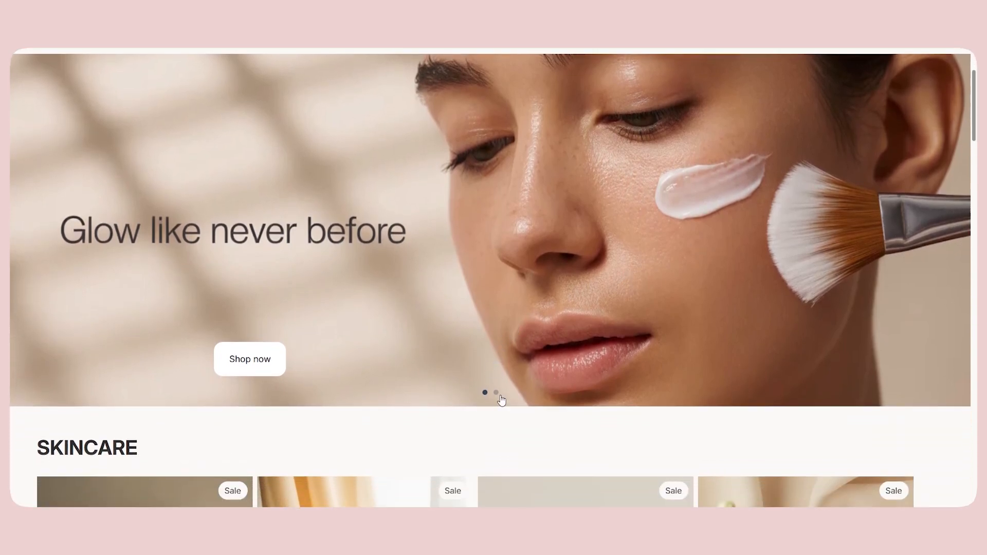
{"action": "left_click", "coordinate": [495, 392]}
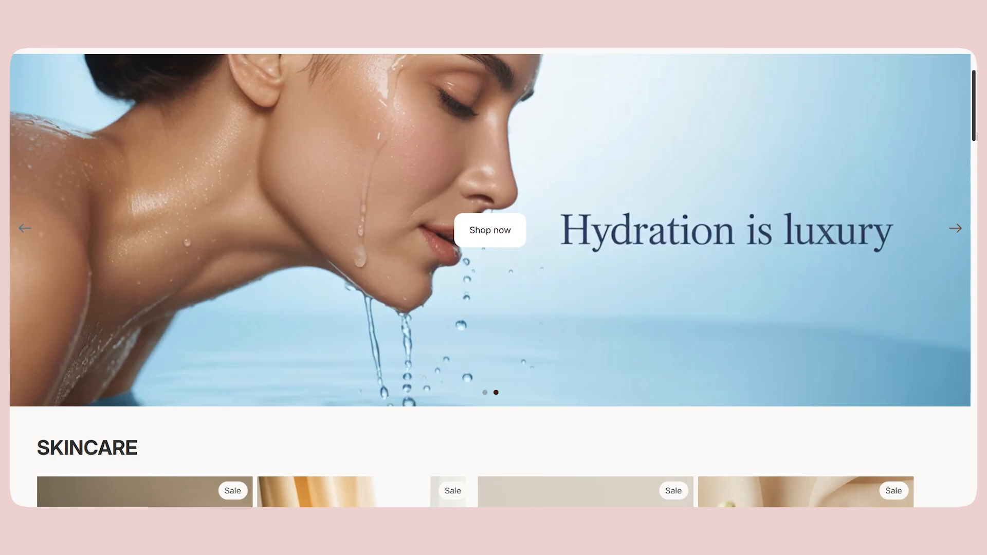
{"action": "left_click_drag", "start_coordinate": [976, 136], "coordinate": [976, 228]}
{"action": "scroll", "coordinate": [811, 290], "scroll_direction": "right", "scroll_amount": 5}
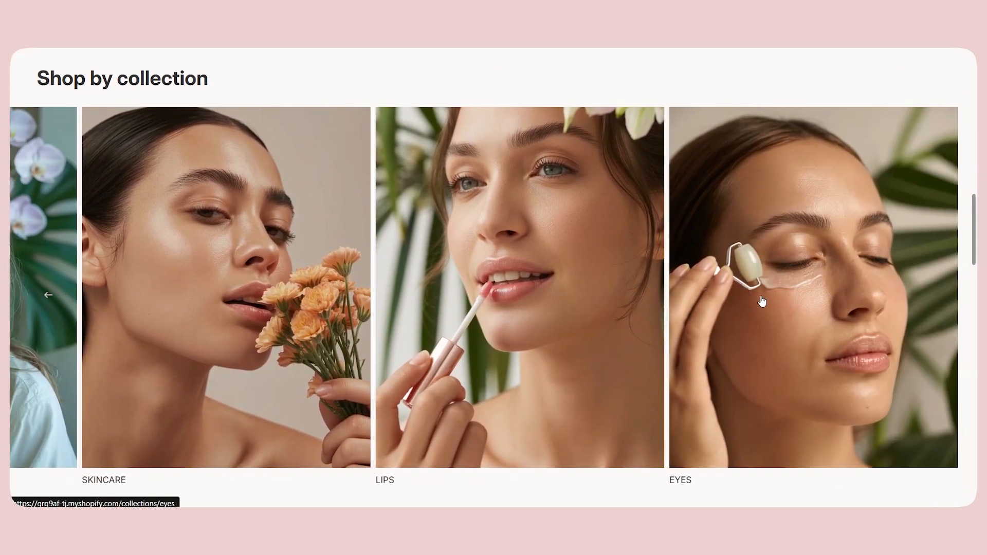
{"action": "scroll", "coordinate": [763, 302], "scroll_direction": "left", "scroll_amount": 5}
{"action": "scroll", "coordinate": [333, 337], "scroll_direction": "down", "scroll_amount": 1}
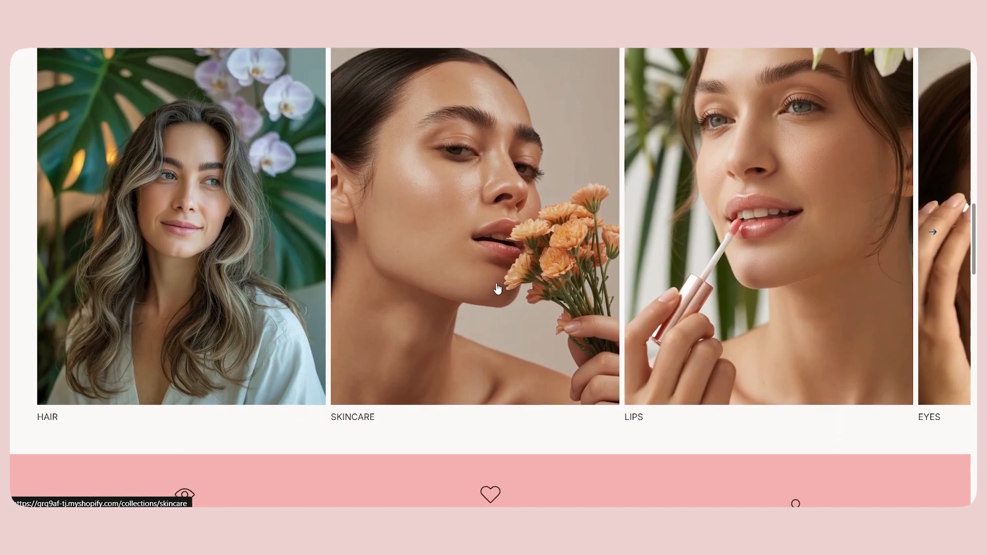
Open the Skincare collection from the Shop by collection carousel and look over its products.
{"action": "scroll", "coordinate": [502, 330], "scroll_direction": "up", "scroll_amount": 2}
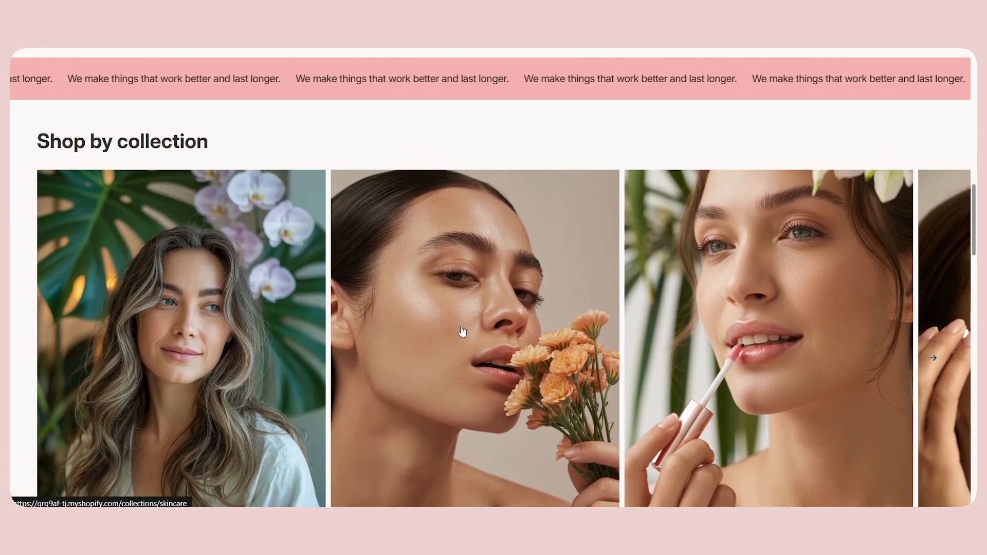
{"action": "scroll", "coordinate": [463, 330], "scroll_direction": "down", "scroll_amount": 2}
{"action": "left_click", "coordinate": [462, 330]}
{"action": "scroll", "coordinate": [459, 323], "scroll_direction": "down", "scroll_amount": 2}
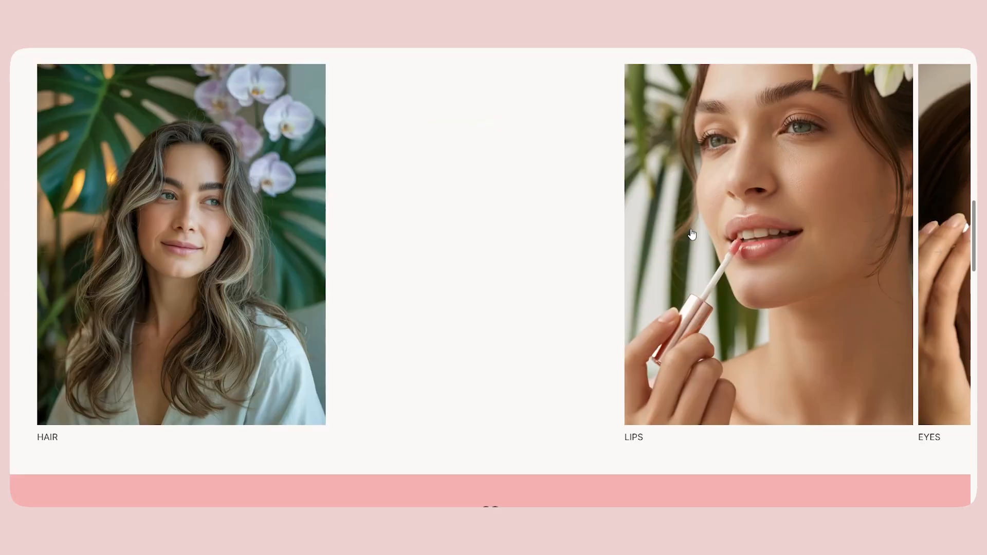
Review the home page's email signup, About Orrana and Follow us sections down to the footer, and return to the slideshow.
{"action": "left_click_drag", "start_coordinate": [973, 229], "coordinate": [955, 387]}
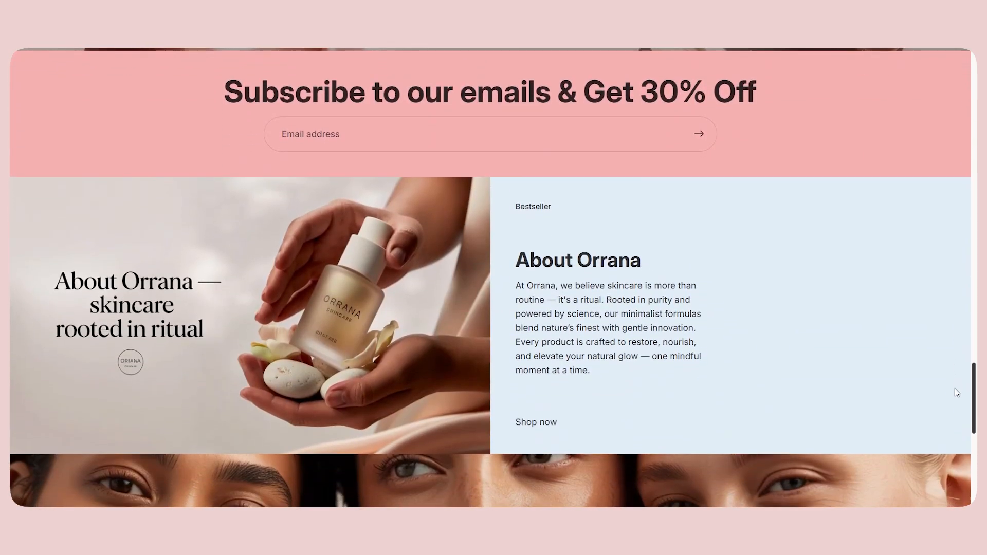
{"action": "scroll", "coordinate": [955, 392], "scroll_direction": "up", "scroll_amount": 1}
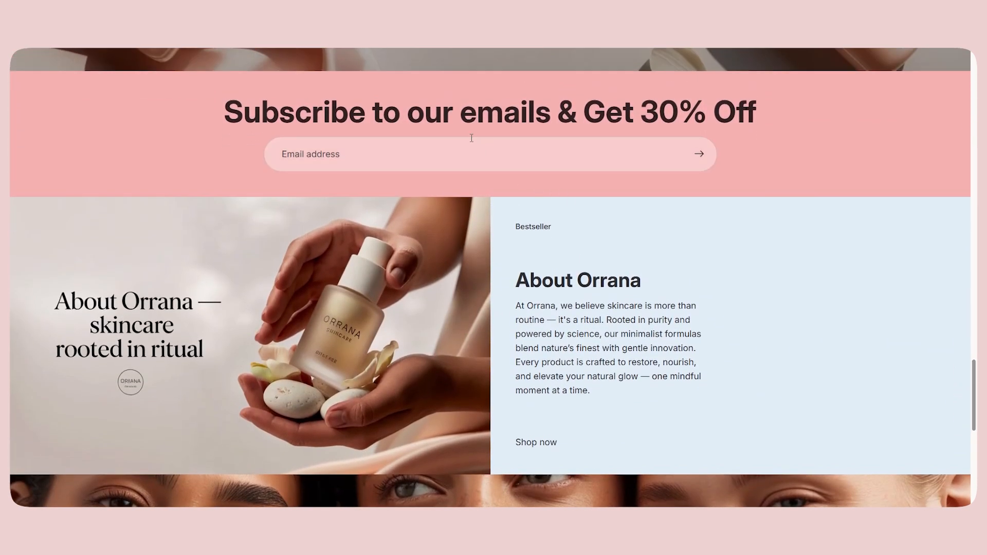
{"action": "left_click_drag", "start_coordinate": [974, 381], "coordinate": [976, 403]}
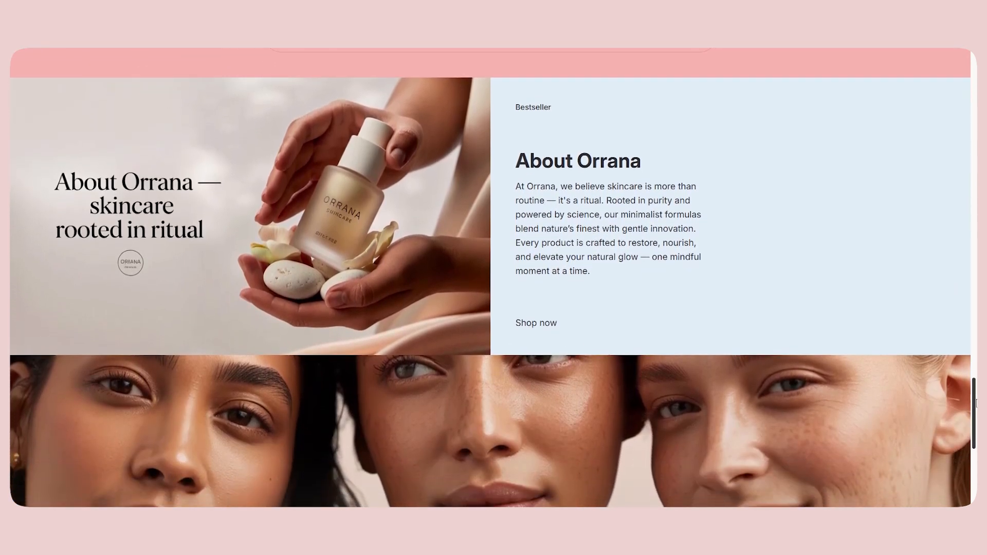
{"action": "scroll", "coordinate": [579, 260], "scroll_direction": "down", "scroll_amount": 5}
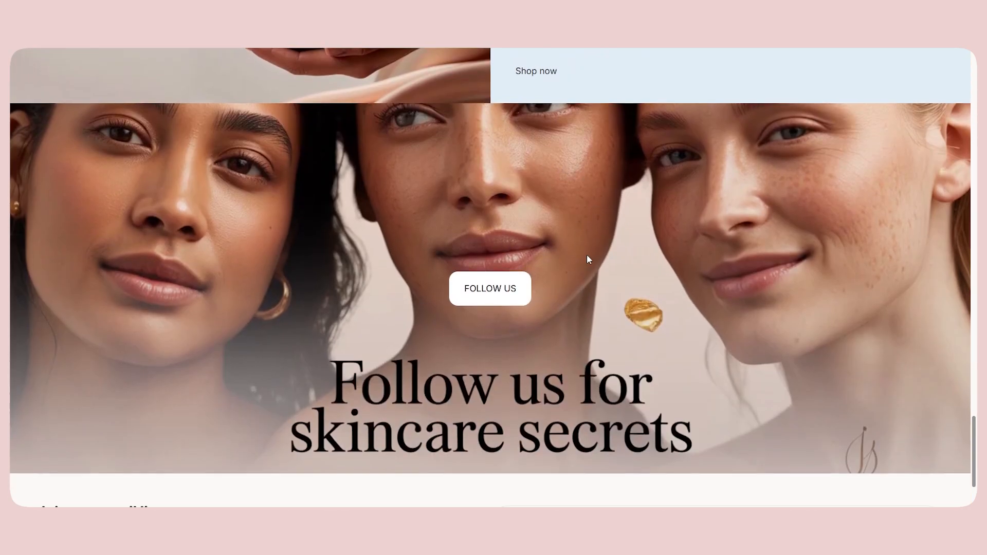
{"action": "scroll", "coordinate": [286, 327], "scroll_direction": "down", "scroll_amount": 2}
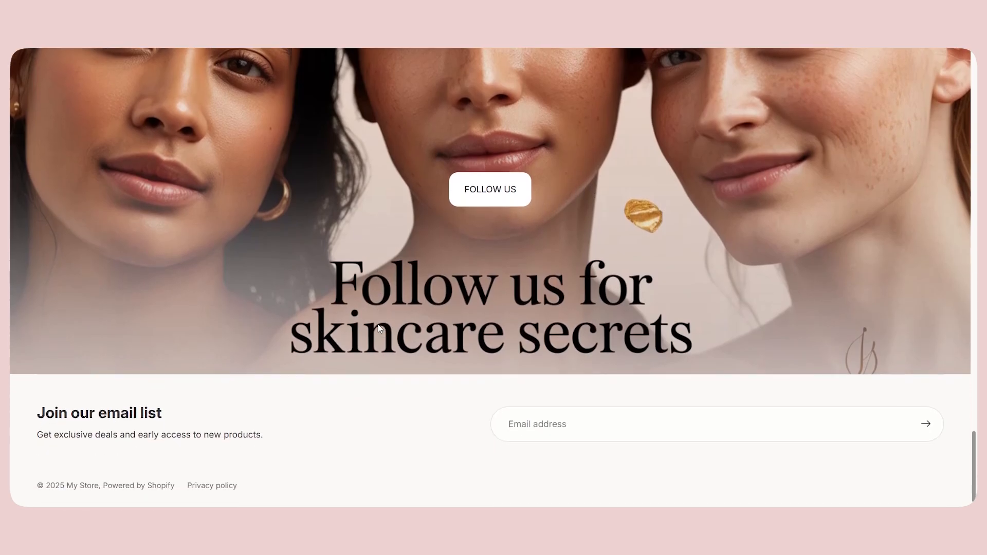
{"action": "scroll", "coordinate": [633, 318], "scroll_direction": "up", "scroll_amount": 12}
{"action": "scroll", "coordinate": [634, 318], "scroll_direction": "up", "scroll_amount": 20}
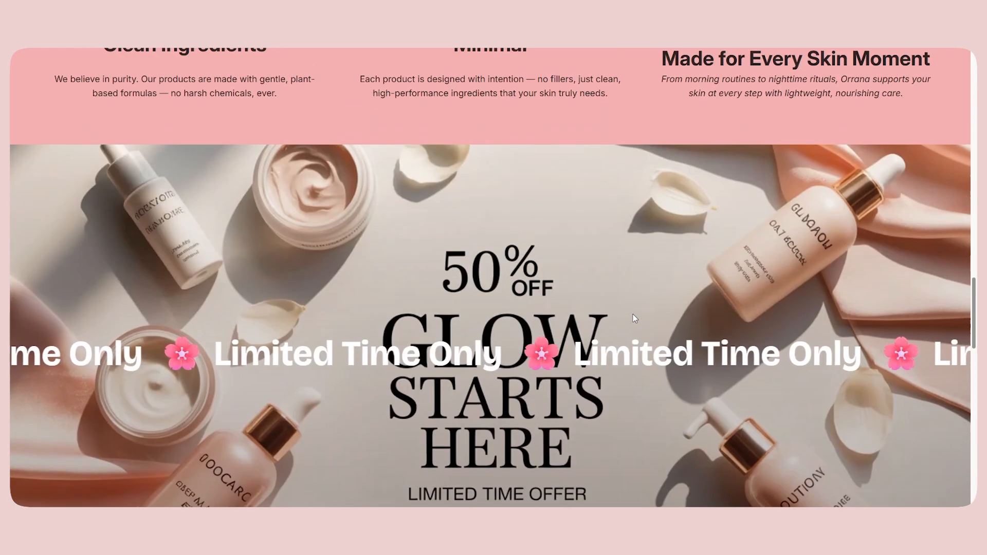
{"action": "scroll", "coordinate": [634, 319], "scroll_direction": "up", "scroll_amount": 10}
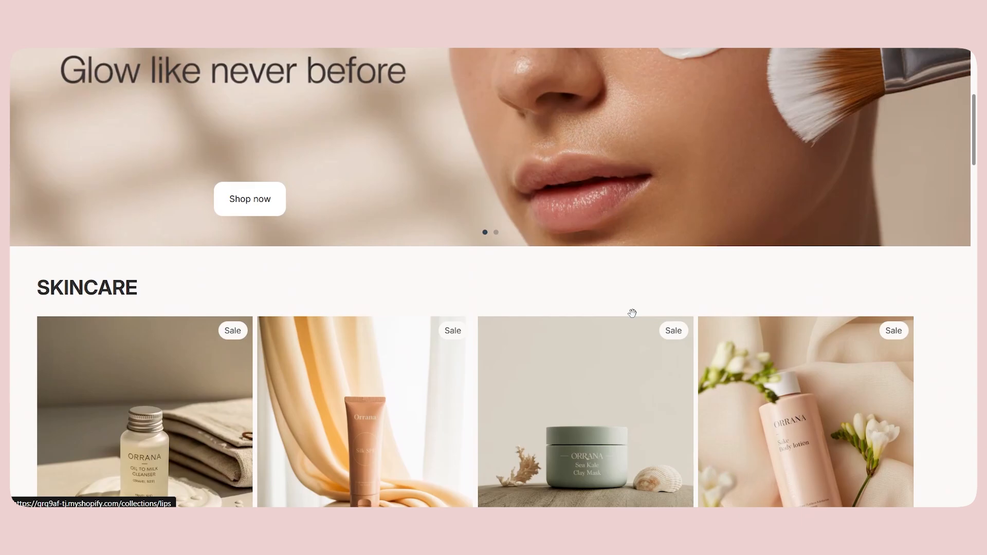